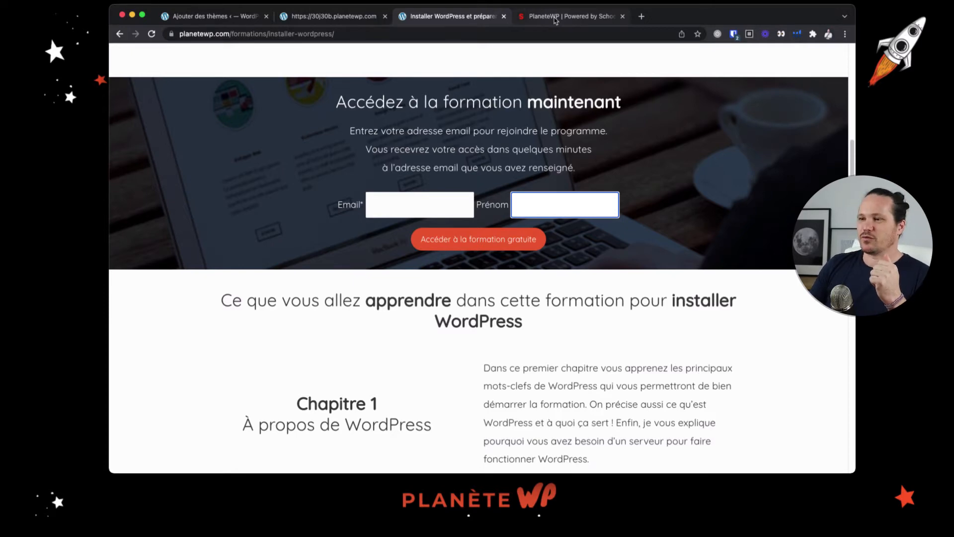
Open the course "Installer WordPress et préparer son projet de site" and its chapter 2 lesson "Trouver un nom de domaine"
click(555, 17)
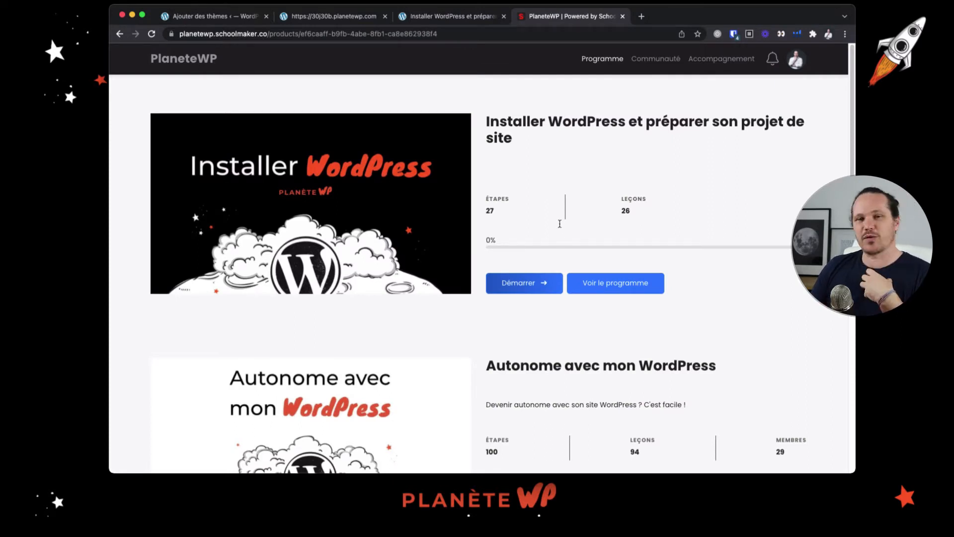
click(549, 280)
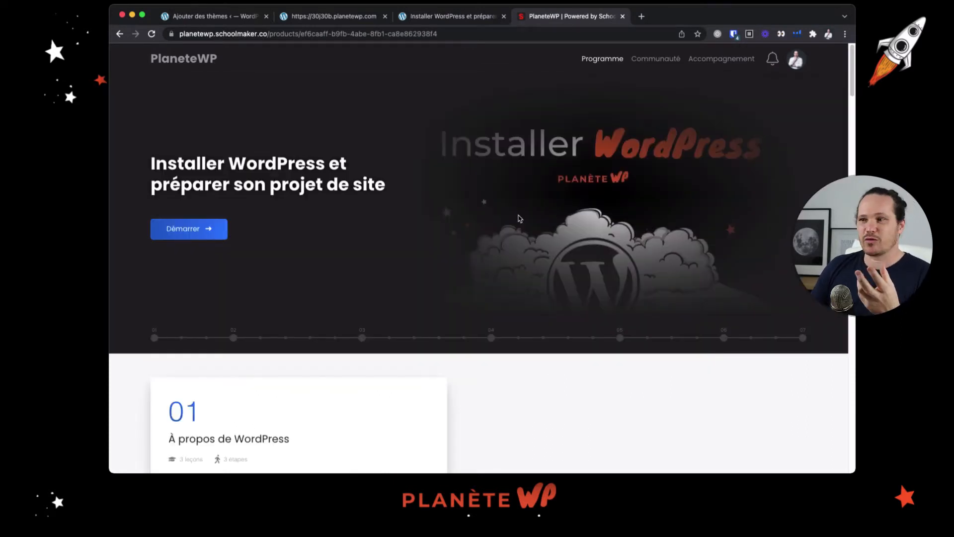
scroll(548, 279, down, 3)
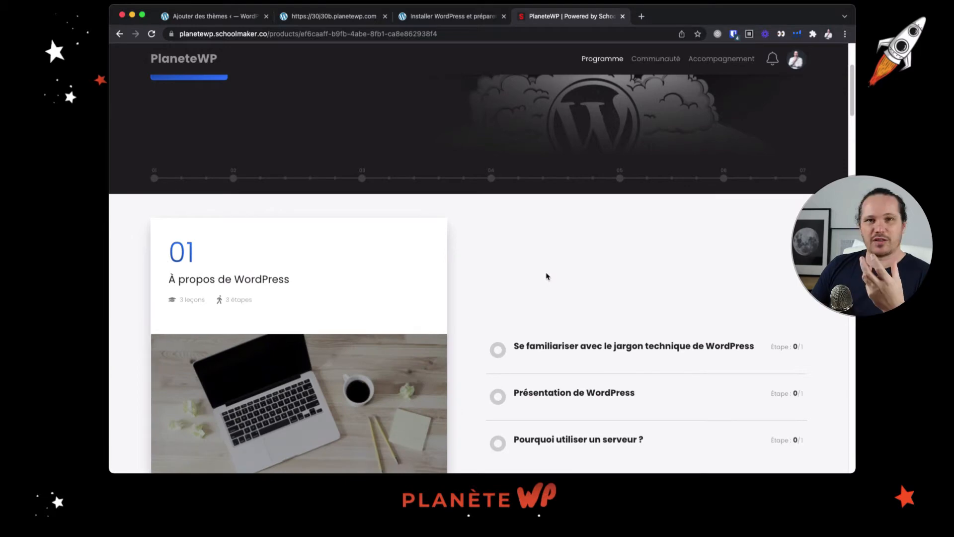
scroll(567, 273, down, 2)
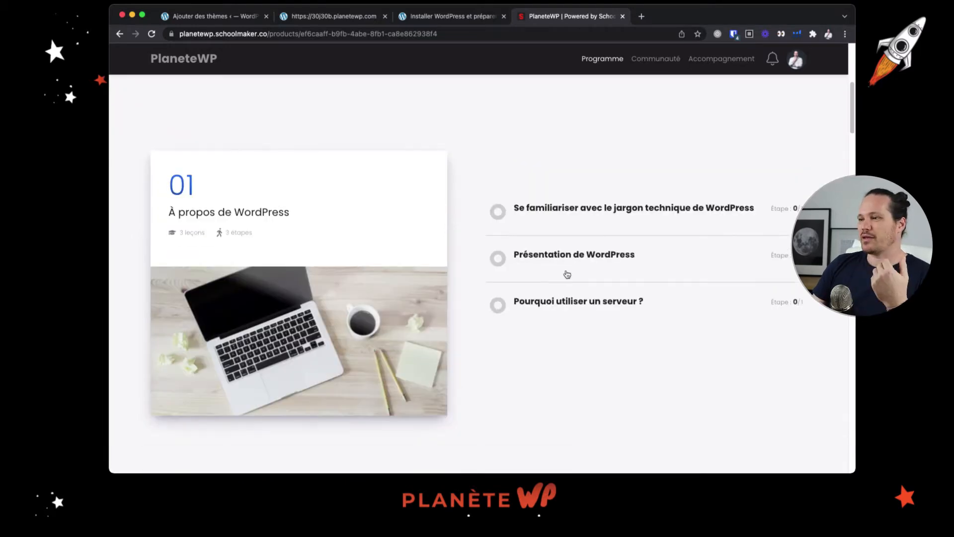
scroll(567, 274, down, 4)
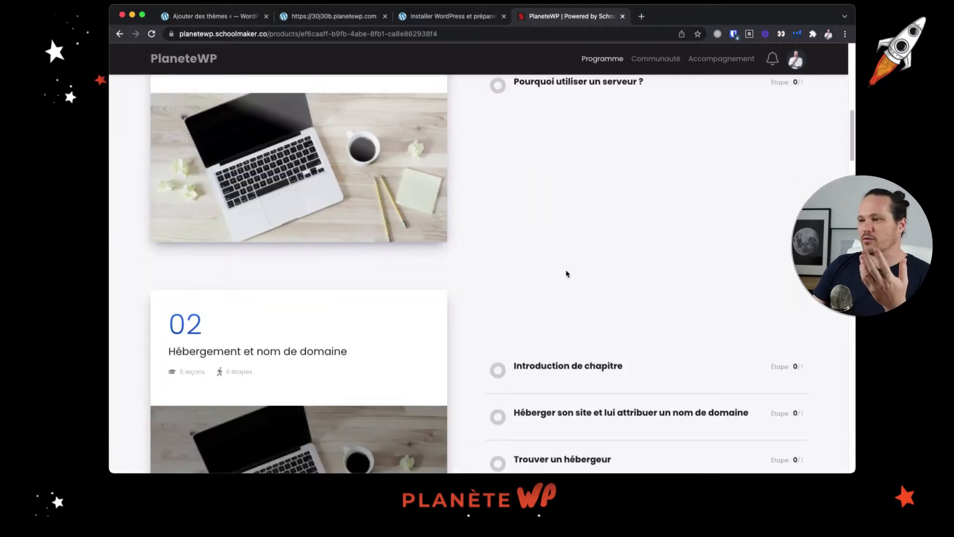
scroll(567, 274, down, 4)
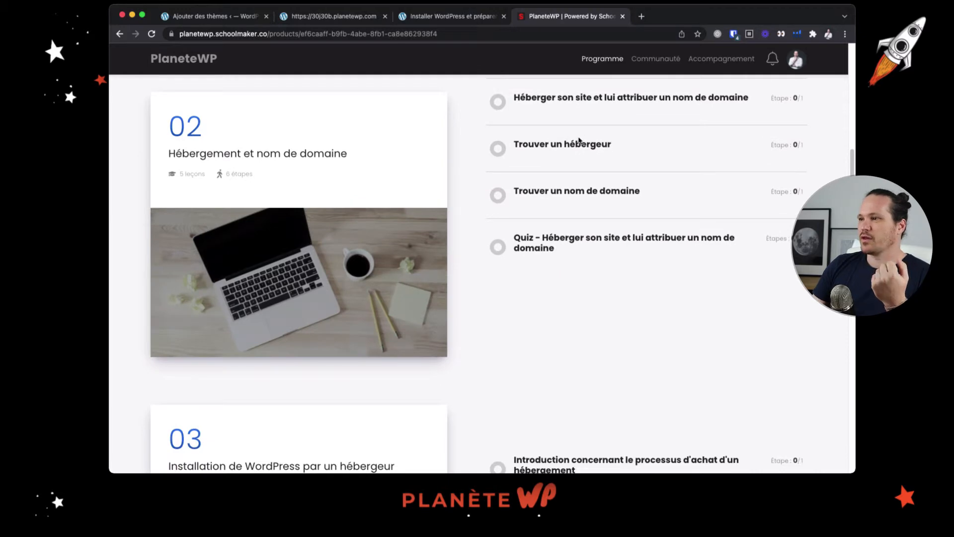
click(581, 196)
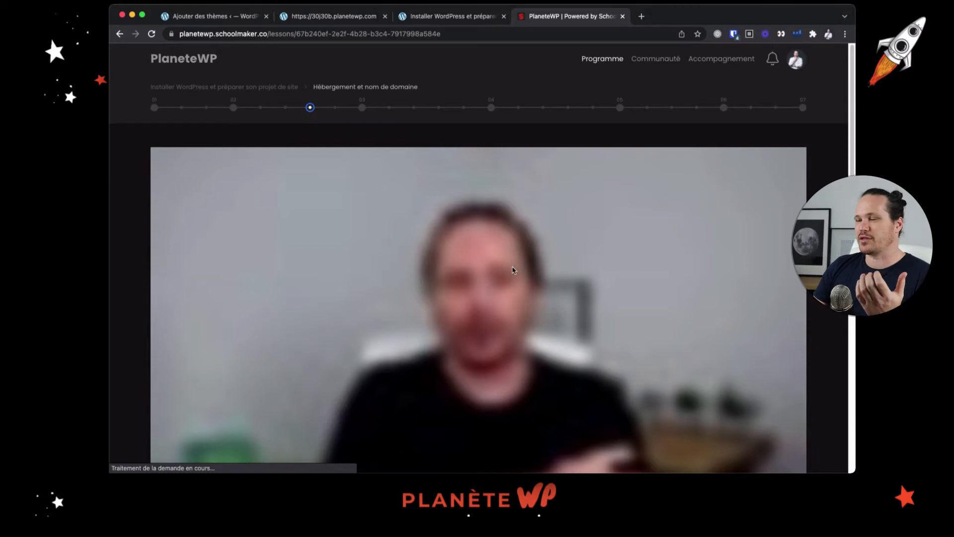
View the lesson's questions section, opening the new-question form and closing it without posting anything
scroll(514, 269, down, 5)
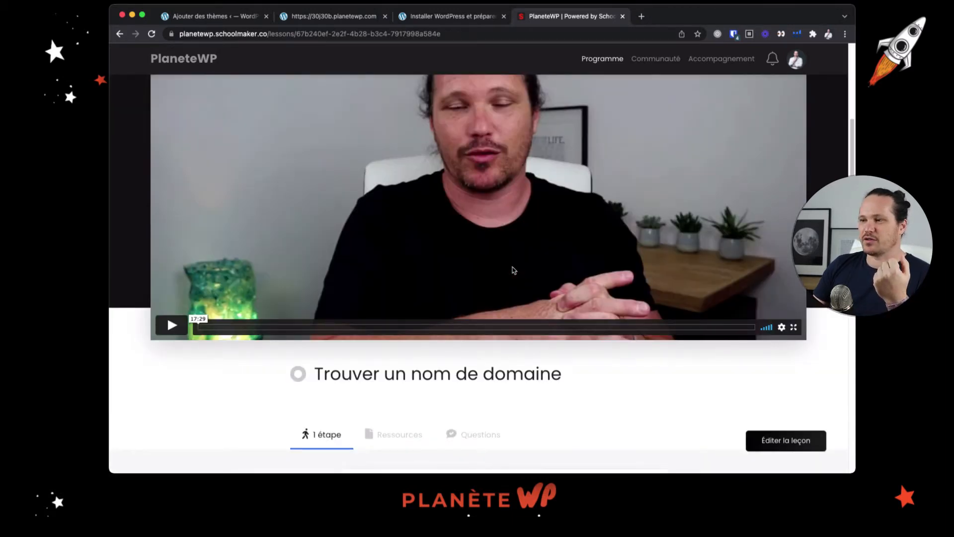
scroll(513, 270, down, 3)
click(493, 296)
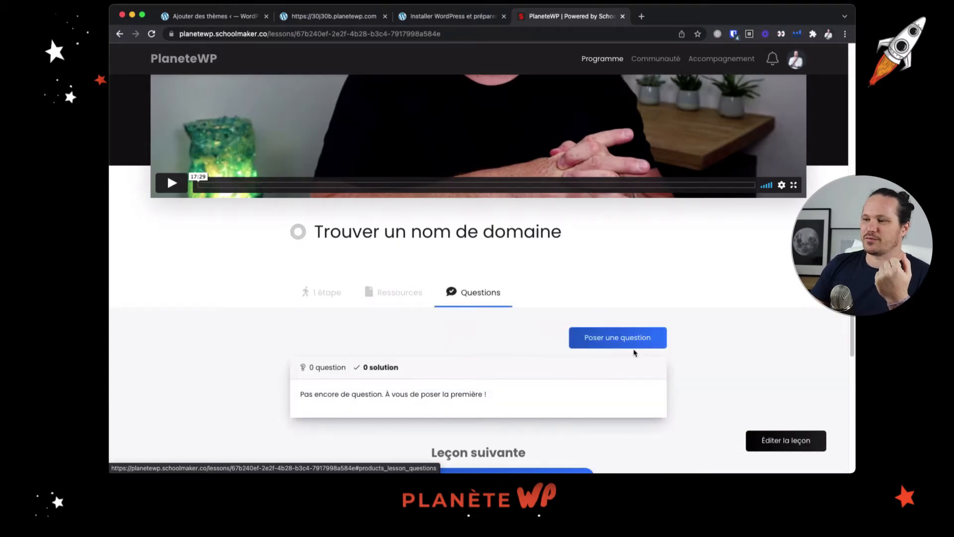
click(617, 338)
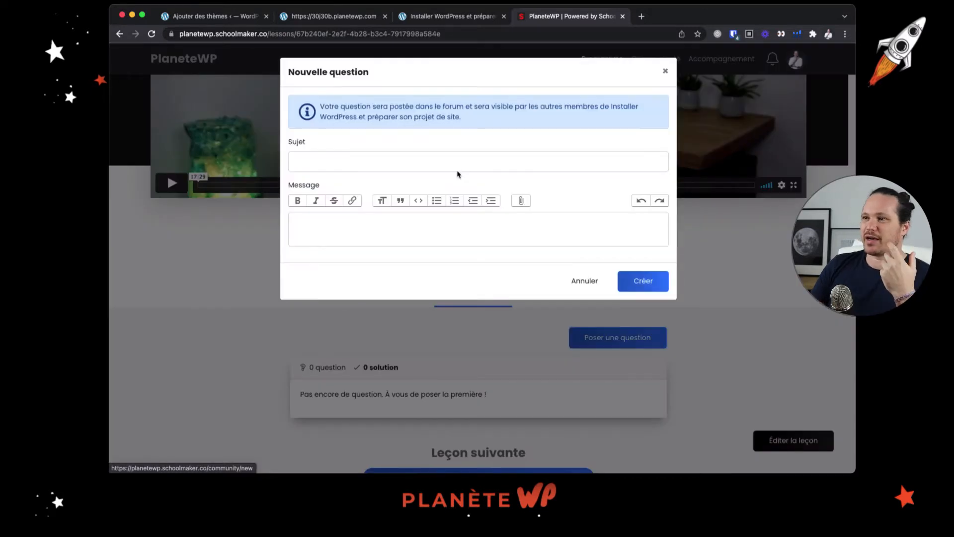
click(665, 75)
scroll(654, 269, up, 3)
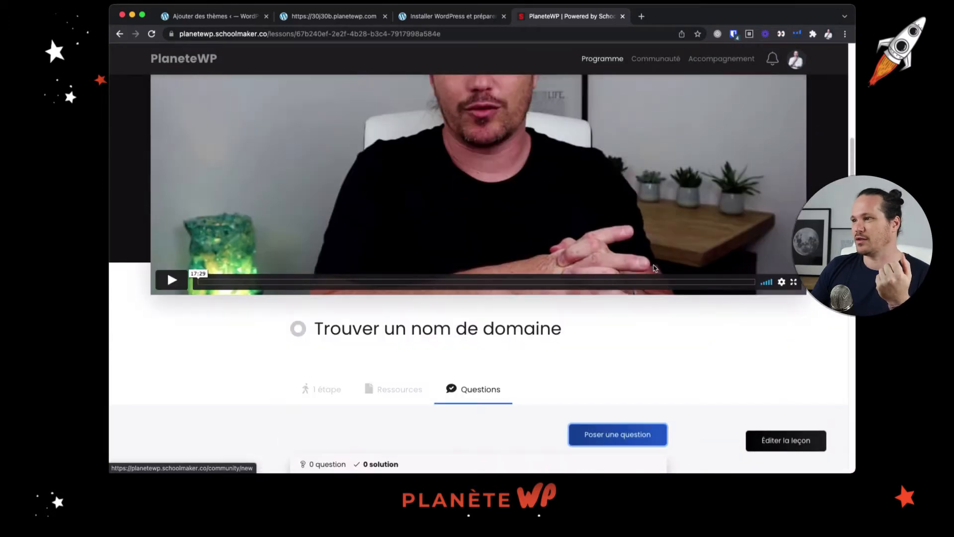
scroll(651, 266, up, 5)
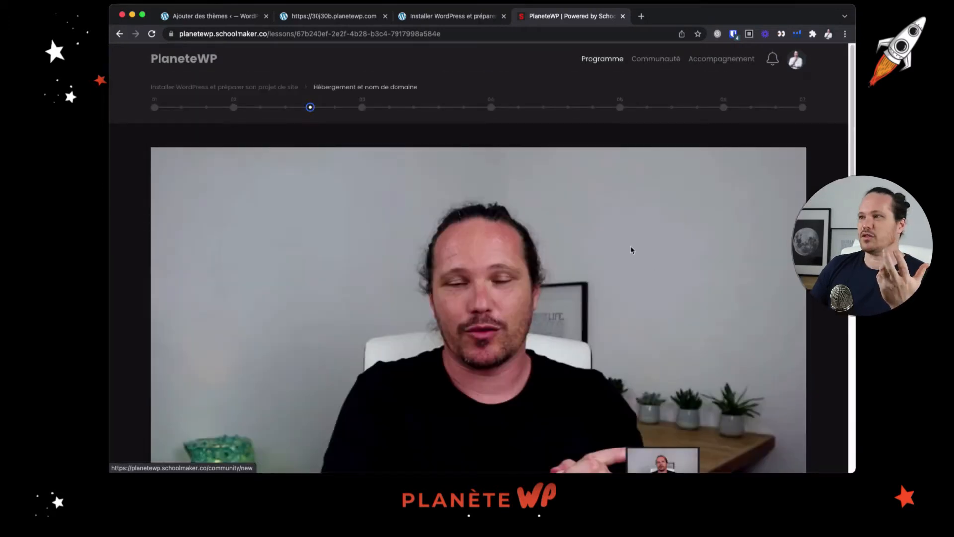
Glance at the site's front page, return to the Zakra theme preview and install the theme
click(320, 18)
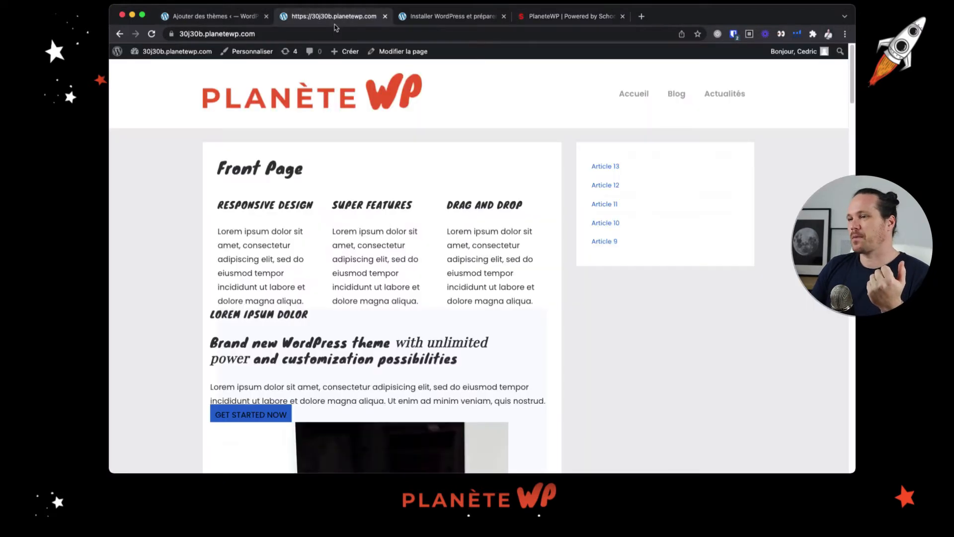
click(209, 16)
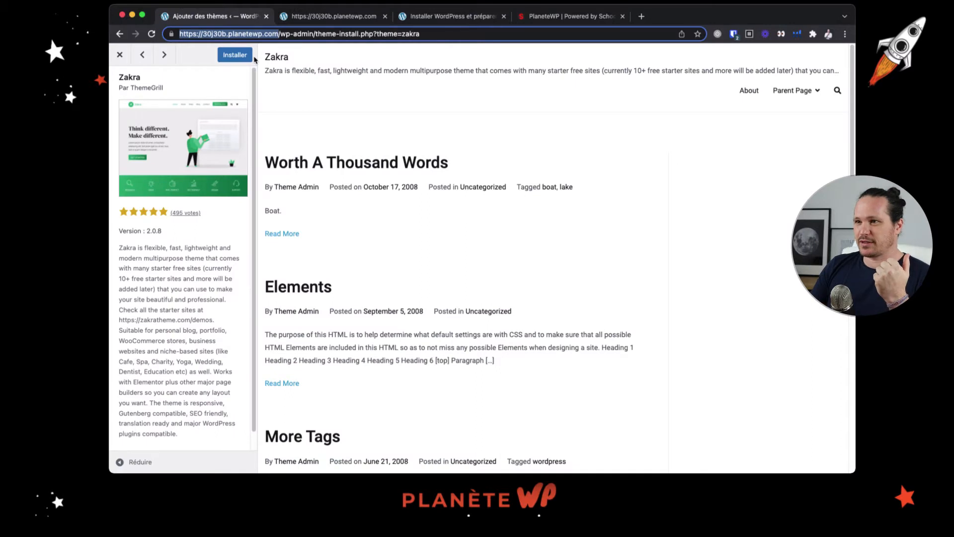
click(238, 56)
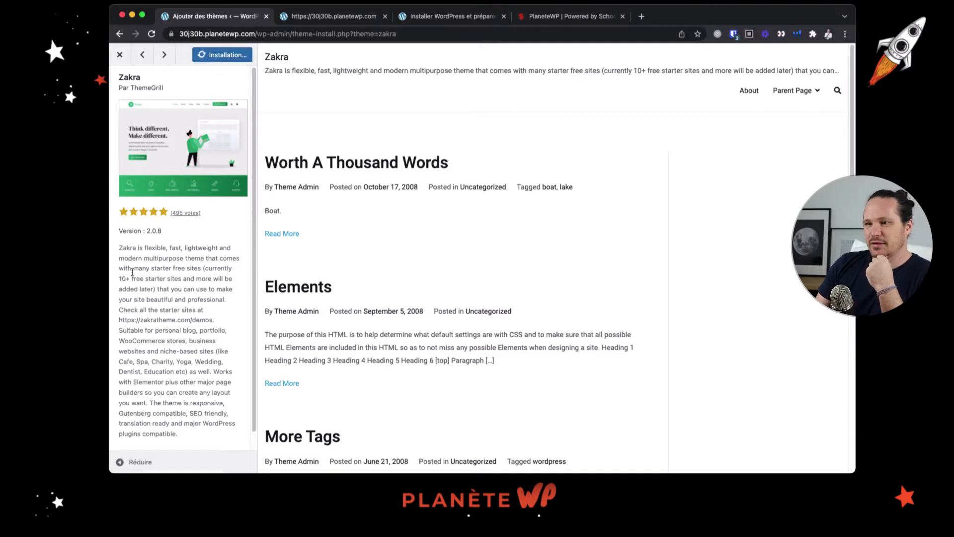
Read through the Zakra theme's description and activate the theme
drag(128, 269, 139, 280)
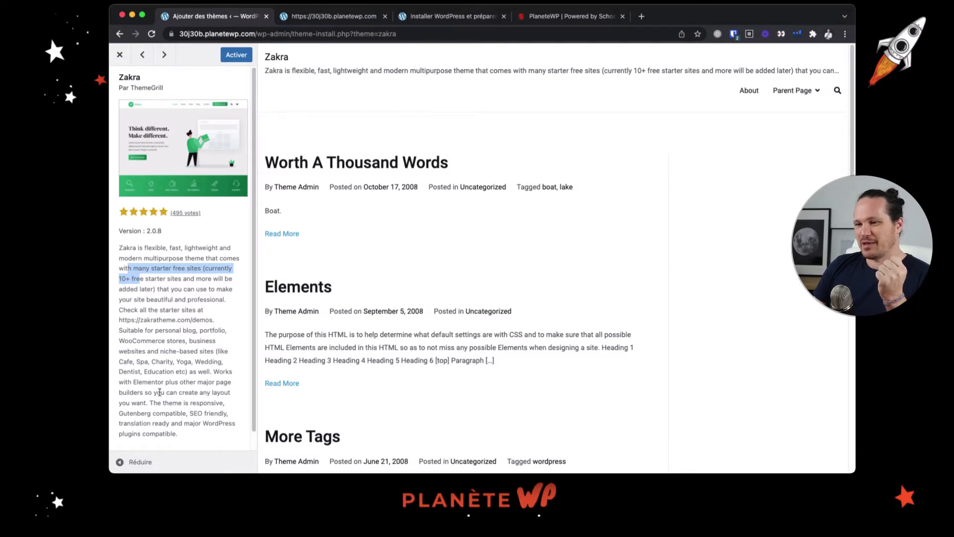
drag(161, 393, 223, 414)
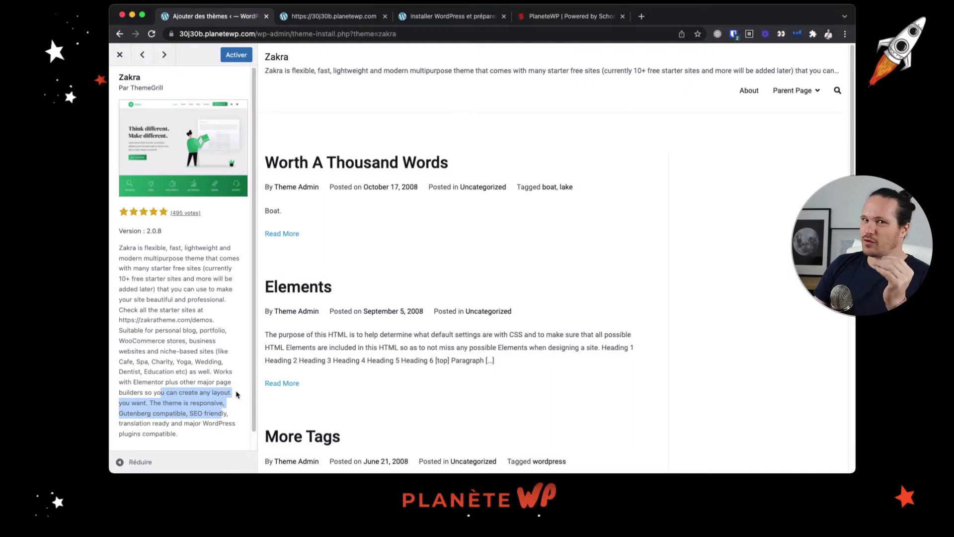
click(227, 403)
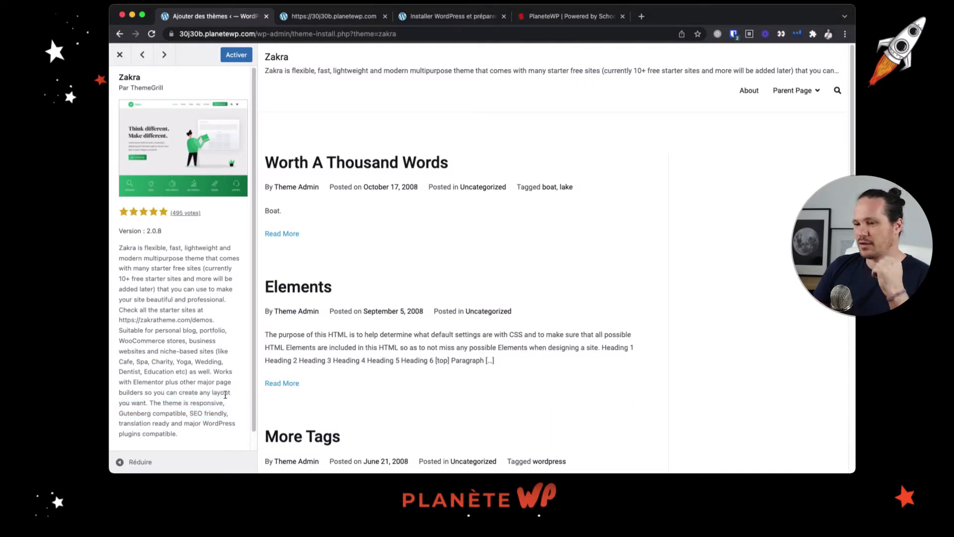
drag(194, 413, 219, 420)
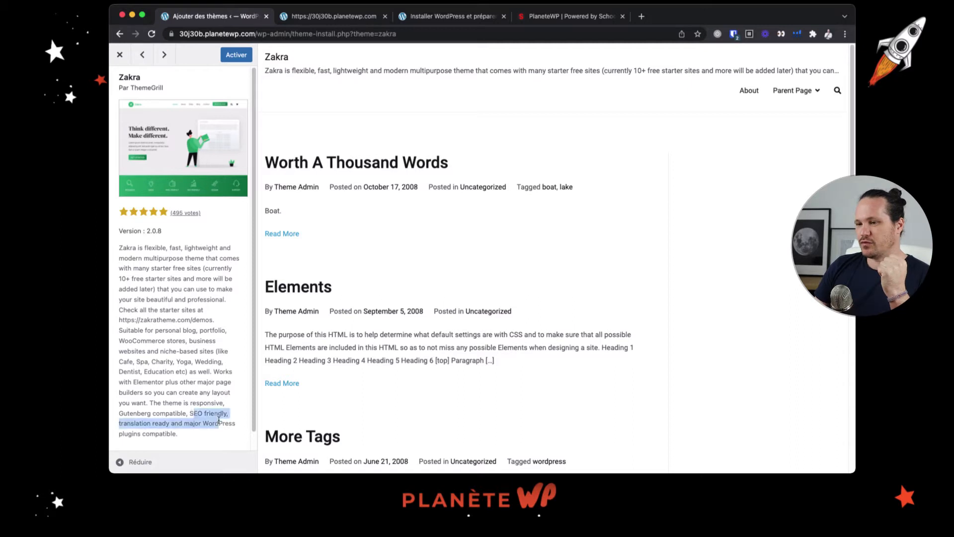
scroll(221, 417, down, 1)
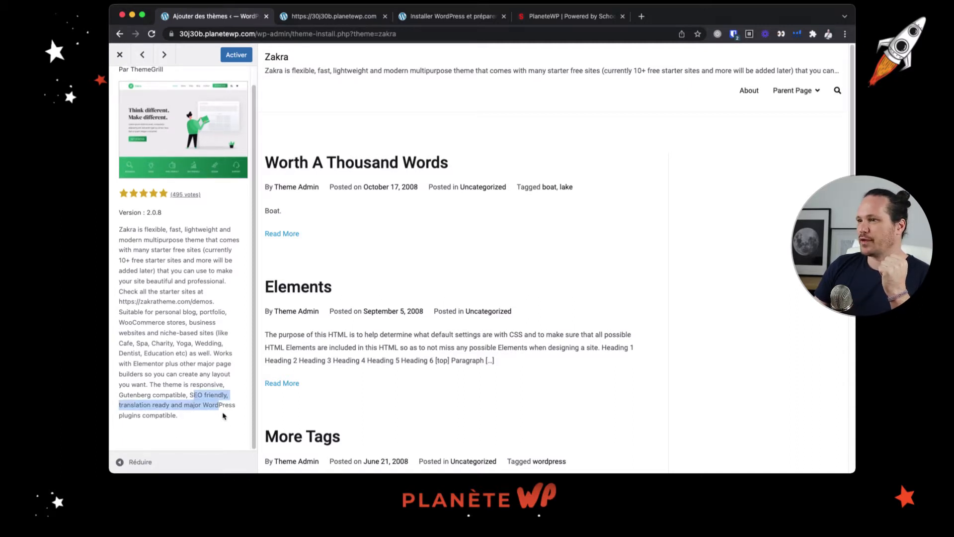
scroll(223, 397, up, 1)
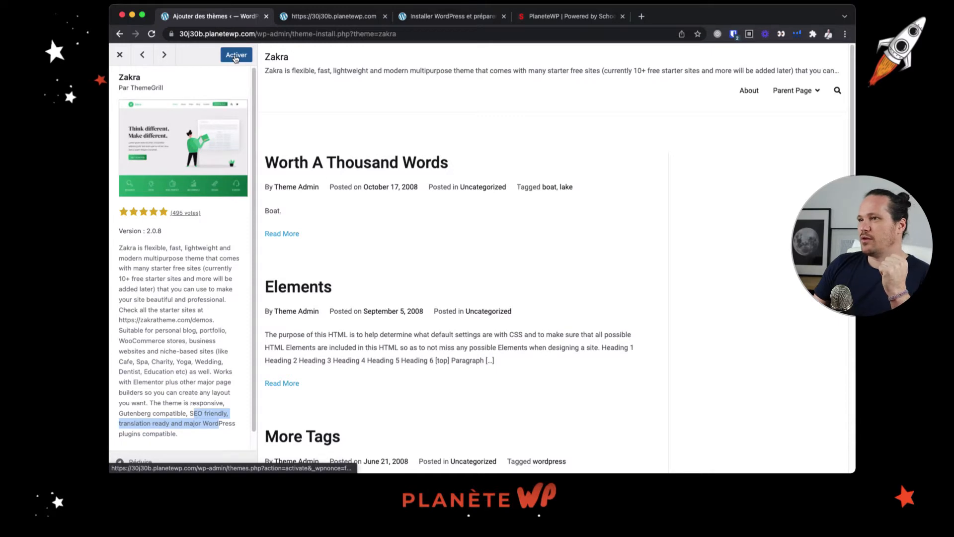
click(236, 55)
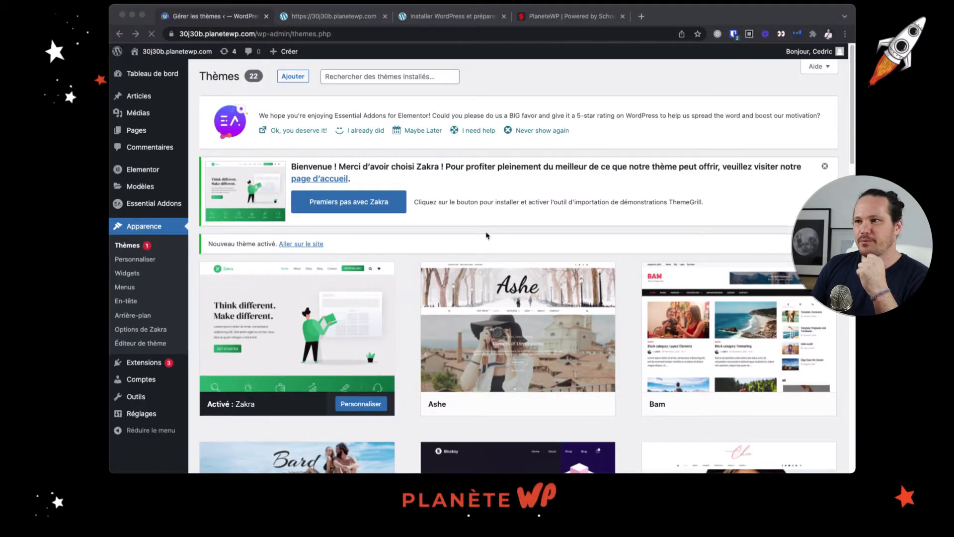
scroll(497, 237, down, 3)
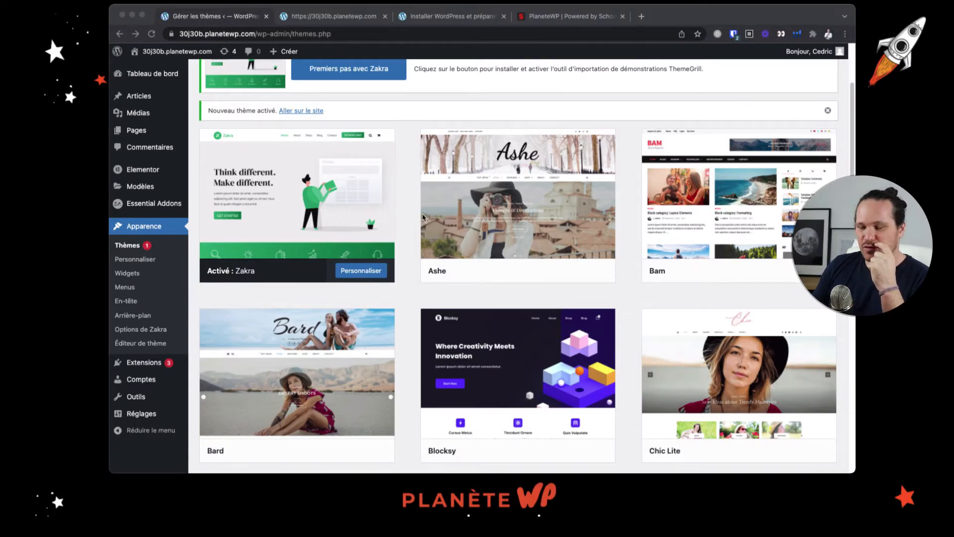
scroll(405, 223, up, 3)
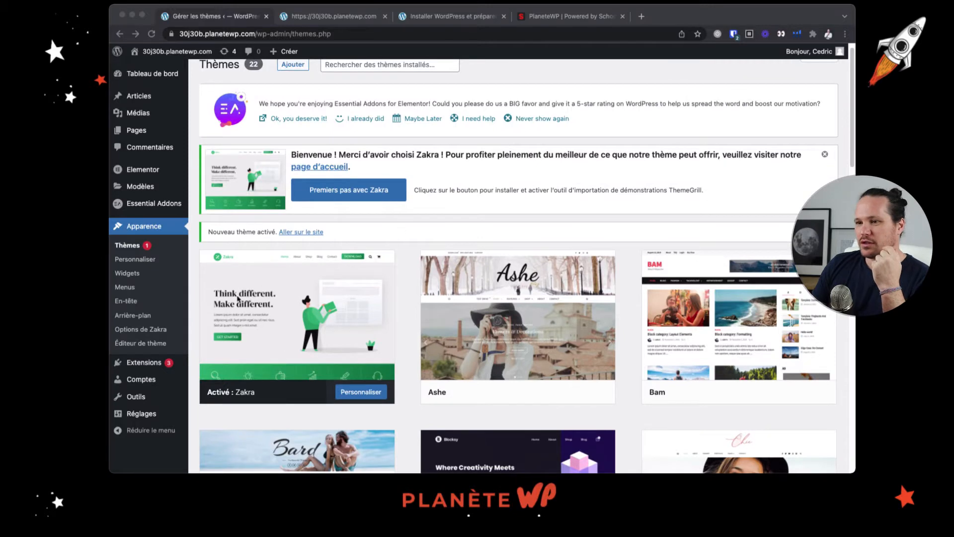
click(194, 244)
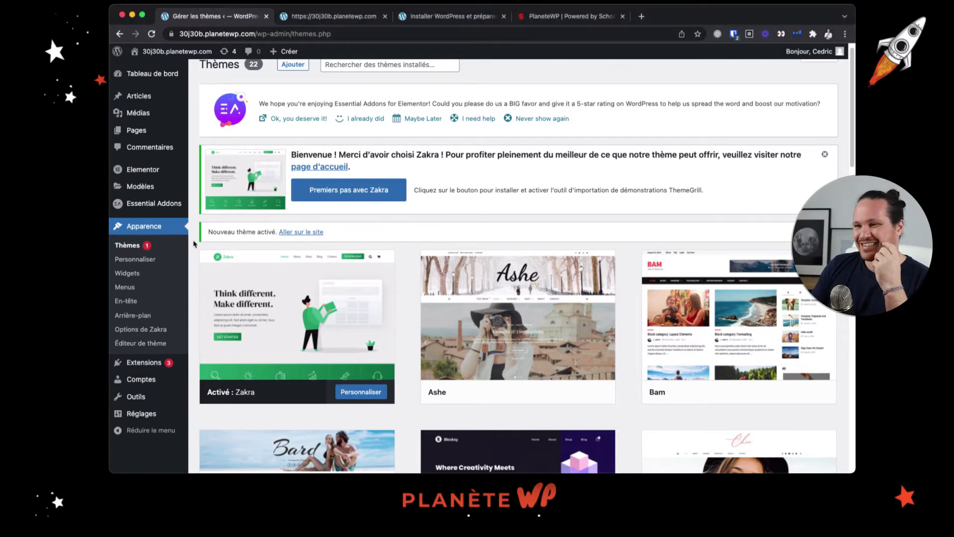
scroll(486, 241, down, 3)
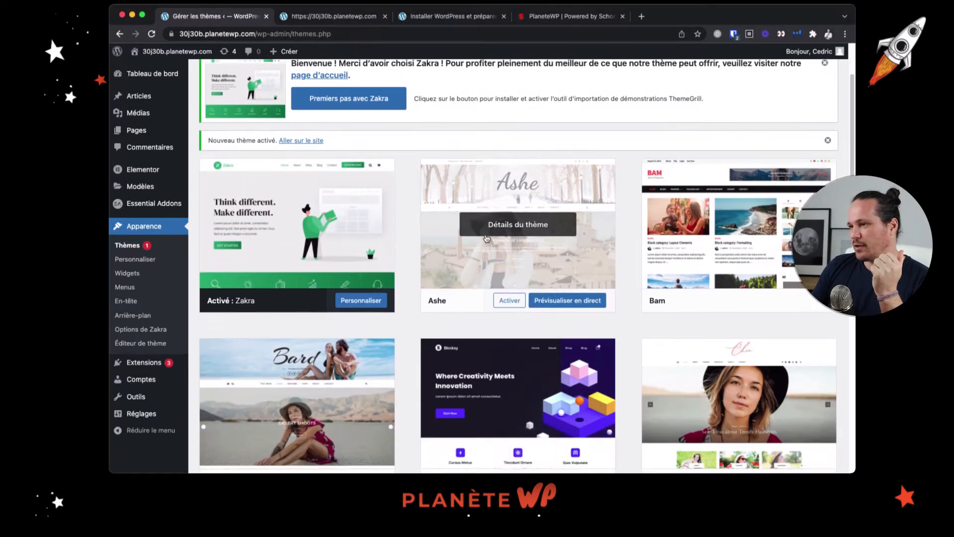
scroll(486, 239, down, 1)
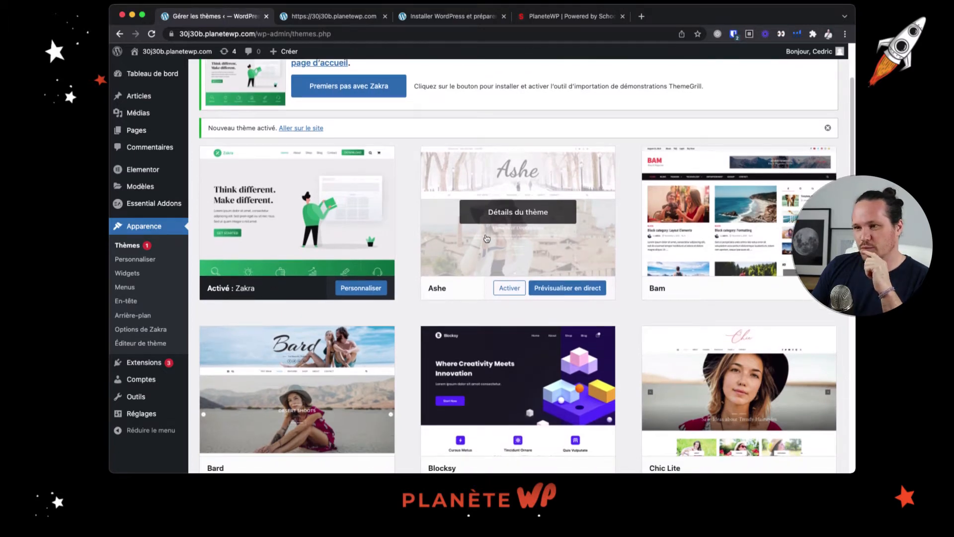
scroll(228, 209, down, 1)
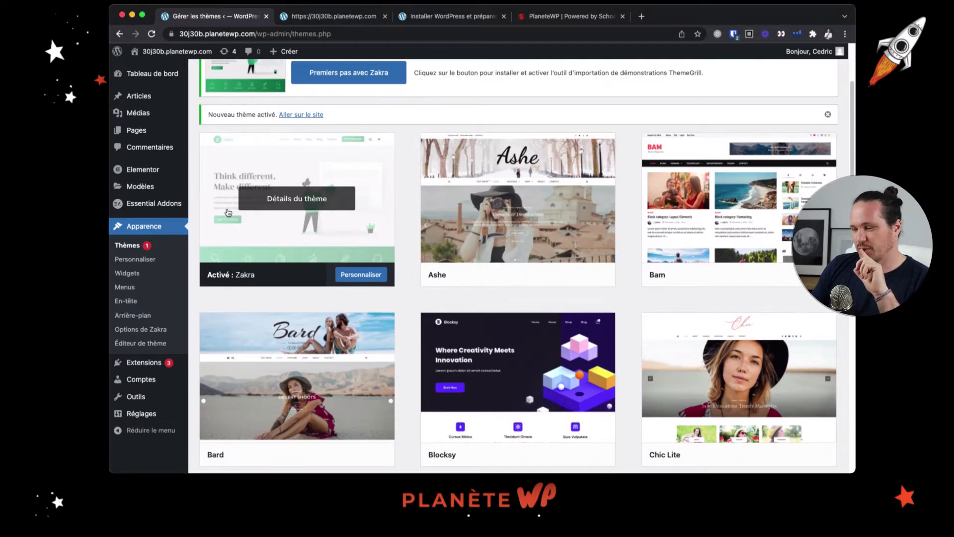
Open the Zakra theme's options page and look through its list of premium features
click(148, 328)
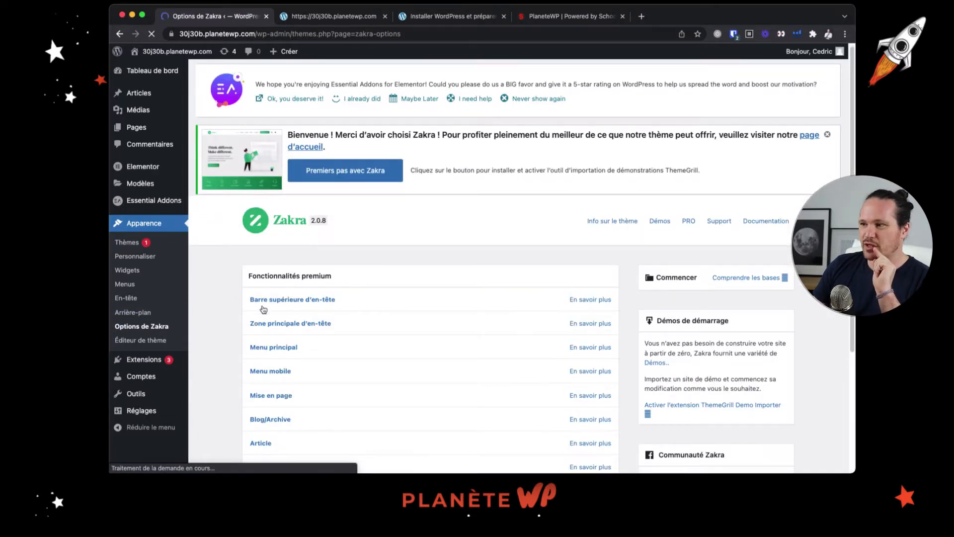
scroll(261, 310, down, 3)
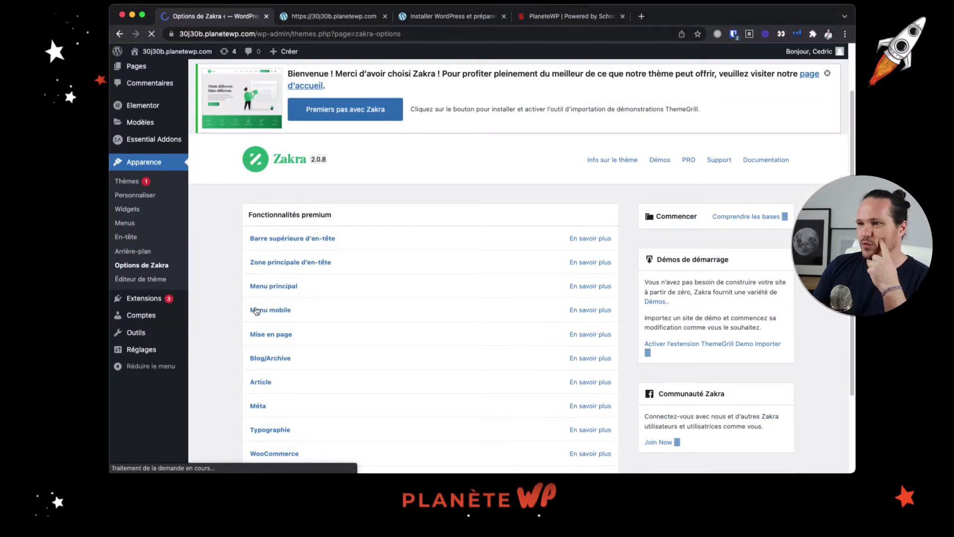
scroll(256, 311, down, 3)
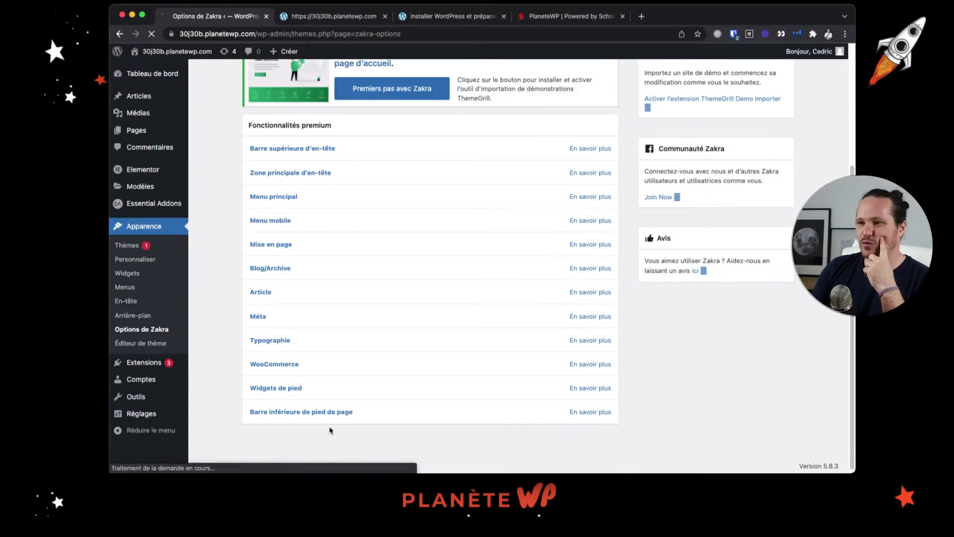
scroll(367, 195, up, 2)
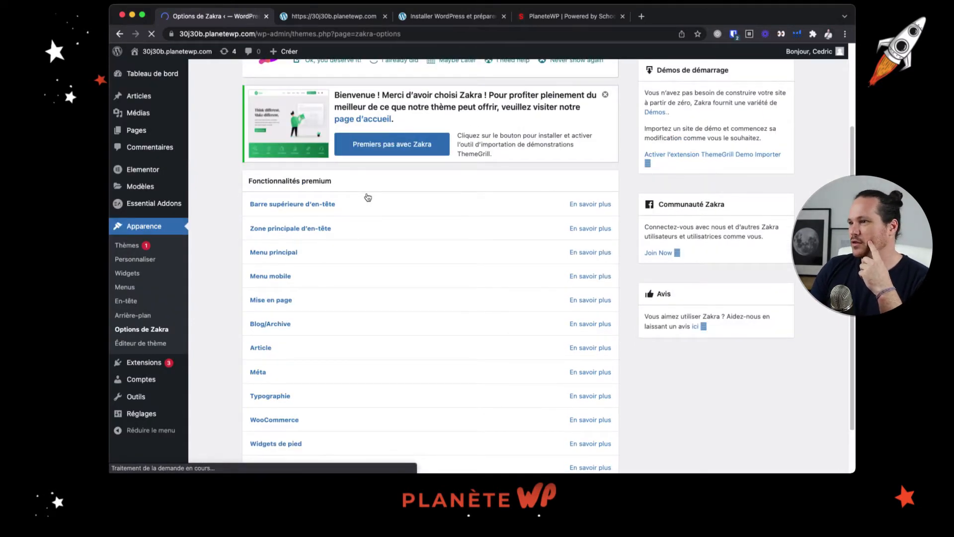
scroll(368, 199, up, 1)
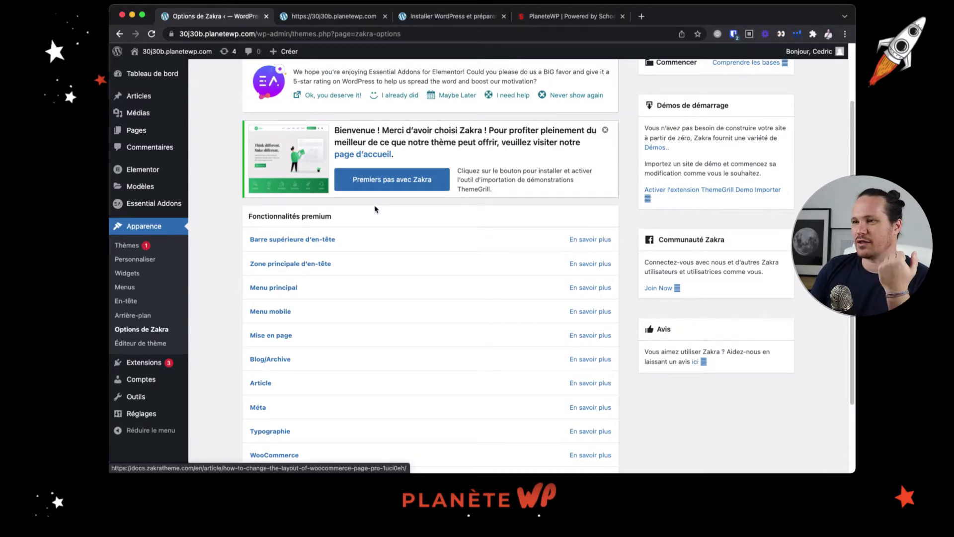
scroll(372, 211, up, 2)
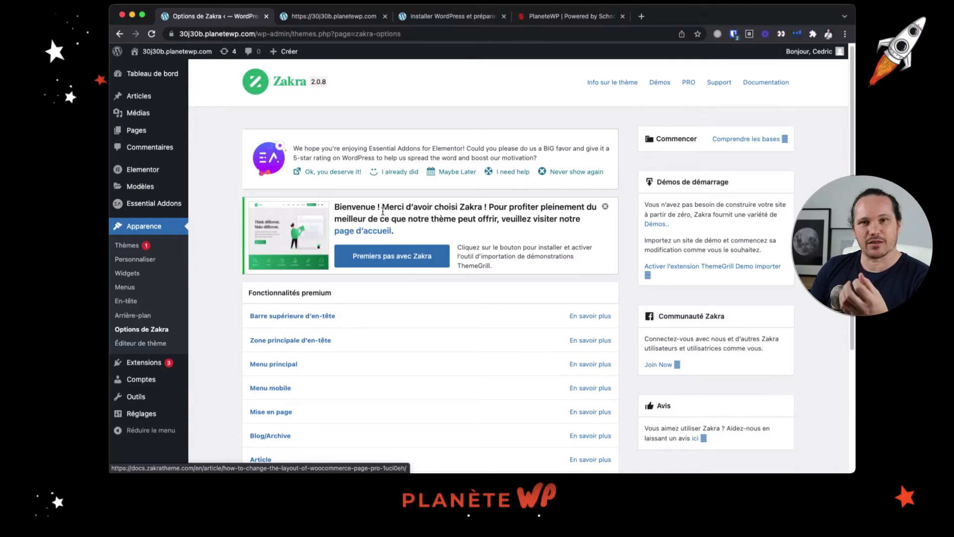
scroll(510, 217, down, 2)
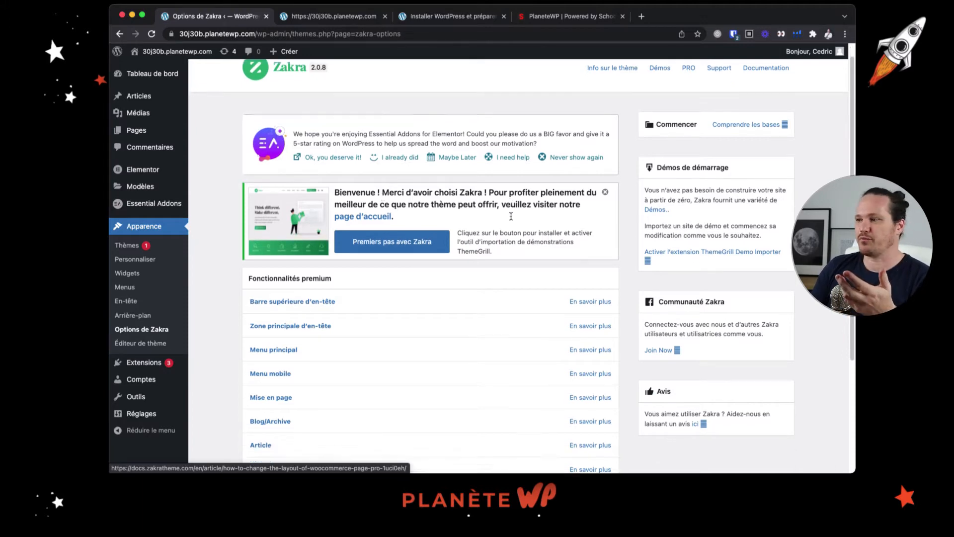
Look over the theme's welcome notices and premium features again, and open the site customizer
scroll(510, 217, down, 3)
scroll(465, 247, up, 6)
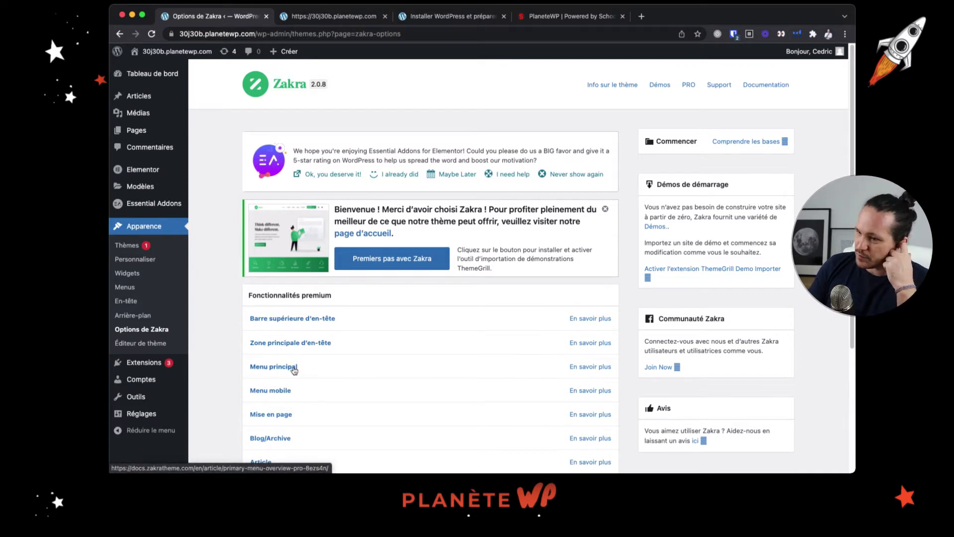
scroll(293, 368, down, 2)
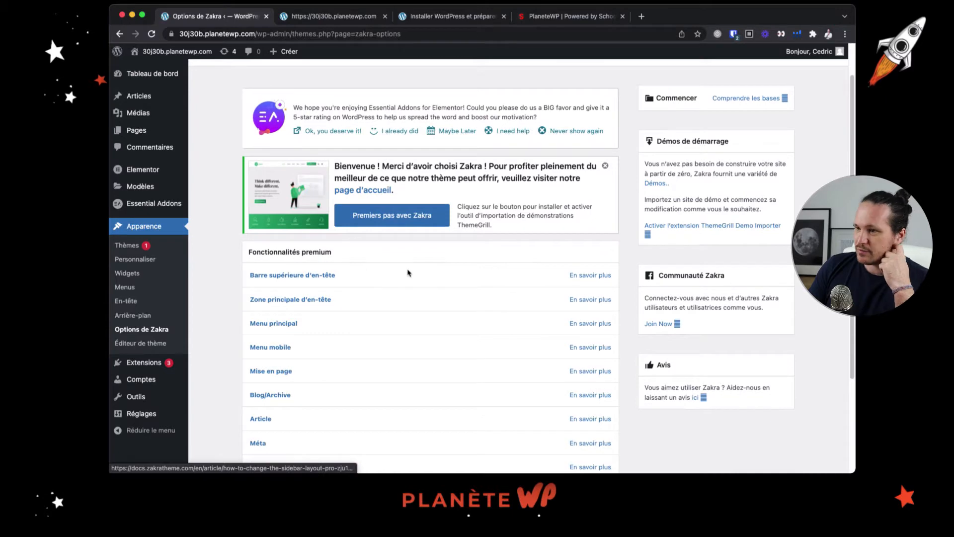
scroll(337, 263, up, 1)
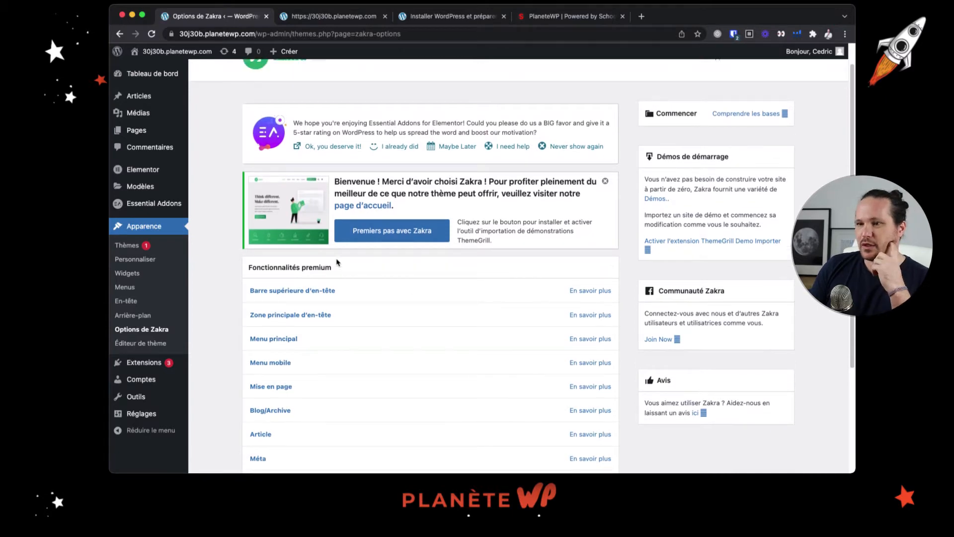
scroll(337, 263, up, 2)
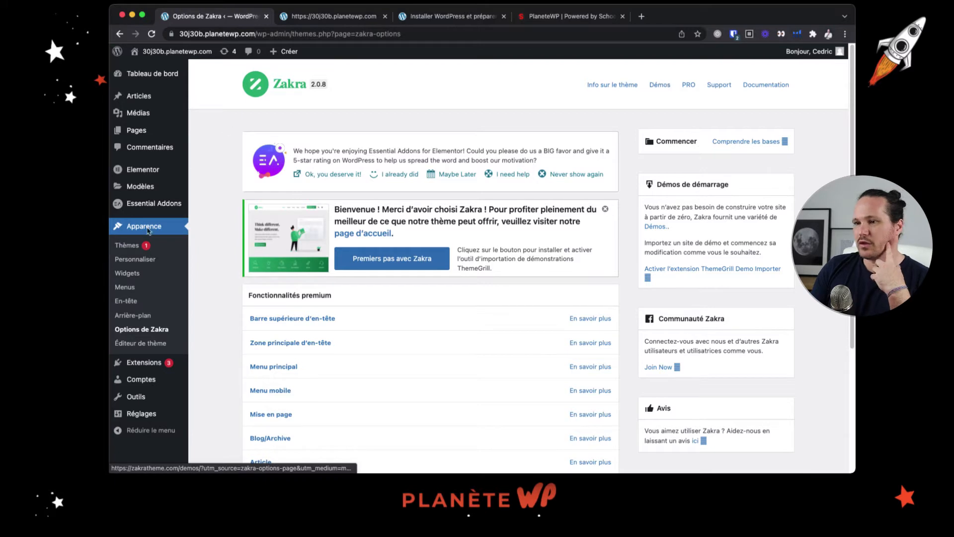
click(141, 259)
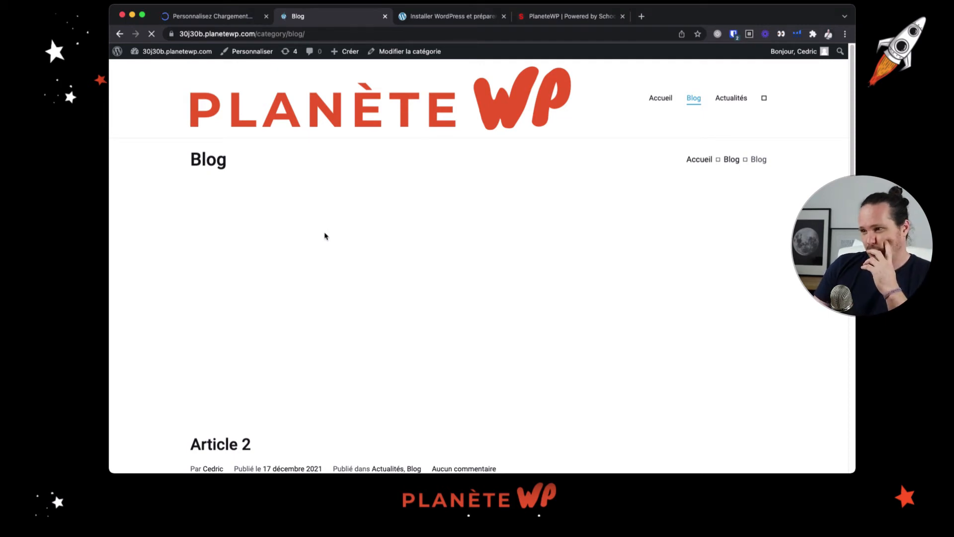
Look through the article list and images on the site's live Blog page
scroll(353, 252, down, 1)
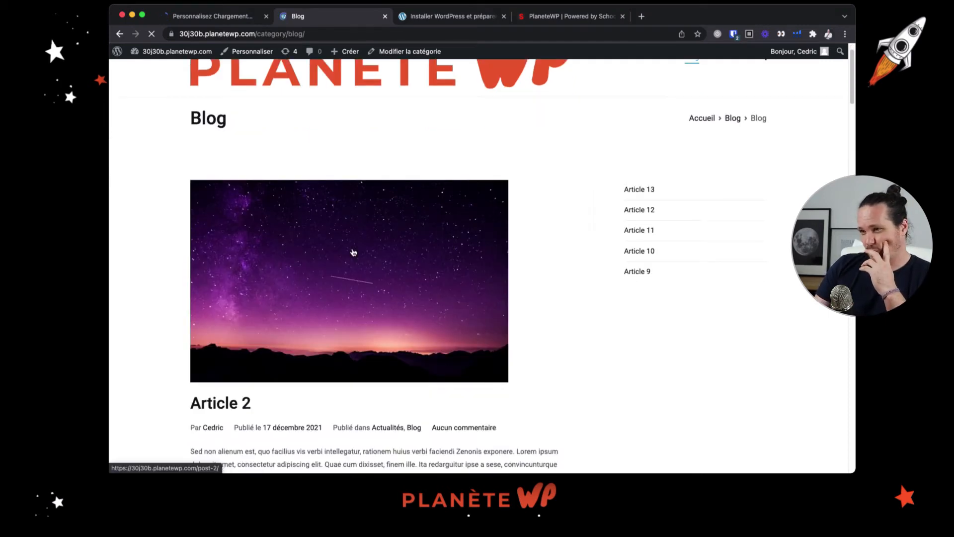
scroll(353, 252, up, 1)
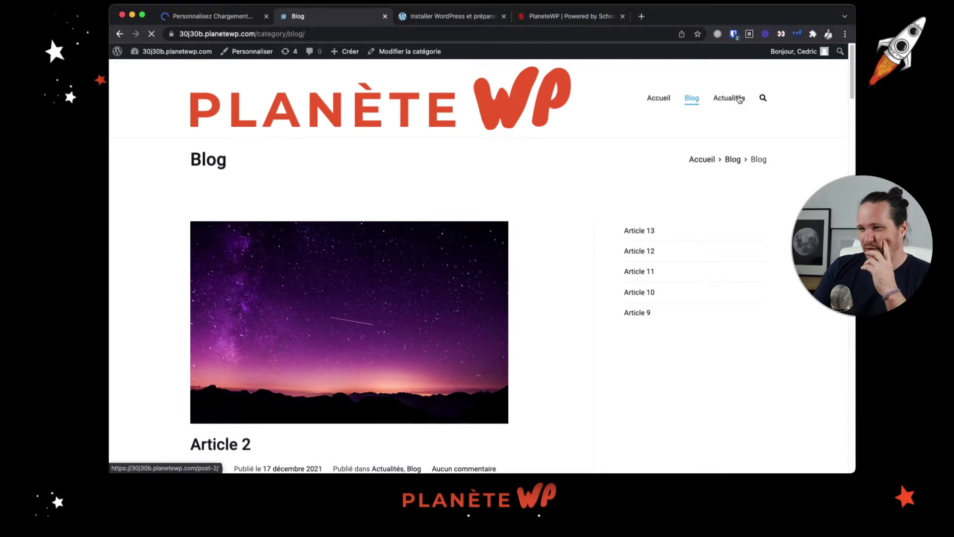
scroll(270, 335, down, 15)
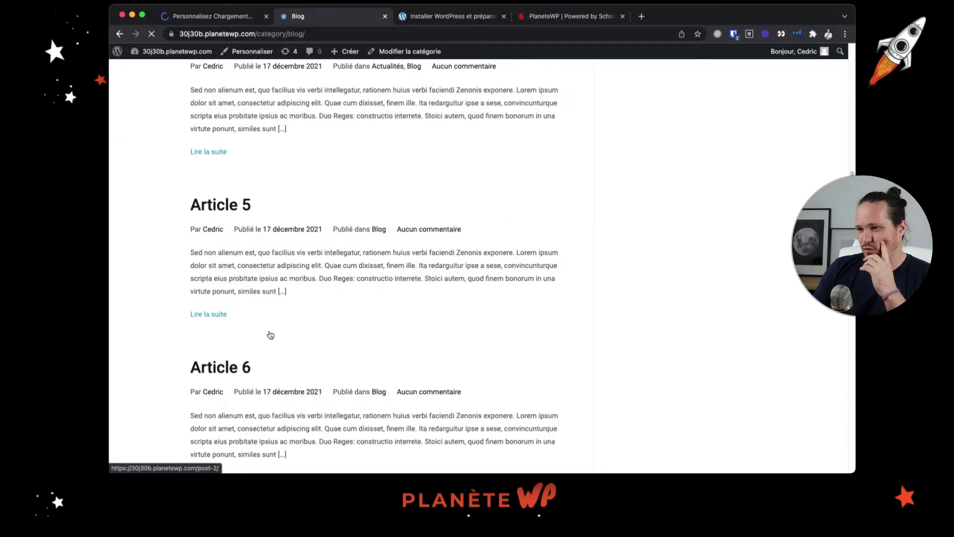
scroll(271, 335, down, 7)
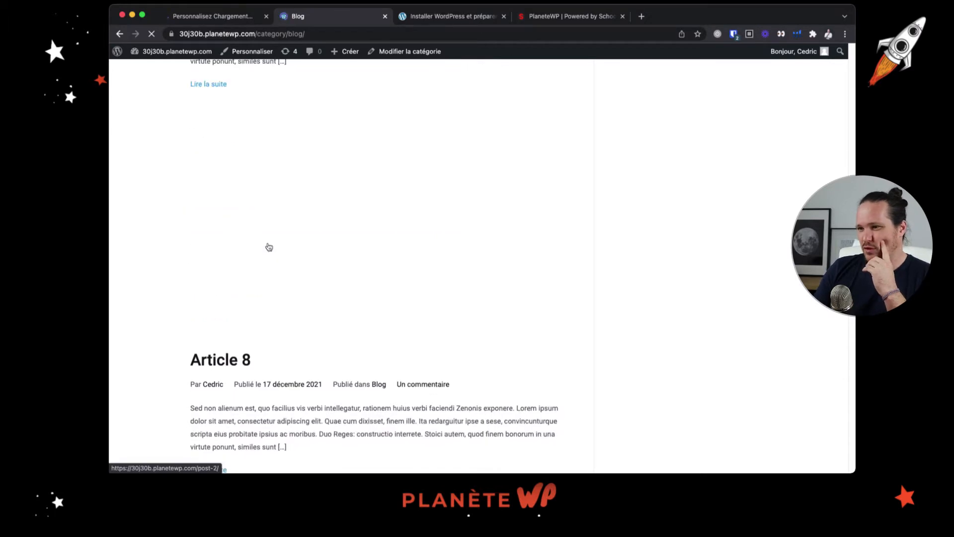
scroll(269, 247, down, 5)
scroll(269, 247, down, 8)
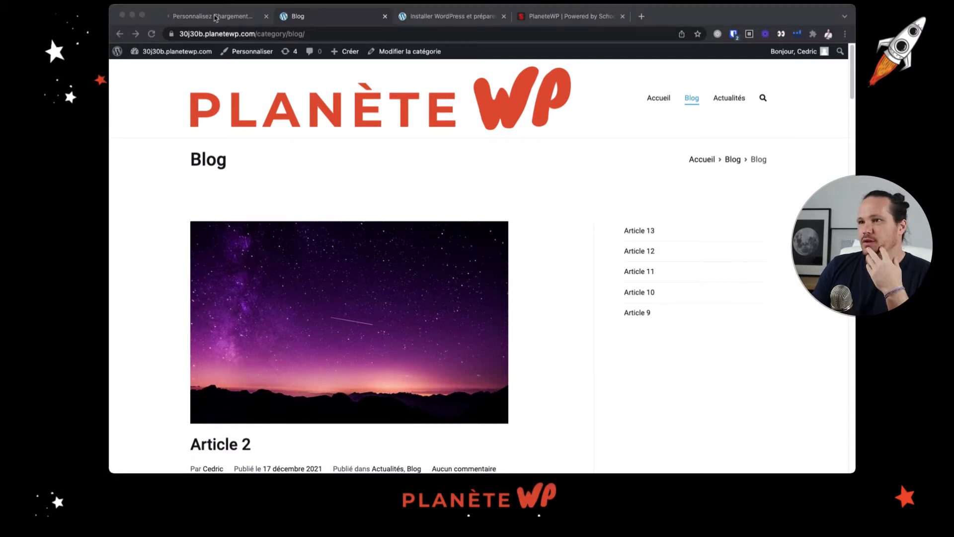
Return to the customizer, open the theme's PRO version page separately and look over the front page preview
click(215, 19)
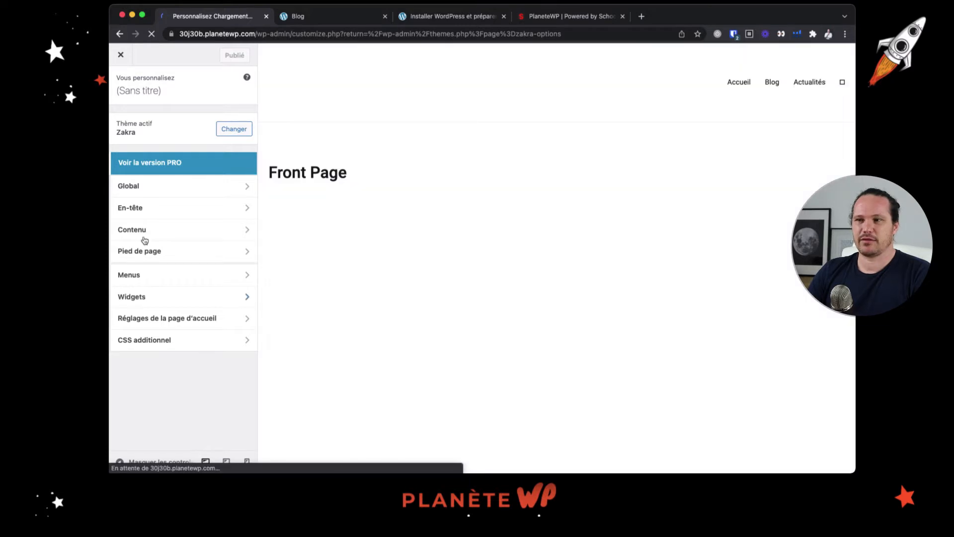
click(175, 167)
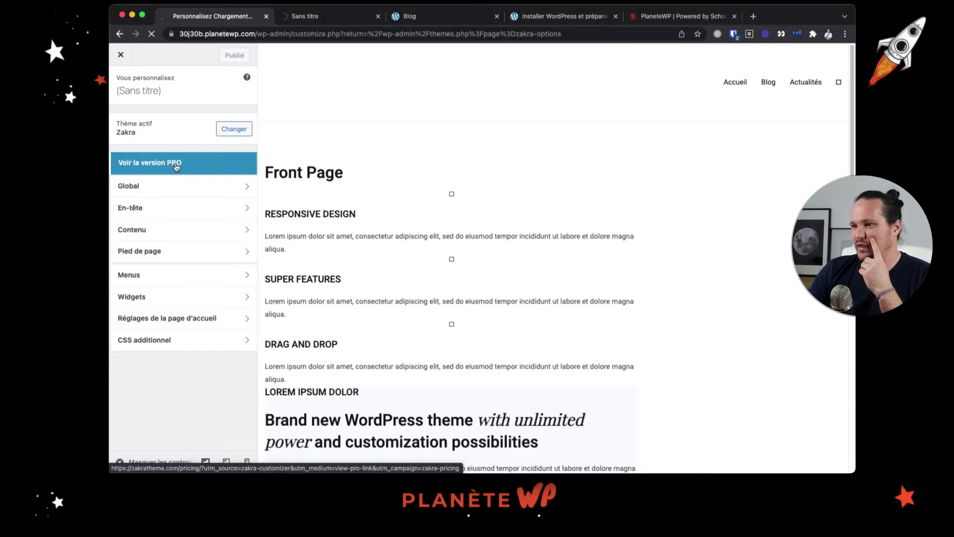
scroll(583, 170, down, 12)
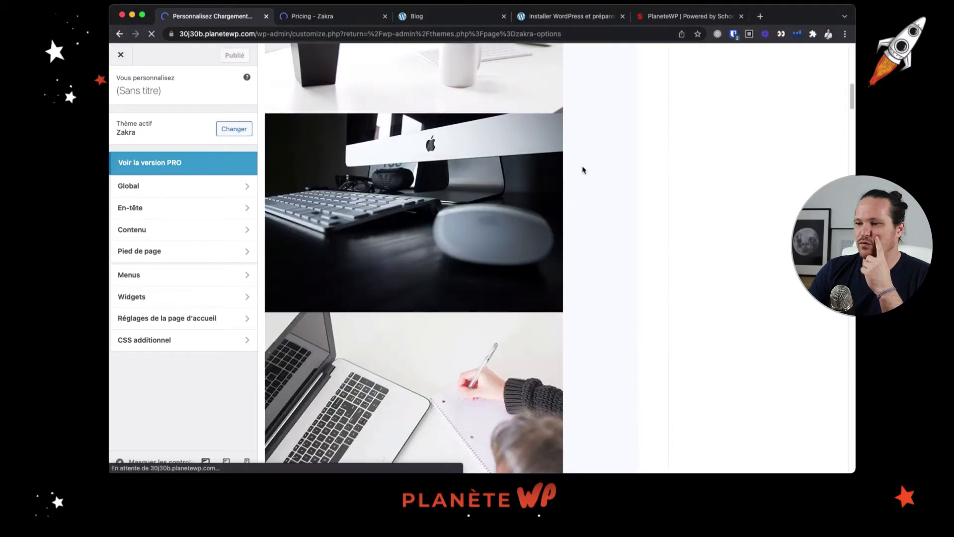
scroll(583, 170, down, 5)
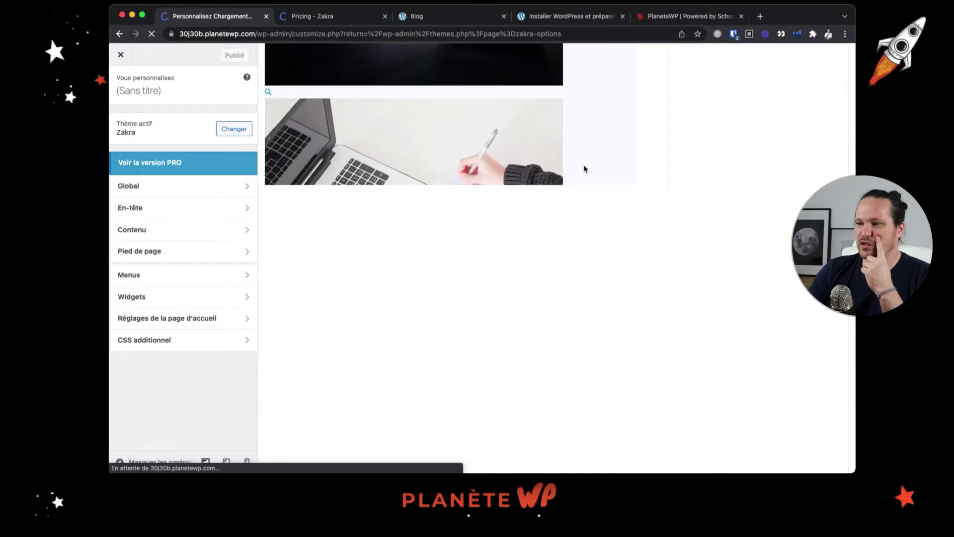
scroll(460, 168, up, 6)
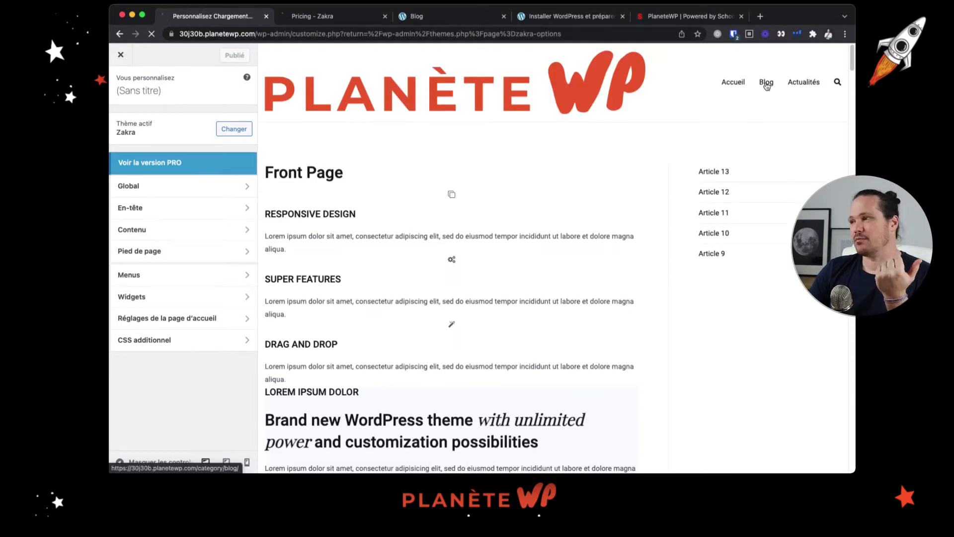
Load the Blog page in the customizer preview and look over its layout
click(767, 83)
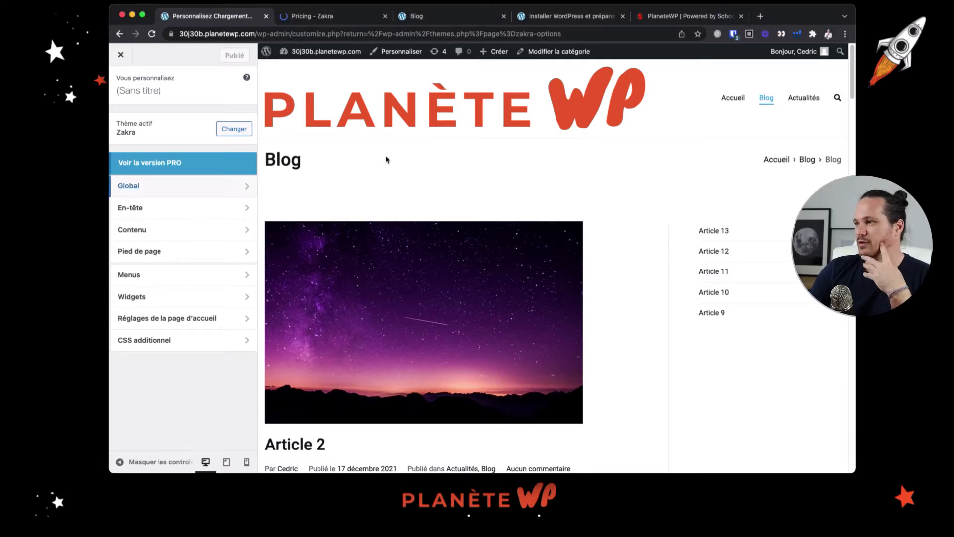
scroll(497, 166, down, 1)
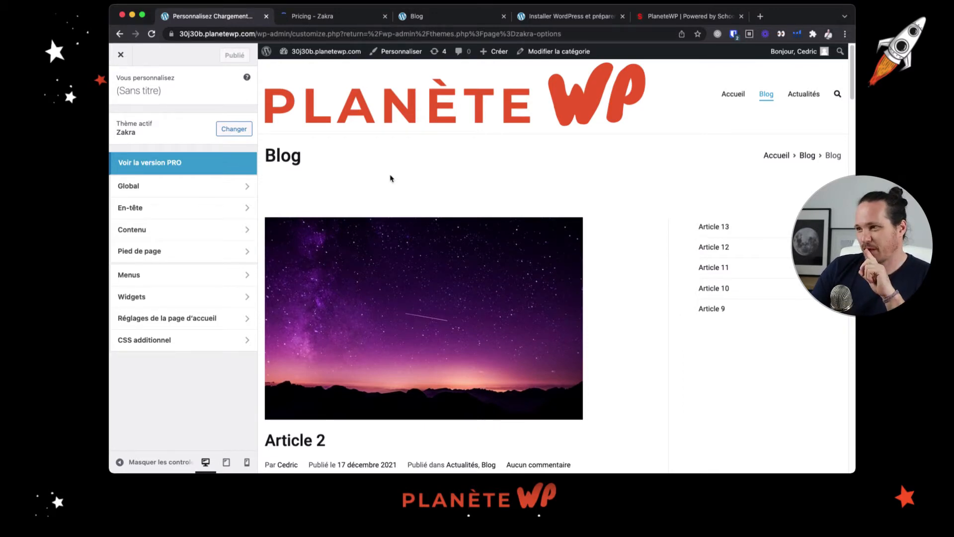
scroll(406, 183, down, 1)
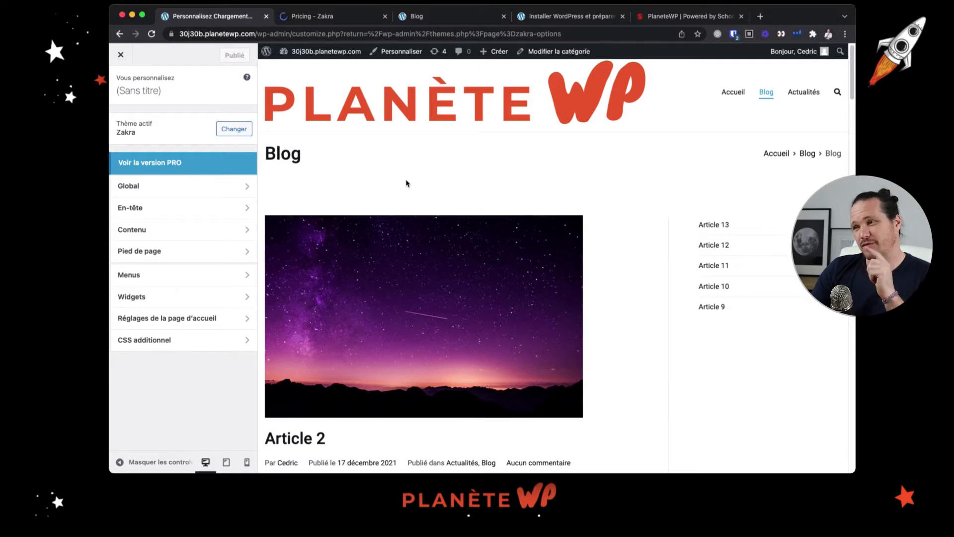
Set the primary colour in the global base colours to red, rgb(255,45,45)
click(175, 194)
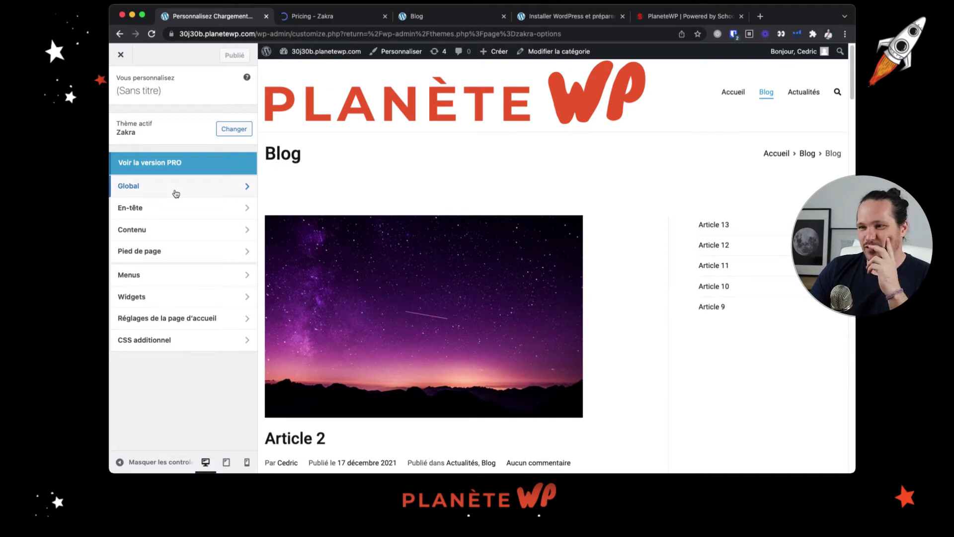
click(176, 193)
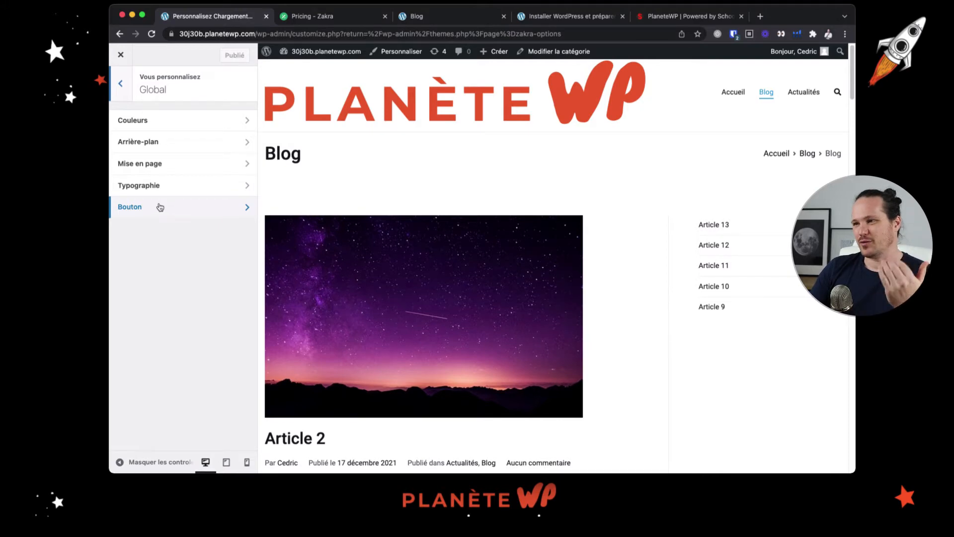
click(205, 120)
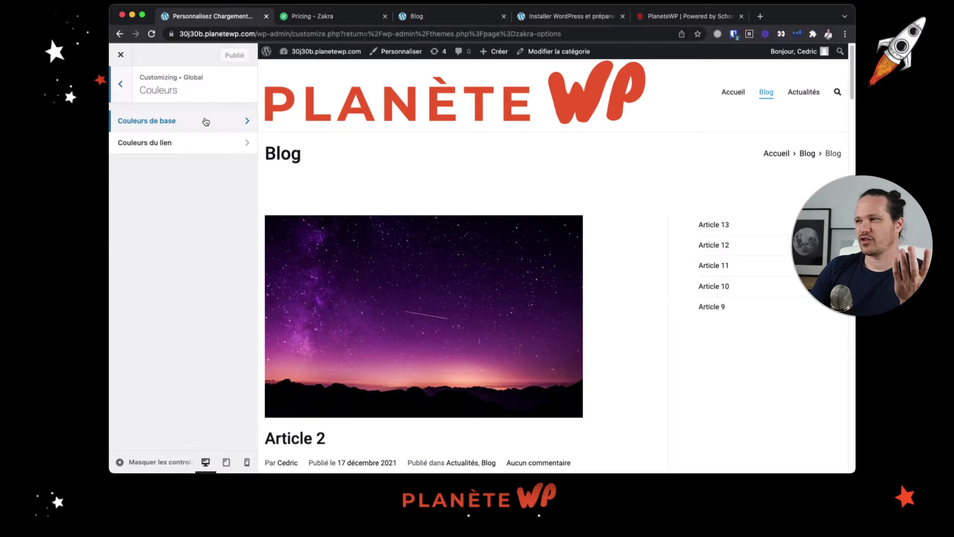
click(206, 122)
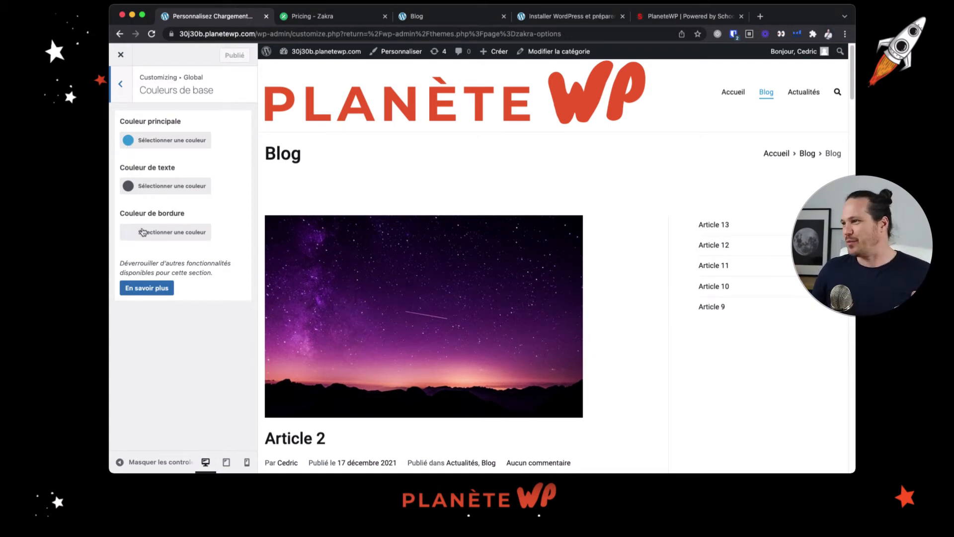
click(129, 143)
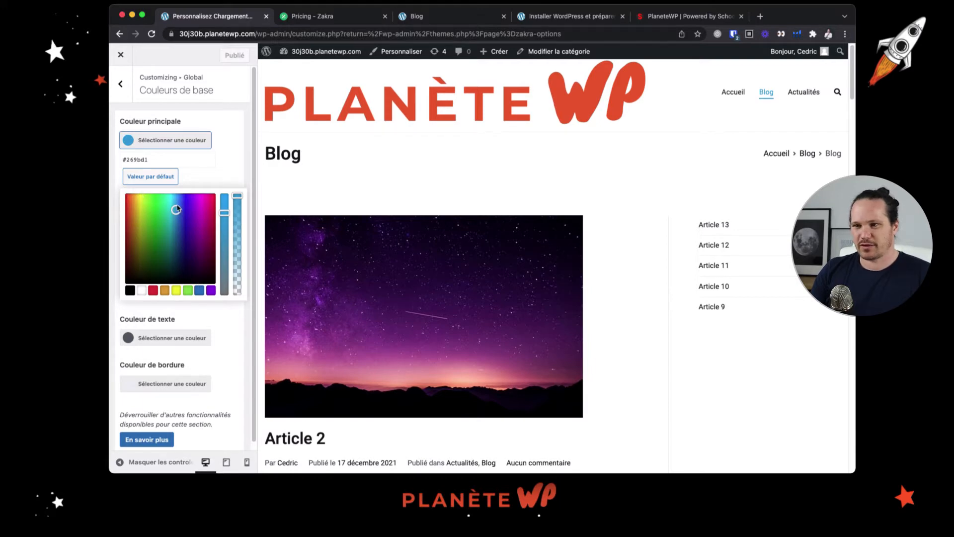
click(118, 191)
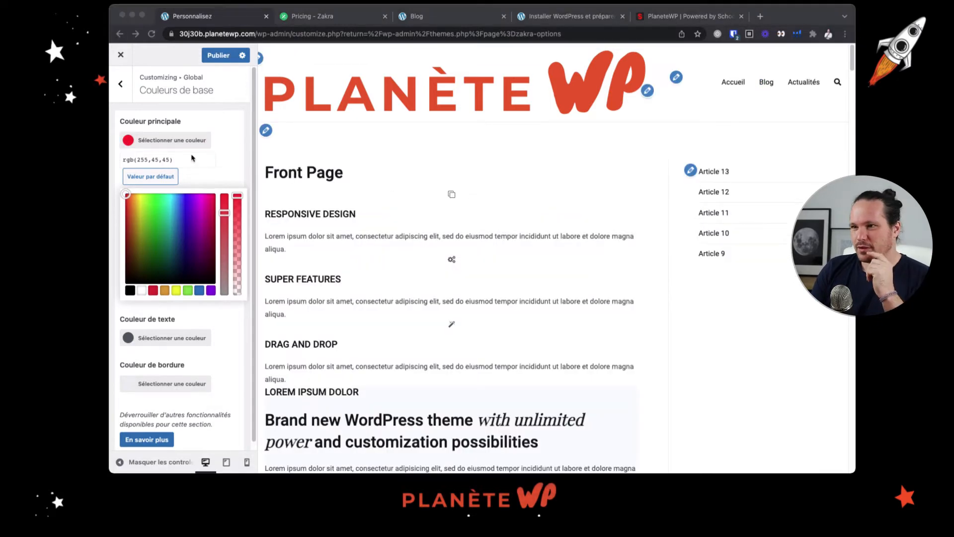
triple_click(162, 160)
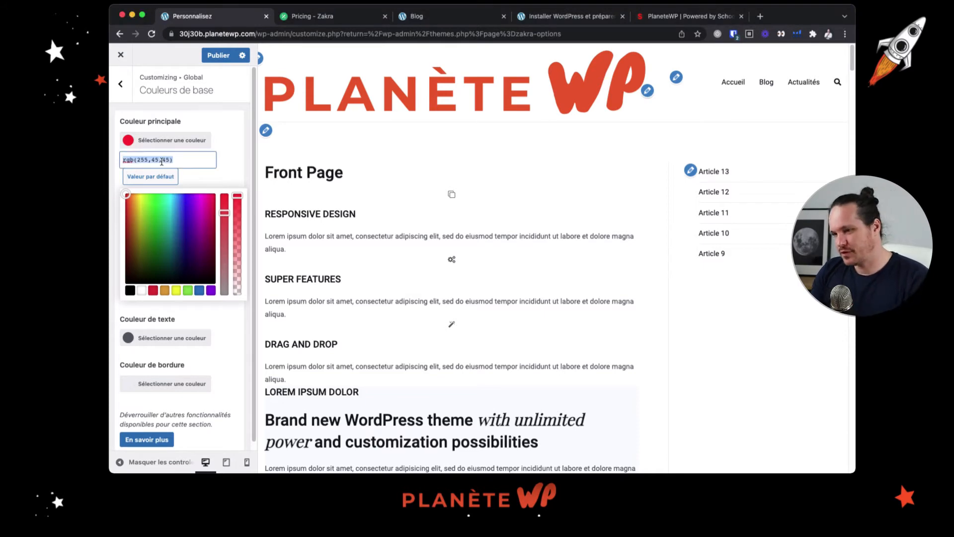
click(124, 144)
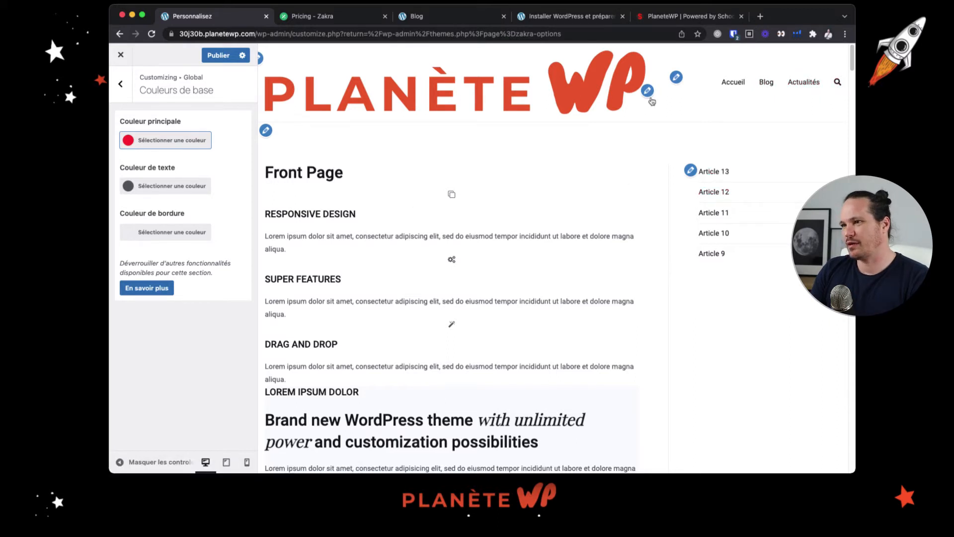
Load the Blog page in the customizer preview and set the base text colour to black
click(767, 84)
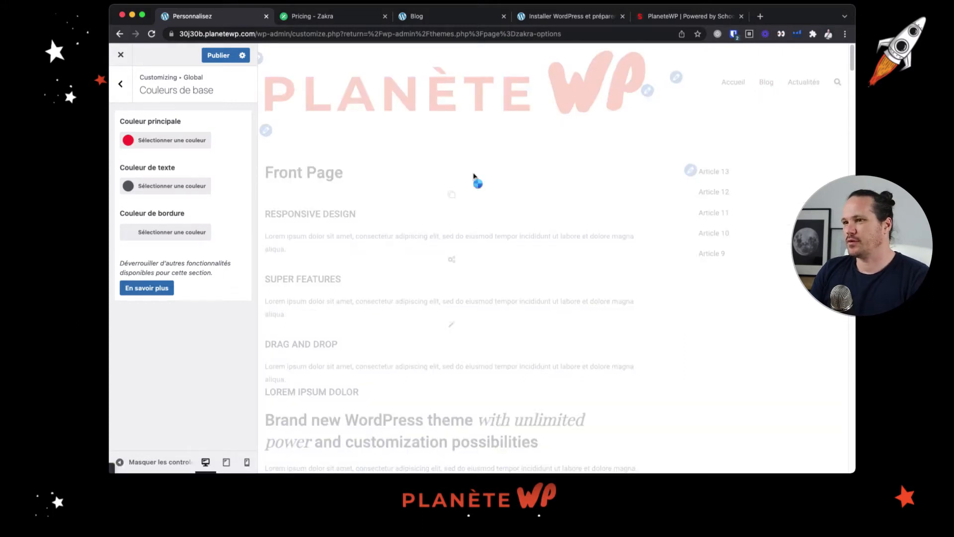
click(128, 187)
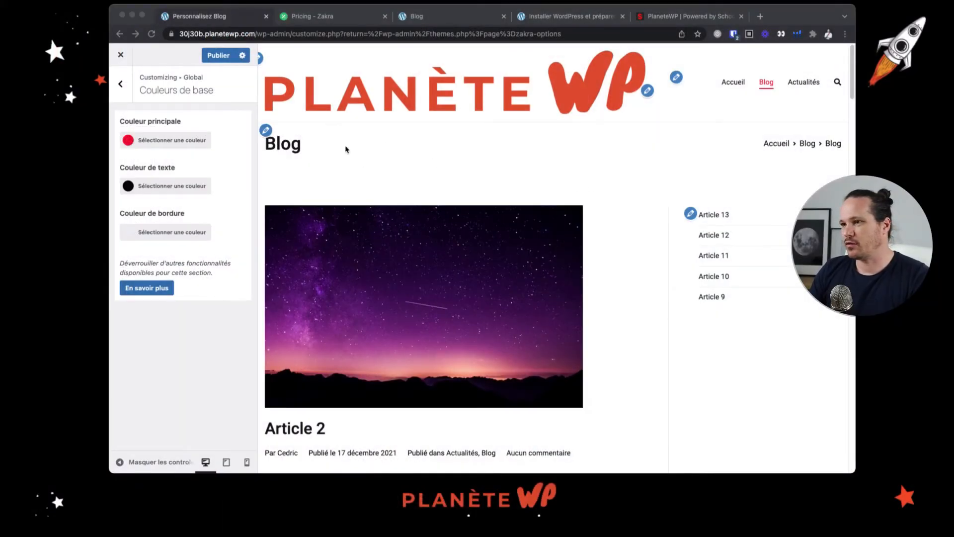
click(366, 160)
Check the new text and link colours on the article excerpts and "Lire la suite" links in the Blog preview
scroll(376, 196, down, 5)
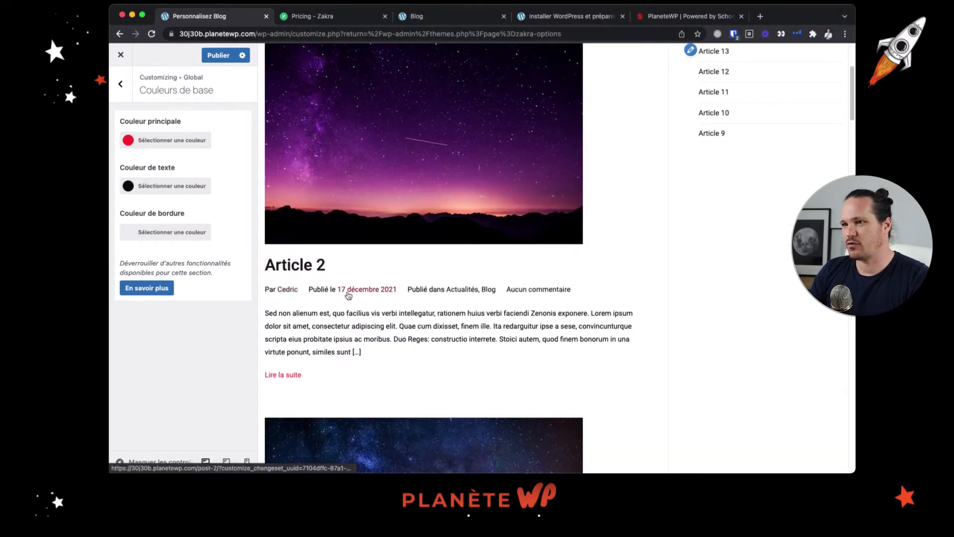
scroll(378, 303, down, 2)
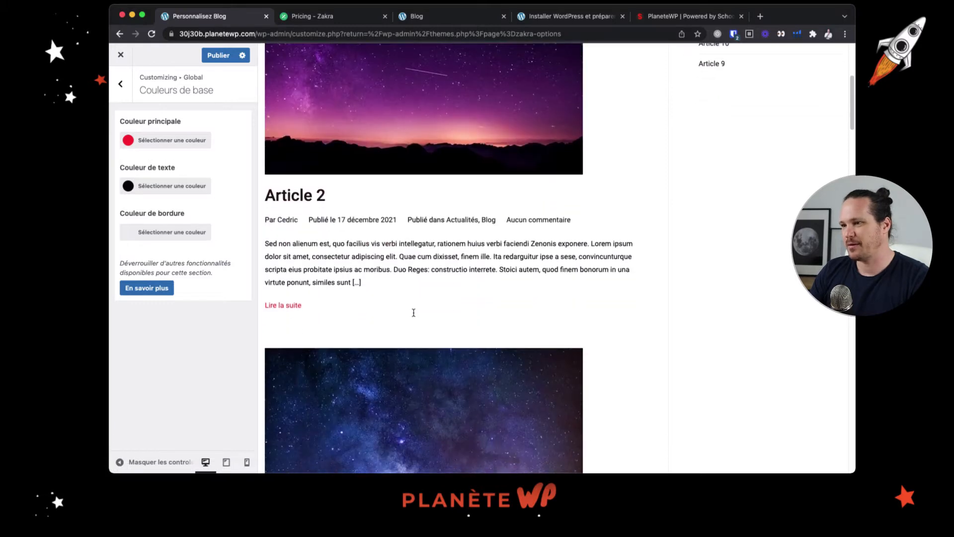
click(288, 308)
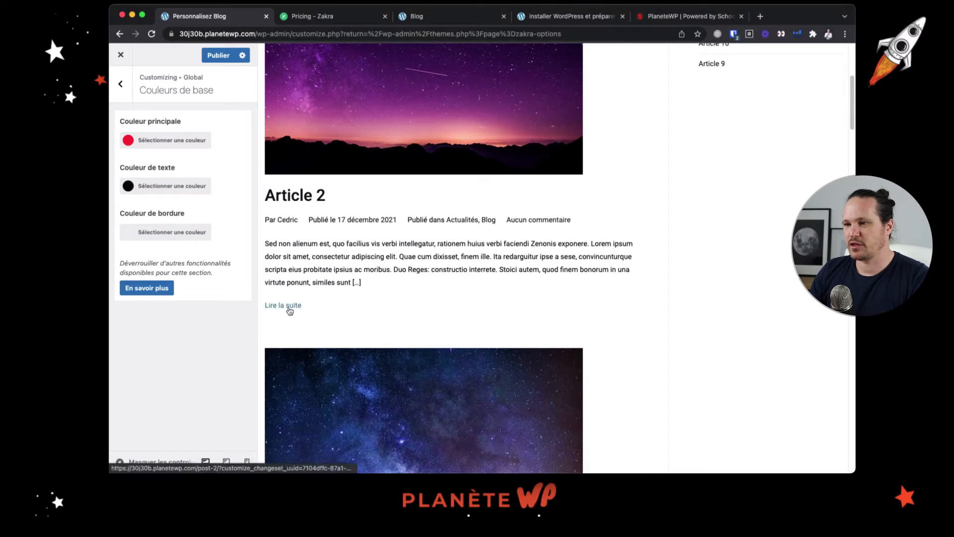
scroll(297, 313, down, 6)
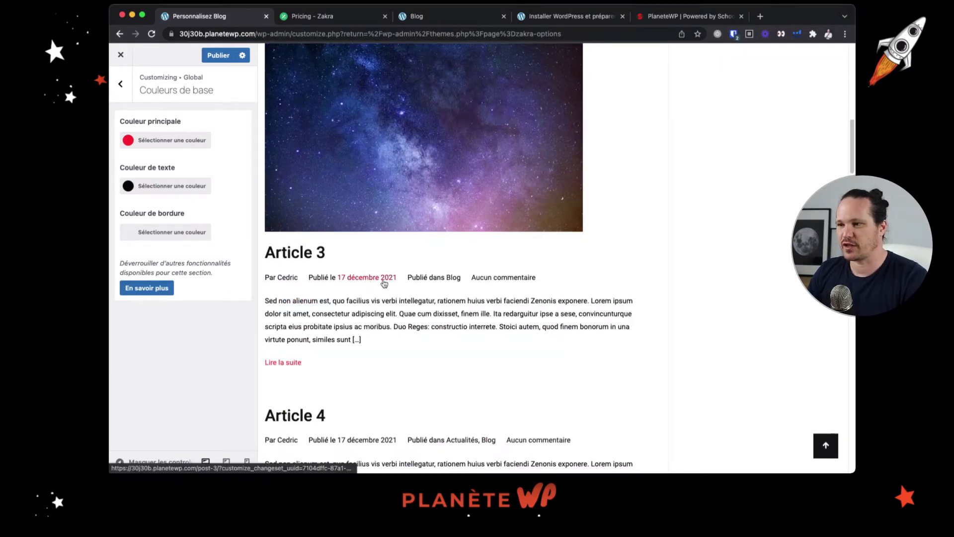
Open Article 3 in the preview and examine the text, link and border colours throughout the post
click(309, 253)
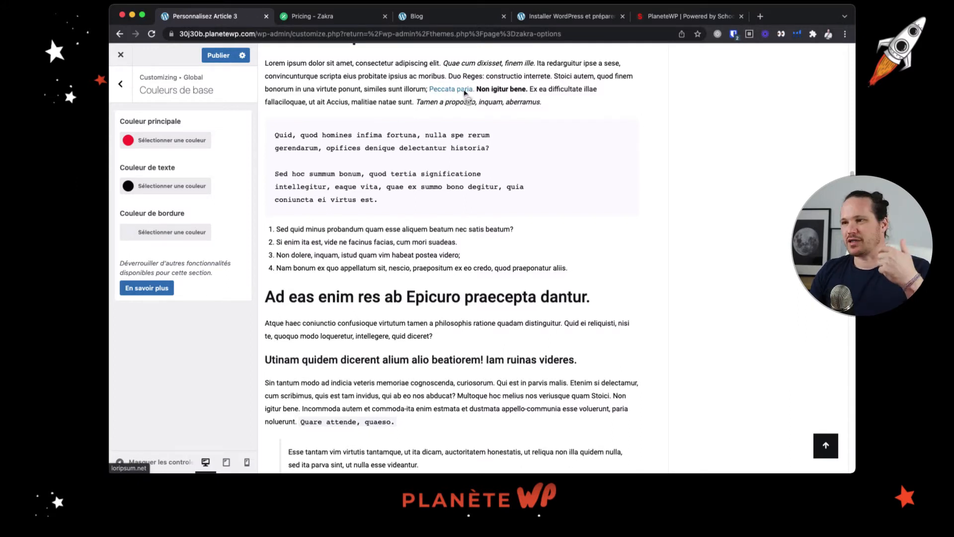
scroll(467, 248, up, 2)
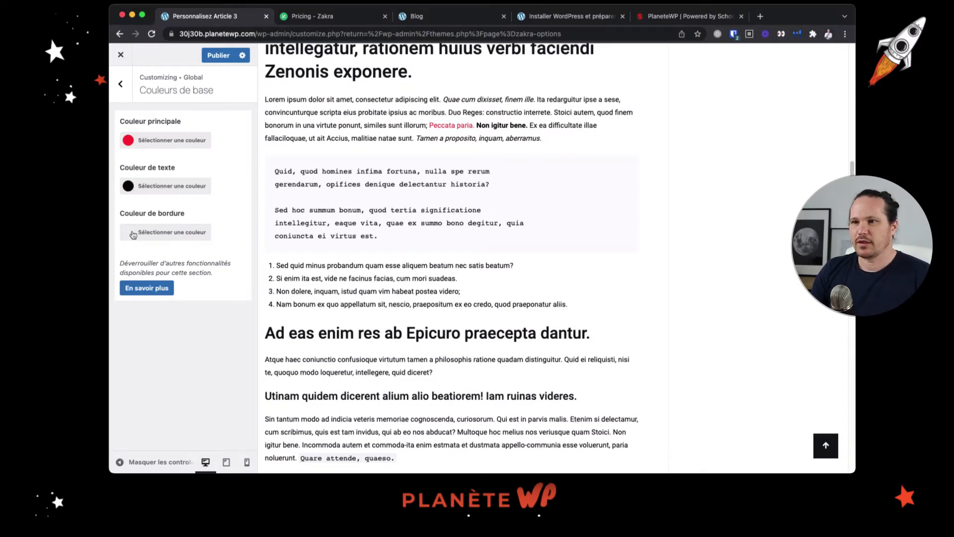
scroll(490, 222, up, 8)
scroll(490, 222, down, 20)
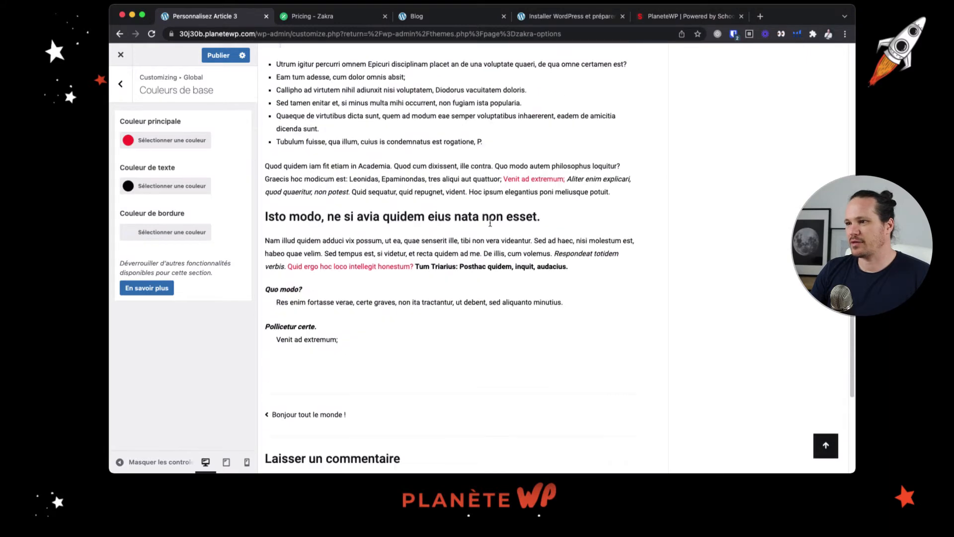
Examine the comment form's border at the end of Article 3, with the comment field both active and inactive
scroll(490, 222, down, 5)
click(341, 250)
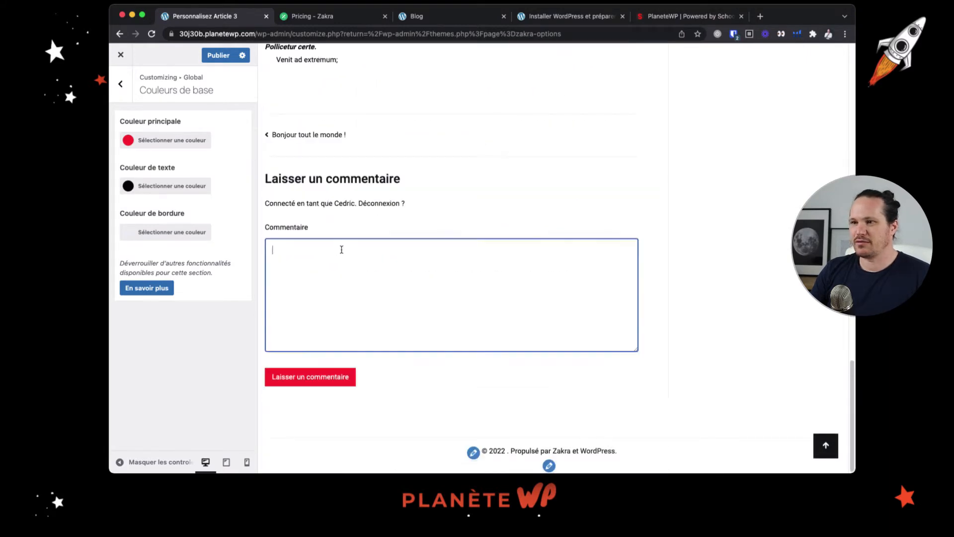
click(427, 227)
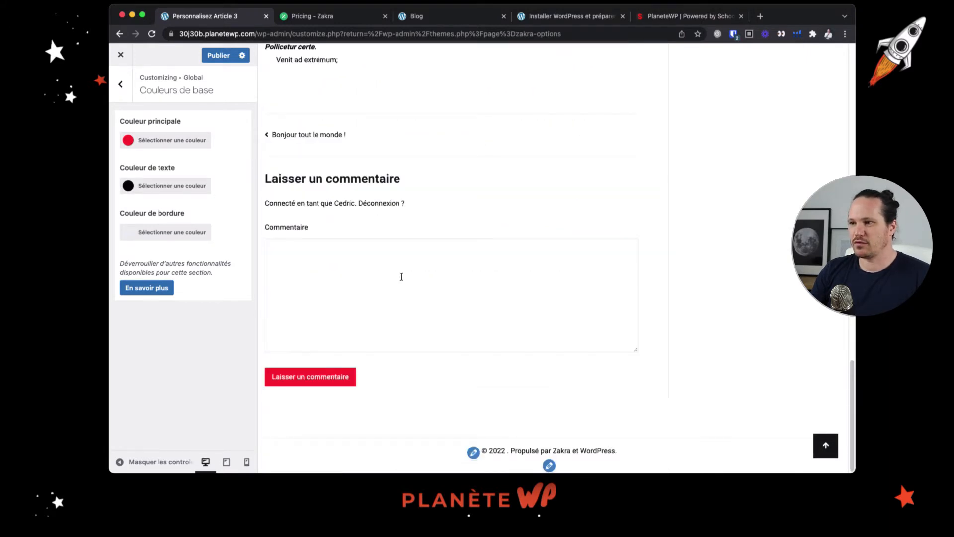
click(400, 278)
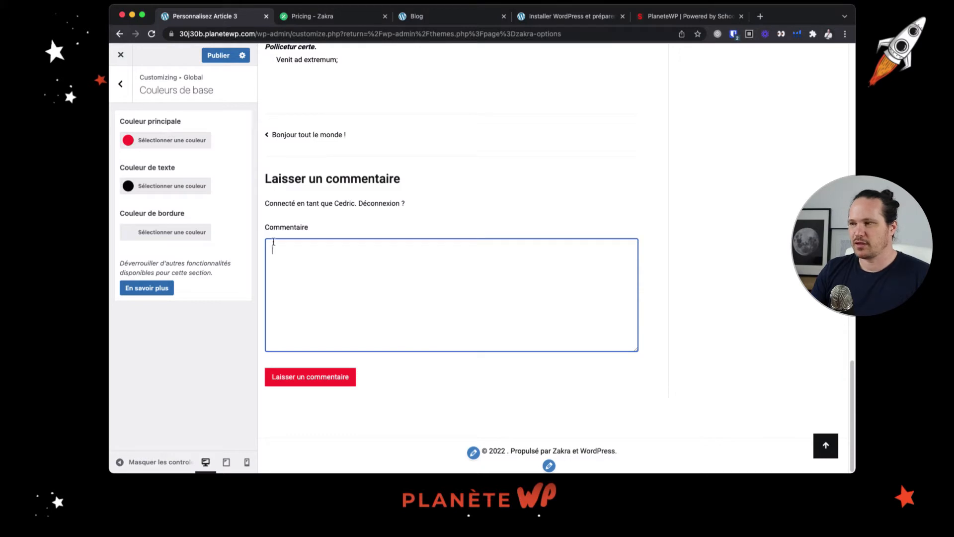
click(420, 216)
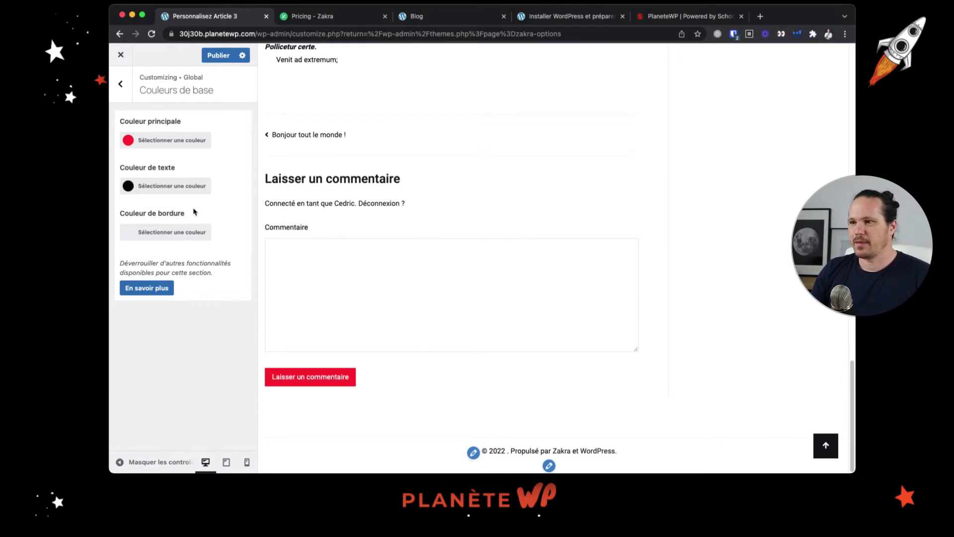
Set the base border colour to grey, rgb(186,180,180), and return to the global colours list
click(130, 232)
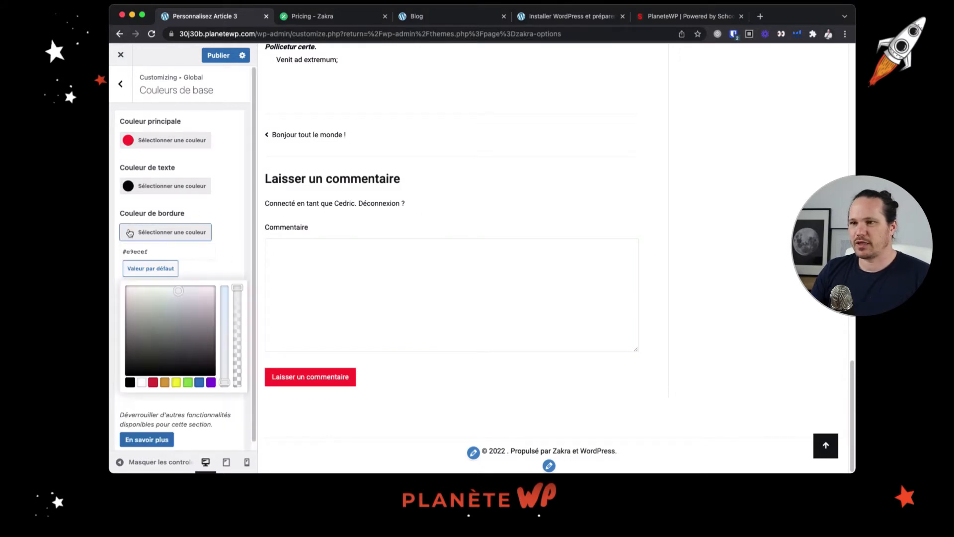
click(126, 302)
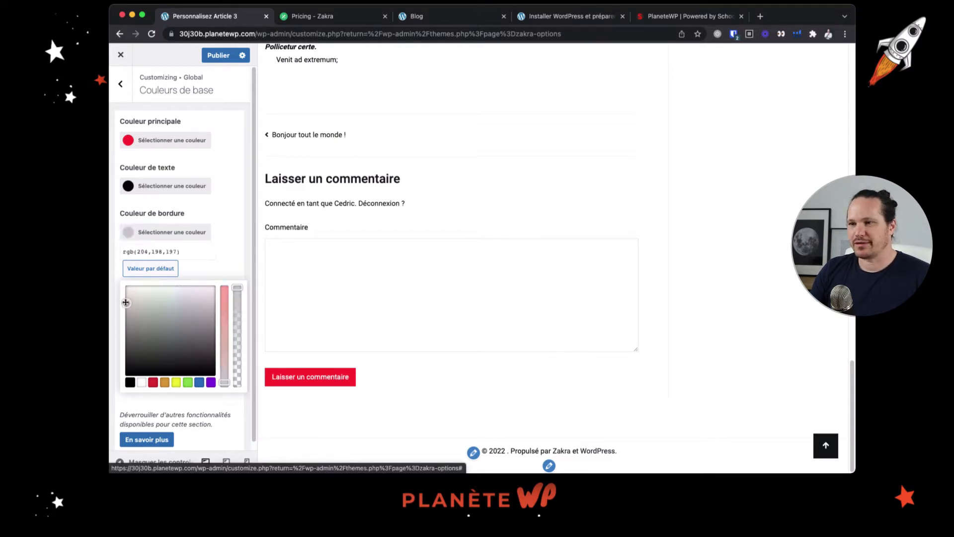
click(125, 300)
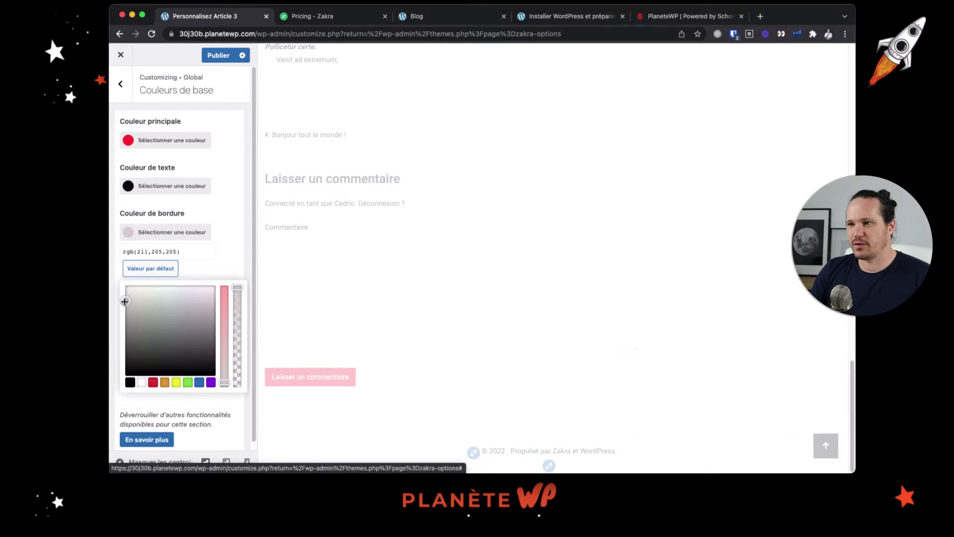
drag(125, 302, 125, 310)
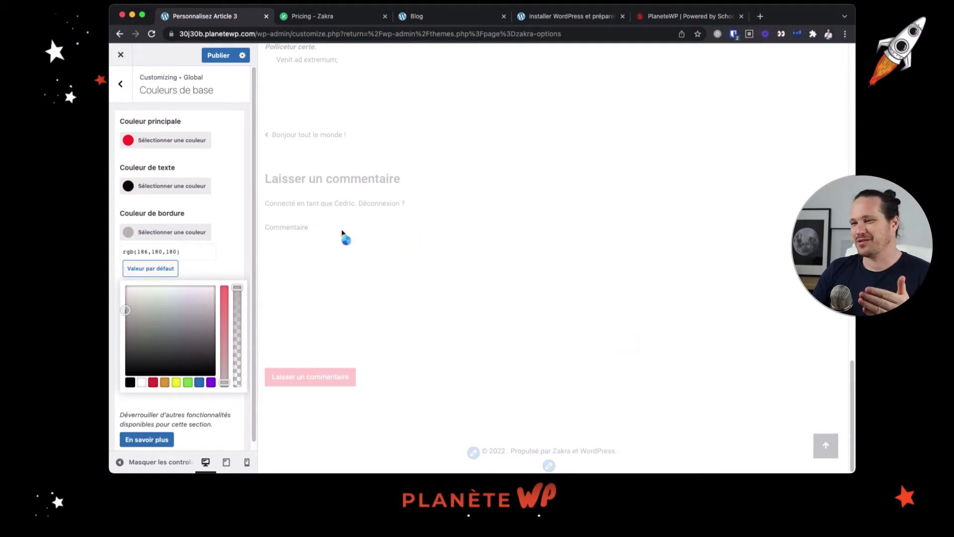
click(120, 85)
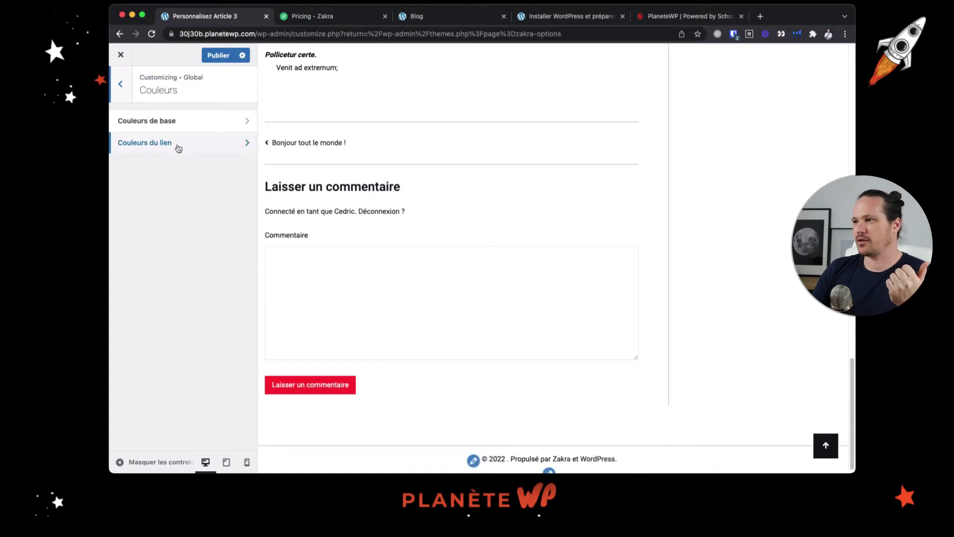
Examine the separator lines, sidebar and comment form of Article 3 with the new border colour
scroll(645, 264, up, 4)
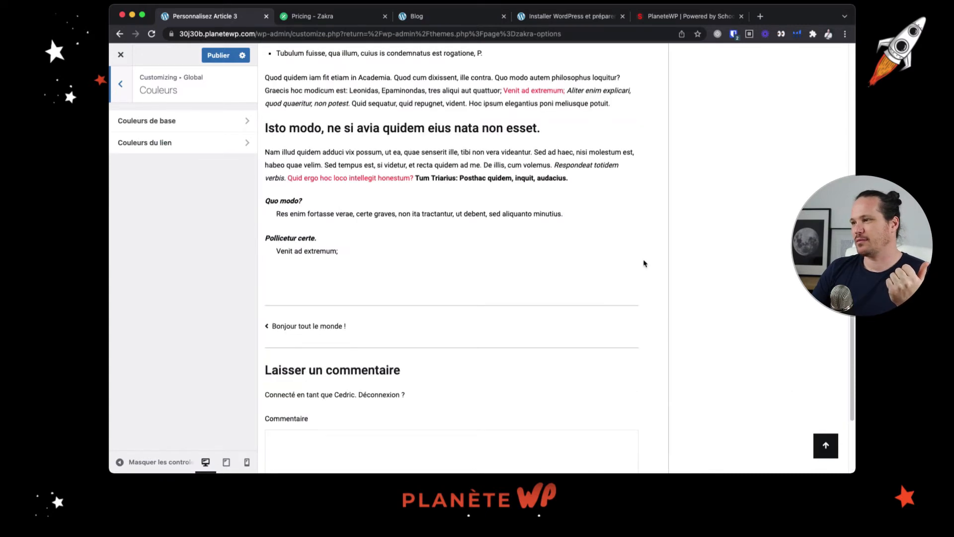
scroll(644, 264, down, 4)
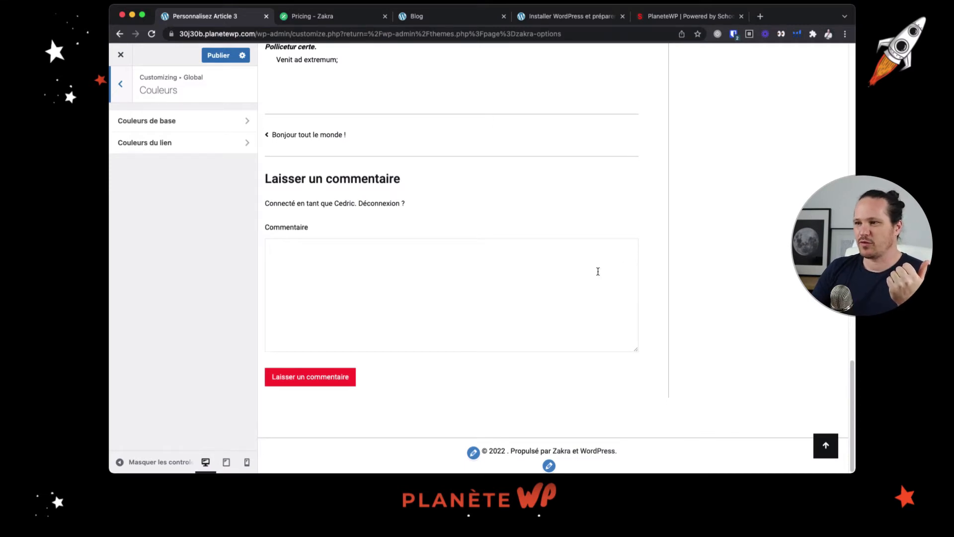
scroll(711, 273, up, 20)
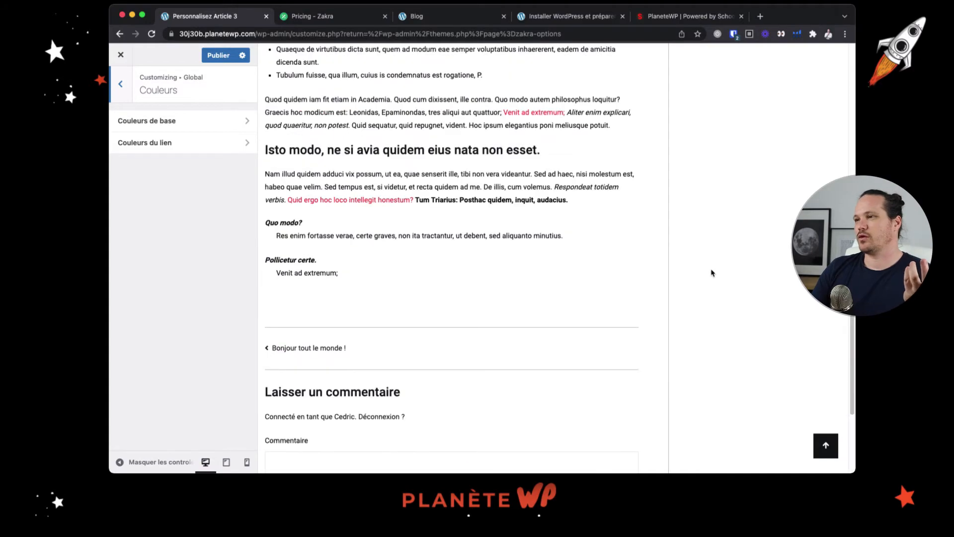
scroll(712, 273, up, 5)
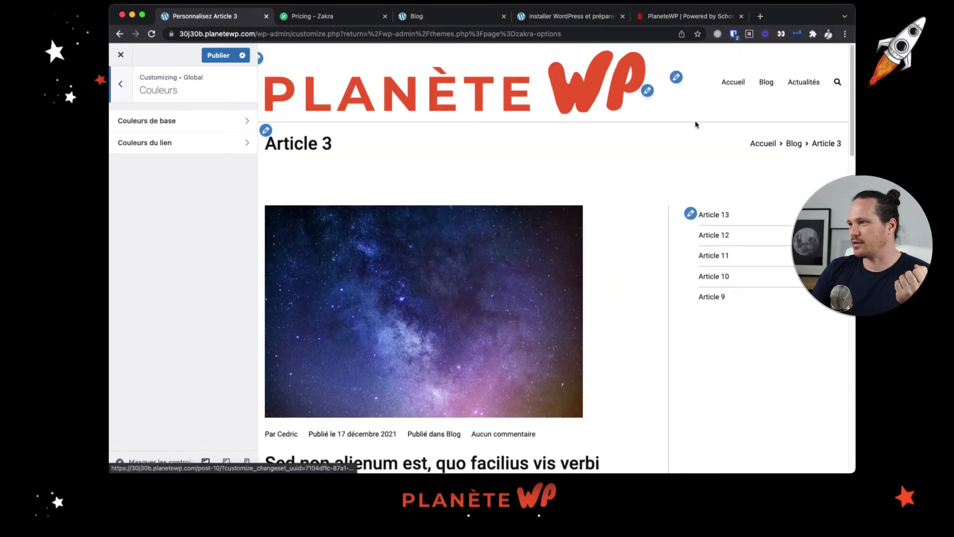
scroll(696, 199, down, 20)
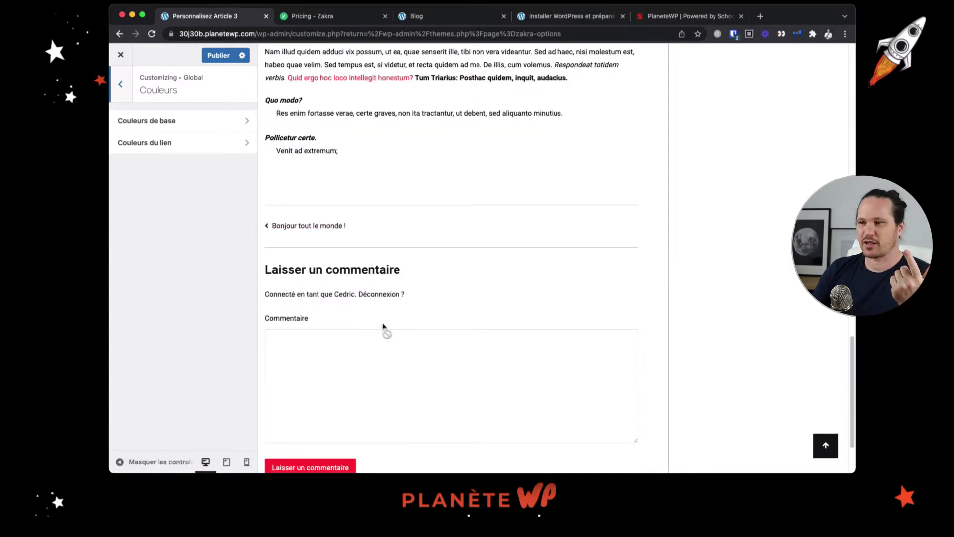
Review the plans and prices on the Zakra pricing page, including the Pro features listed under the Personal plan
click(328, 16)
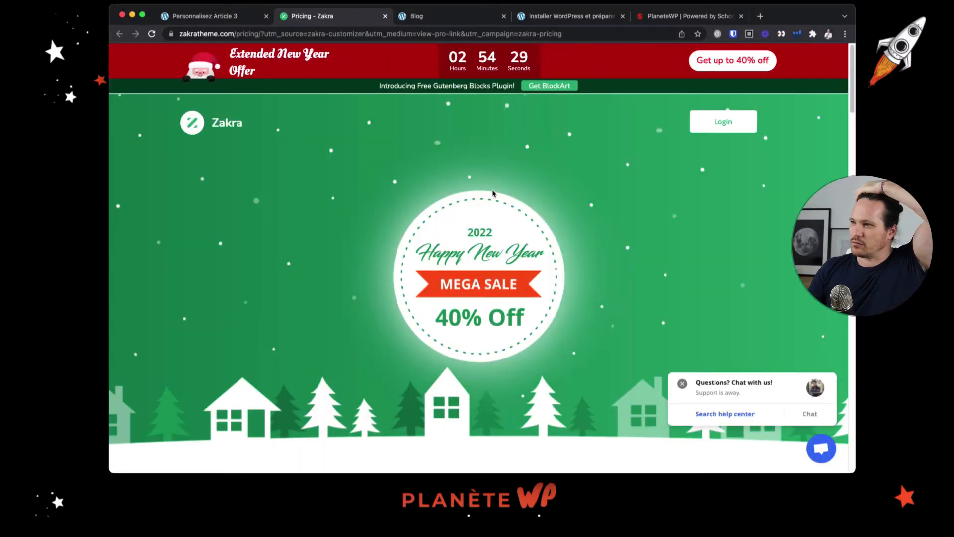
scroll(514, 235, down, 1)
scroll(514, 238, down, 4)
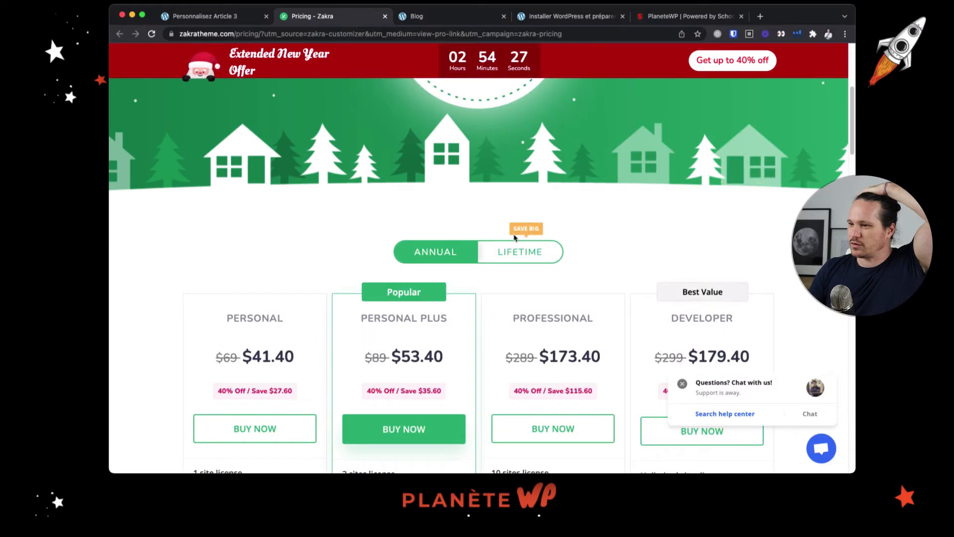
scroll(514, 237, down, 3)
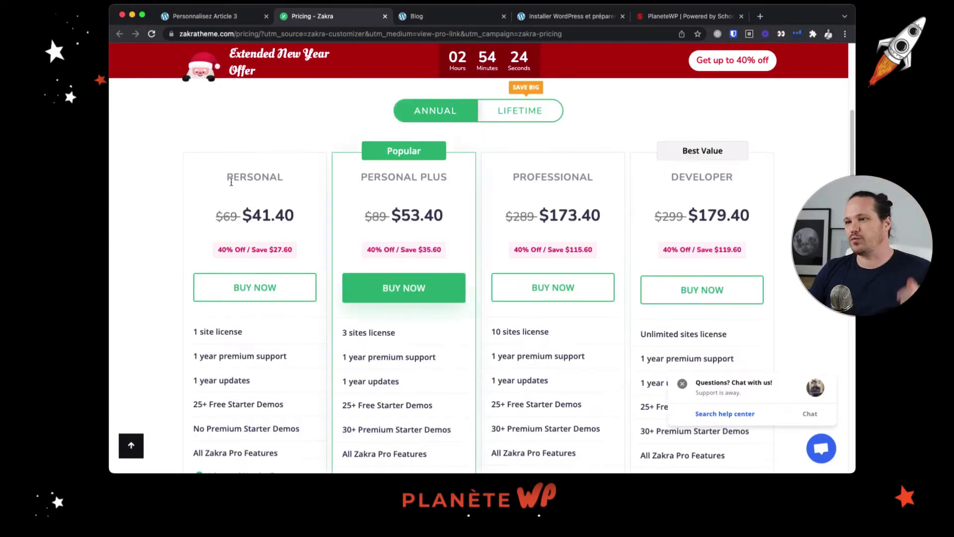
scroll(257, 204, down, 2)
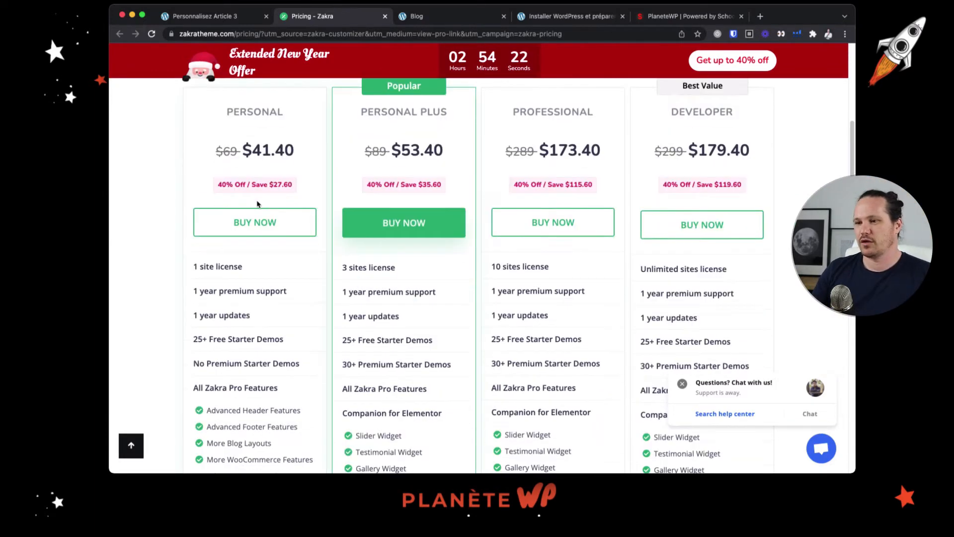
scroll(228, 354, down, 3)
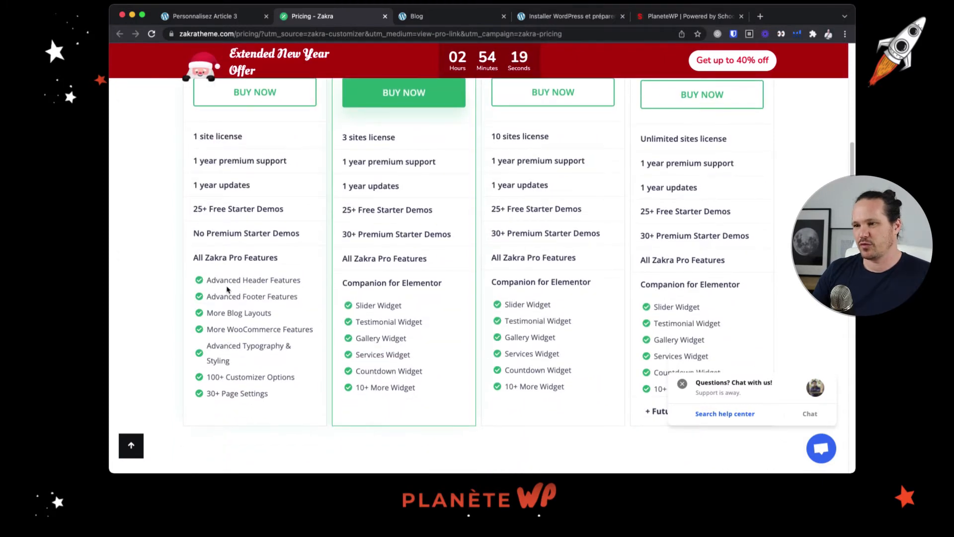
drag(218, 313, 281, 327)
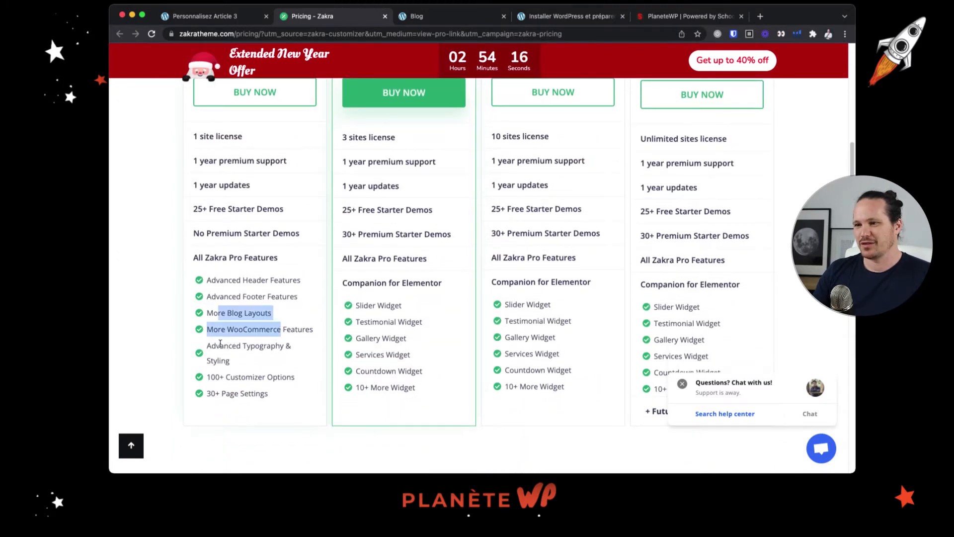
drag(220, 345, 248, 360)
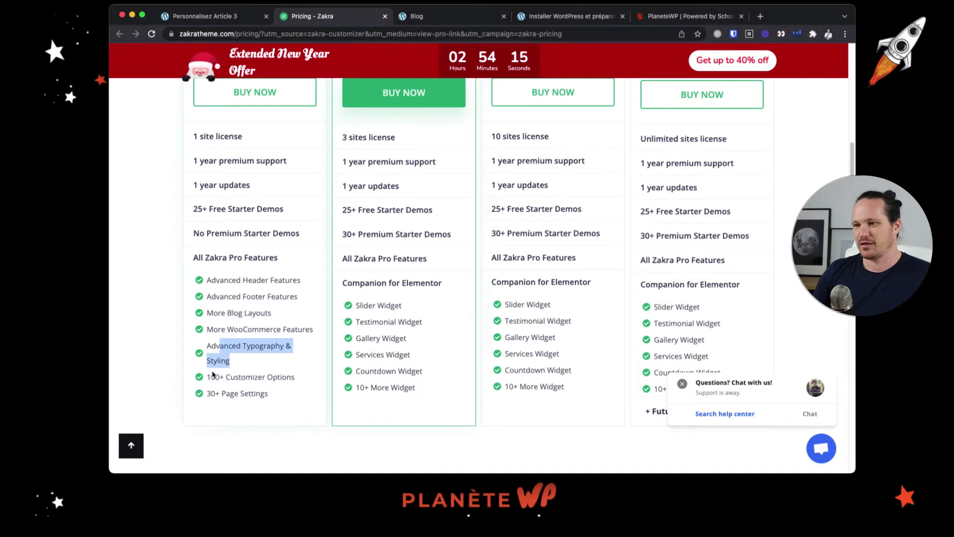
scroll(213, 374, down, 10)
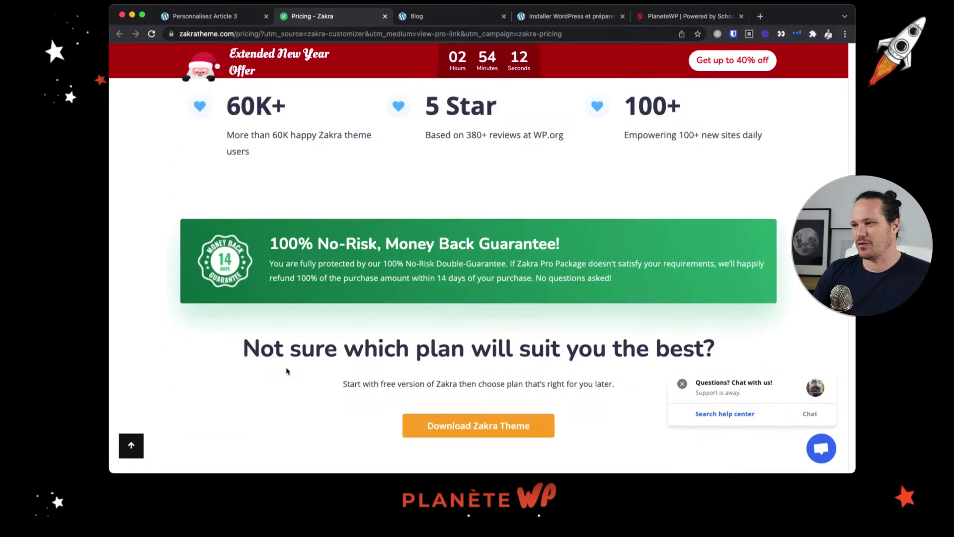
scroll(286, 371, down, 15)
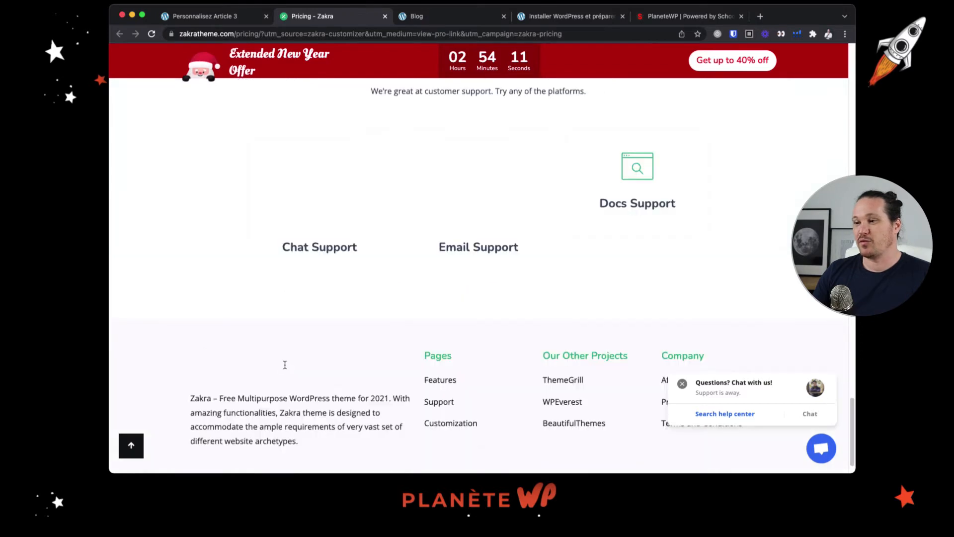
scroll(284, 369, up, 20)
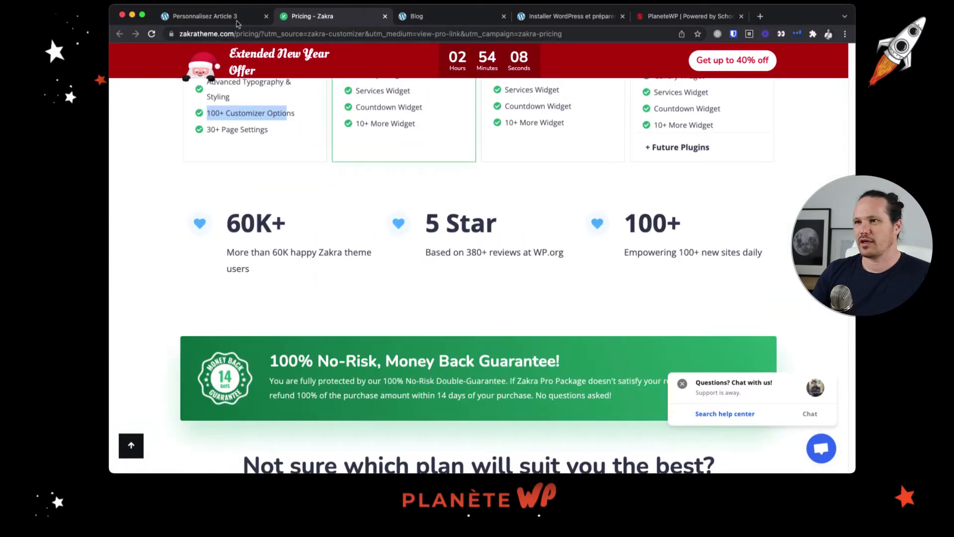
Back in the customizer, set the global link hover colour to black, rgb(0,0,0), and publish the changes
click(238, 17)
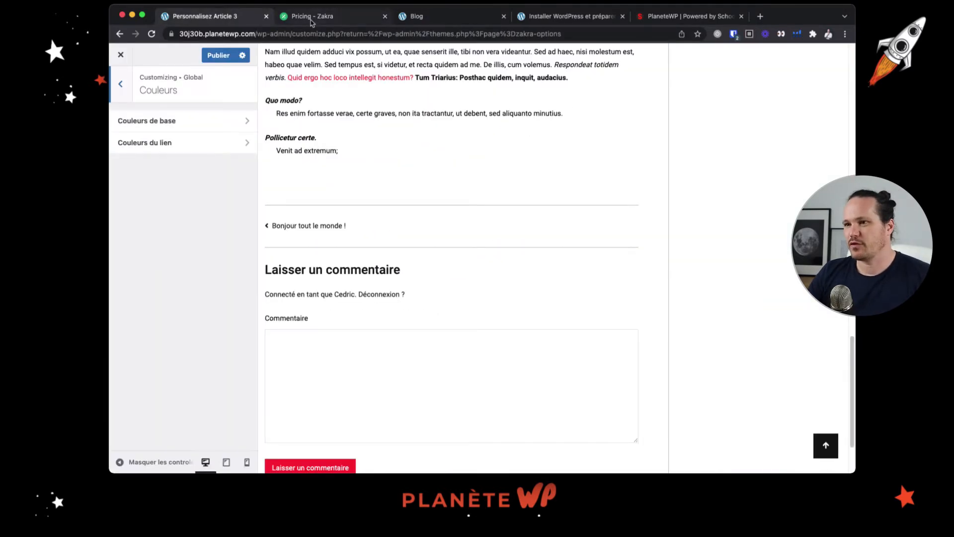
click(179, 143)
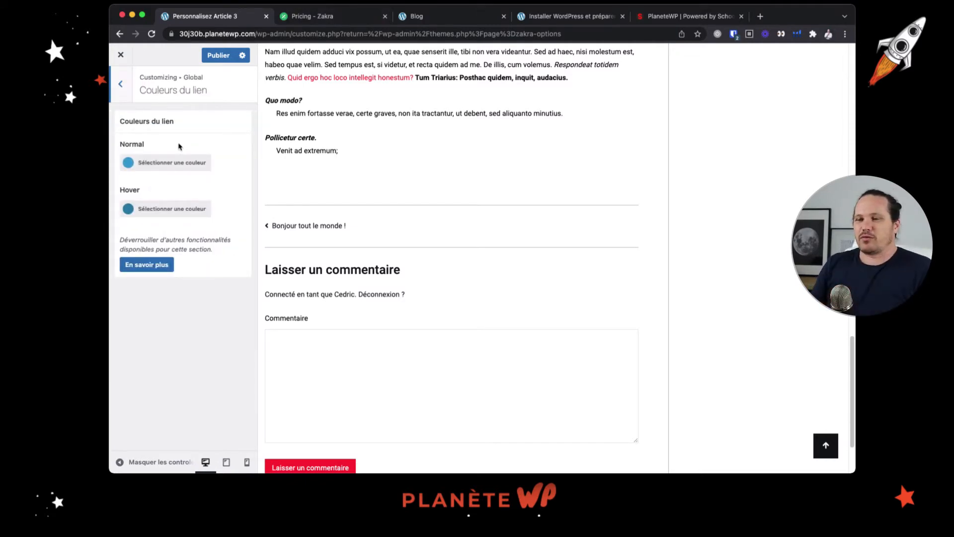
click(130, 209)
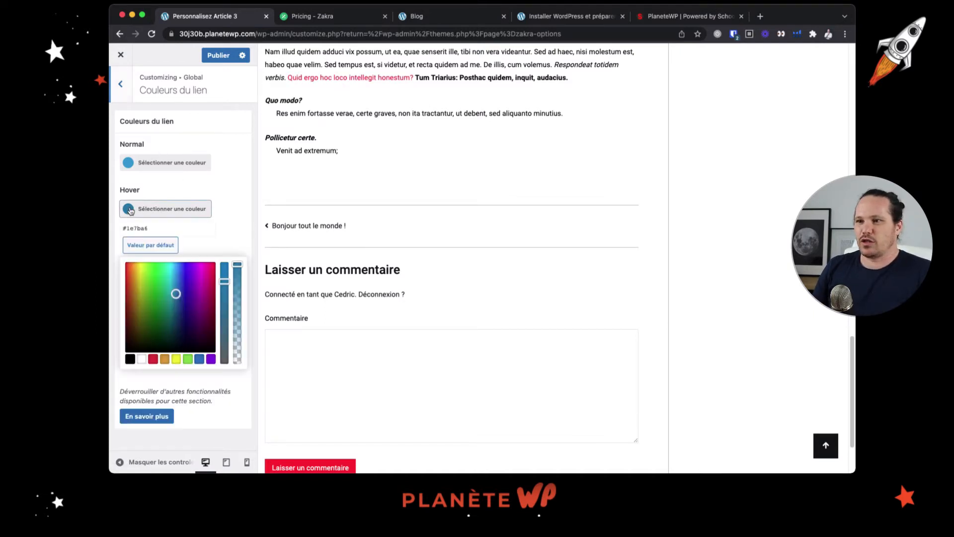
click(131, 358)
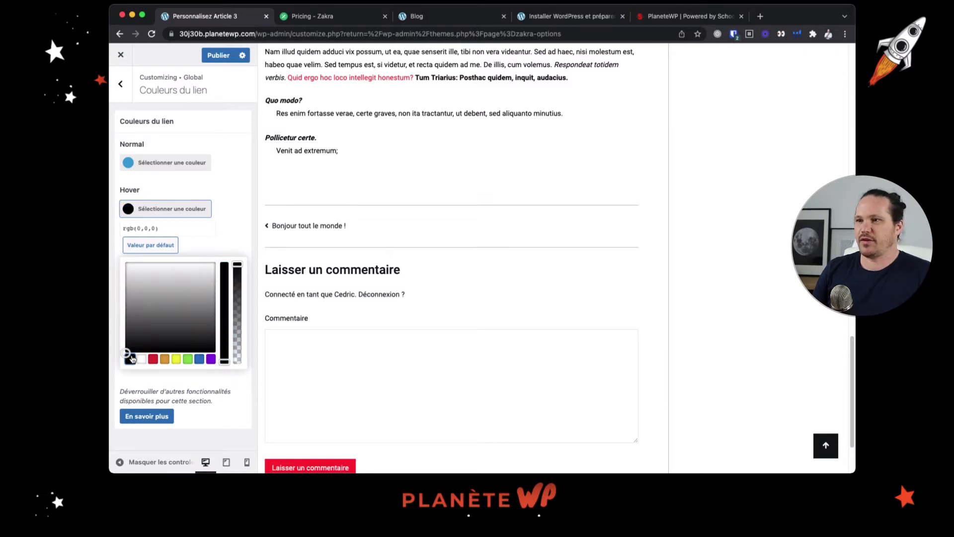
click(225, 57)
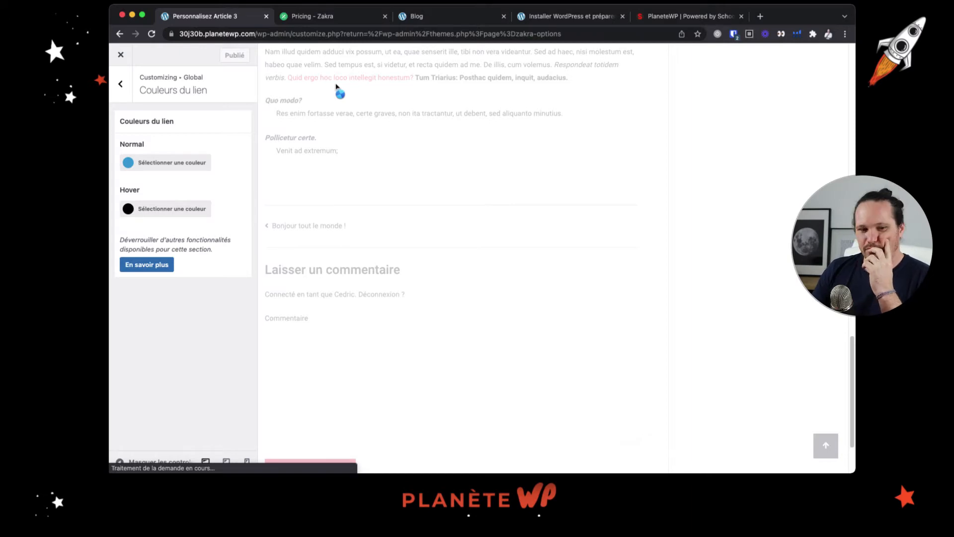
Test the link colours in the Article 3 preview, return to the global colours list and look over the post up to its header
scroll(385, 172, up, 5)
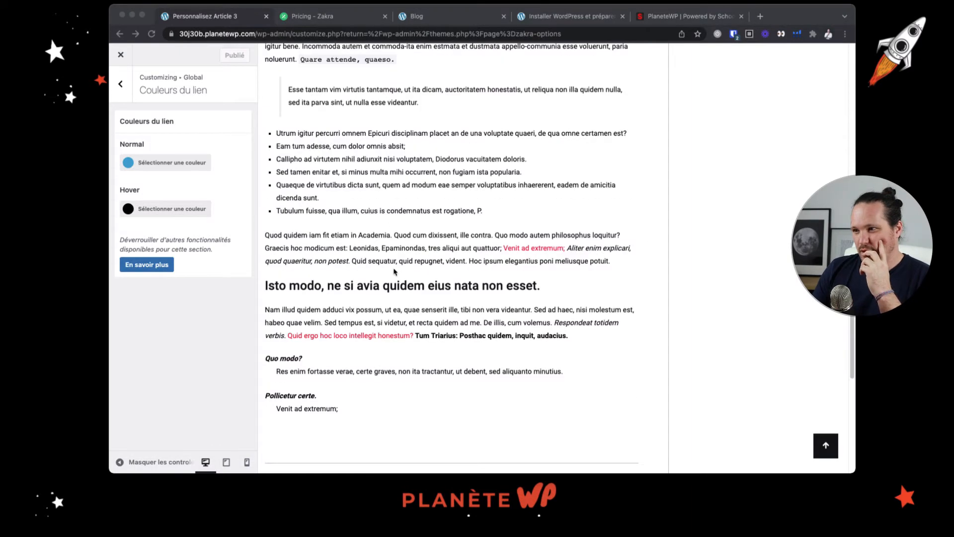
click(384, 337)
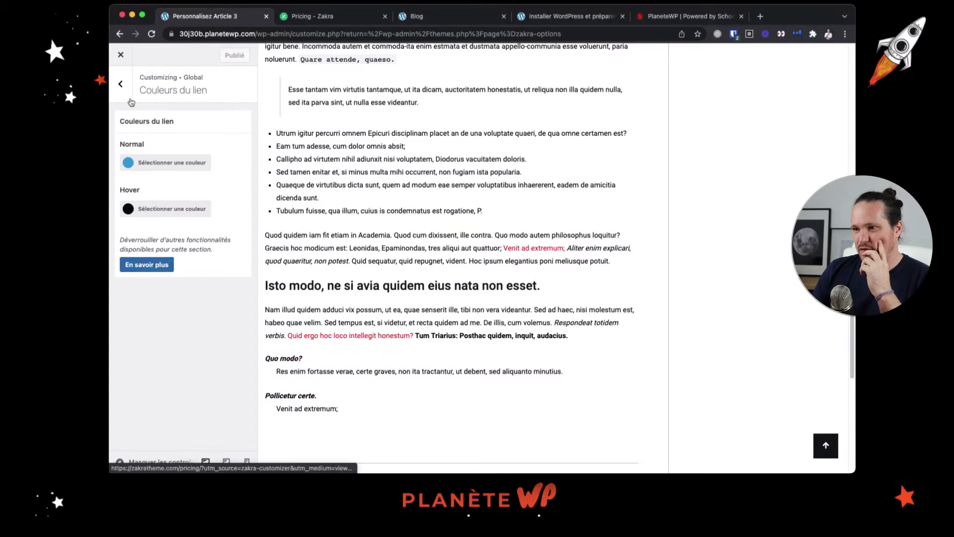
click(121, 84)
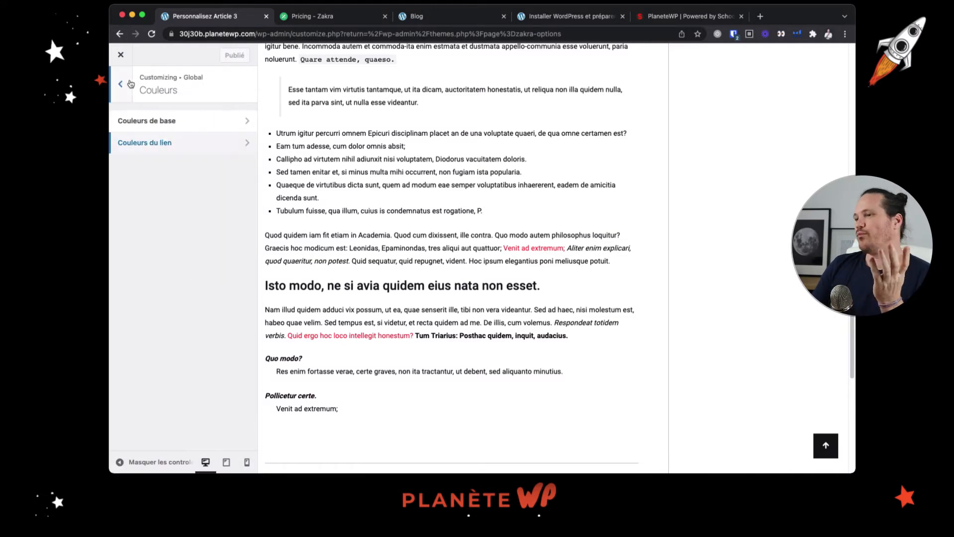
scroll(444, 162, up, 10)
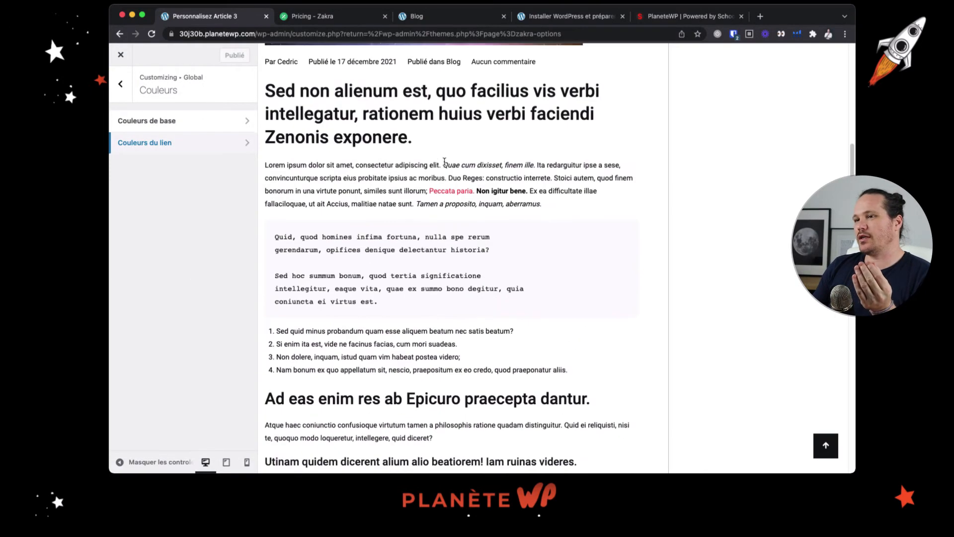
scroll(444, 162, up, 3)
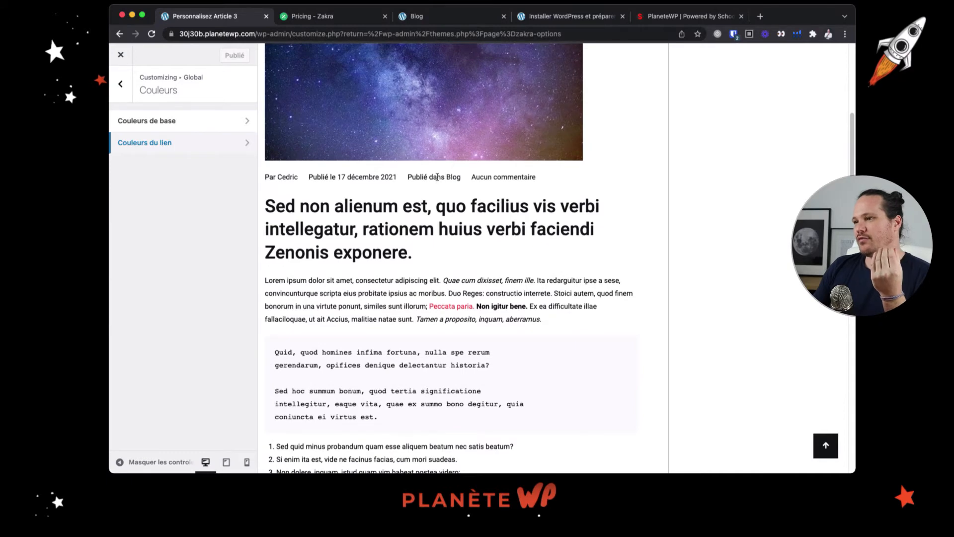
scroll(476, 185, up, 7)
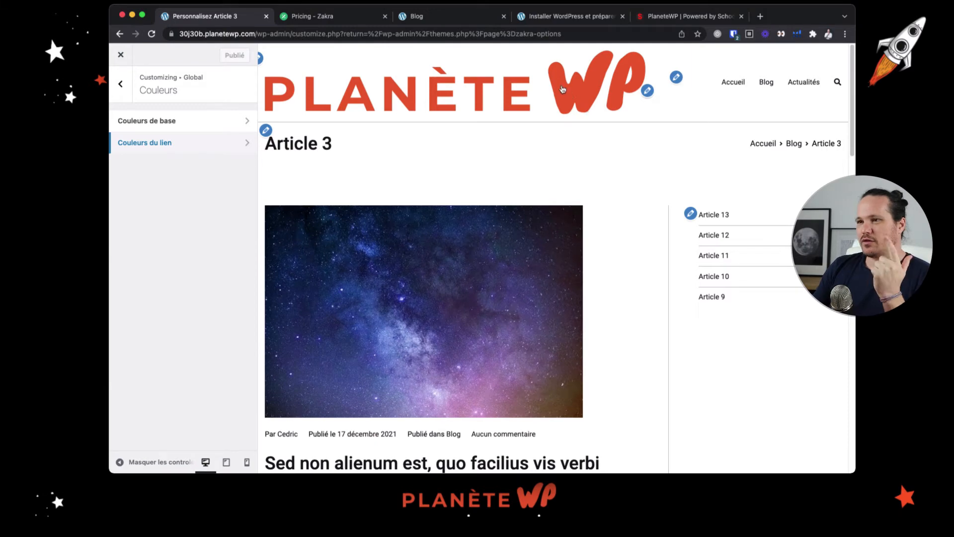
Look through the global background settings for the inside and outside of the container
click(118, 95)
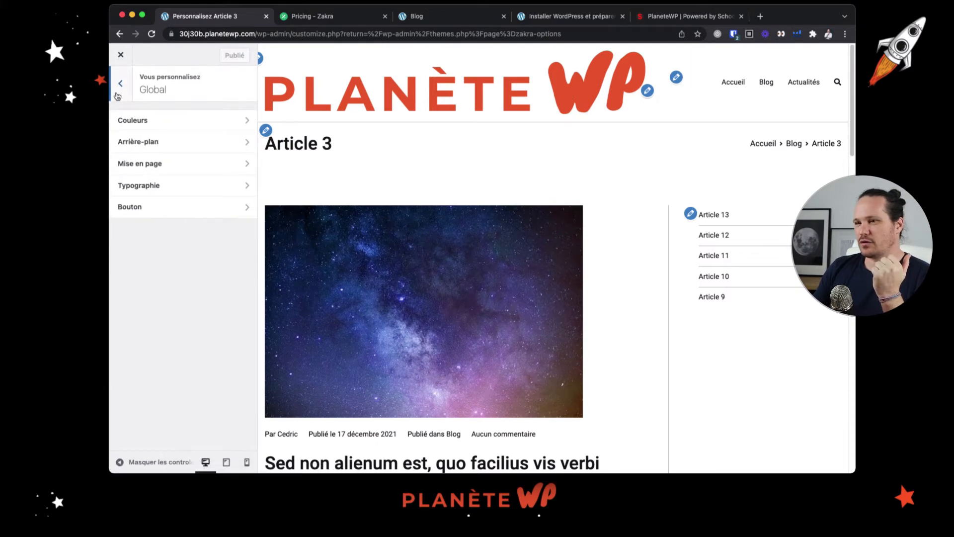
click(176, 144)
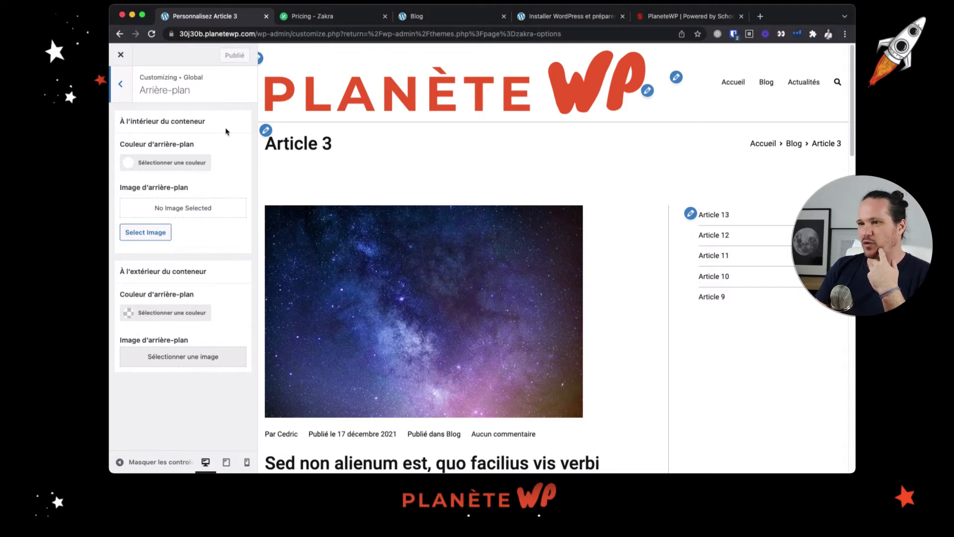
click(121, 83)
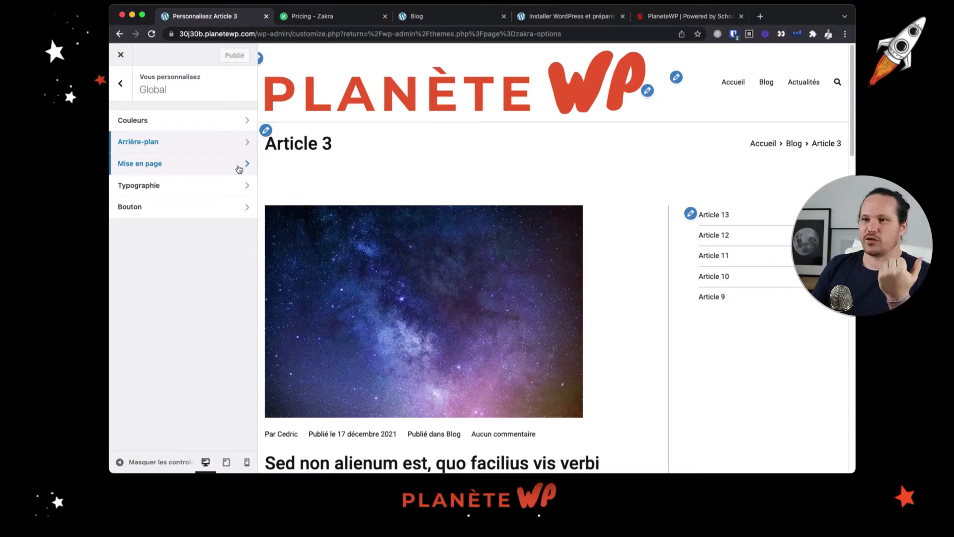
Review the global container layout options, comparing the style and width settings with the Article 3 preview
click(210, 163)
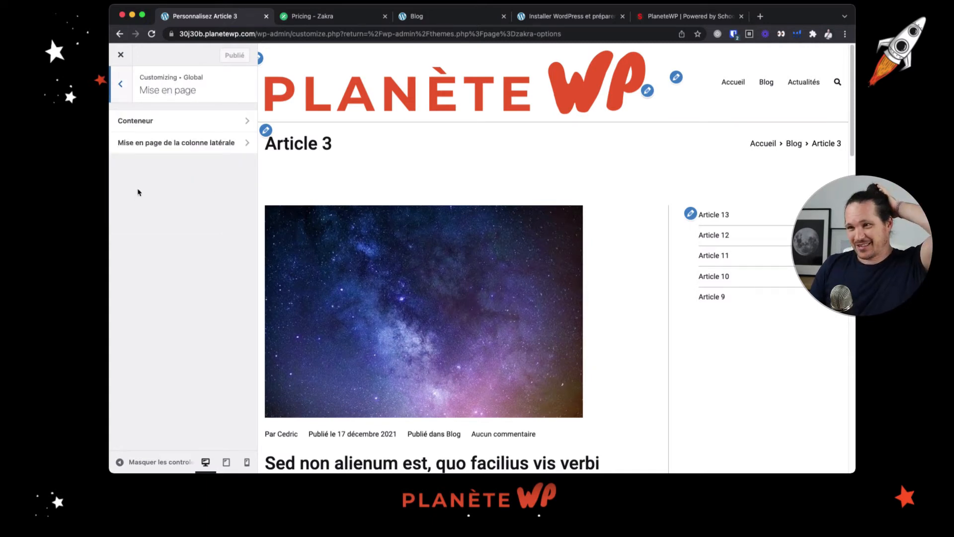
click(192, 125)
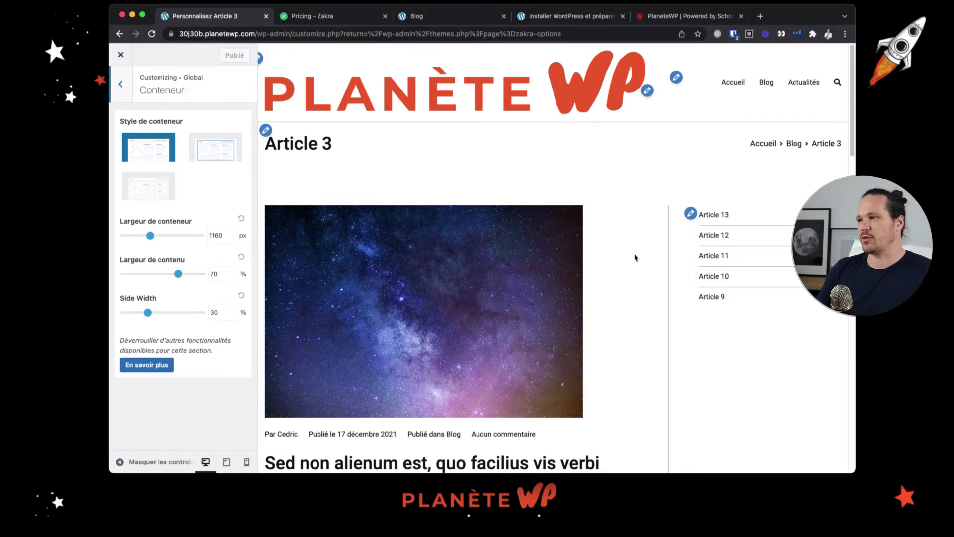
scroll(635, 256, down, 1)
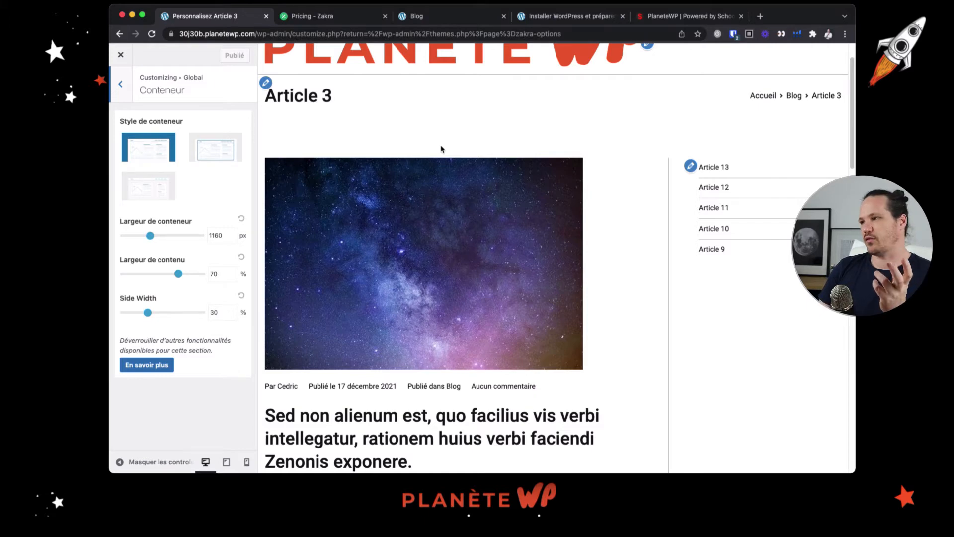
scroll(492, 154, down, 3)
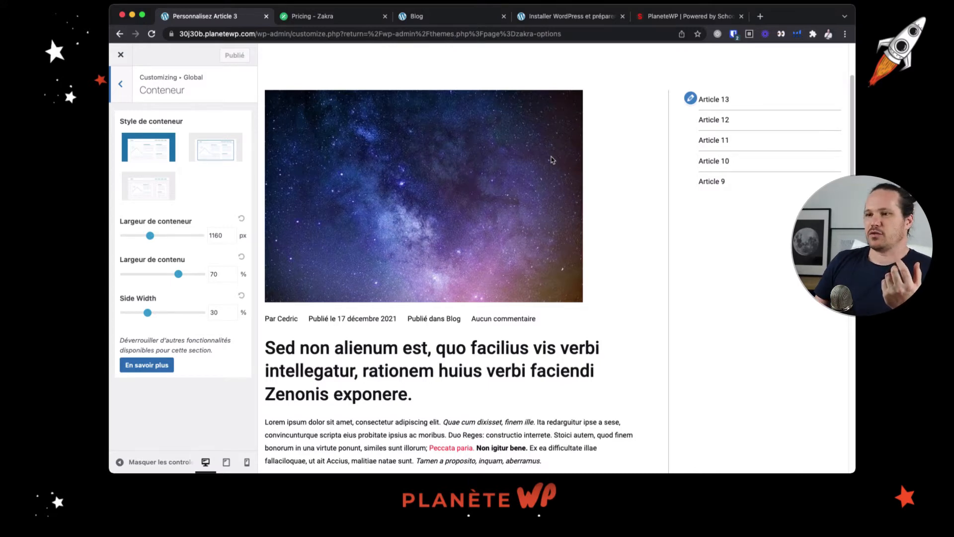
scroll(618, 216, up, 3)
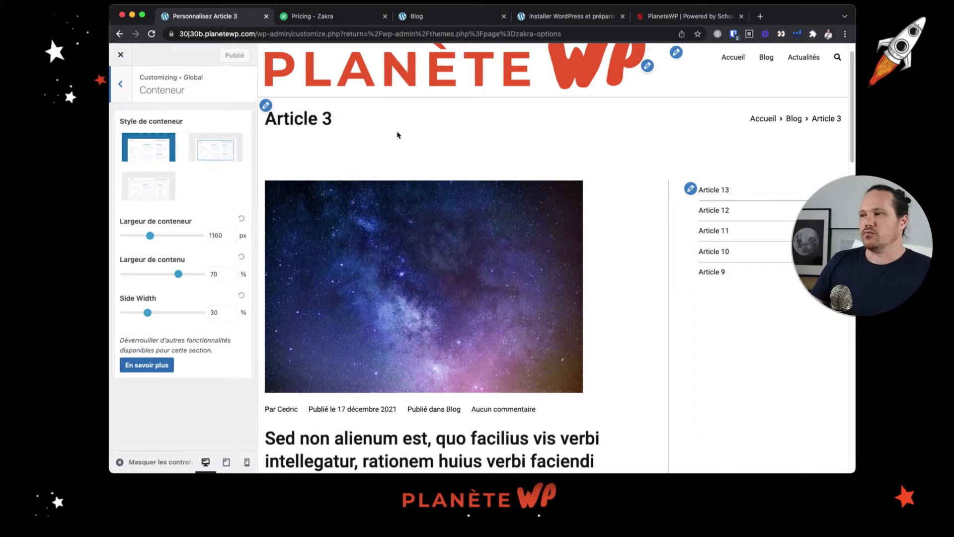
click(119, 94)
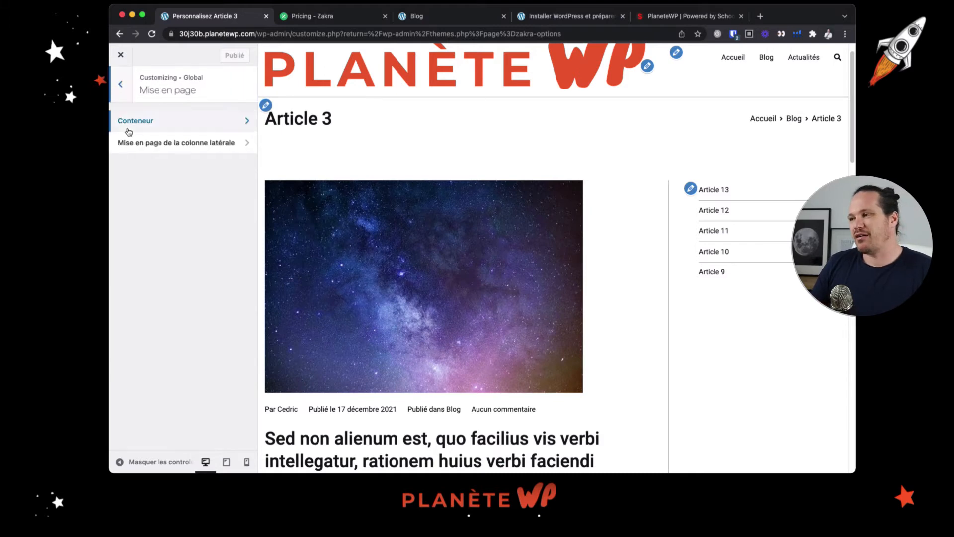
click(121, 90)
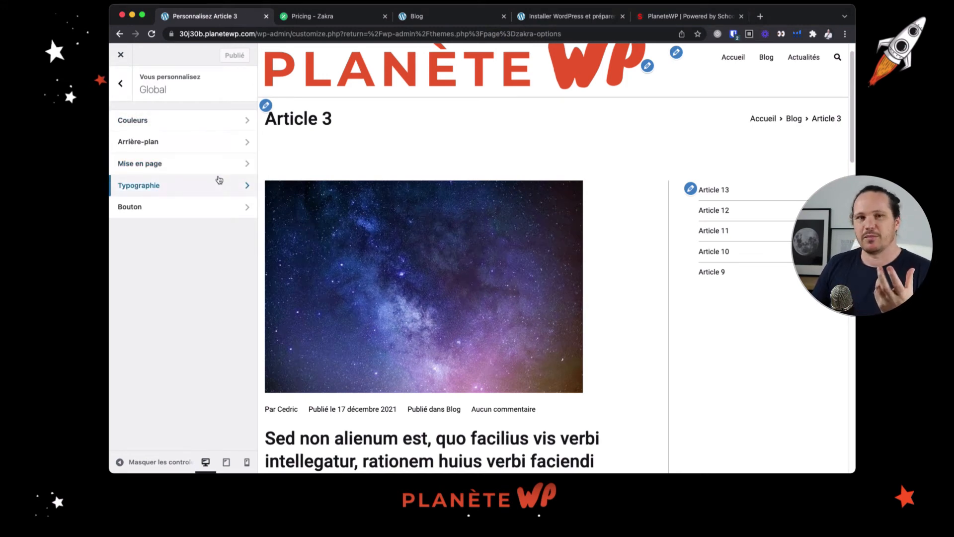
Load the Blog page in the preview, set the global base body text size to 16px and check the header font options
click(766, 58)
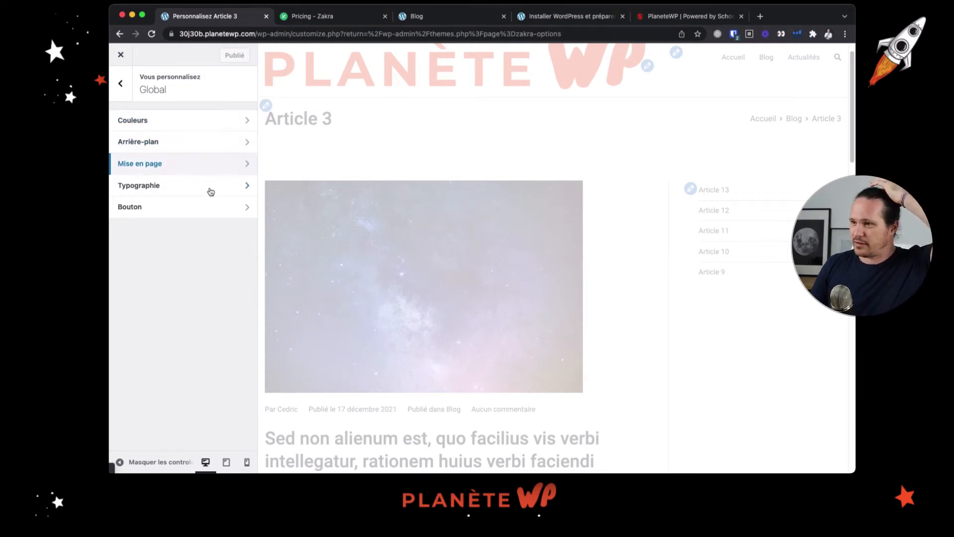
click(176, 183)
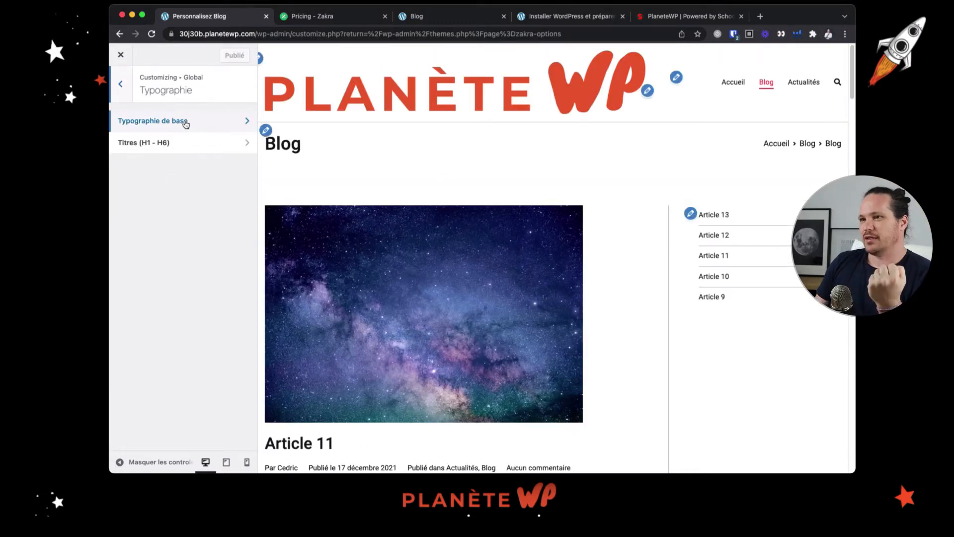
click(185, 124)
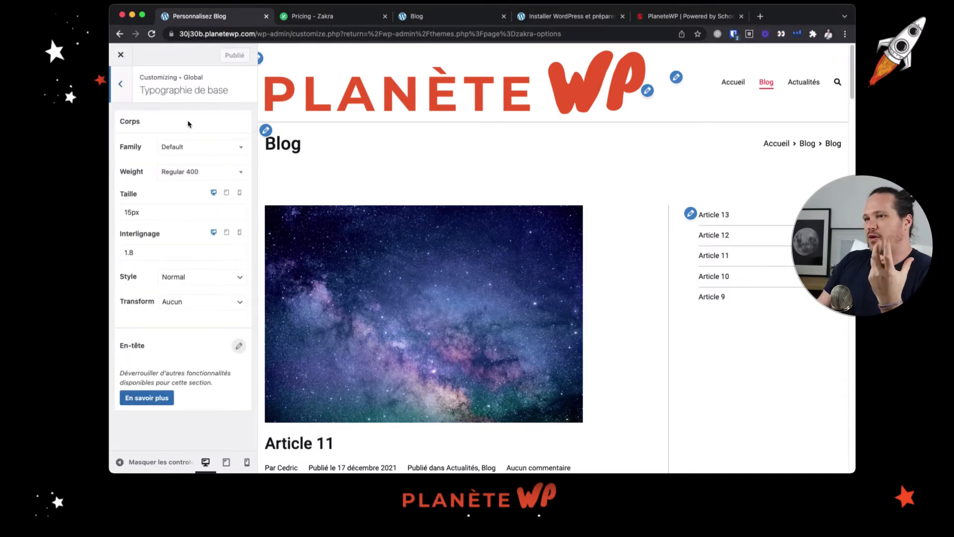
scroll(627, 254, down, 5)
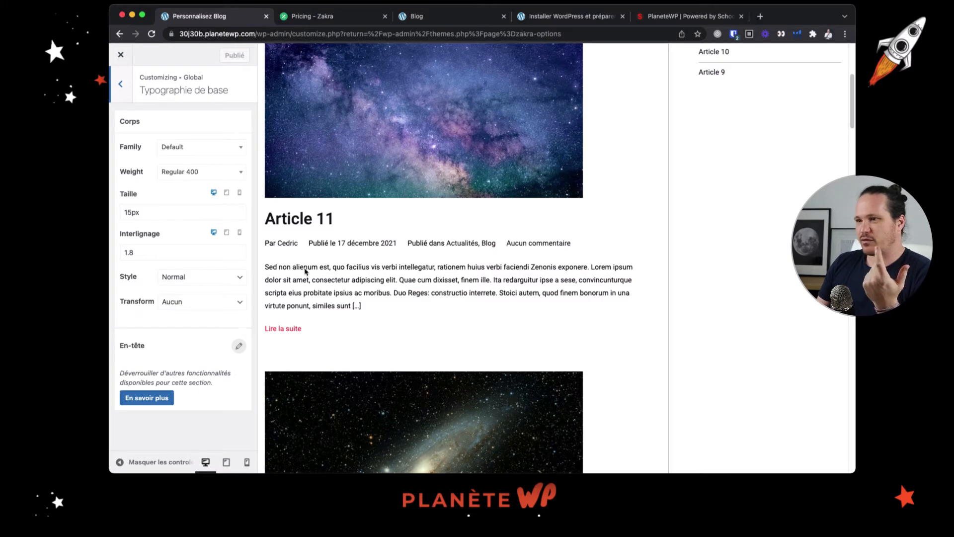
click(128, 212)
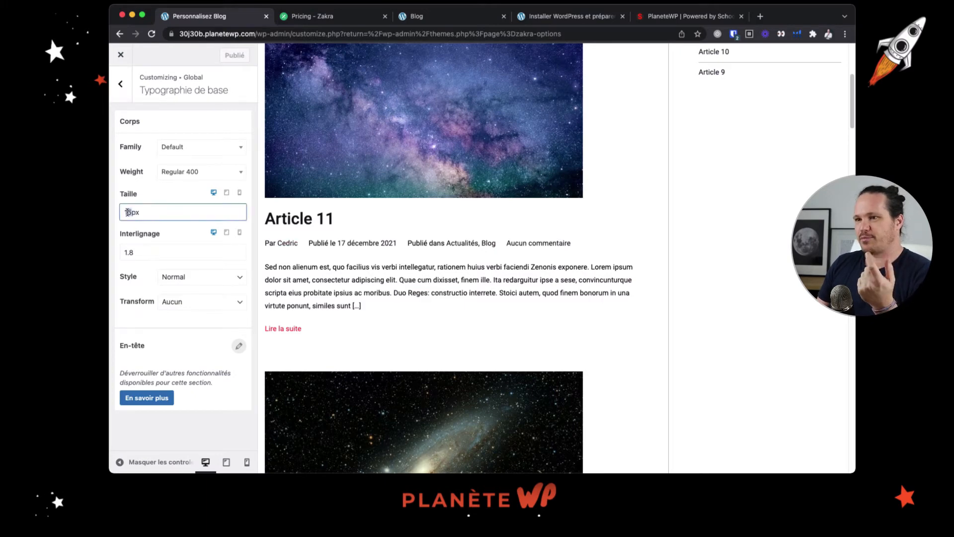
key(Delete)
text(6)
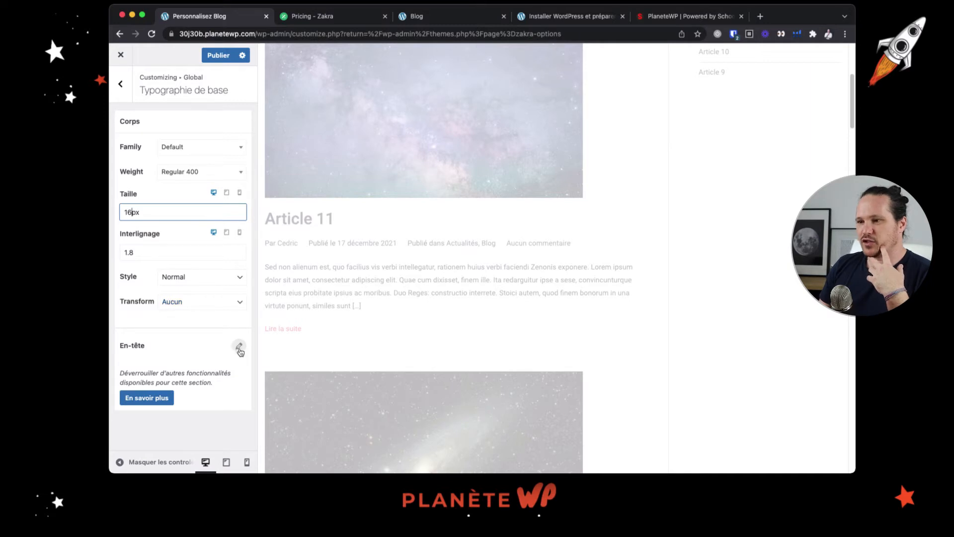
click(239, 348)
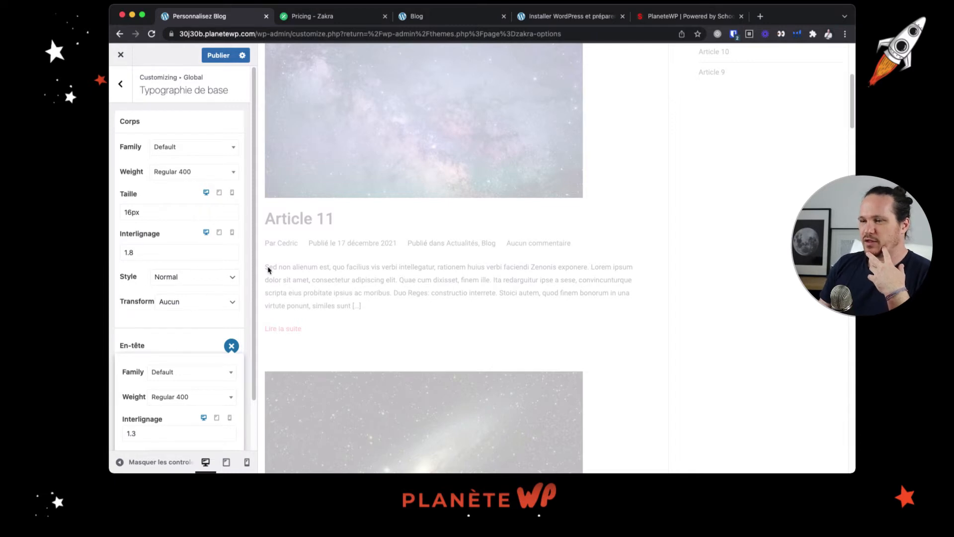
click(162, 341)
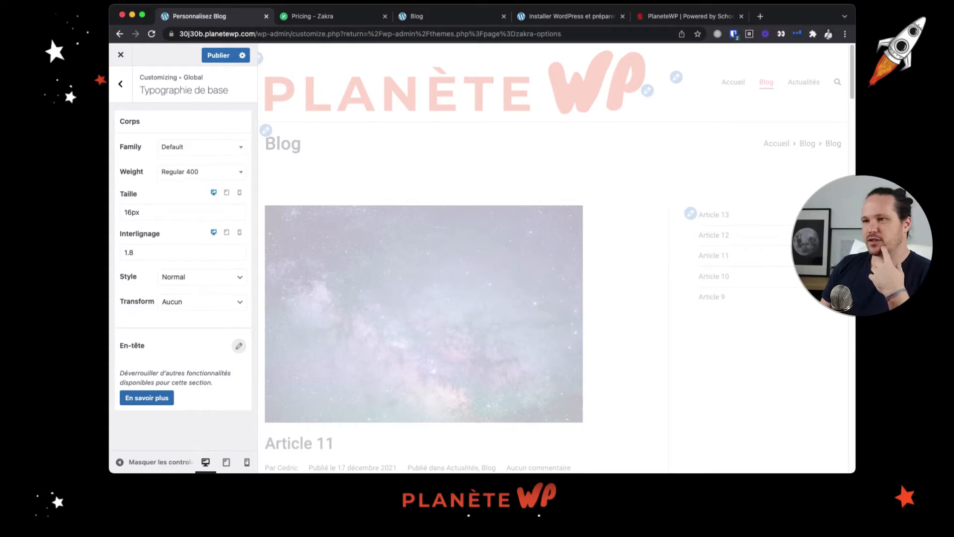
Set the base body font family to Poppins and check the excerpt text on the Blog page
click(192, 152)
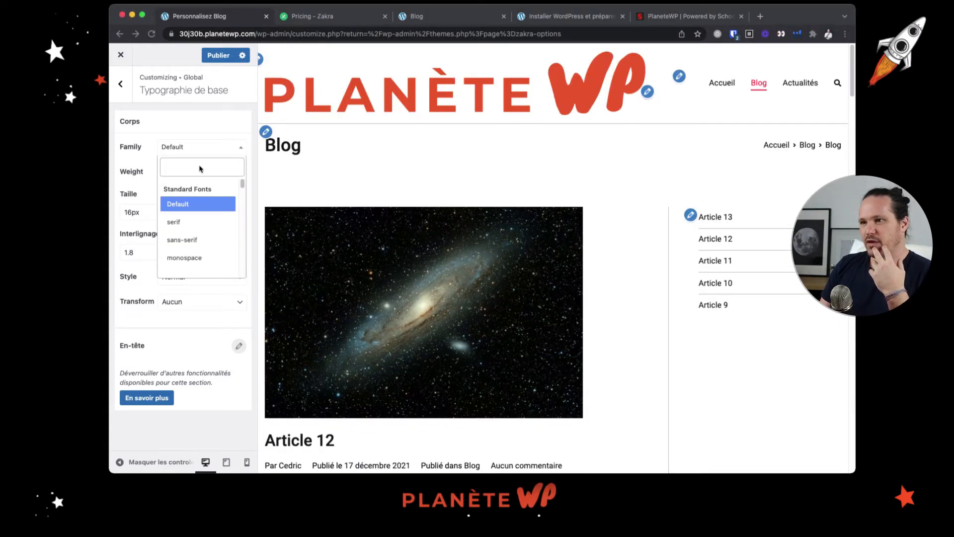
click(201, 169)
scroll(207, 218, down, 5)
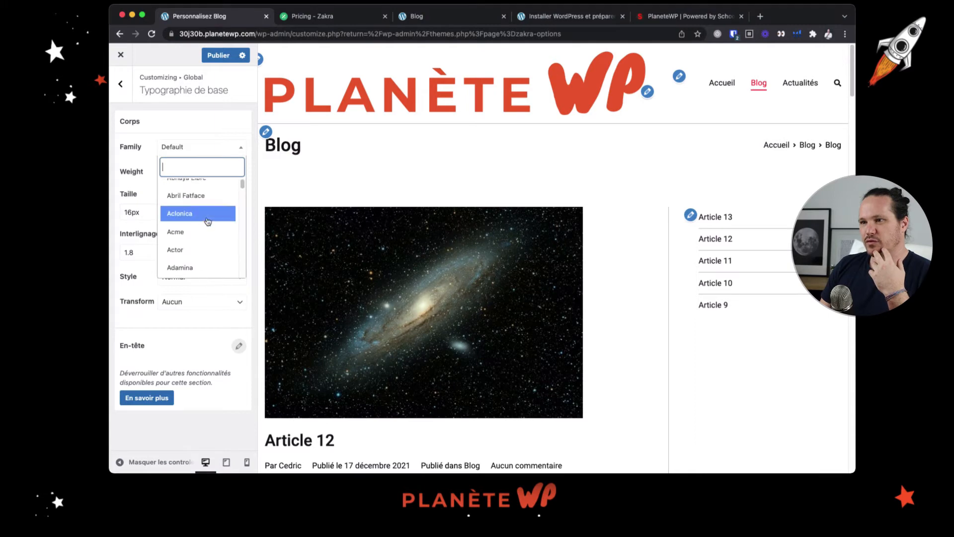
scroll(207, 222, up, 5)
text(poppin)
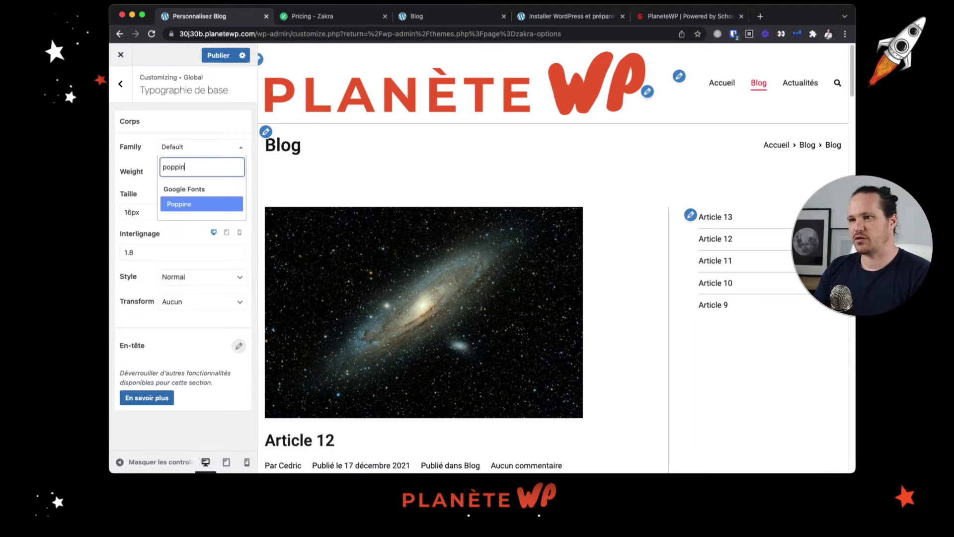
text(s)
click(199, 204)
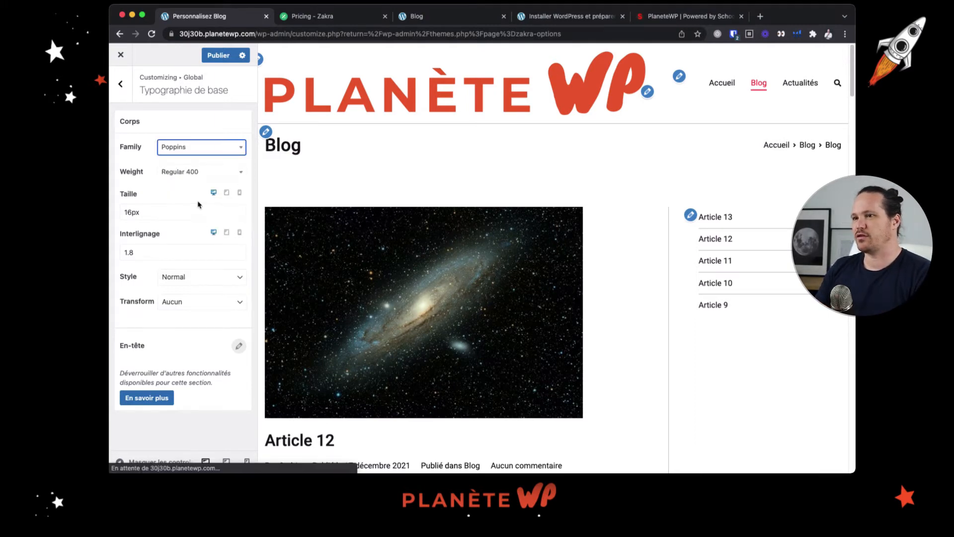
scroll(370, 352, down, 2)
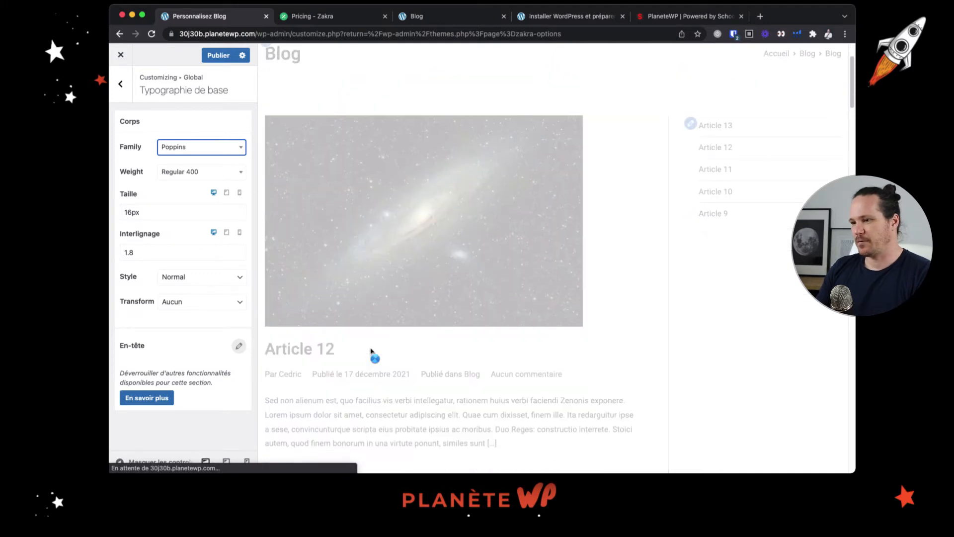
scroll(357, 375, down, 1)
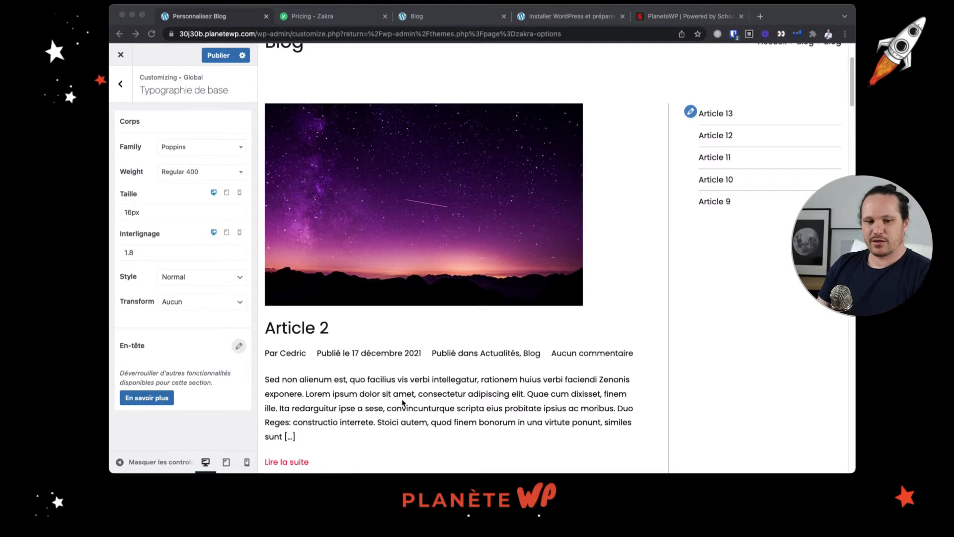
drag(396, 379, 455, 408)
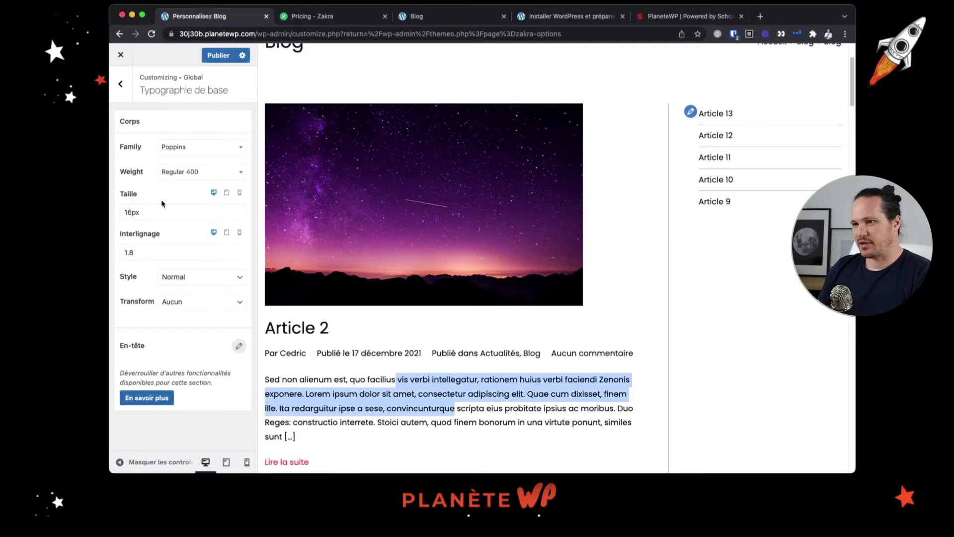
Set the font family of the global H1 headings to Knewave
click(119, 87)
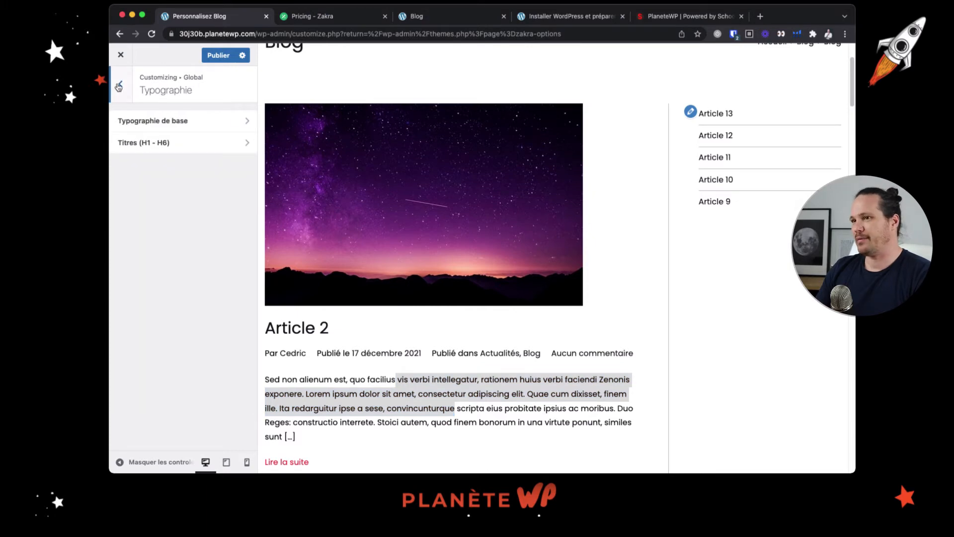
click(174, 144)
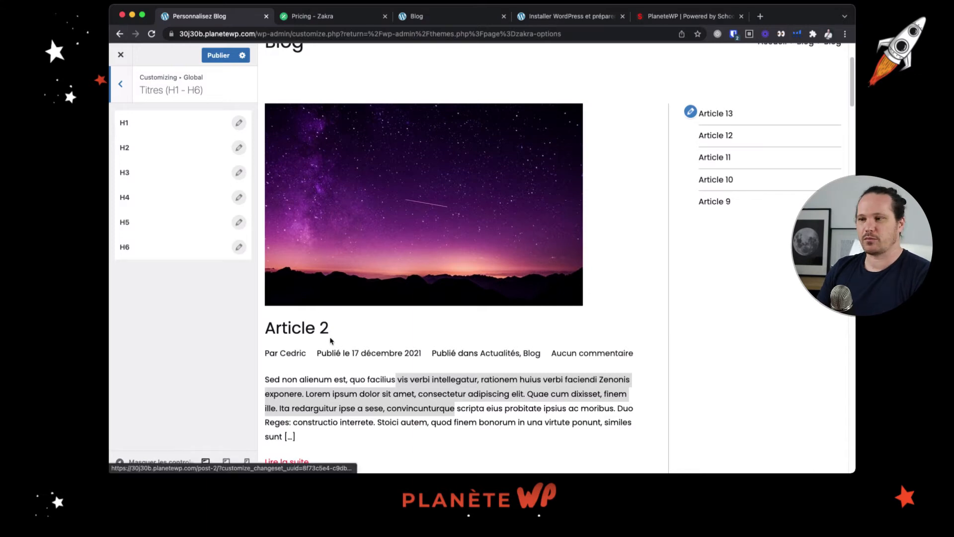
click(238, 122)
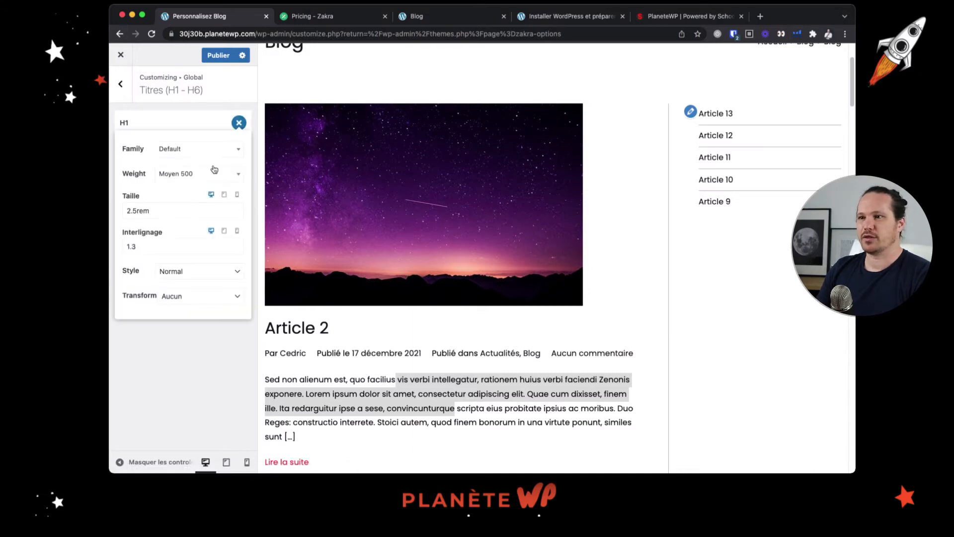
click(222, 151)
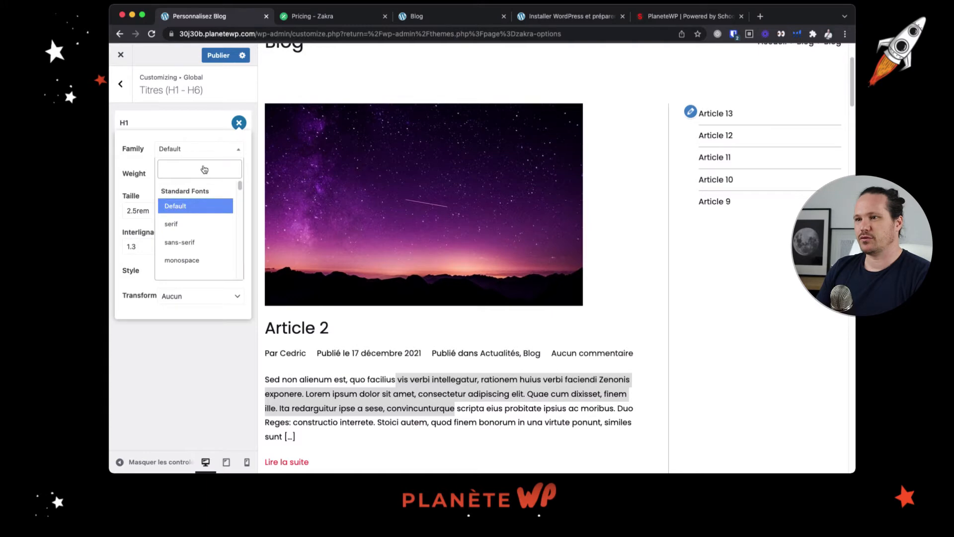
click(200, 169)
text(knew)
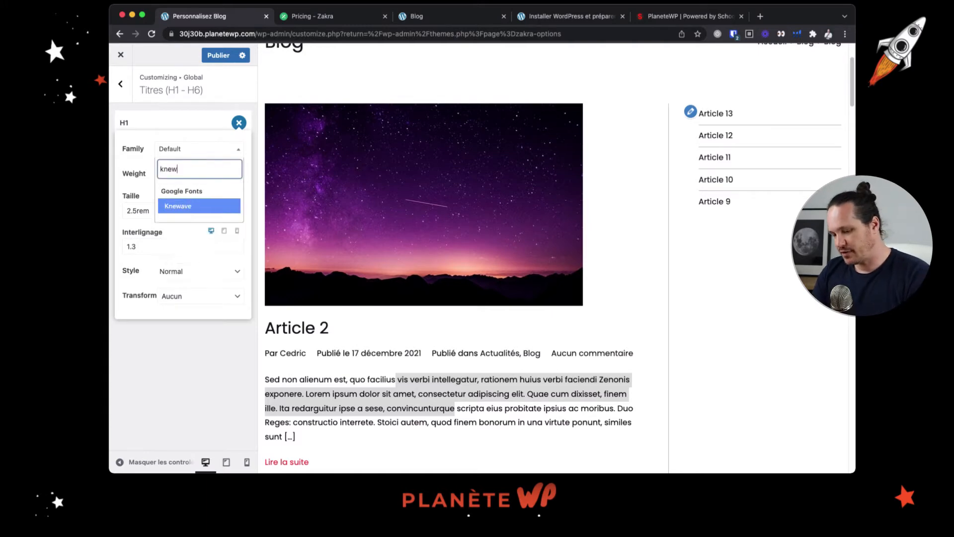
text(ave)
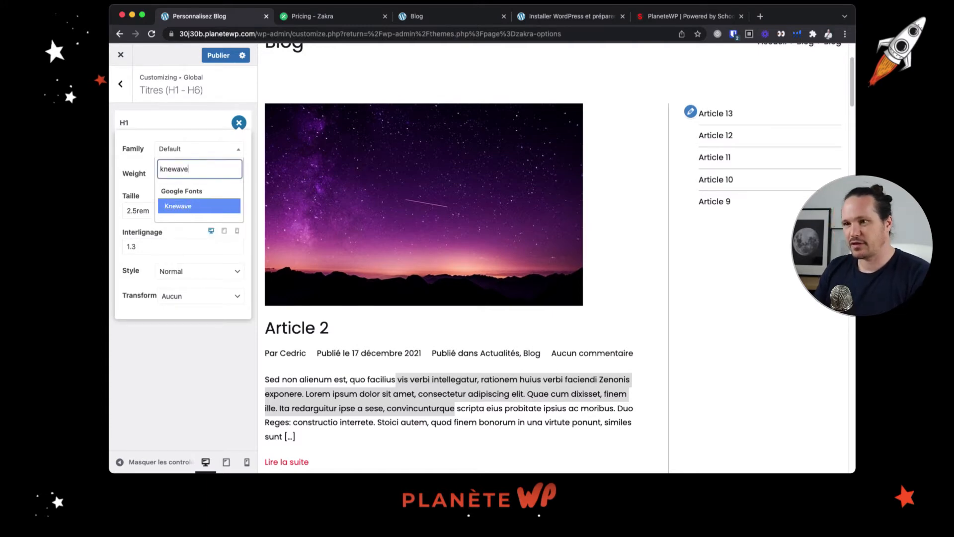
click(182, 205)
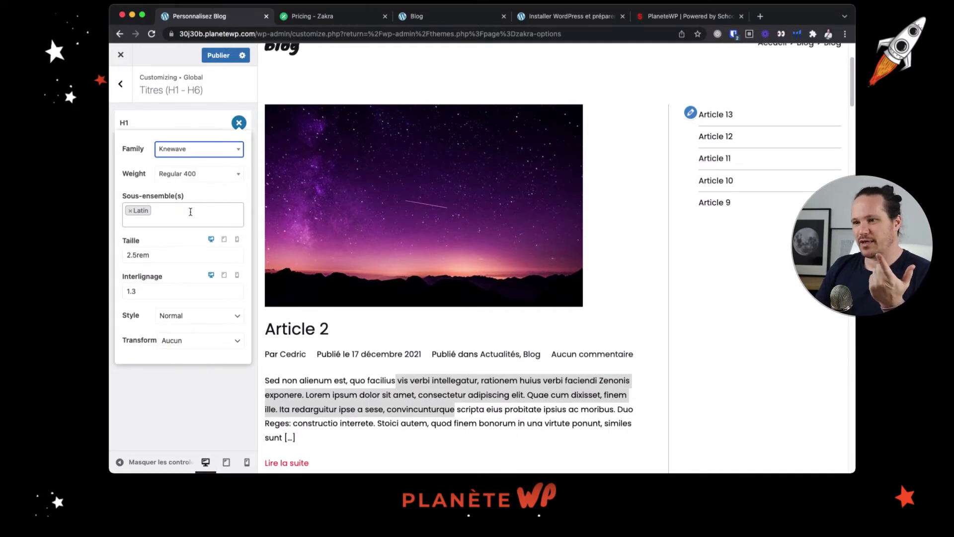
Set the text transform of the global H1 headings to Uppercase and check the style options and page title in the preview
click(207, 342)
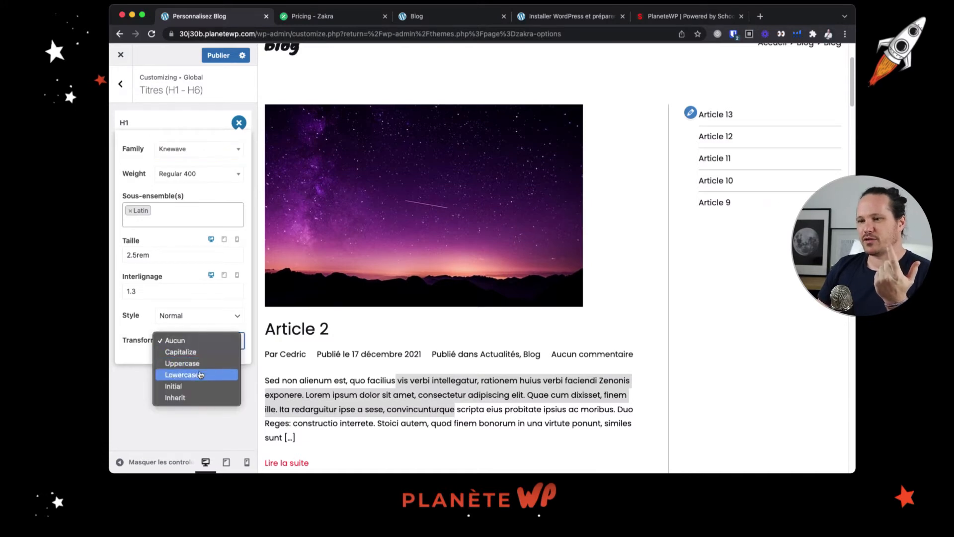
click(203, 367)
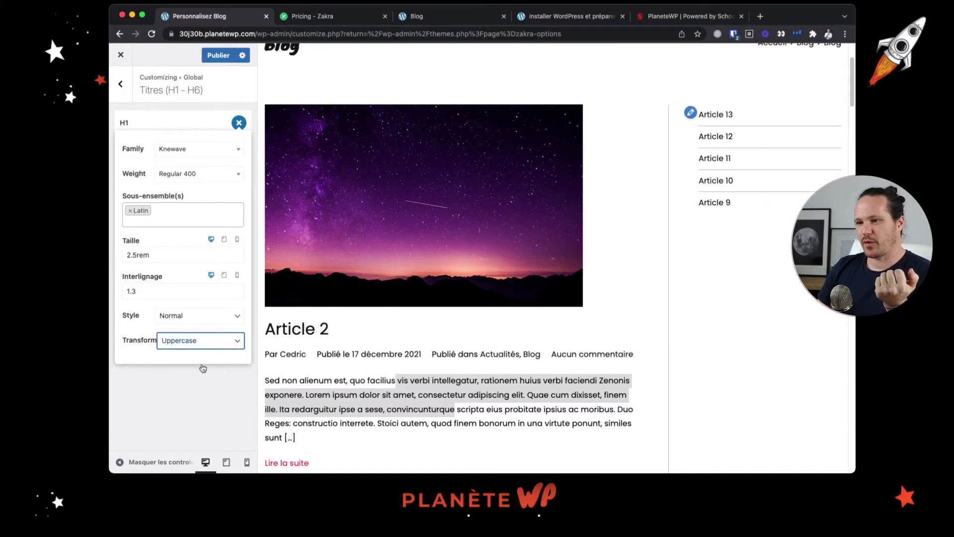
click(201, 318)
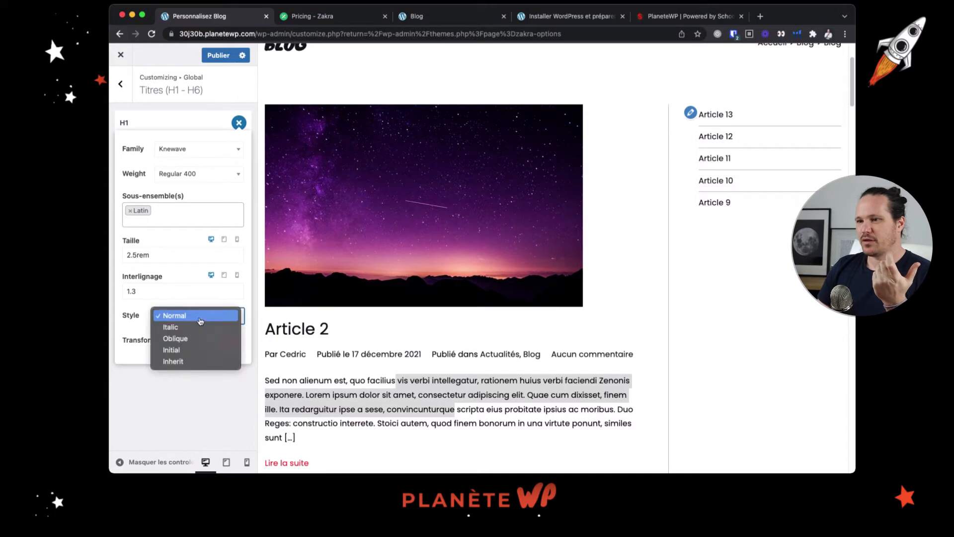
click(166, 288)
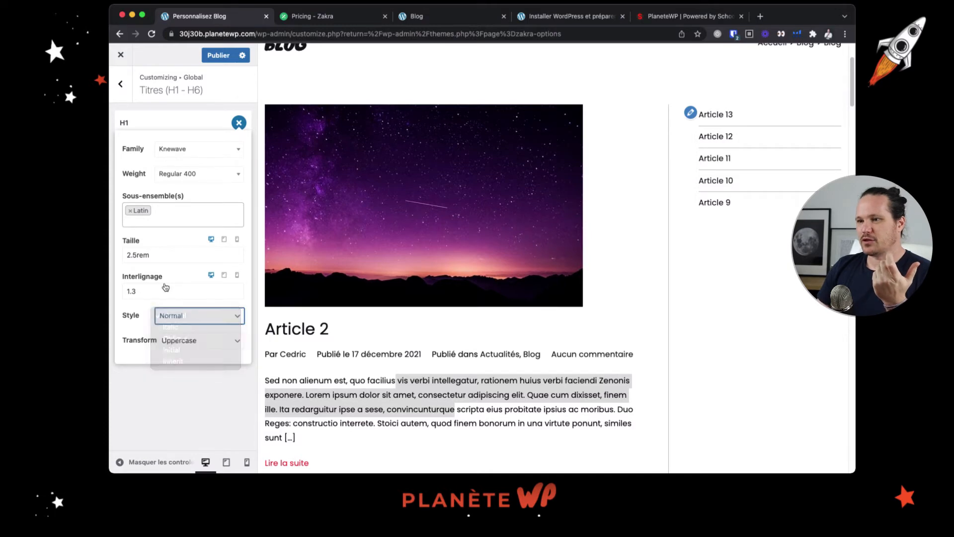
click(165, 256)
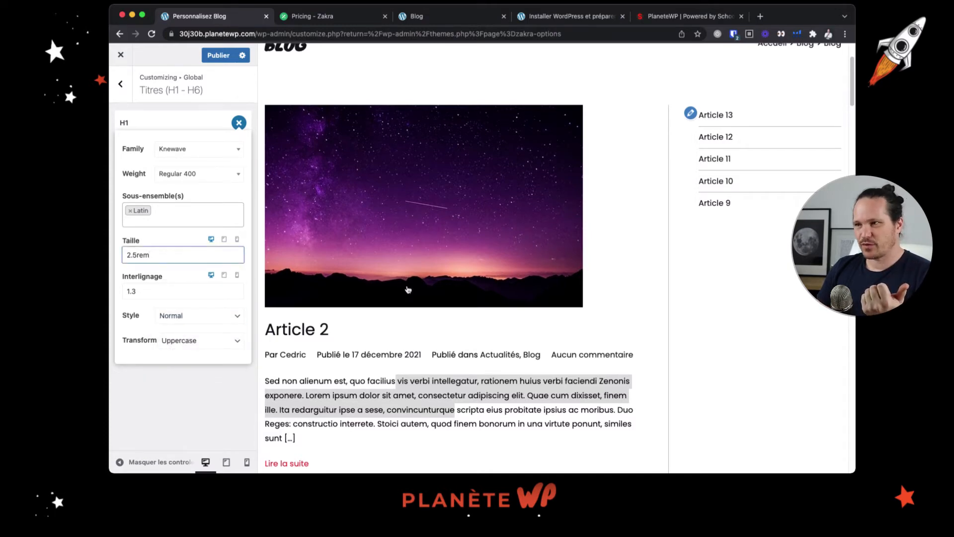
scroll(407, 289, up, 3)
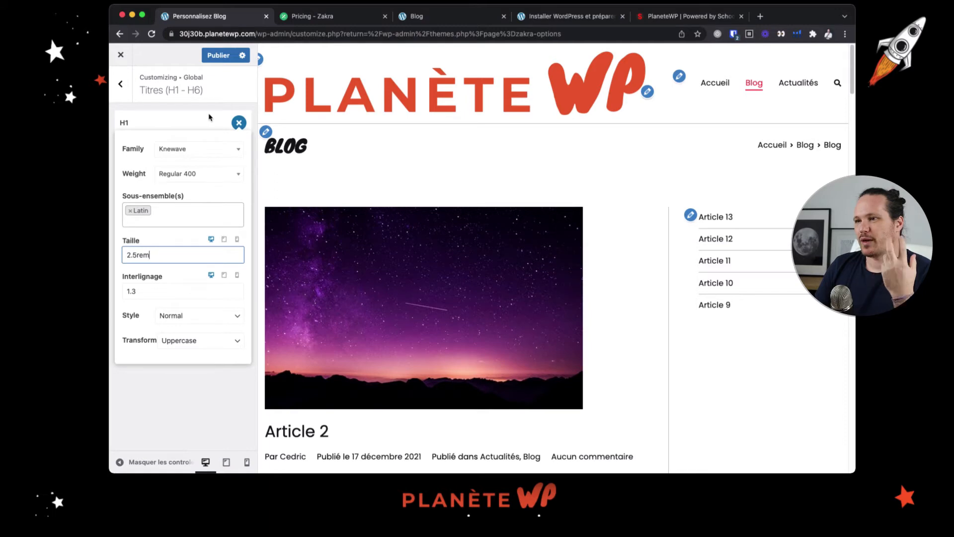
Compare the tablet and desktop size and line-height settings of the H1 headings with the Blog preview
click(224, 243)
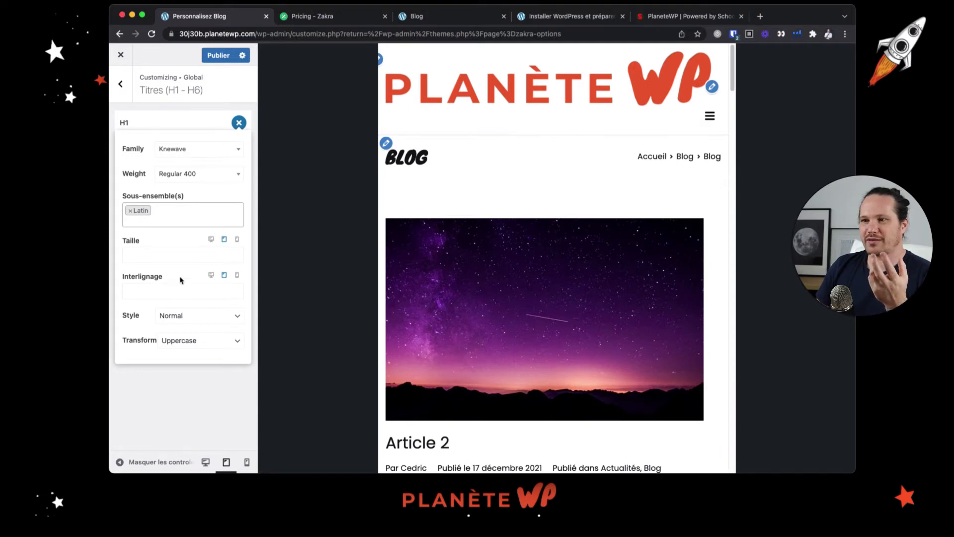
click(213, 240)
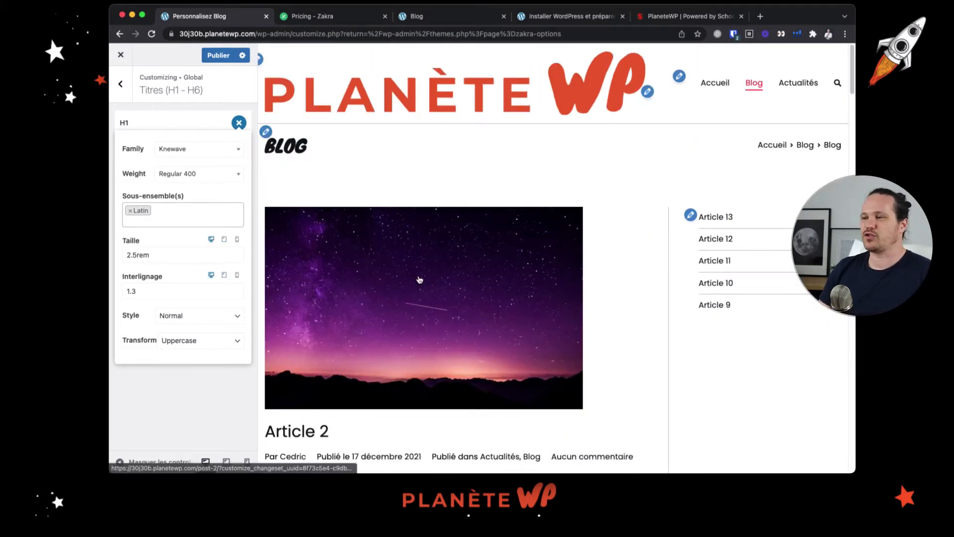
scroll(420, 281, down, 6)
scroll(421, 288, up, 5)
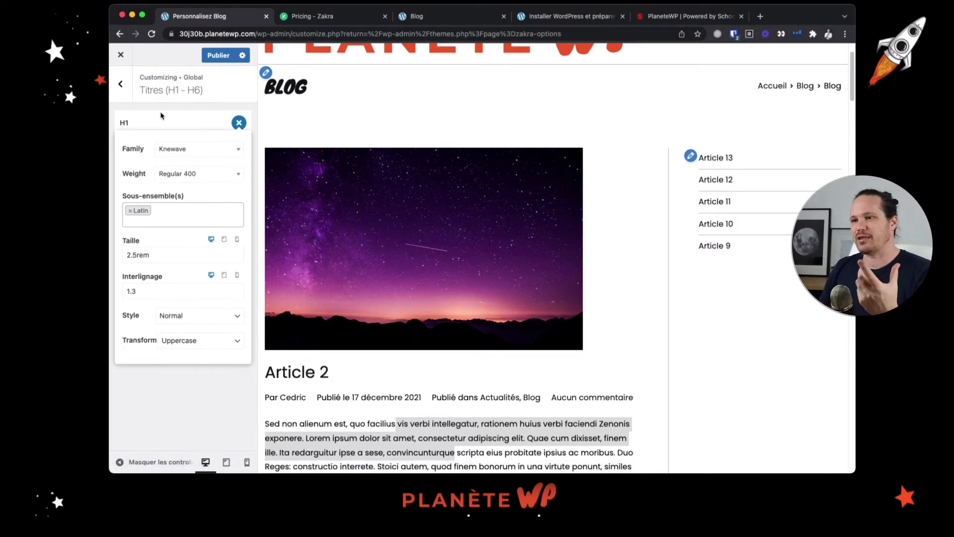
Set the font family of the global H2 headings to Knewave
click(119, 87)
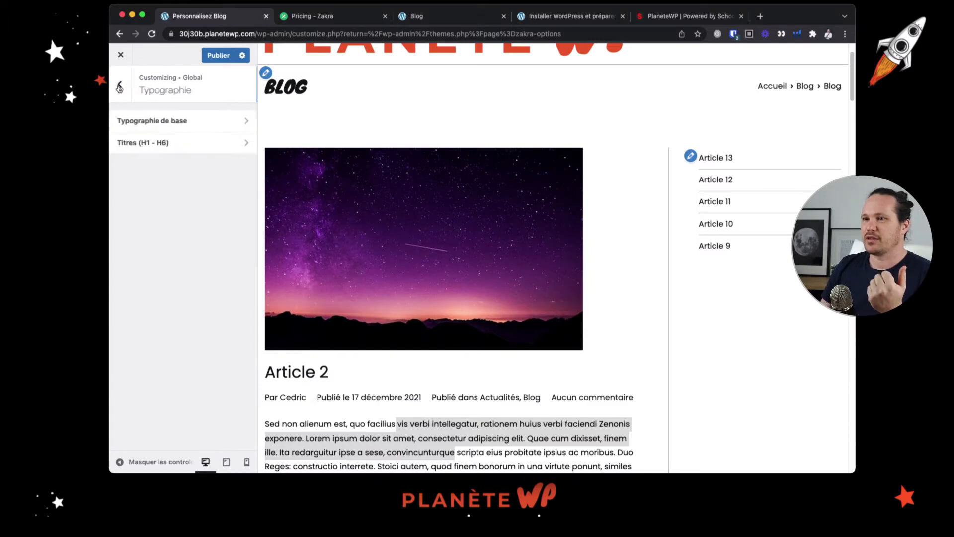
click(198, 149)
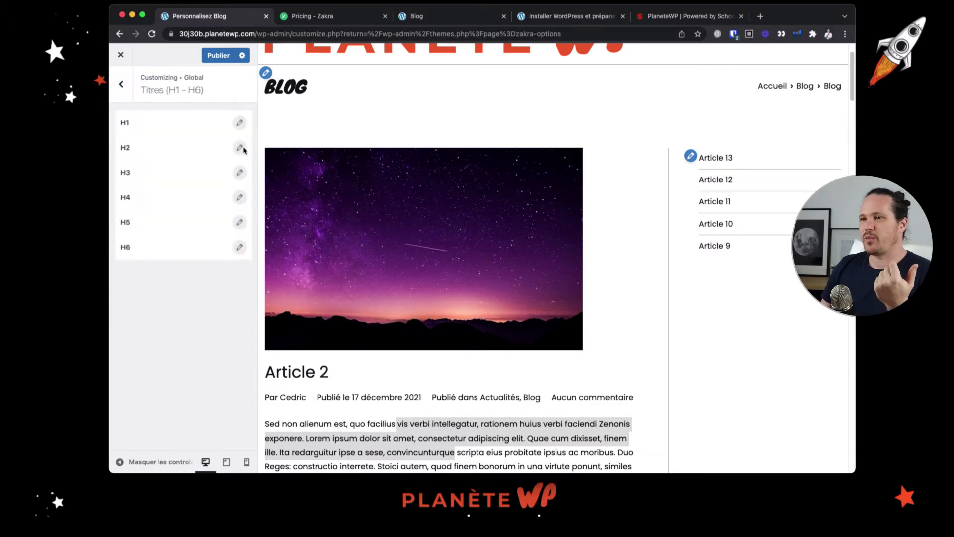
click(241, 149)
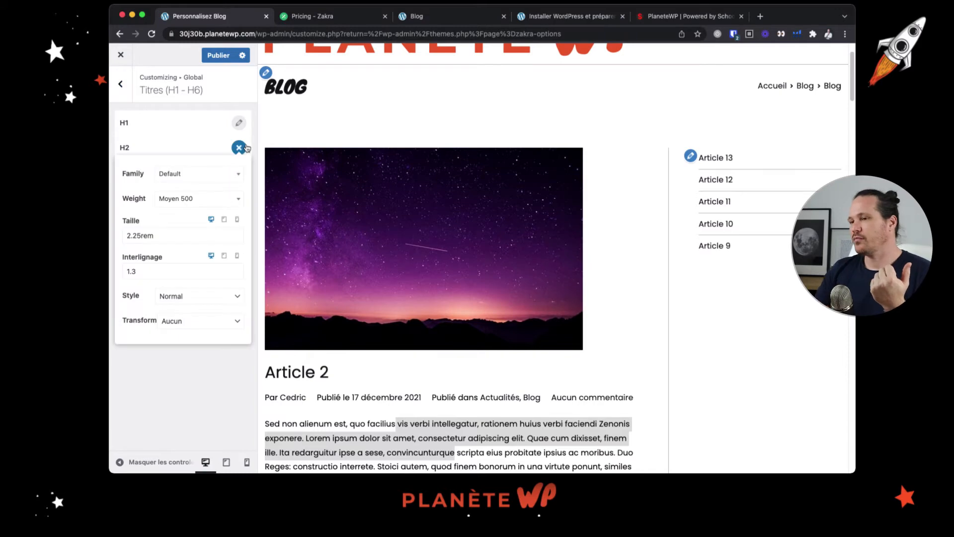
click(201, 179)
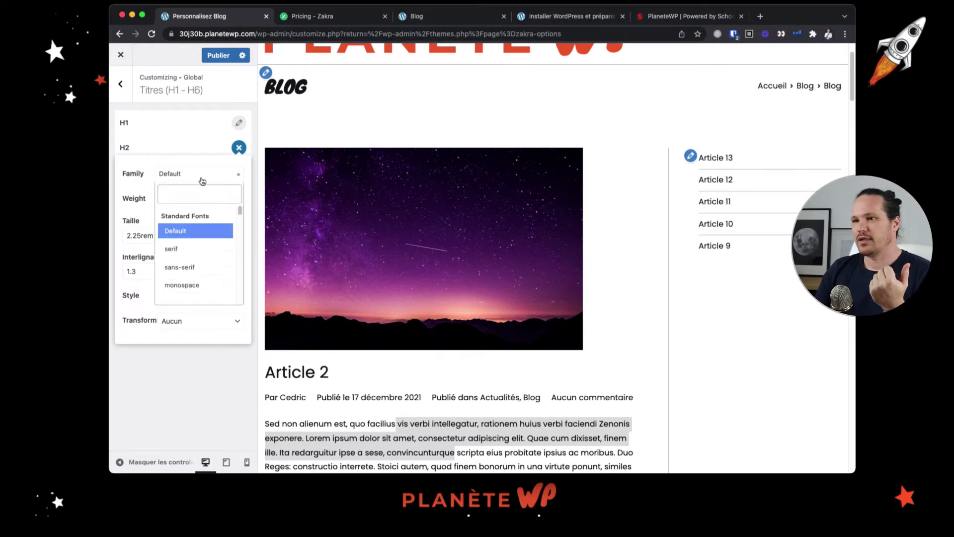
click(193, 197)
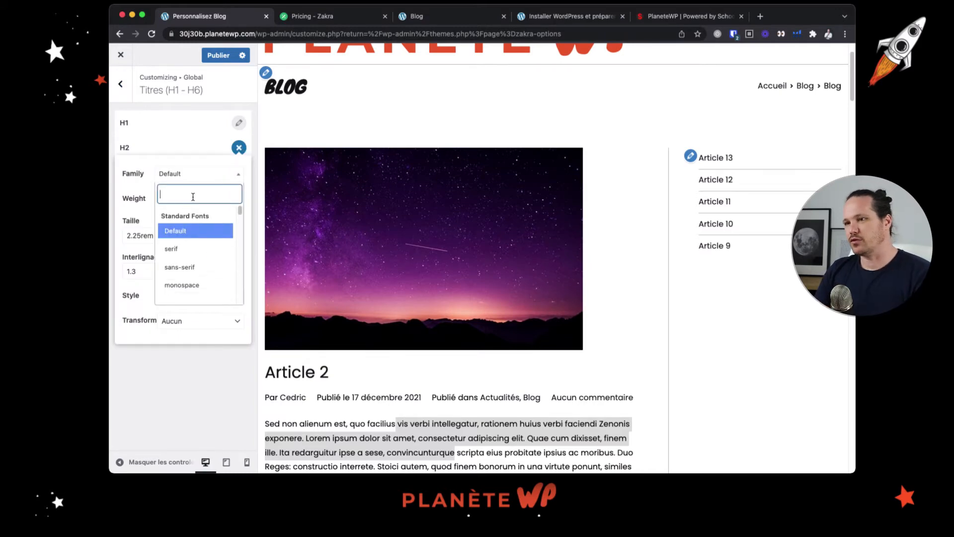
text(knewave)
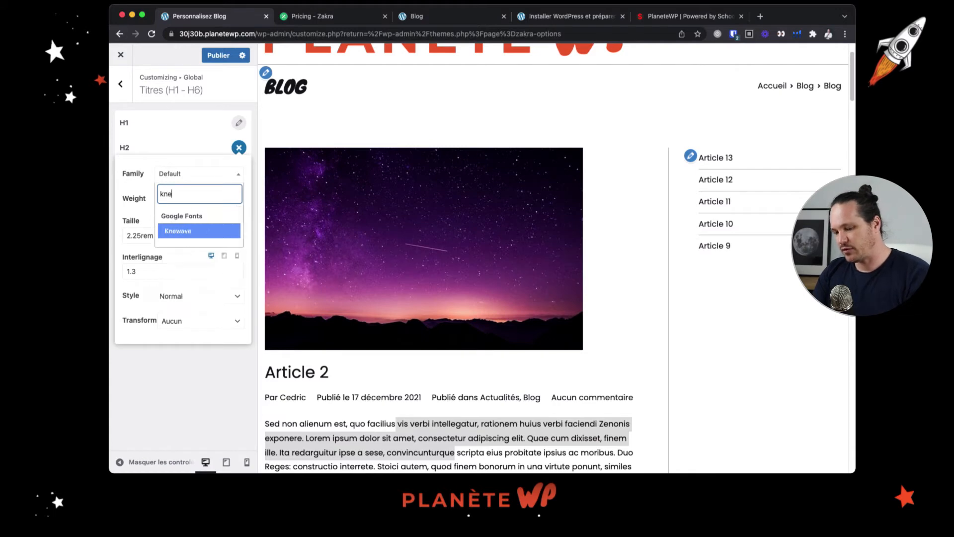
click(198, 231)
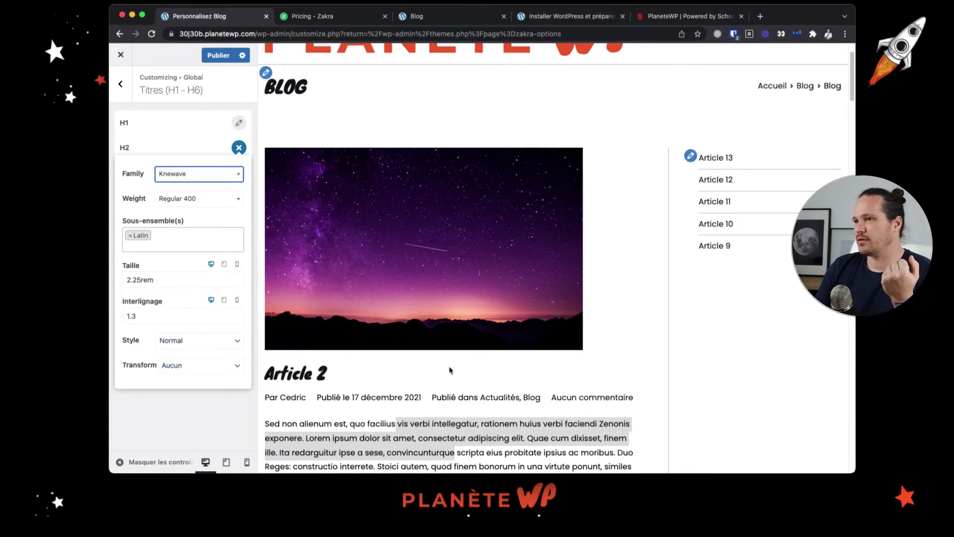
Set the text transform of the global H2 headings to Uppercase and publish the customizer changes
click(214, 370)
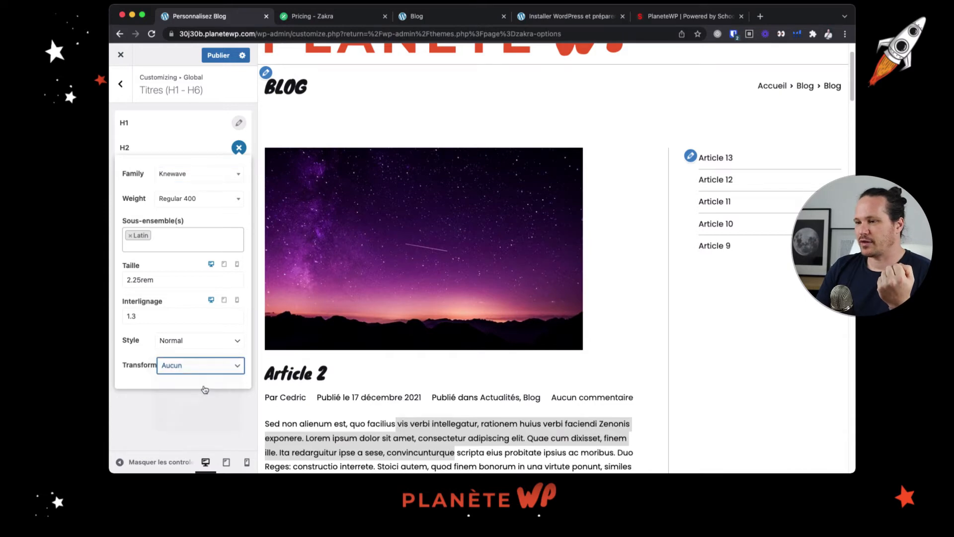
click(204, 389)
scroll(401, 397, down, 1)
scroll(402, 396, down, 2)
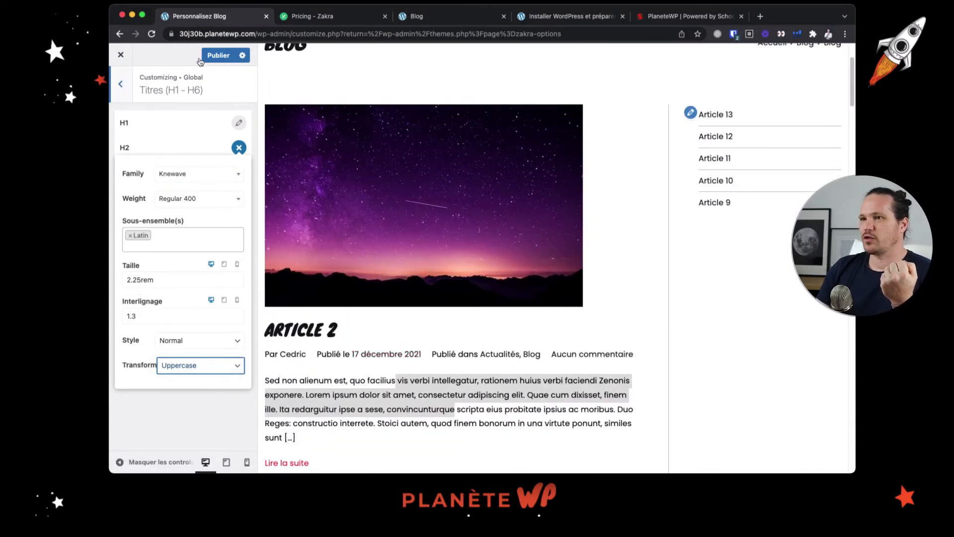
click(218, 55)
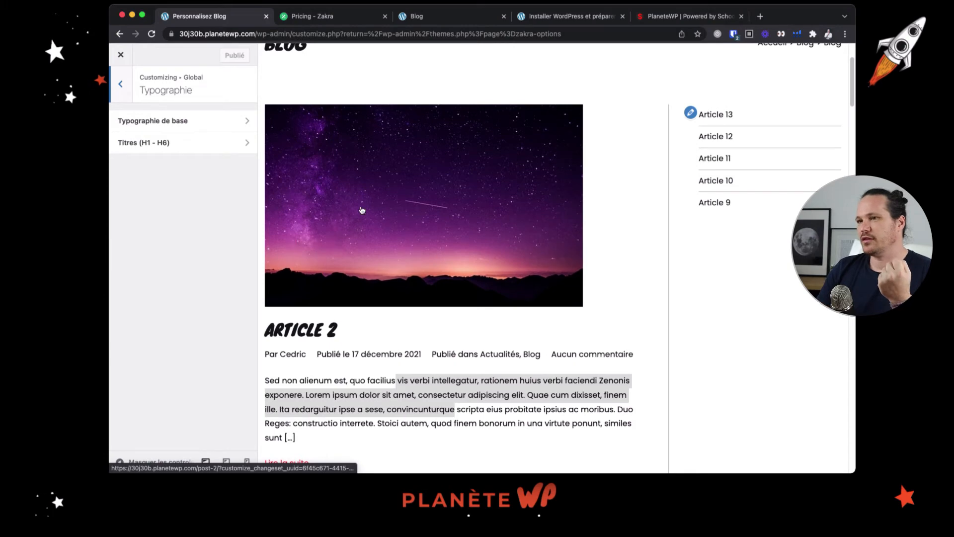
scroll(362, 209, up, 3)
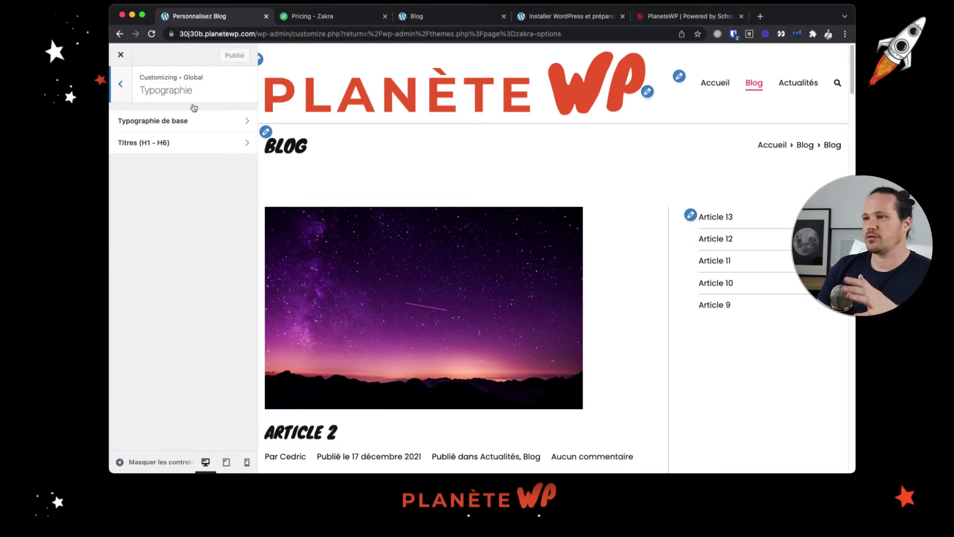
Open the global button settings and look for a button on the Blog page preview
key(Escape)
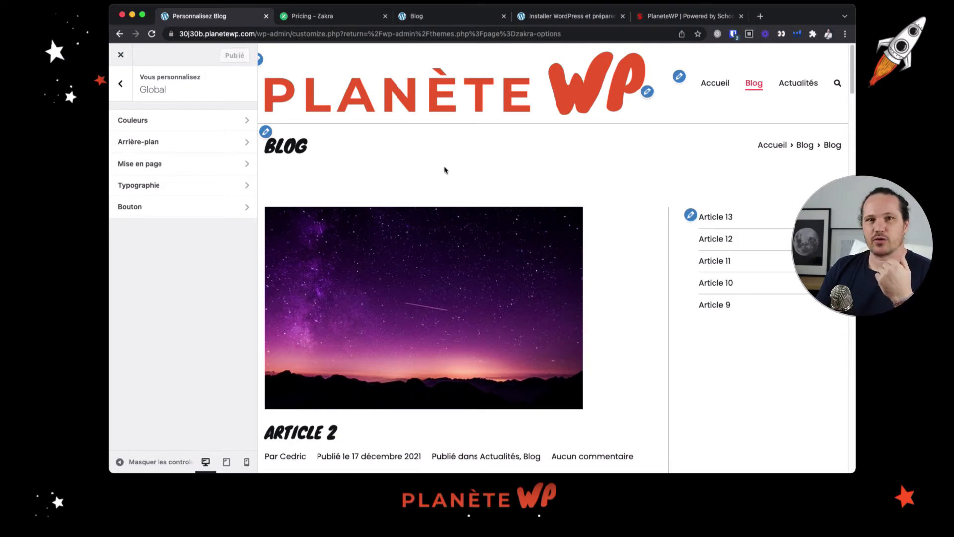
click(207, 214)
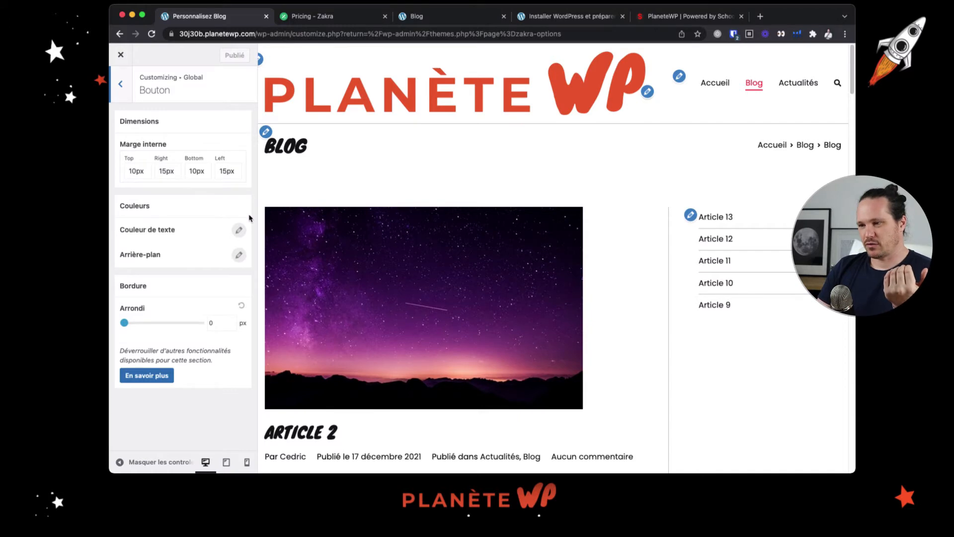
scroll(393, 202, down, 3)
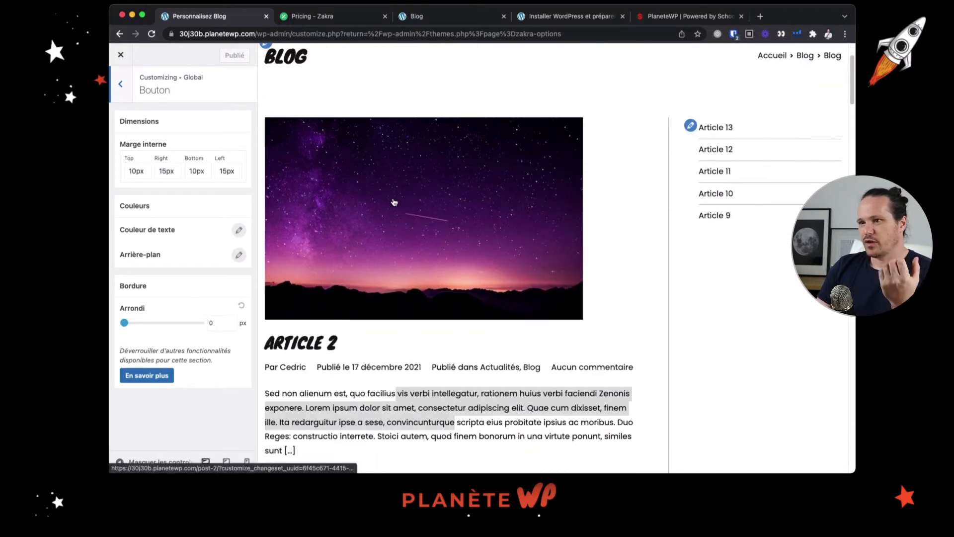
scroll(392, 202, up, 3)
scroll(379, 206, down, 7)
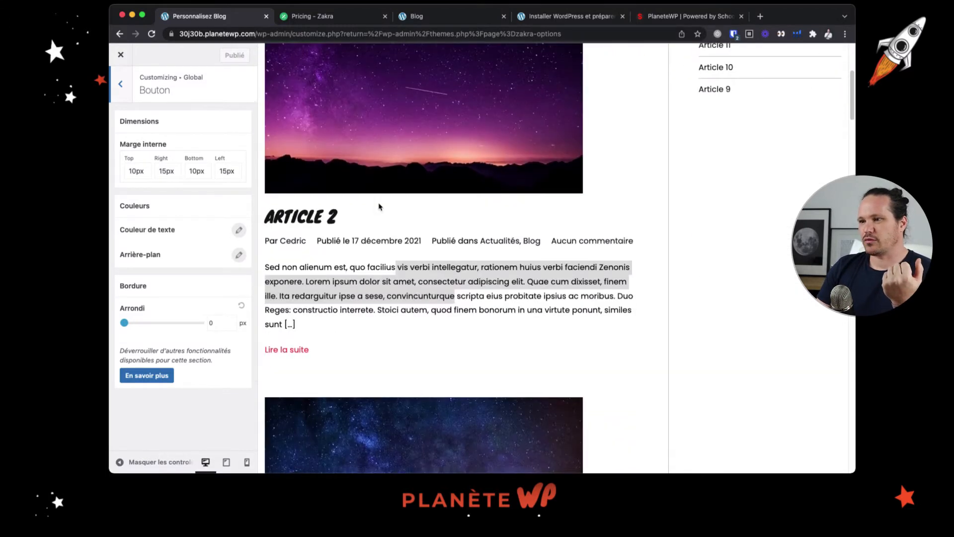
scroll(378, 207, down, 1)
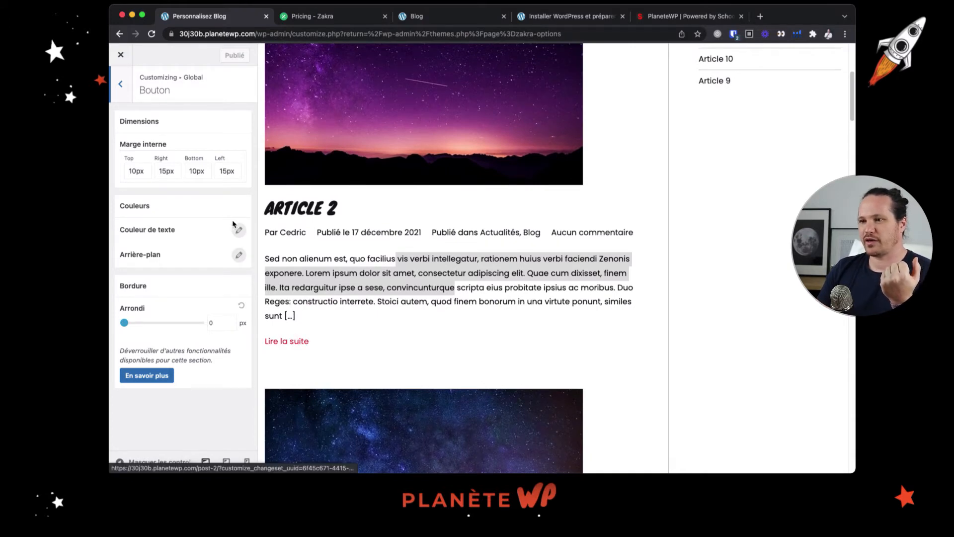
Set the normal-state background colour of the global buttons to black
click(238, 257)
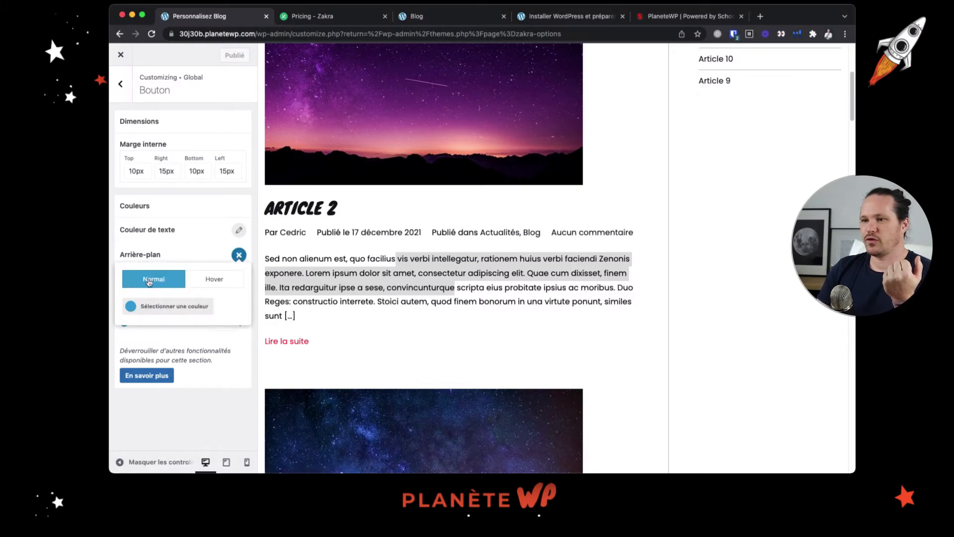
click(213, 281)
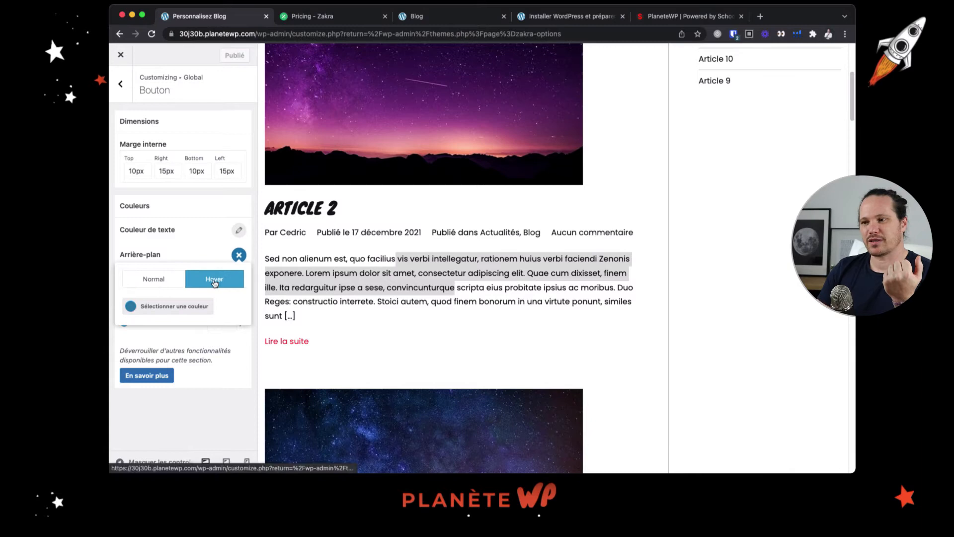
click(167, 282)
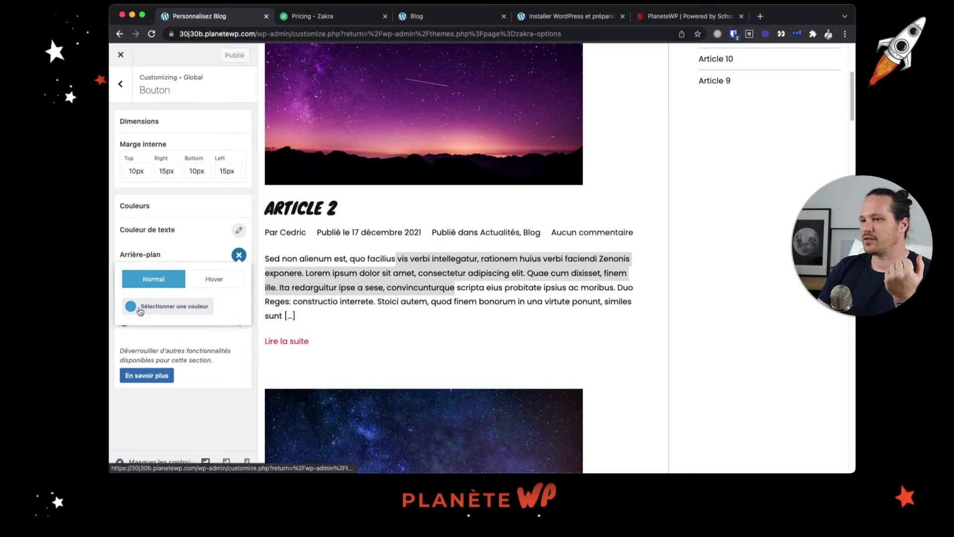
click(139, 309)
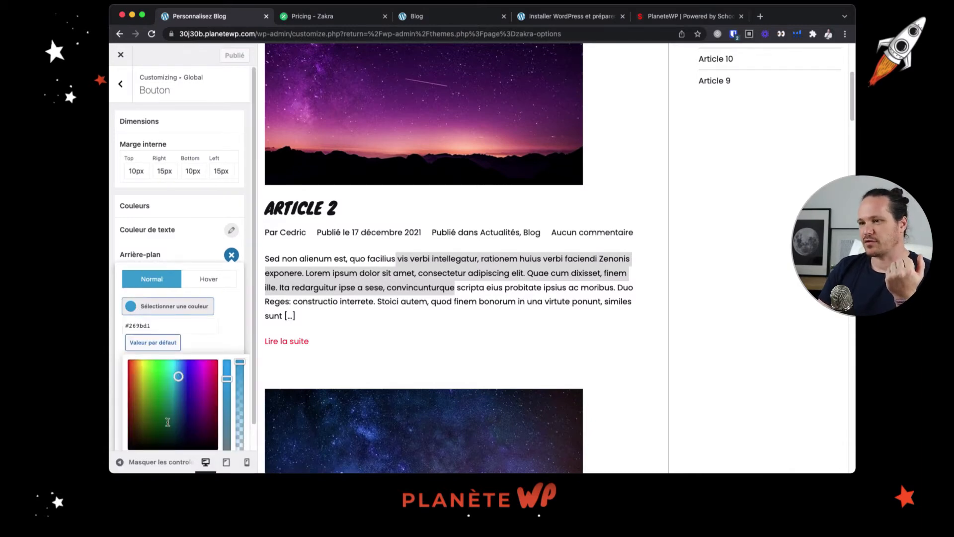
scroll(181, 376, down, 1)
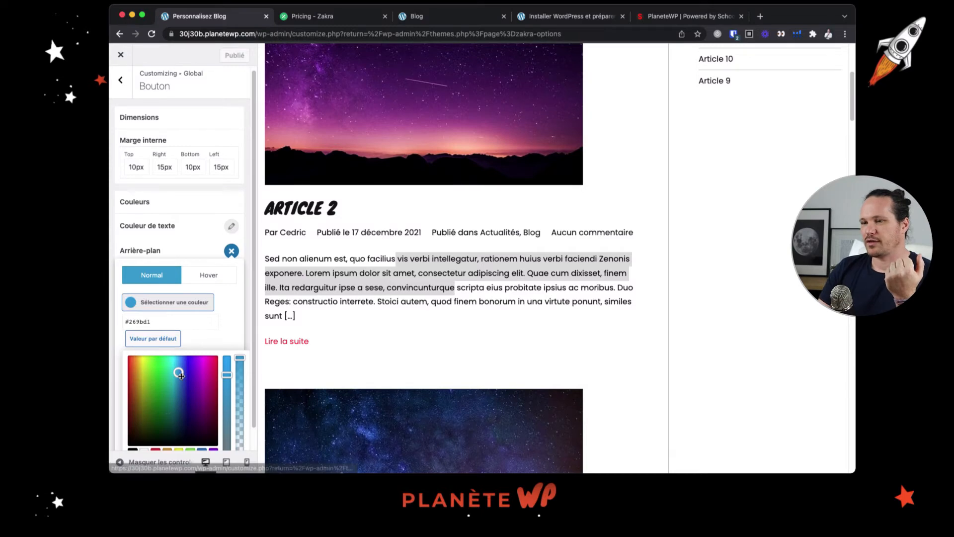
scroll(181, 376, down, 2)
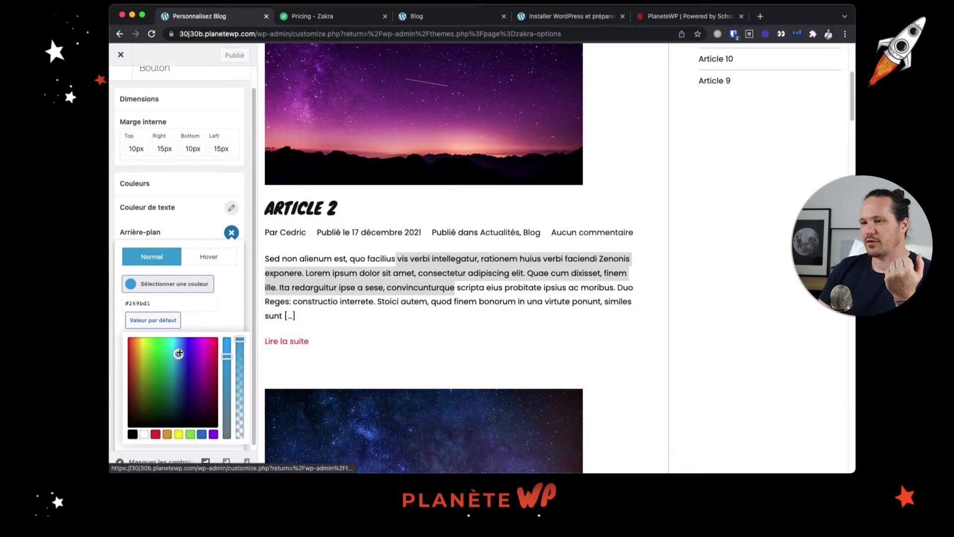
click(132, 435)
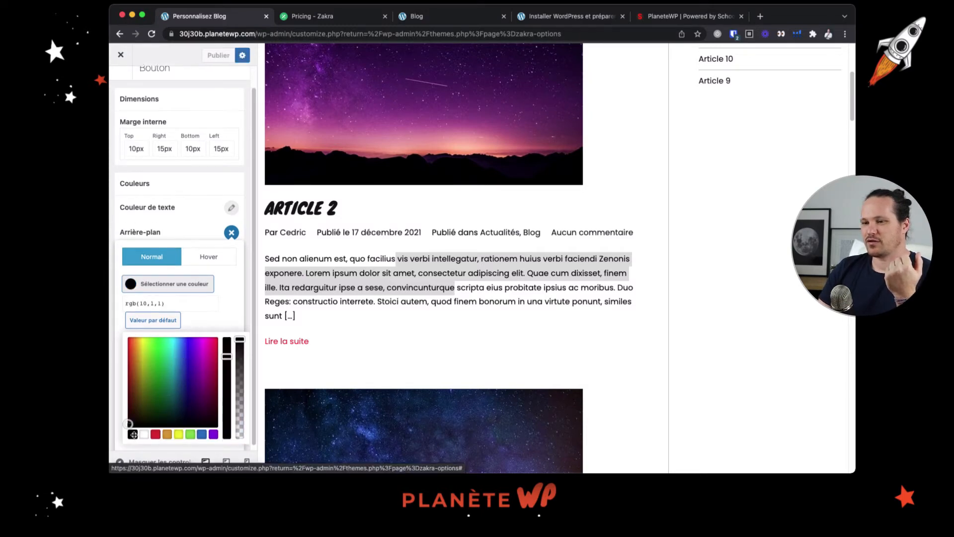
click(134, 435)
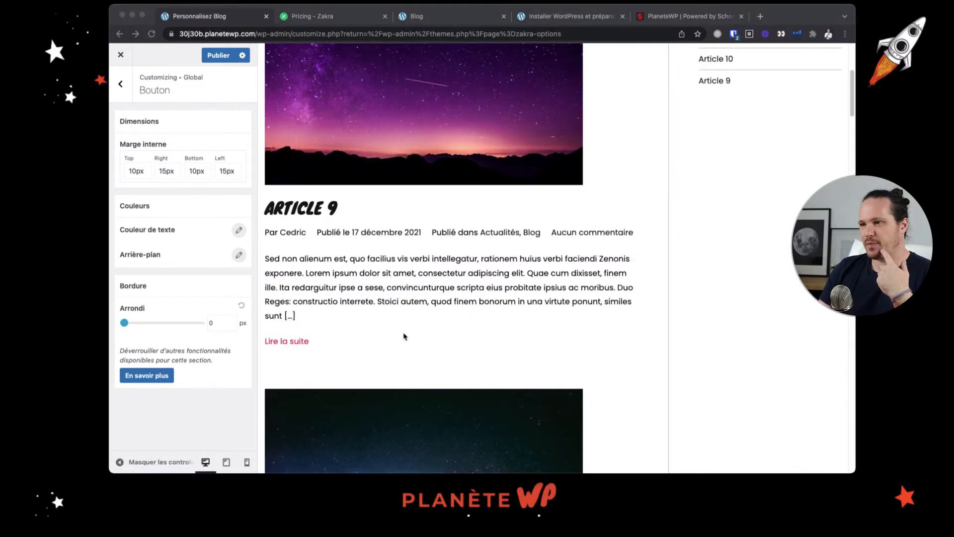
Load the Article 9 post in the preview from its title on the Blog page
click(290, 351)
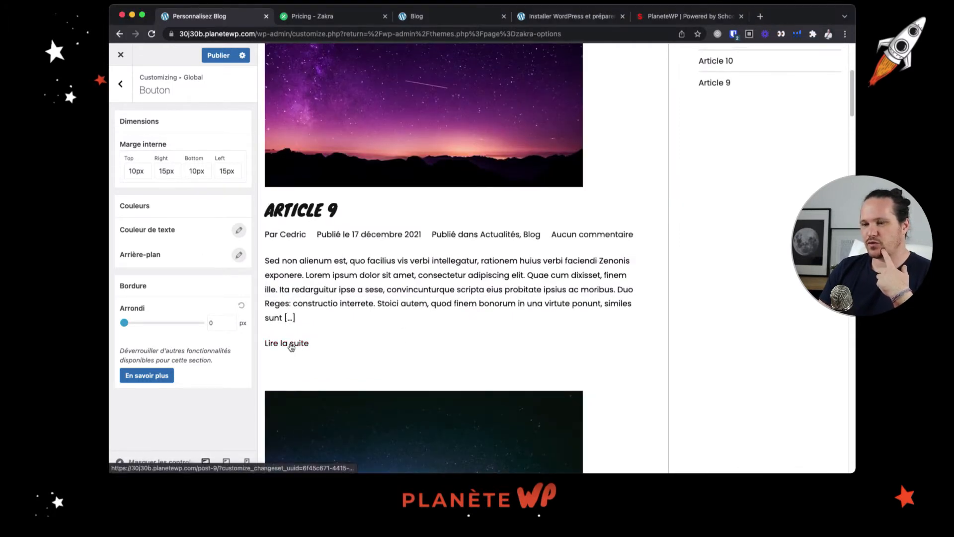
click(305, 214)
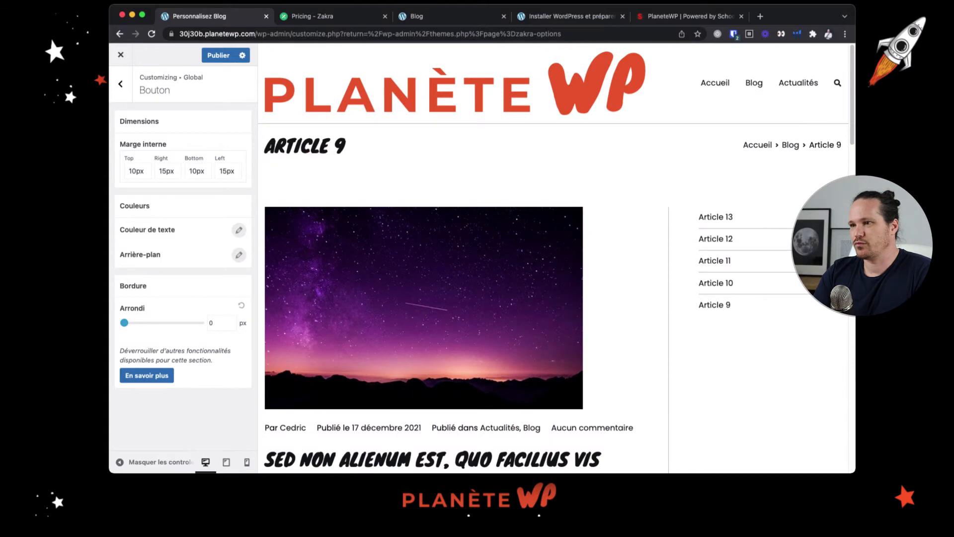
Set the hover-state background colour of the global buttons to red and try it on the comment button of Article 9
scroll(416, 254, down, 20)
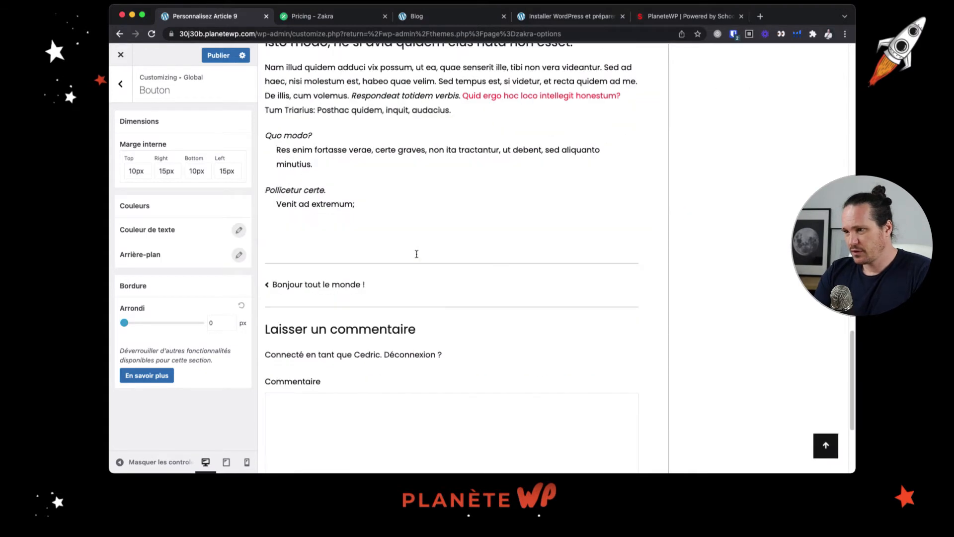
scroll(417, 254, down, 4)
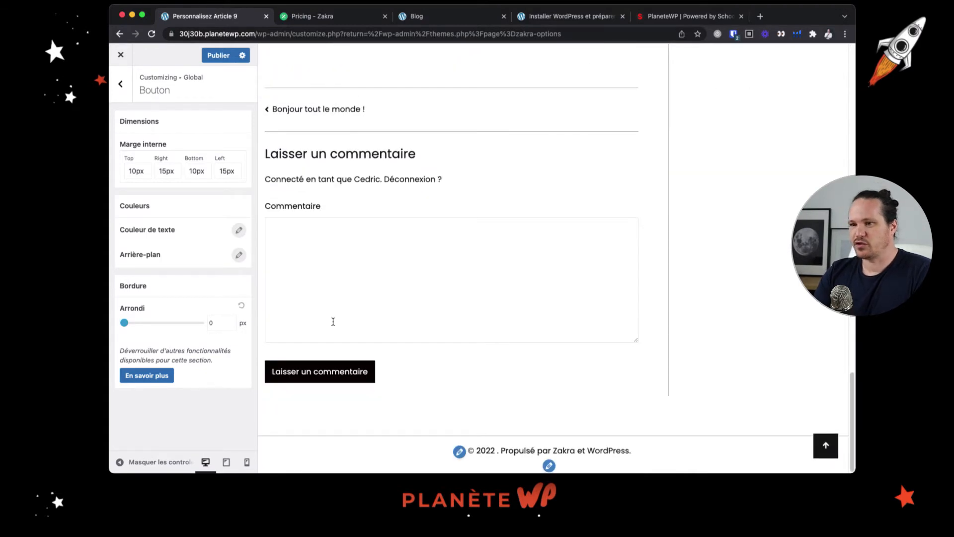
click(239, 255)
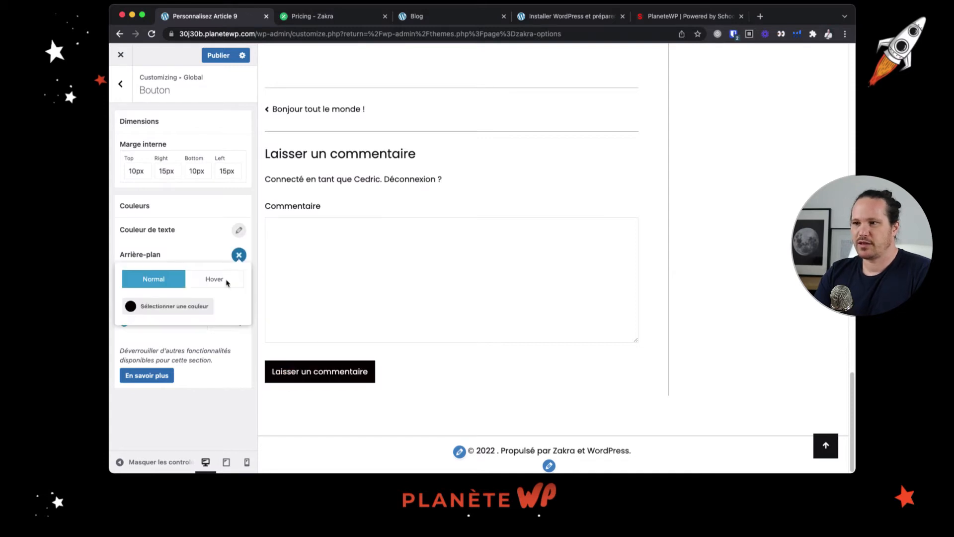
click(226, 283)
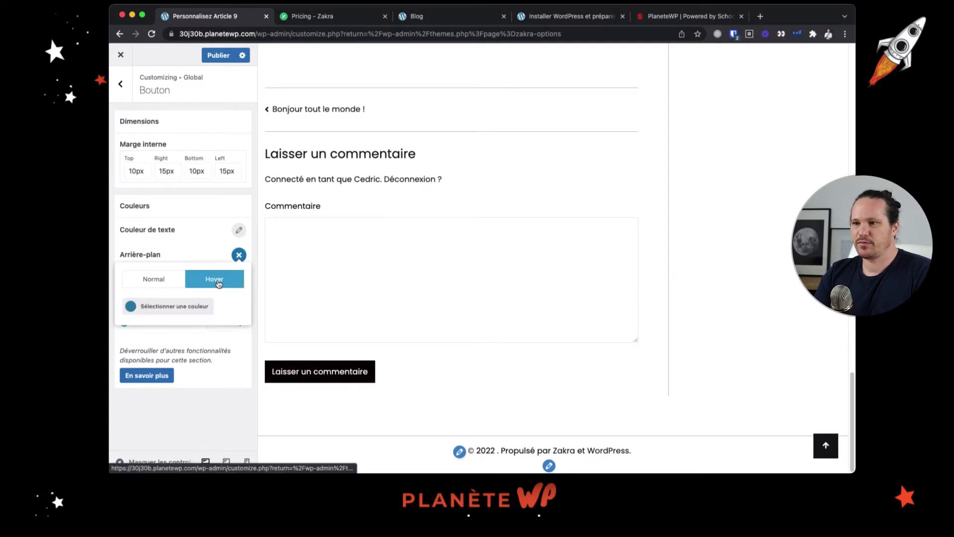
click(132, 307)
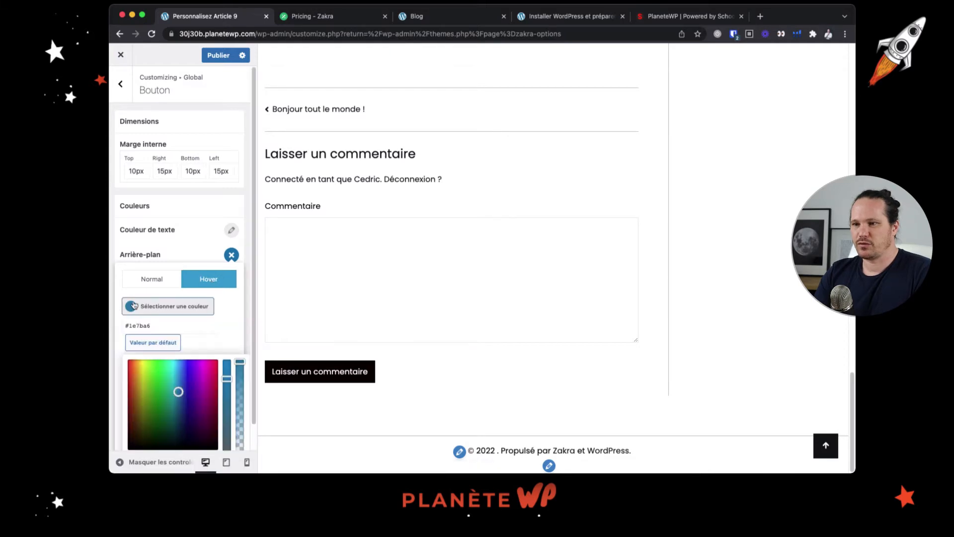
click(130, 362)
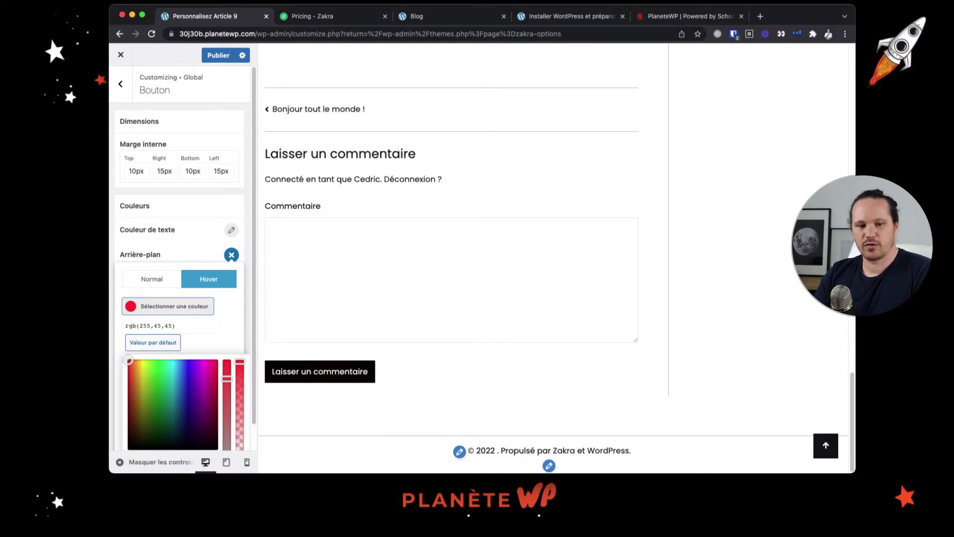
click(130, 305)
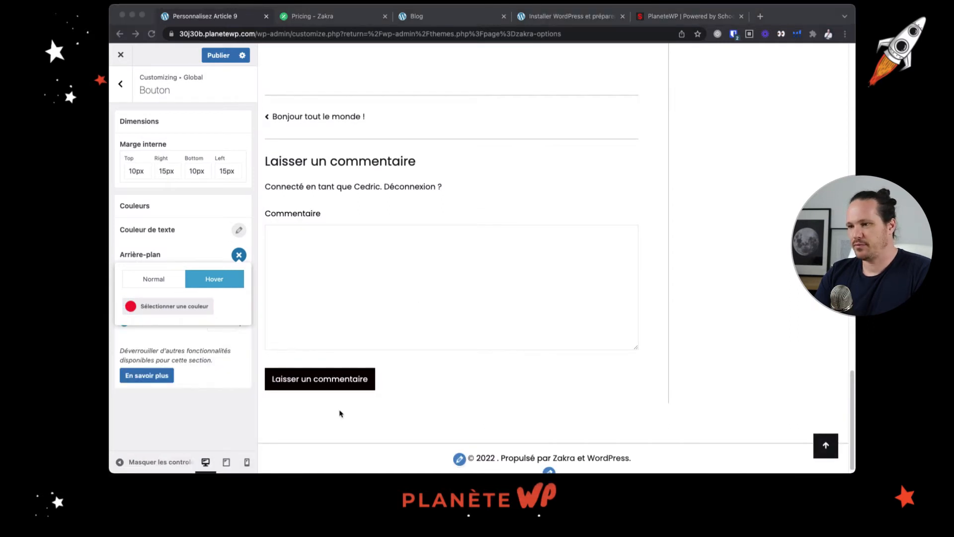
click(340, 384)
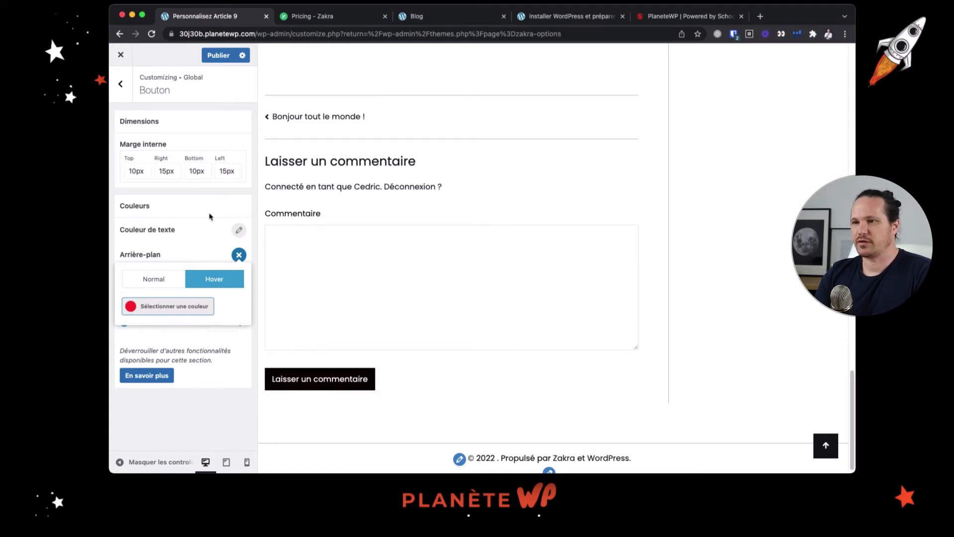
Check the global buttons' text colour options, set their border radius to 4 px and test the comment button's hover look
click(238, 230)
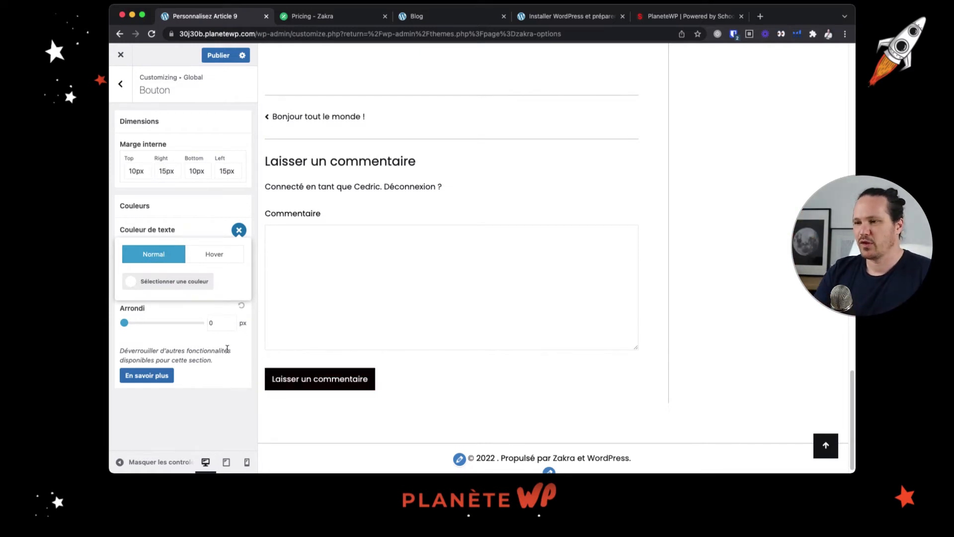
click(238, 231)
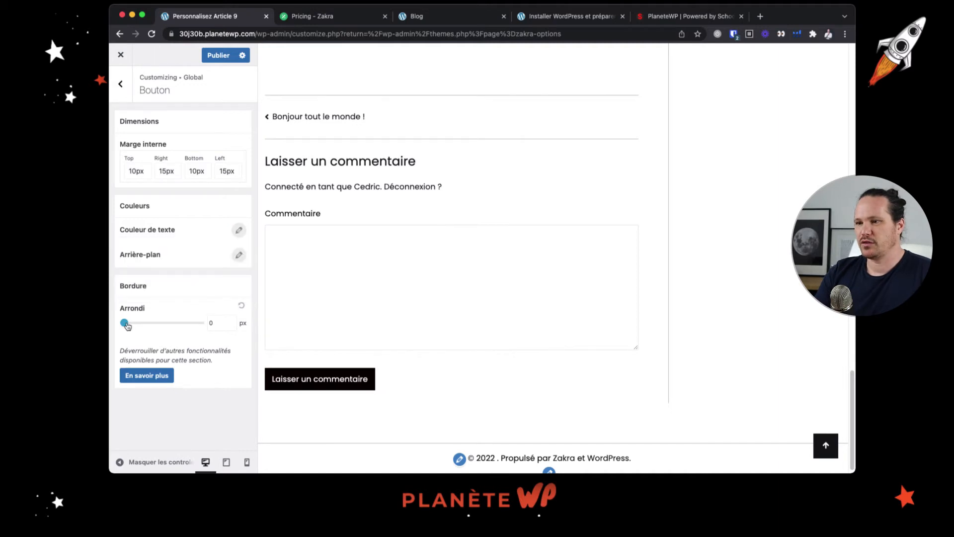
drag(124, 322, 128, 323)
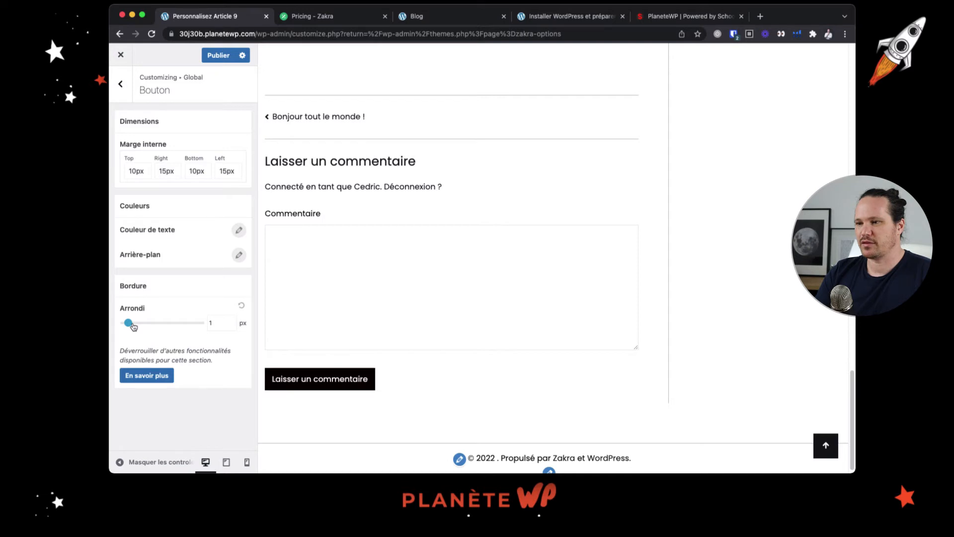
drag(128, 324, 140, 324)
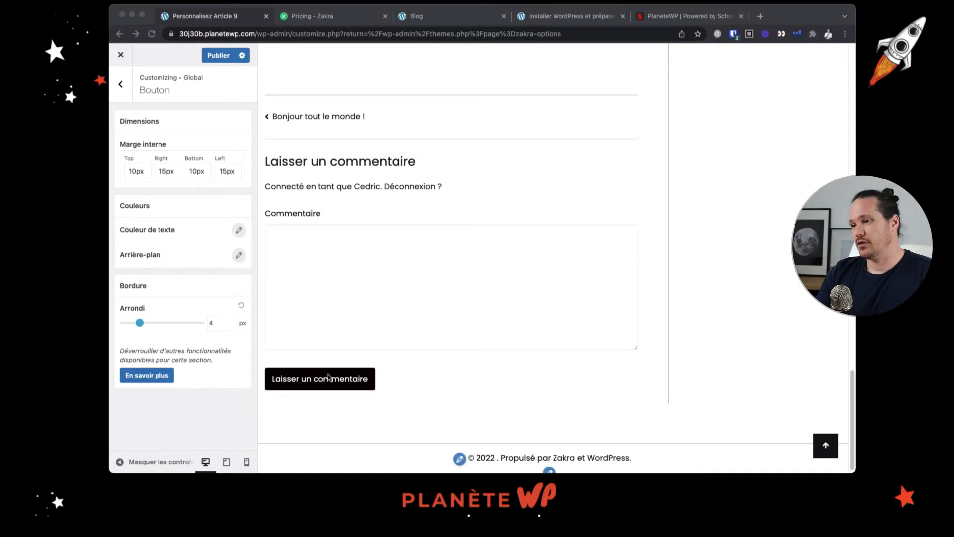
click(333, 390)
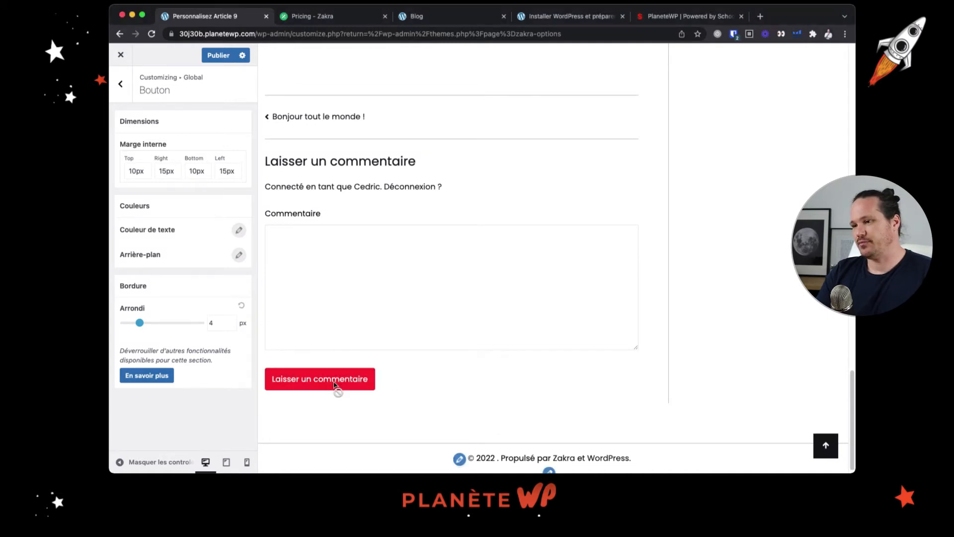
Leave the global settings, return to the start of Article 9 in the preview and open the header settings
click(119, 85)
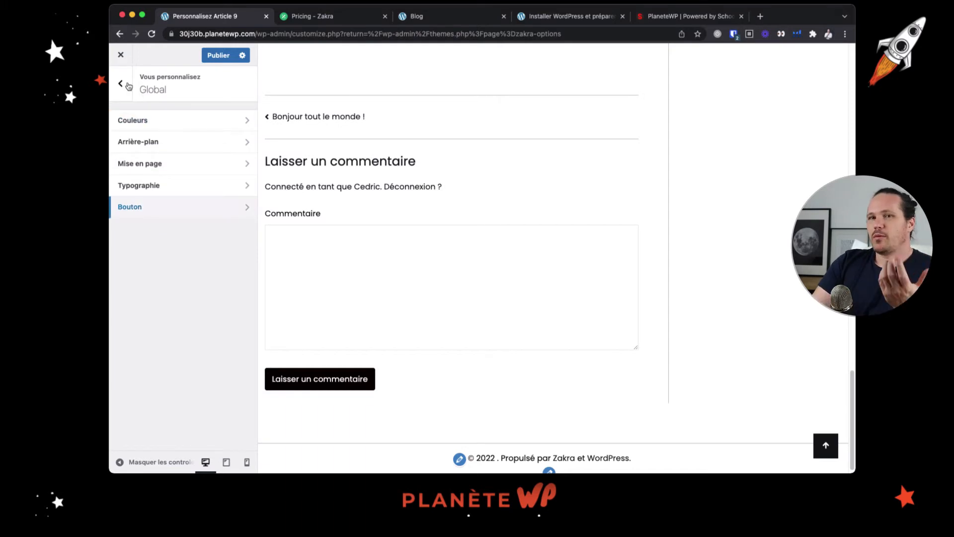
click(124, 85)
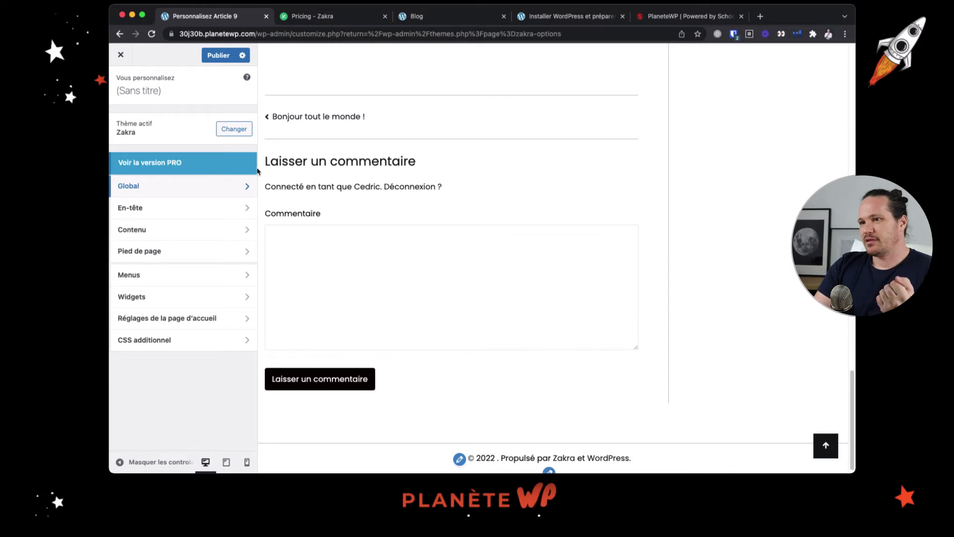
scroll(325, 199, up, 10)
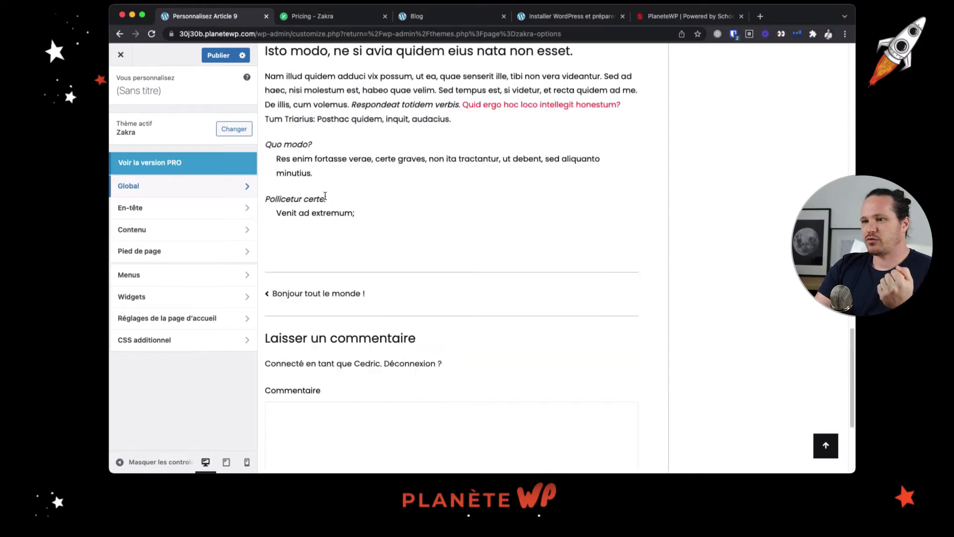
scroll(325, 195, up, 7)
scroll(325, 193, up, 15)
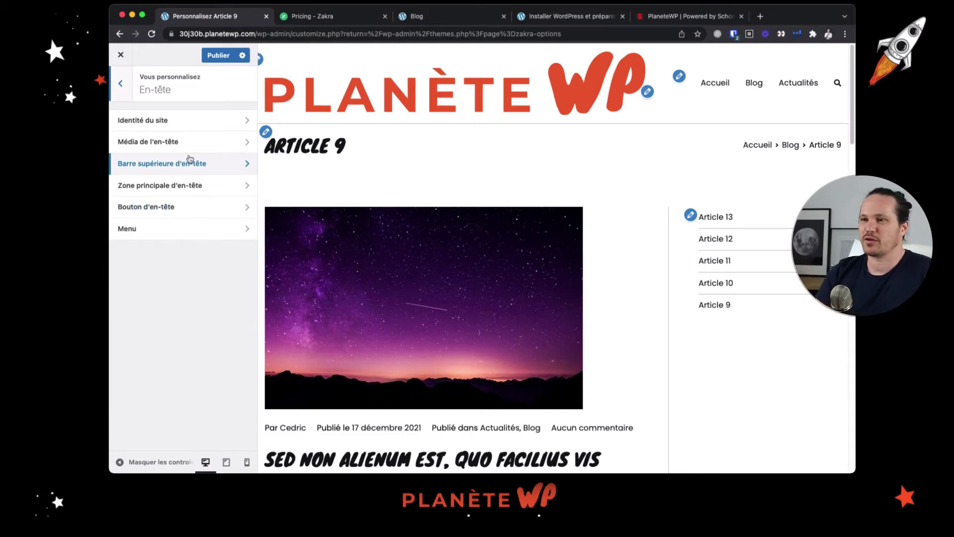
Review the header's site identity options: logo, retina logo, site icon, title, slogan, text colour and typography
click(184, 120)
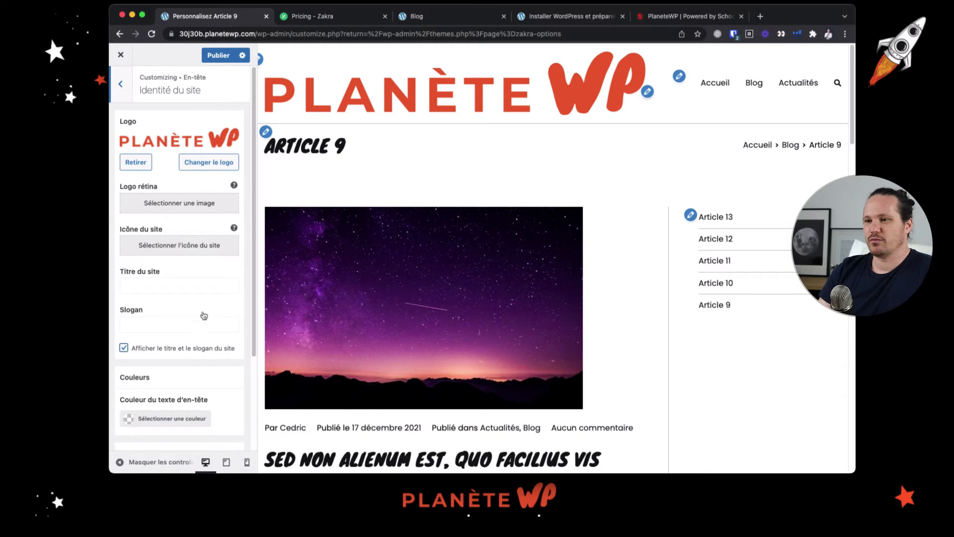
scroll(203, 315, down, 1)
scroll(204, 316, down, 4)
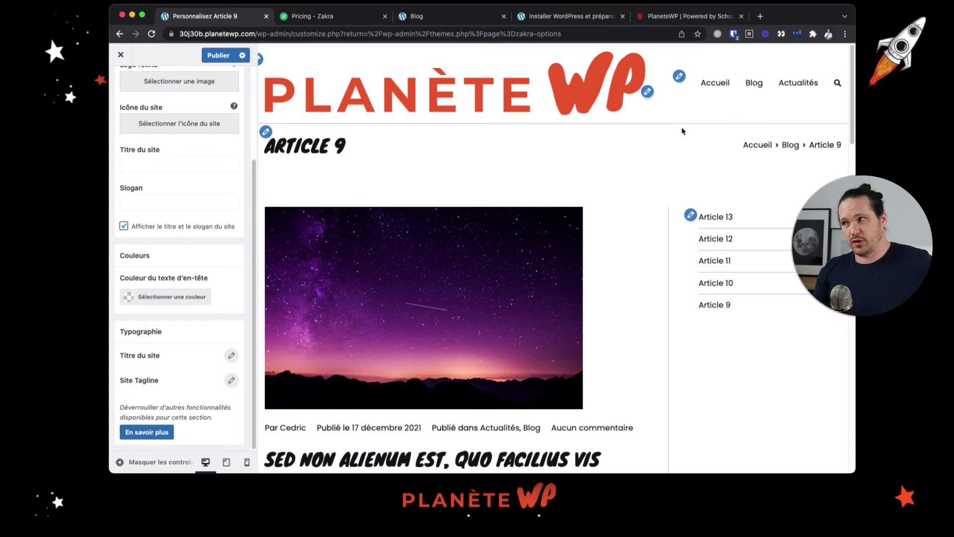
scroll(180, 178, up, 3)
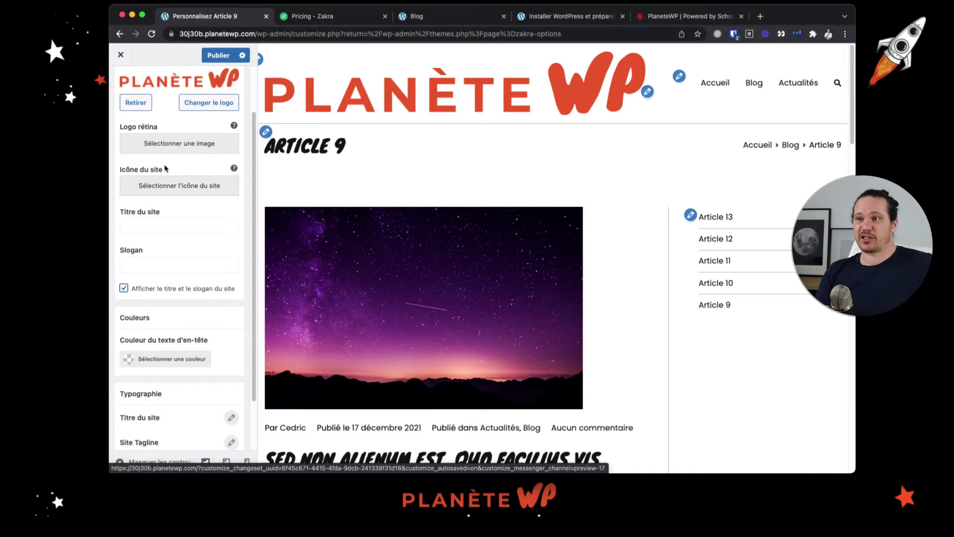
scroll(164, 167, up, 2)
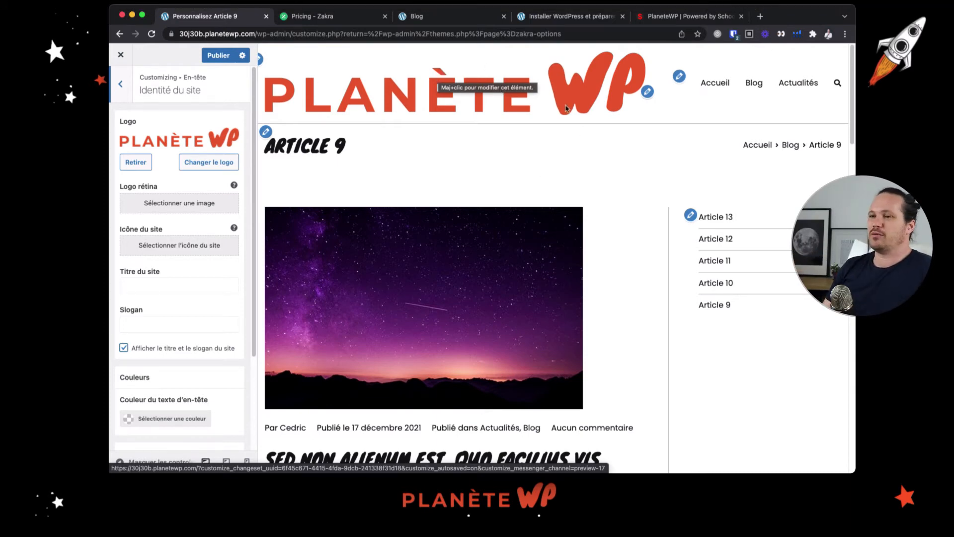
Look at the header media options and the header top bar option
click(120, 83)
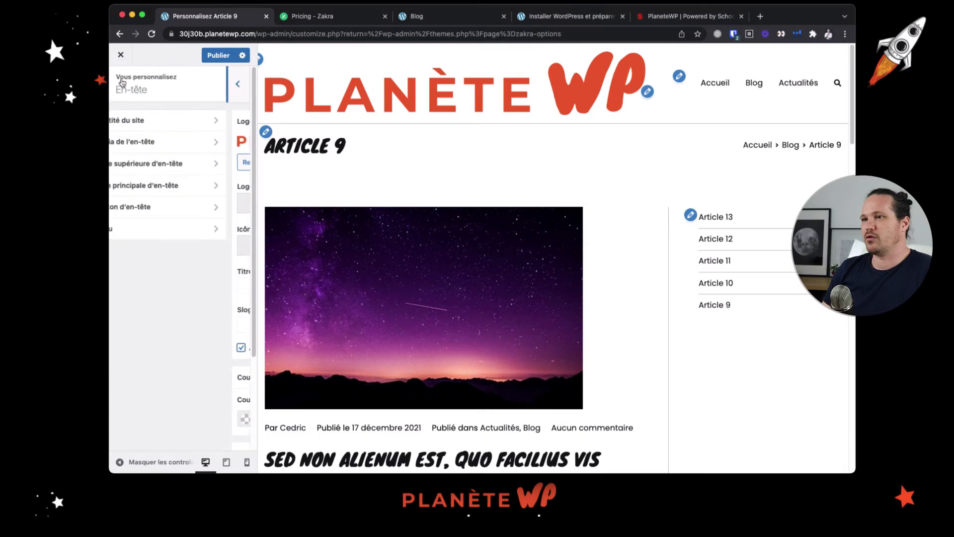
click(168, 143)
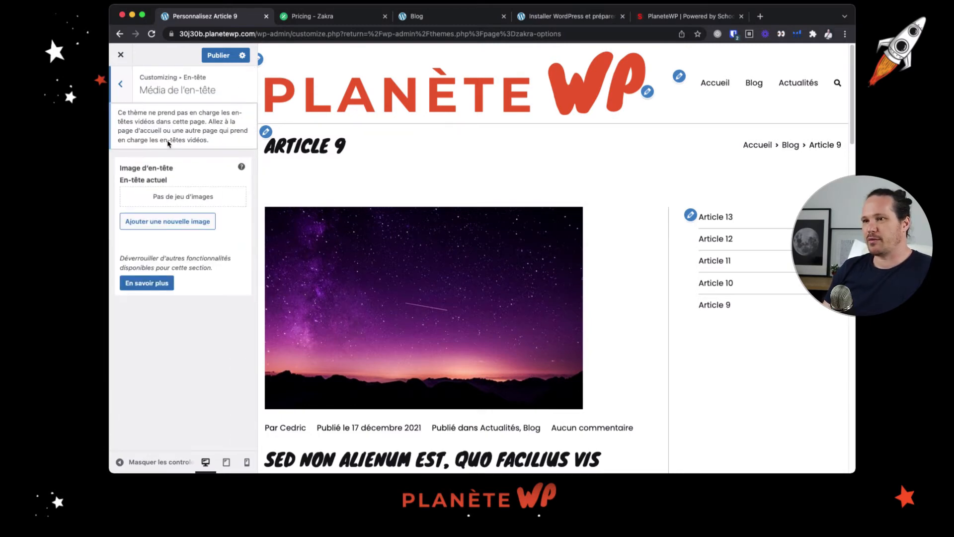
click(129, 90)
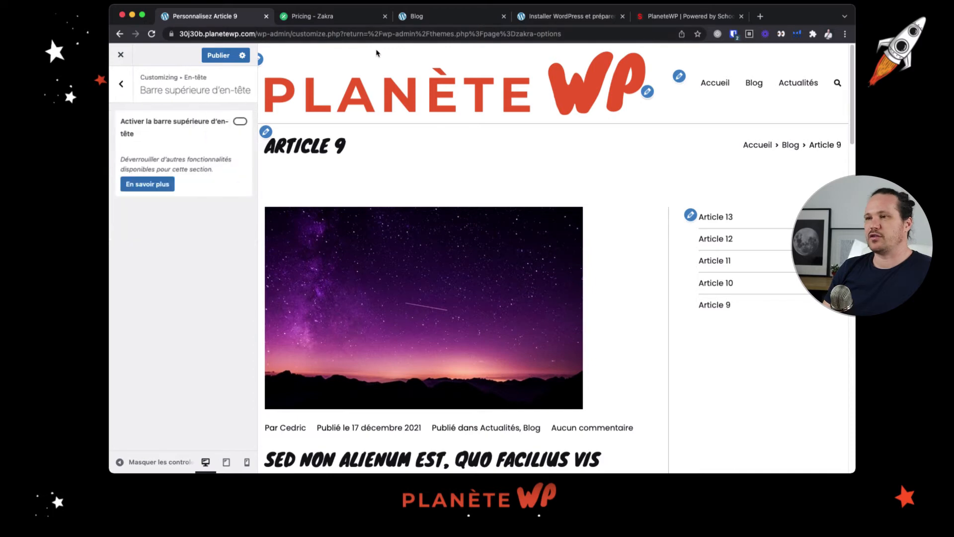
click(122, 85)
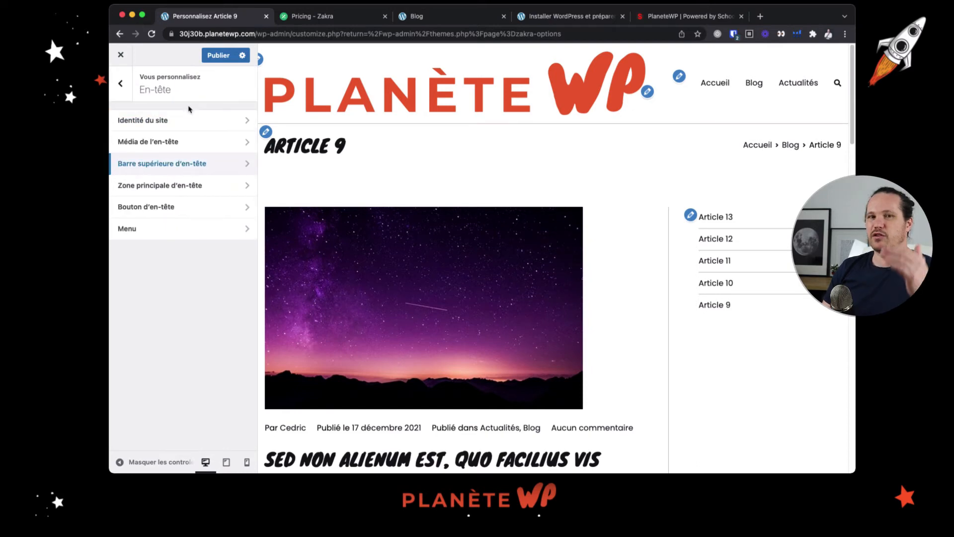
Examine the layout styles of the main header area and try the search icon in the preview
click(188, 186)
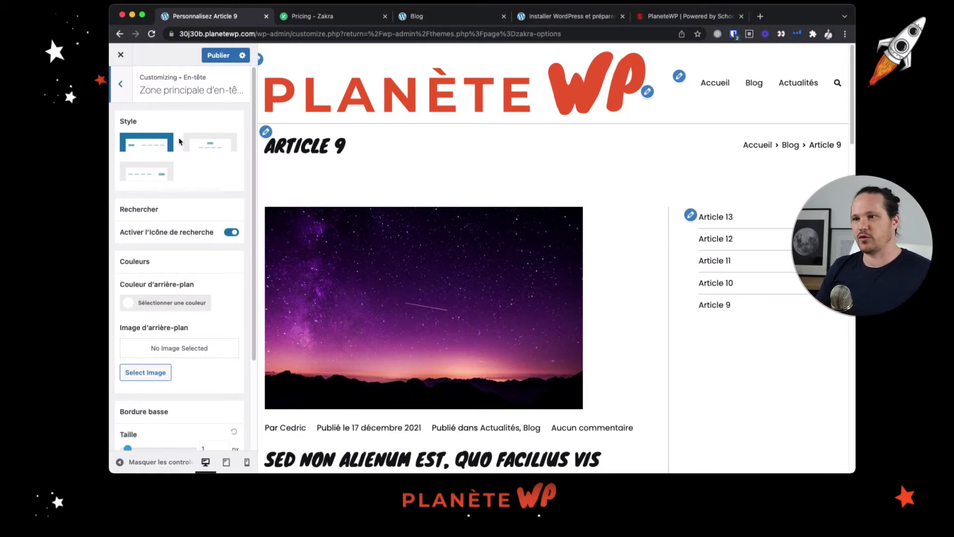
scroll(179, 142, left, 2)
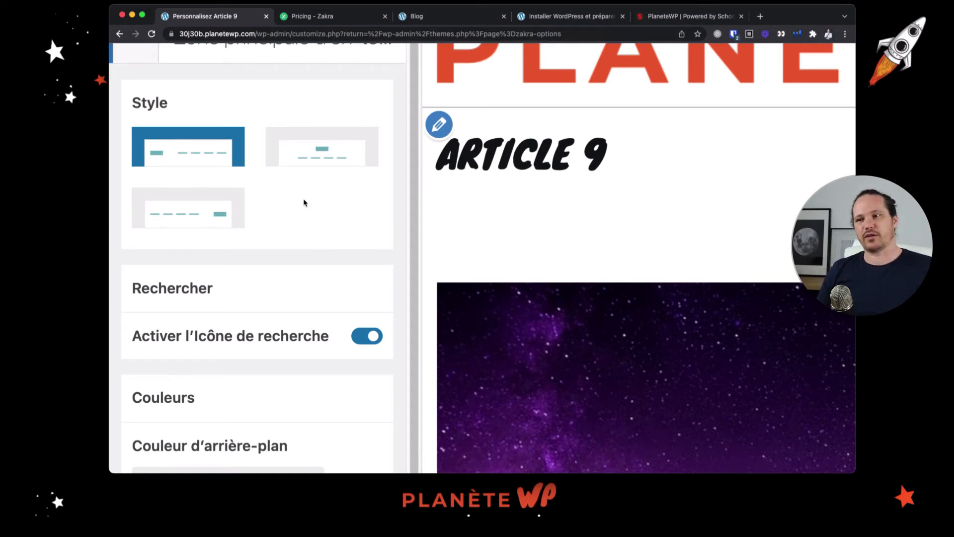
scroll(247, 189, down, 5)
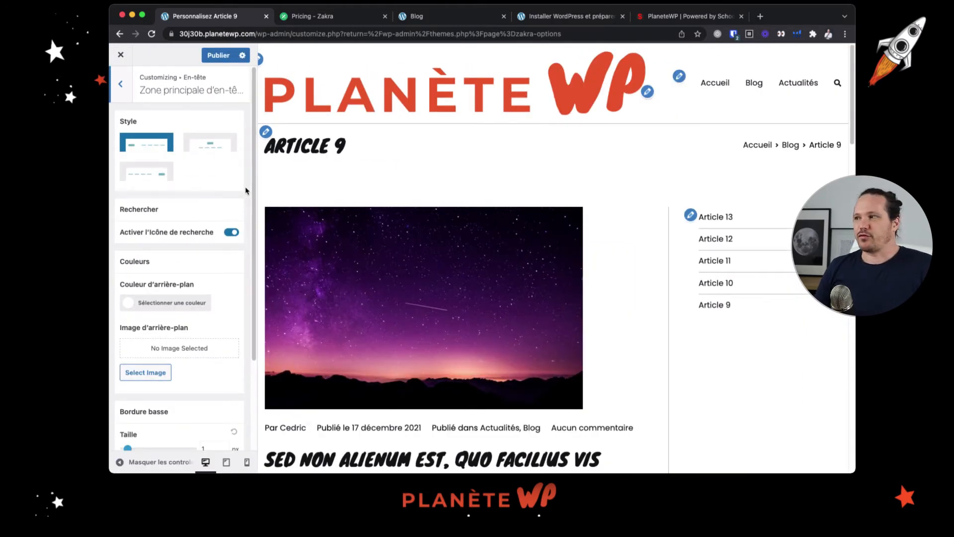
click(837, 84)
click(838, 86)
click(839, 86)
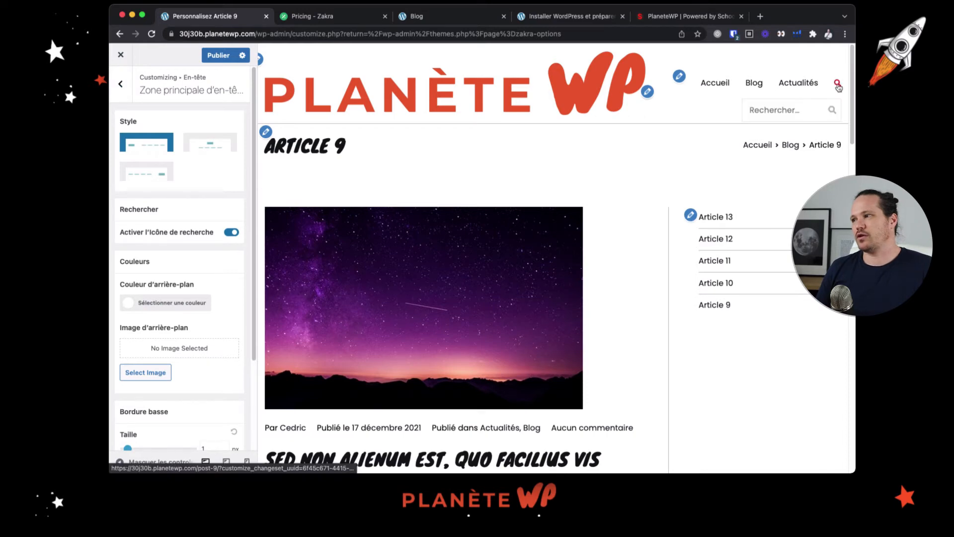
click(838, 86)
Review the background colour, background image and bottom border options of the main header area
scroll(208, 235, down, 1)
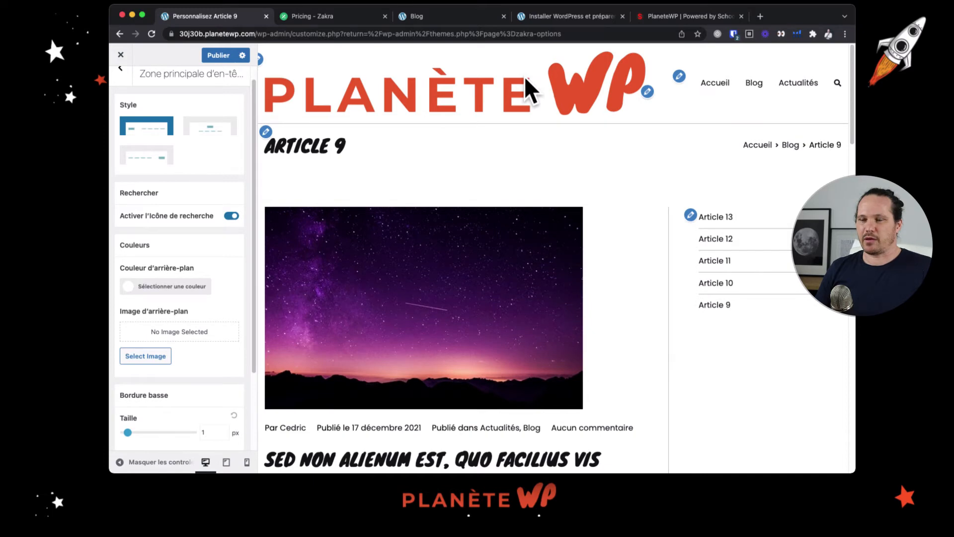
scroll(137, 229, down, 5)
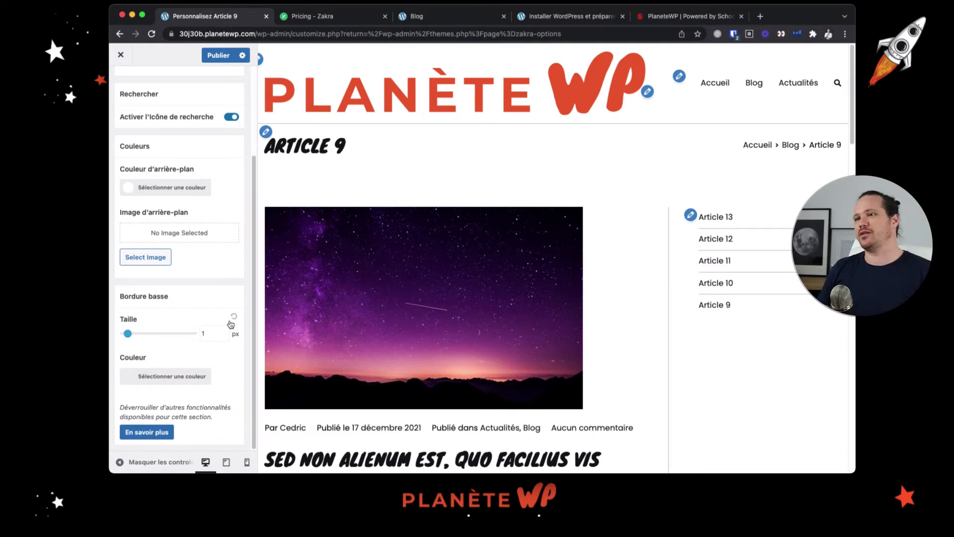
scroll(231, 323, up, 5)
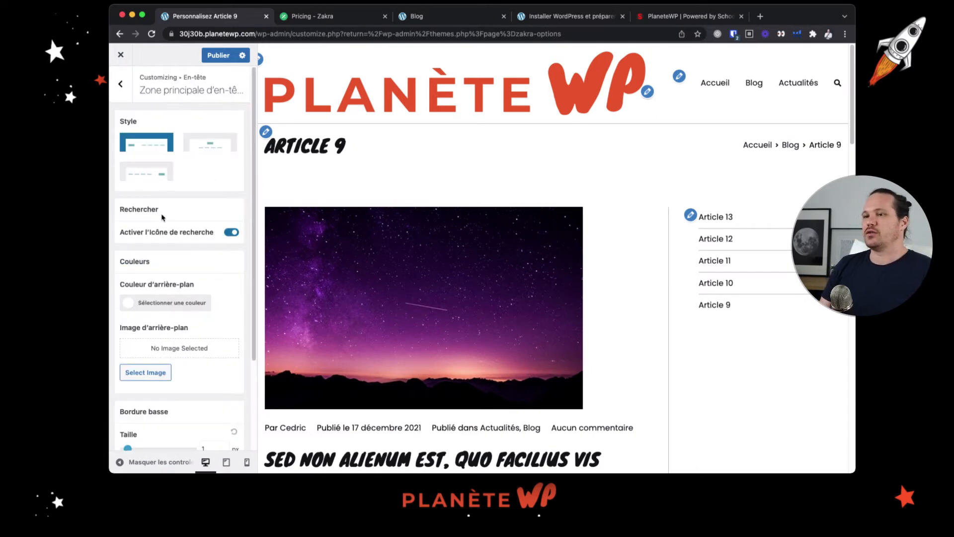
Open the header button settings and set the button text to "Call me !"
click(121, 84)
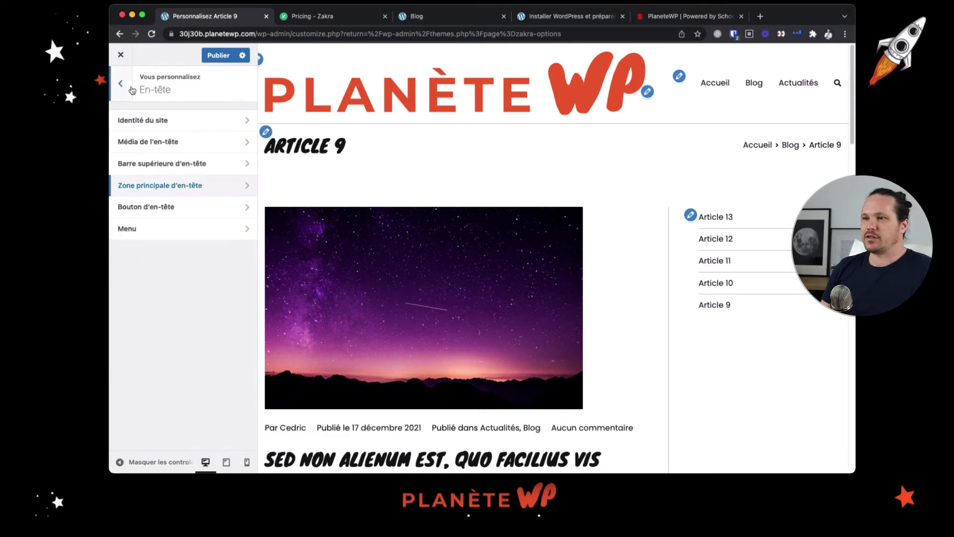
click(178, 206)
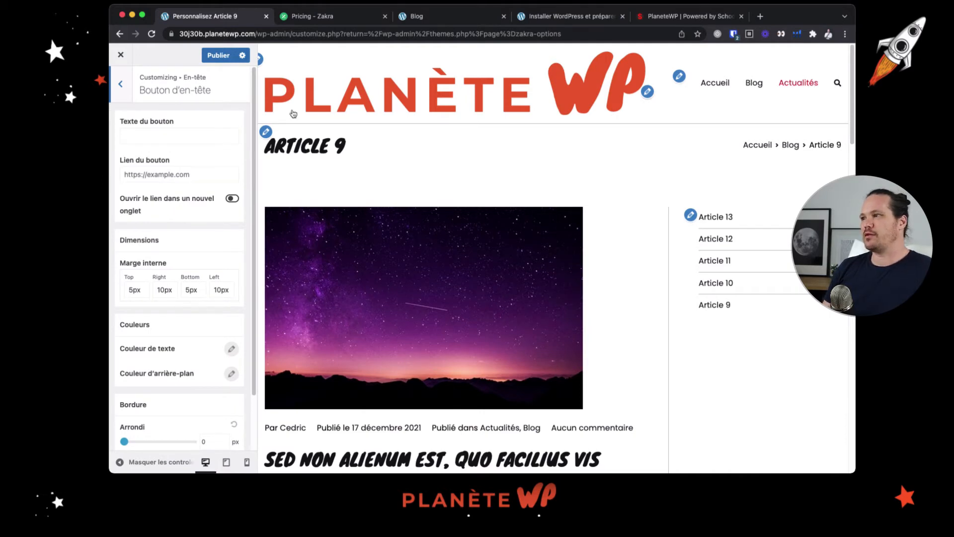
click(174, 129)
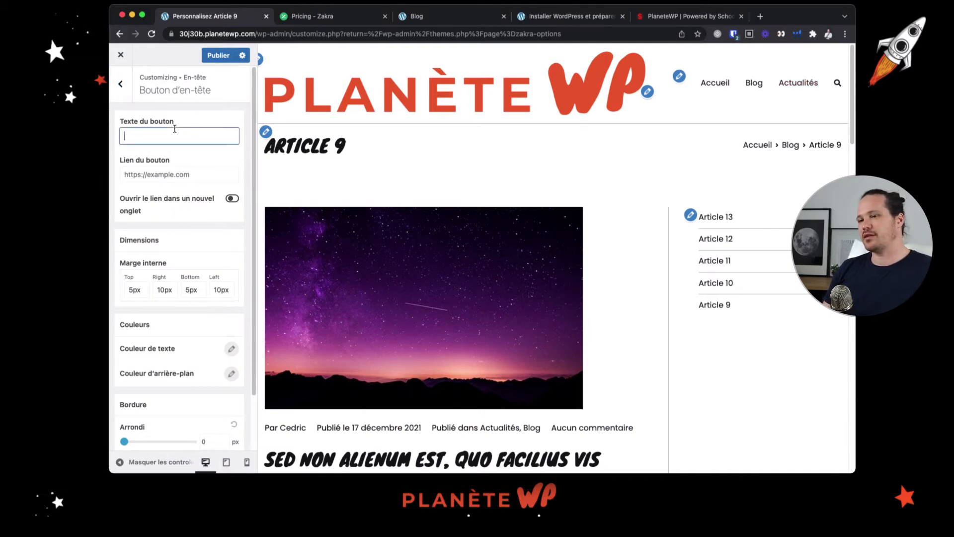
scroll(172, 166, down, 3)
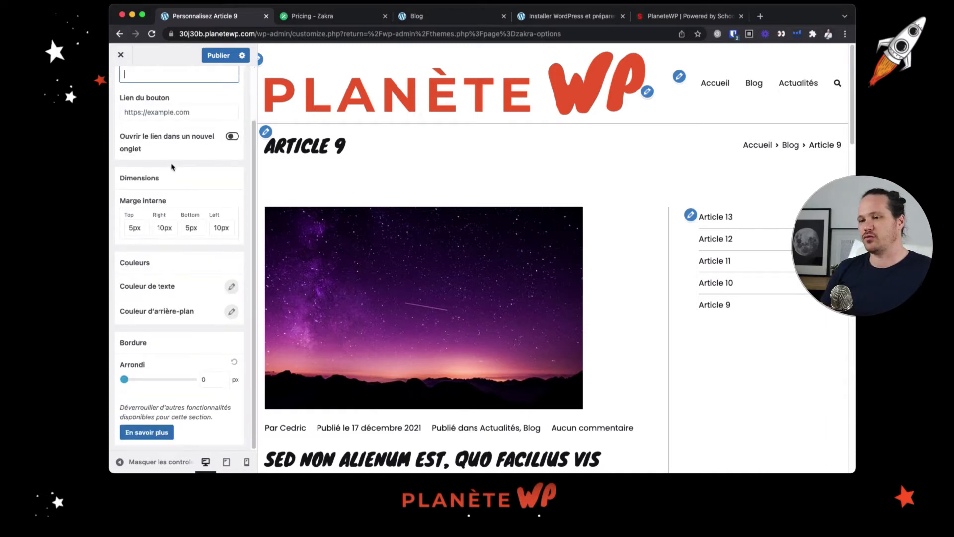
scroll(173, 167, up, 3)
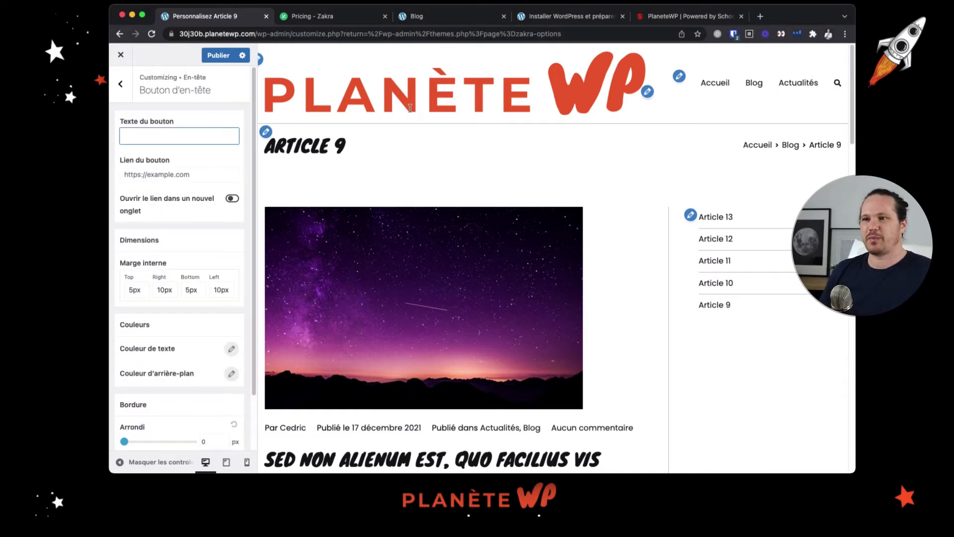
text(Call )
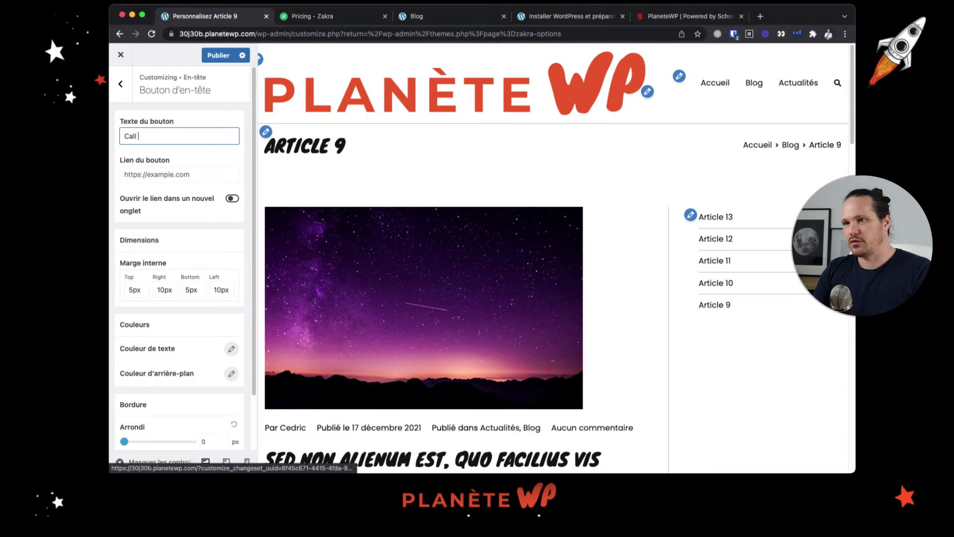
text(me)
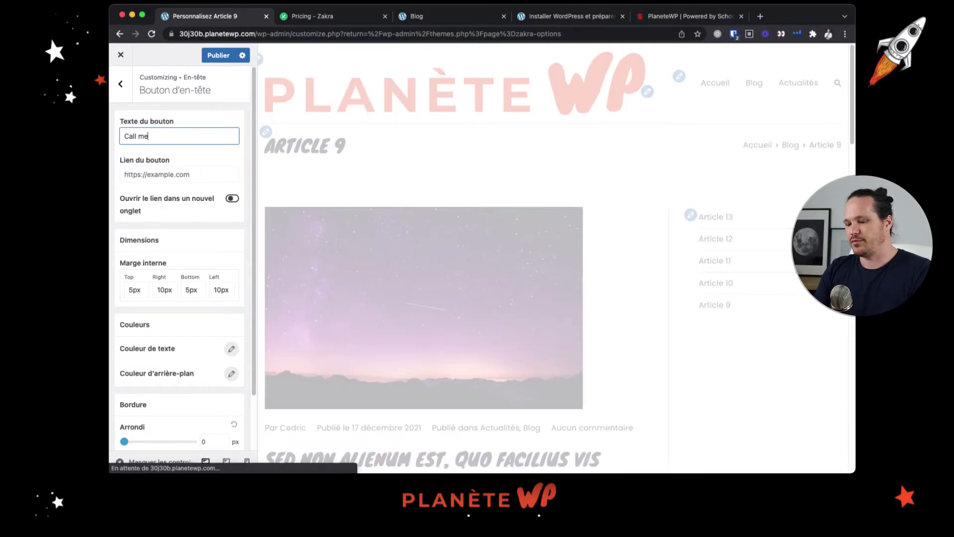
text( !)
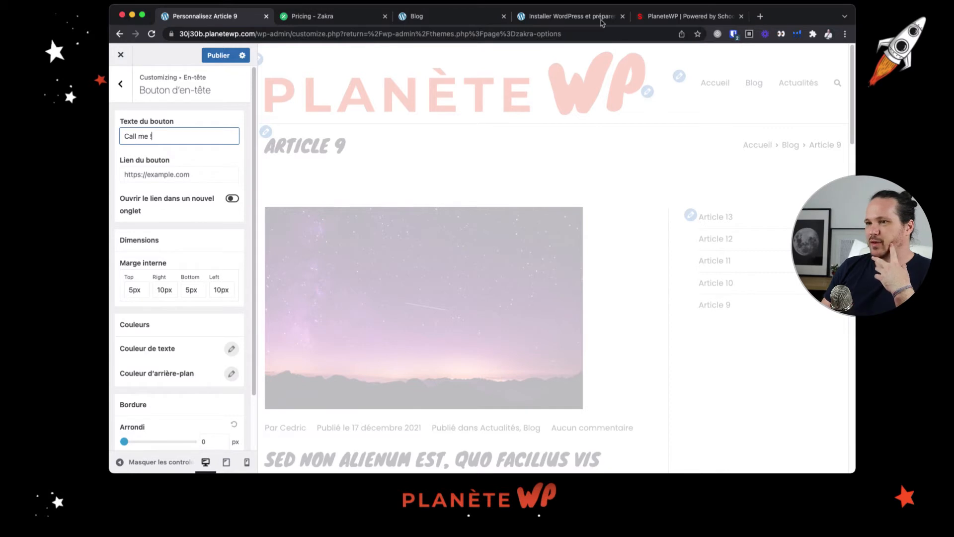
Set the header button's link to a mailto: link with the contact's e-mail address
click(147, 171)
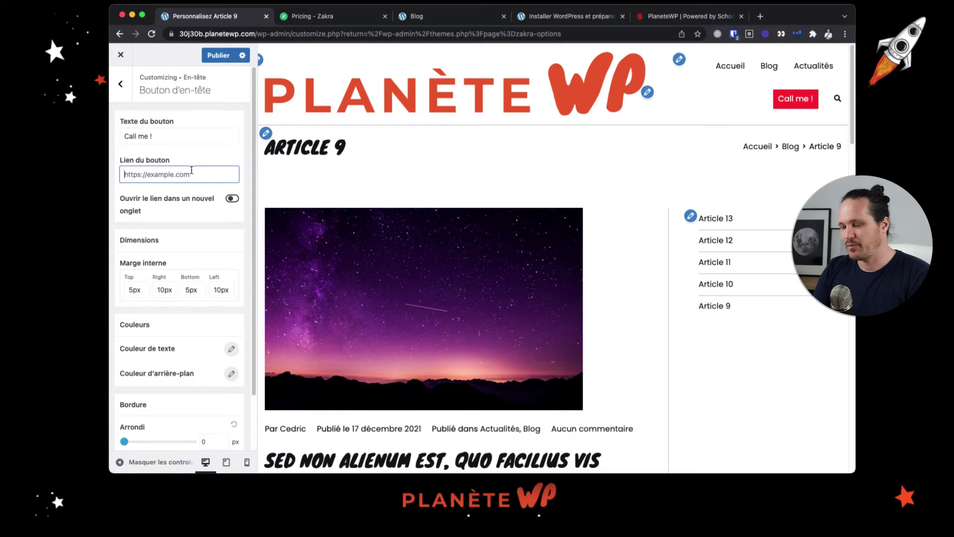
text(mailto)
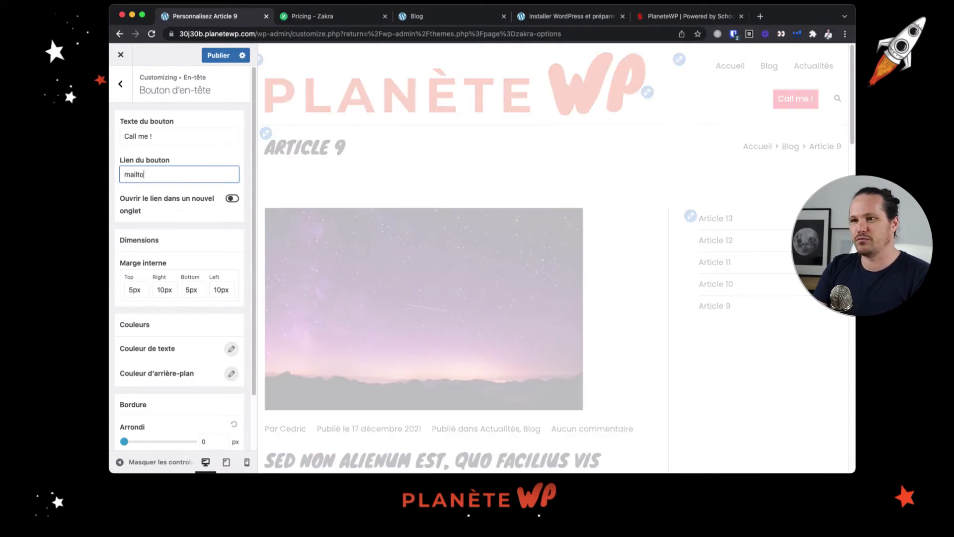
text(:)
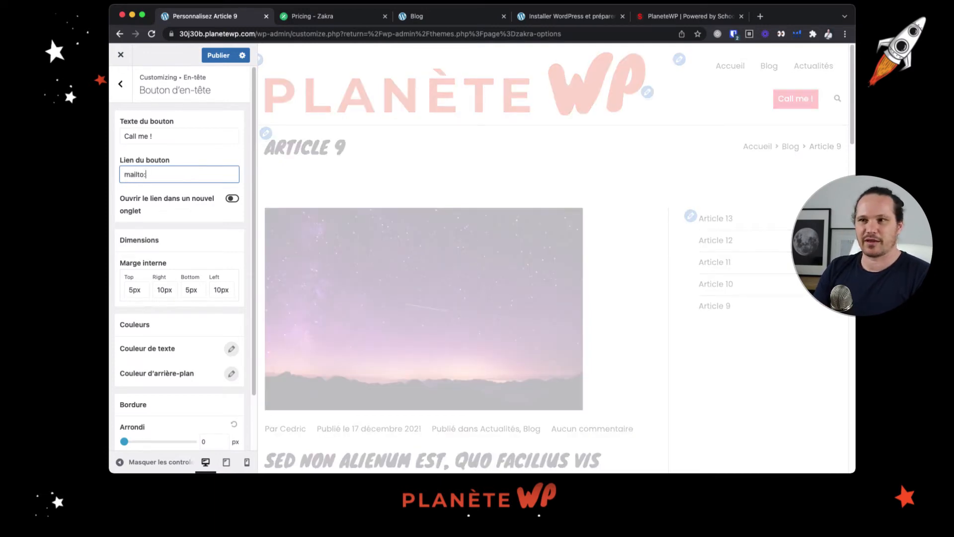
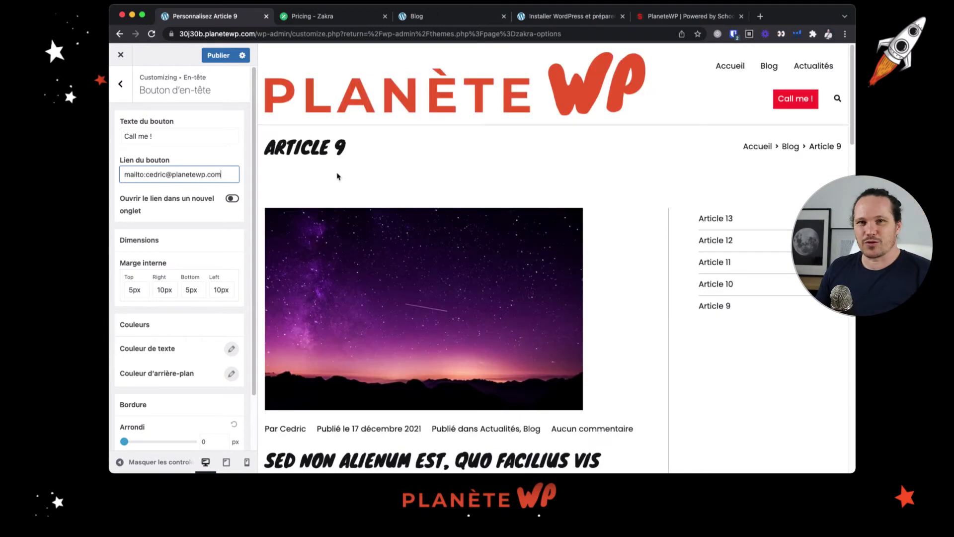
Publish the header button and test its e-mail link on the reloaded live blog page
click(800, 101)
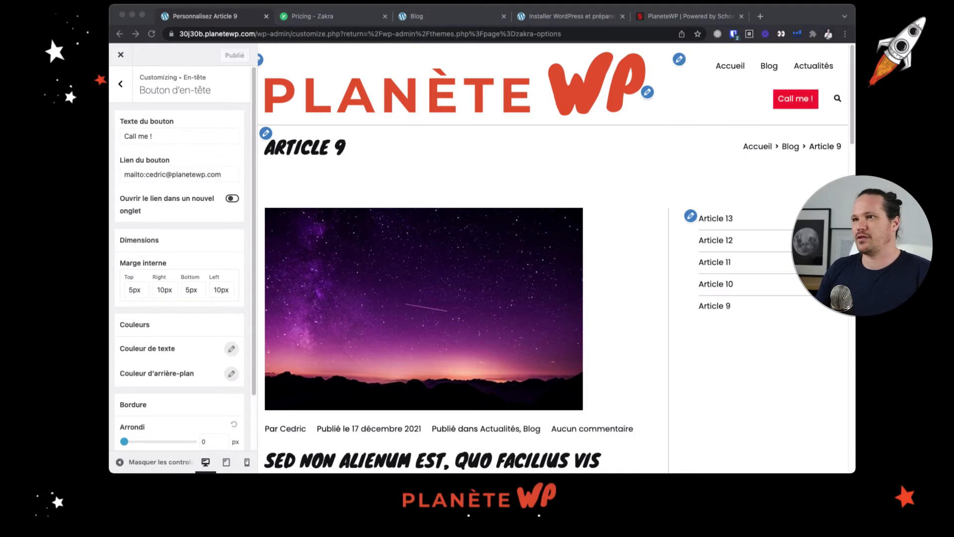
click(154, 35)
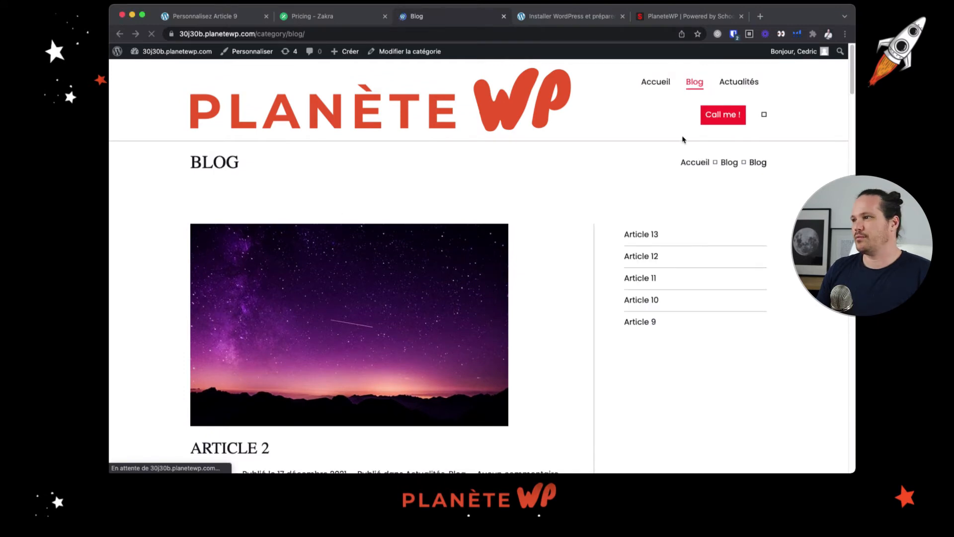
click(720, 120)
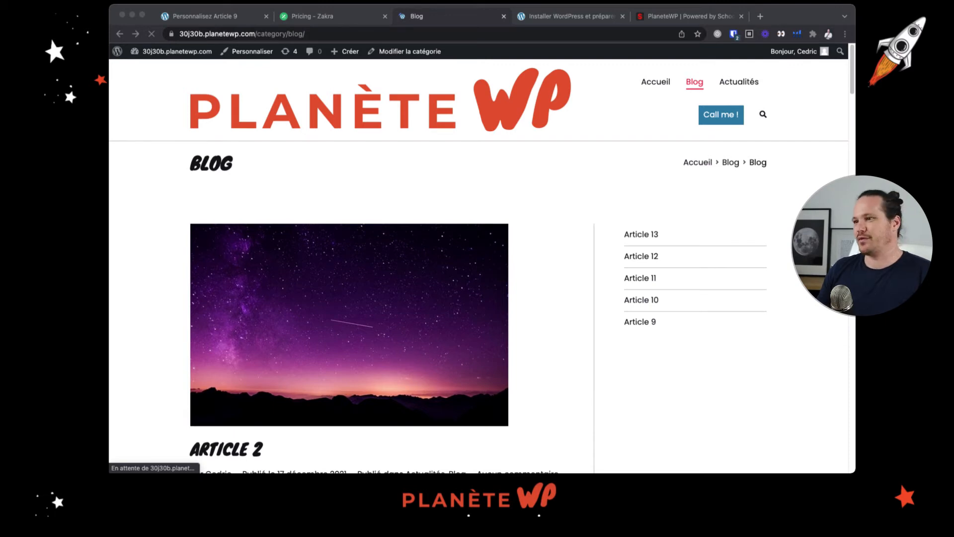
click(481, 290)
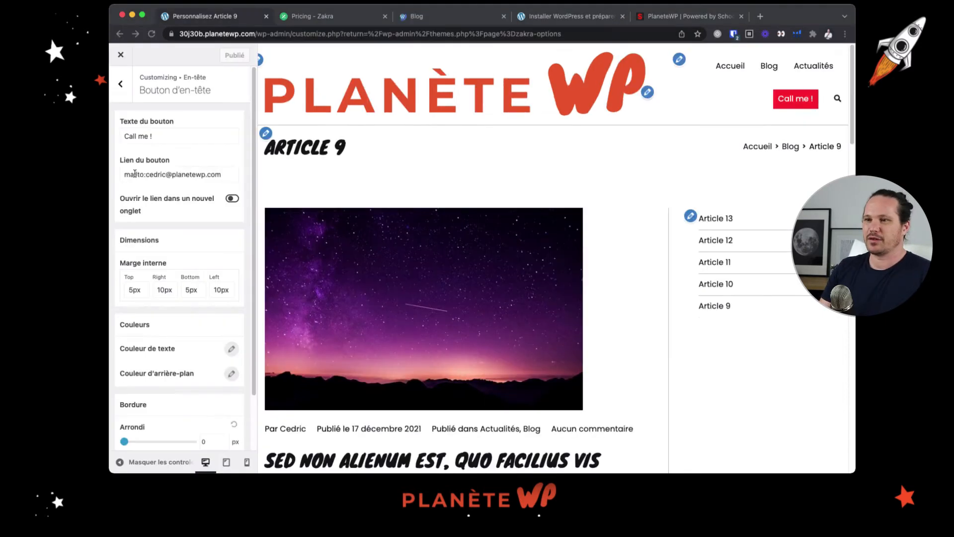
Replace the header button's link with a tel: link containing the contact's phone number
click(135, 174)
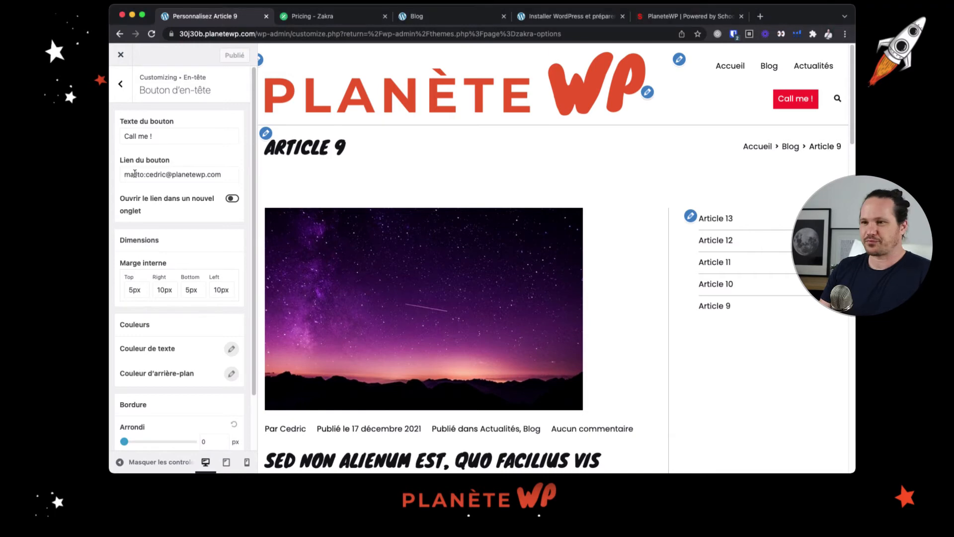
double_click(135, 174)
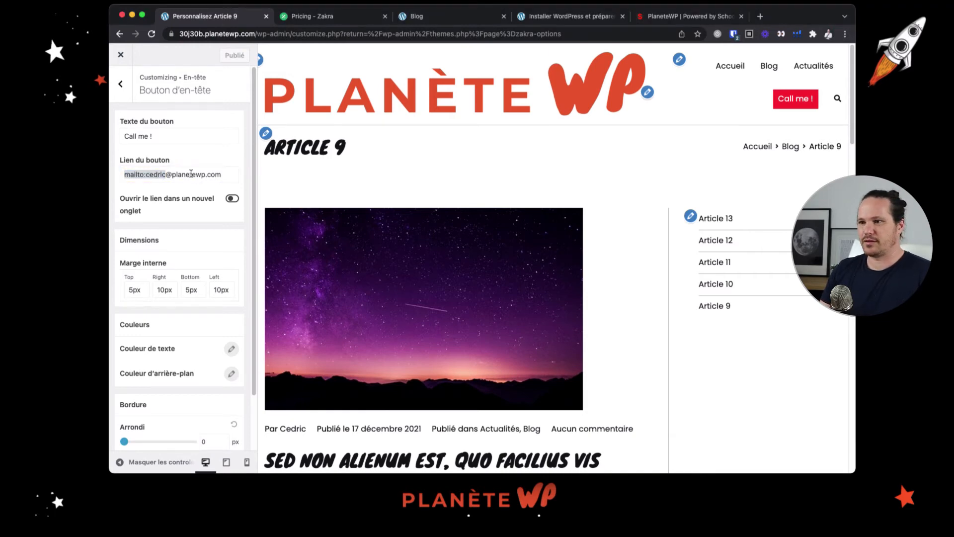
click(165, 176)
key(super+a)
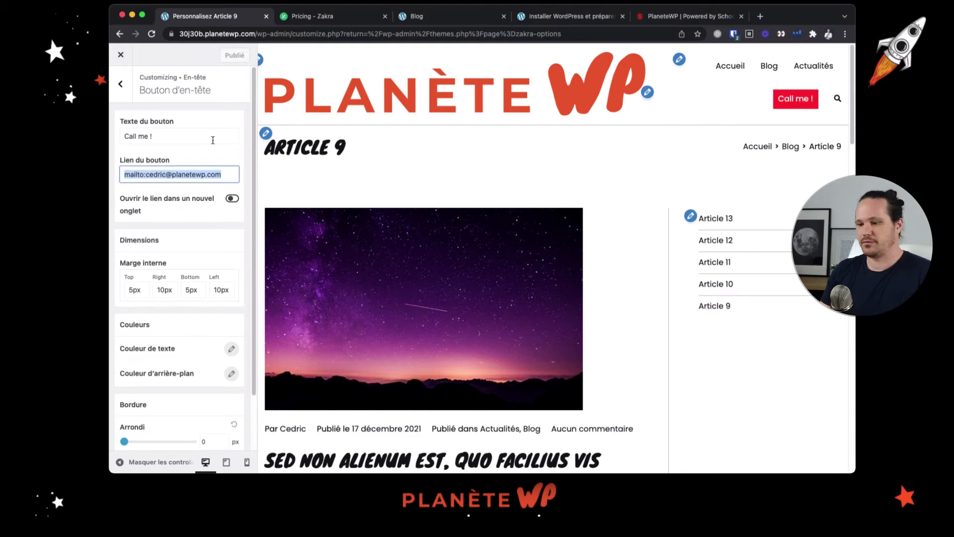
click(162, 174)
key(super+BackSpace)
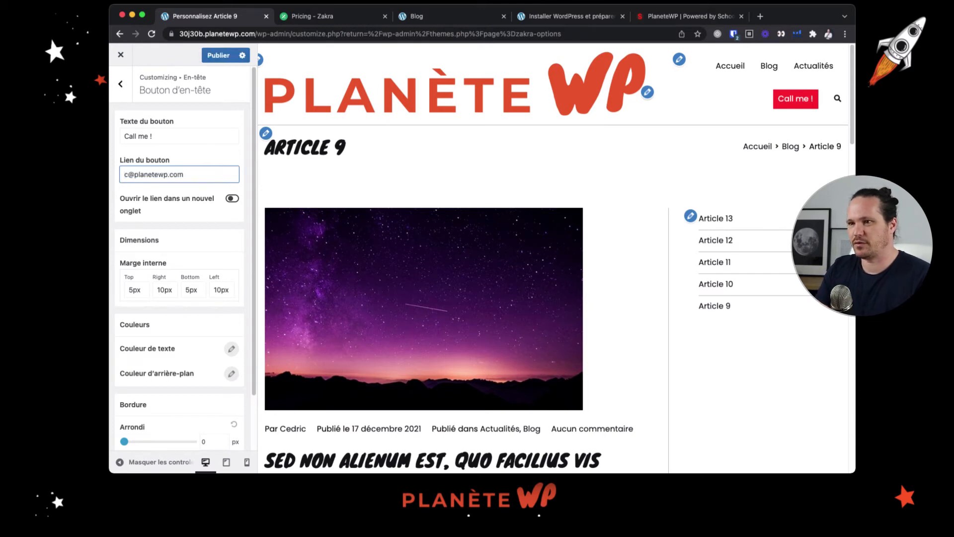
key(super+a)
key(BackSpace)
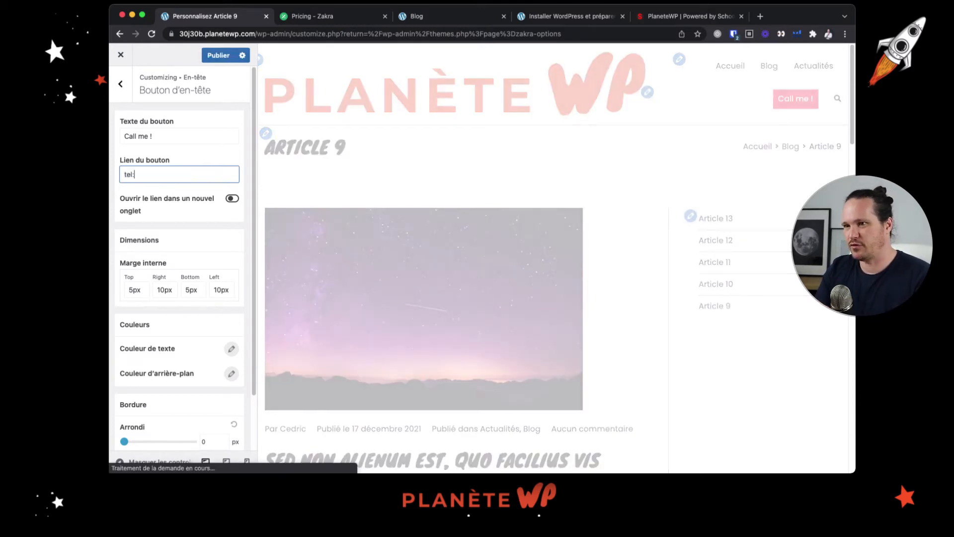
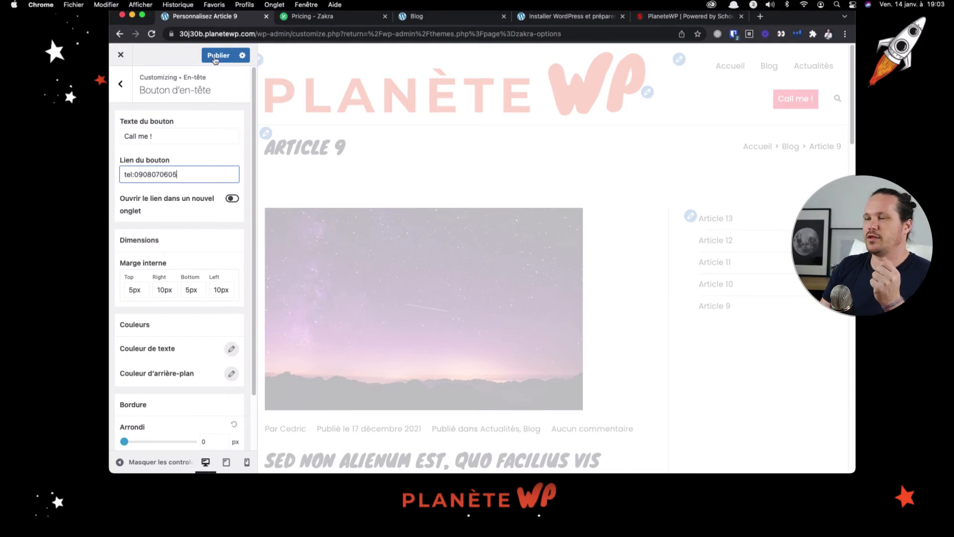
Test the header button's phone link on the reloaded live site and dismiss the call prompts
click(448, 20)
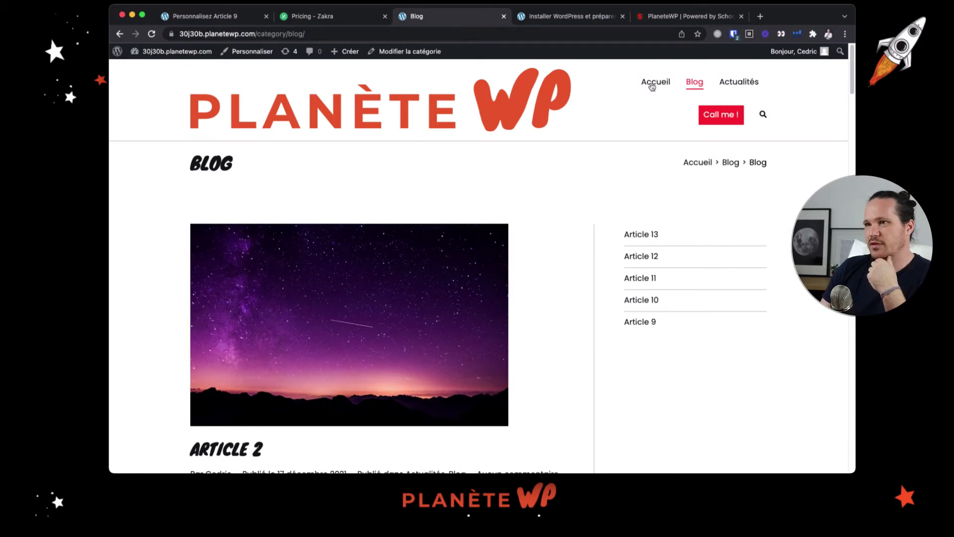
click(151, 35)
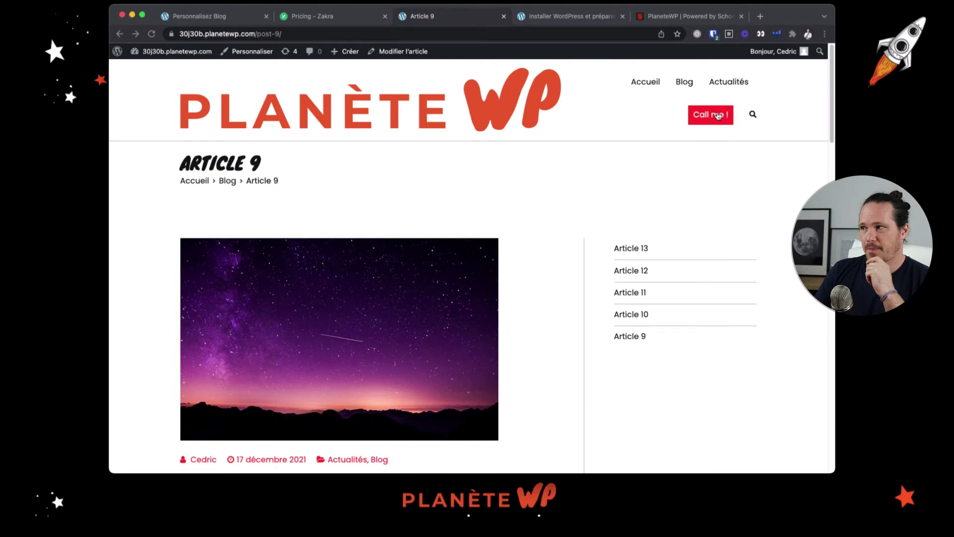
click(717, 121)
click(717, 121)
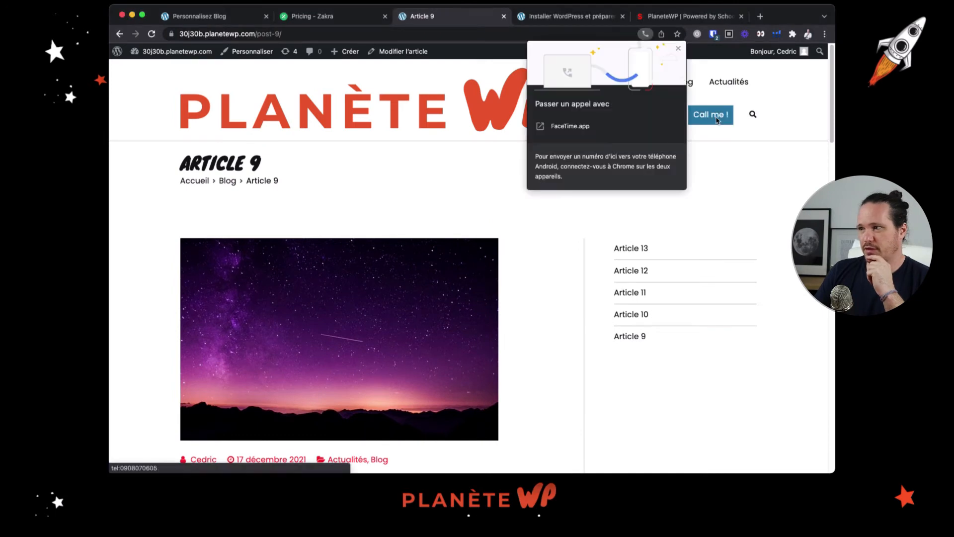
click(679, 49)
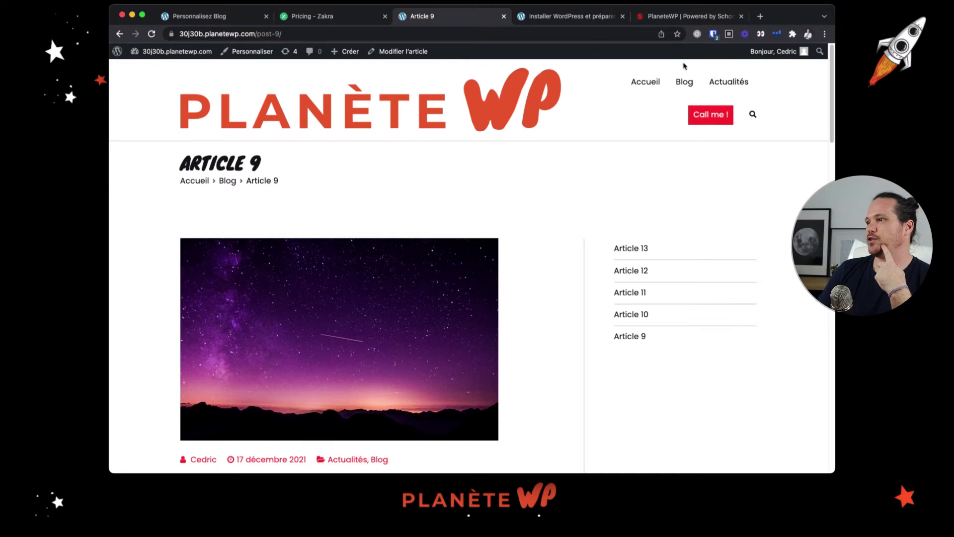
click(714, 118)
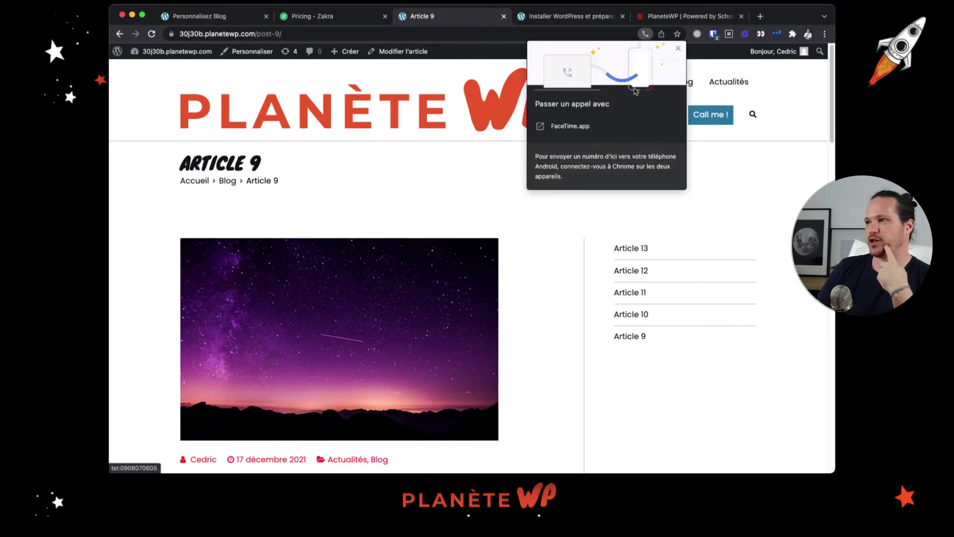
click(678, 49)
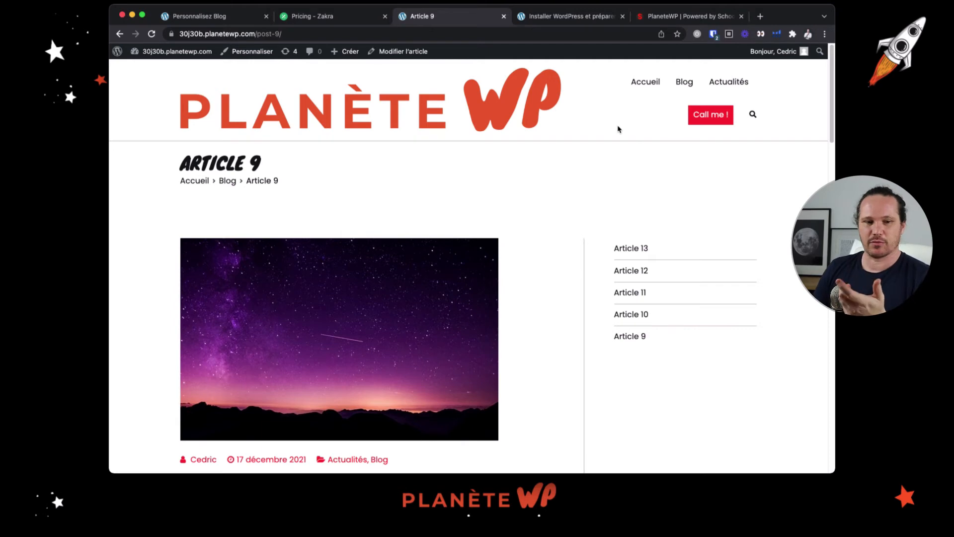
Return to the customizer and review the header button's padding, text colour, background colour and border radius options
click(213, 19)
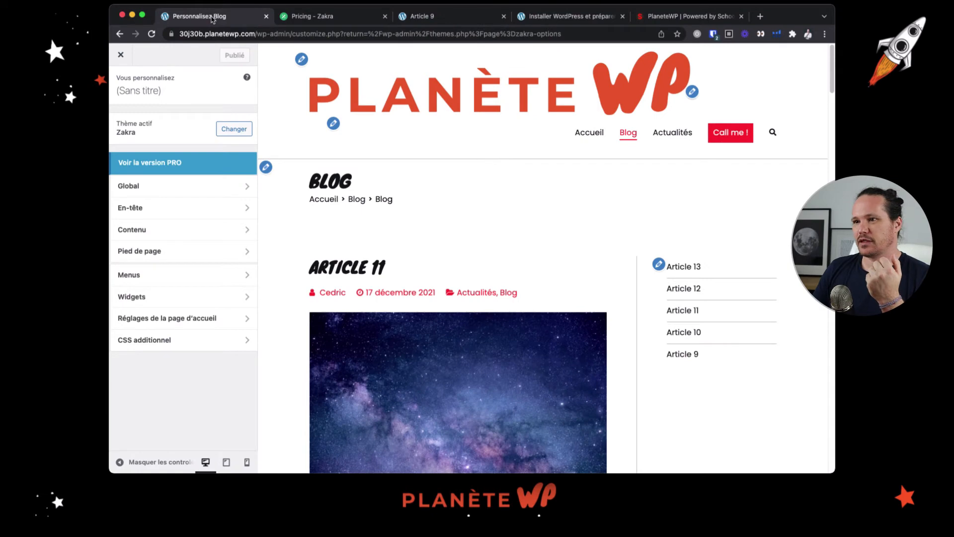
click(149, 210)
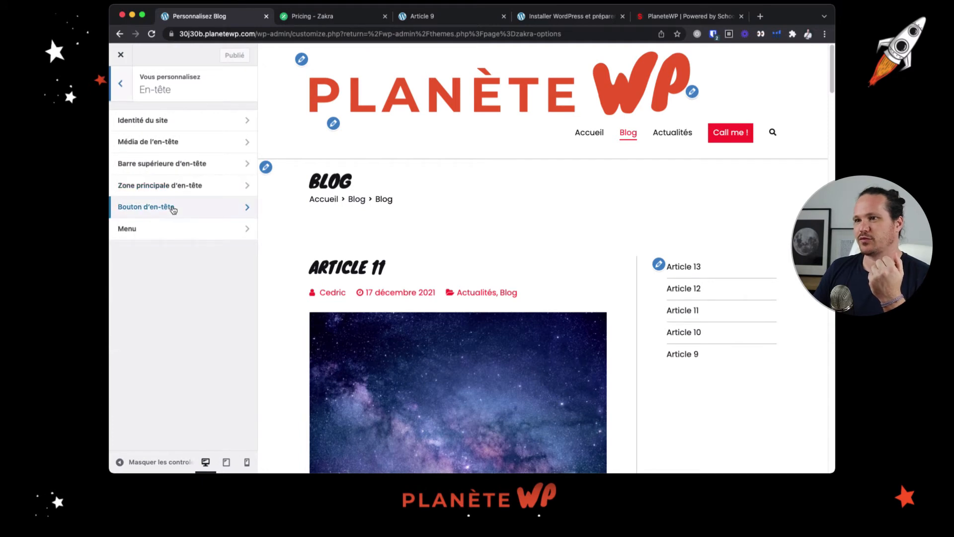
click(173, 210)
scroll(179, 162, down, 3)
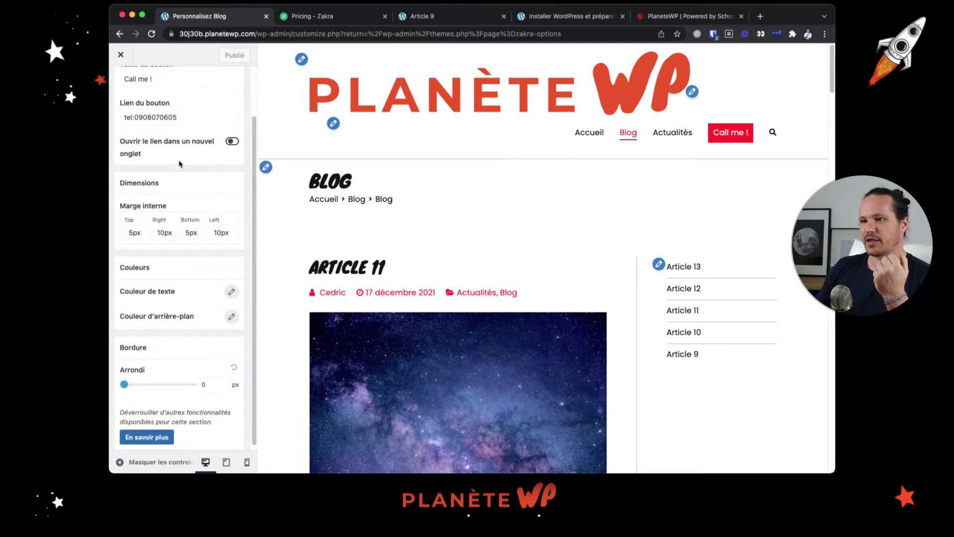
scroll(176, 169, down, 1)
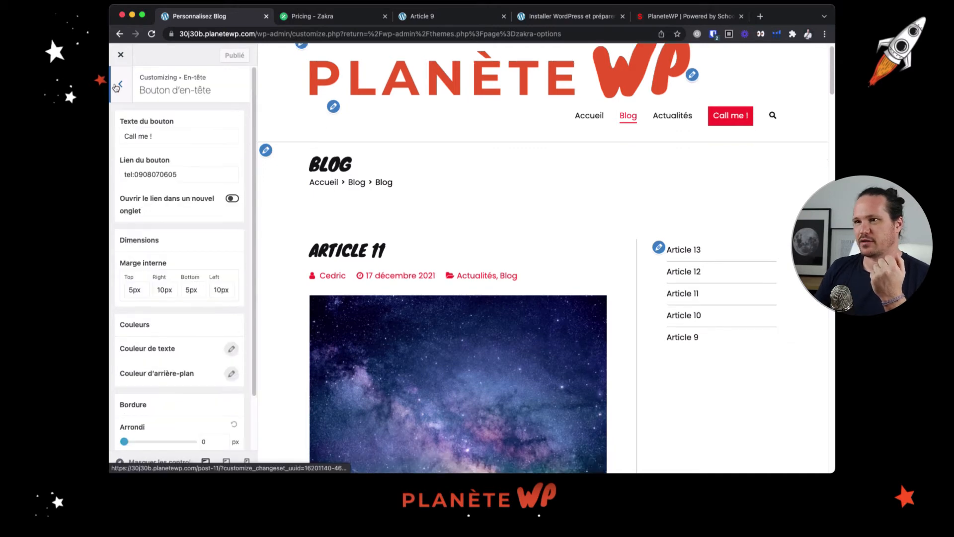
click(118, 86)
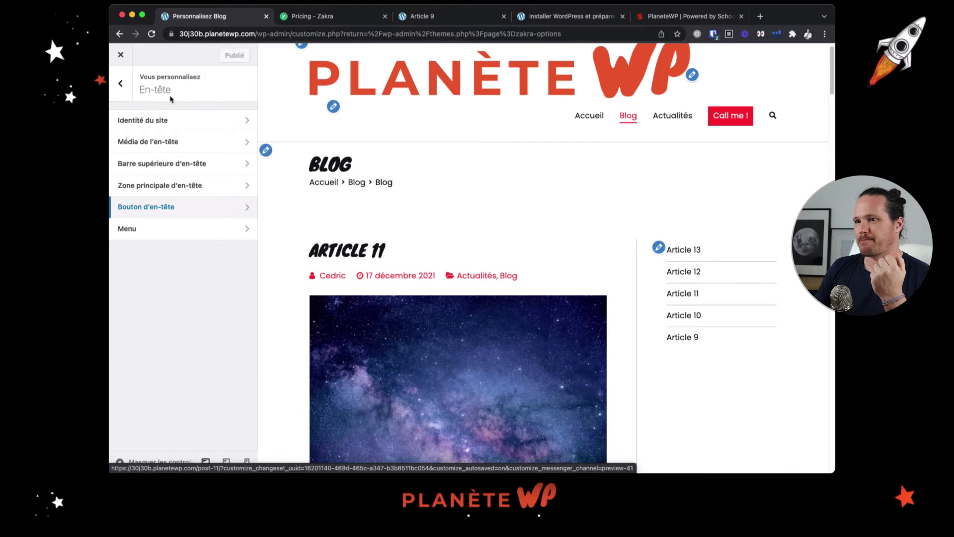
Enable keeping the main menu items on a single line in the header's menu settings
click(167, 229)
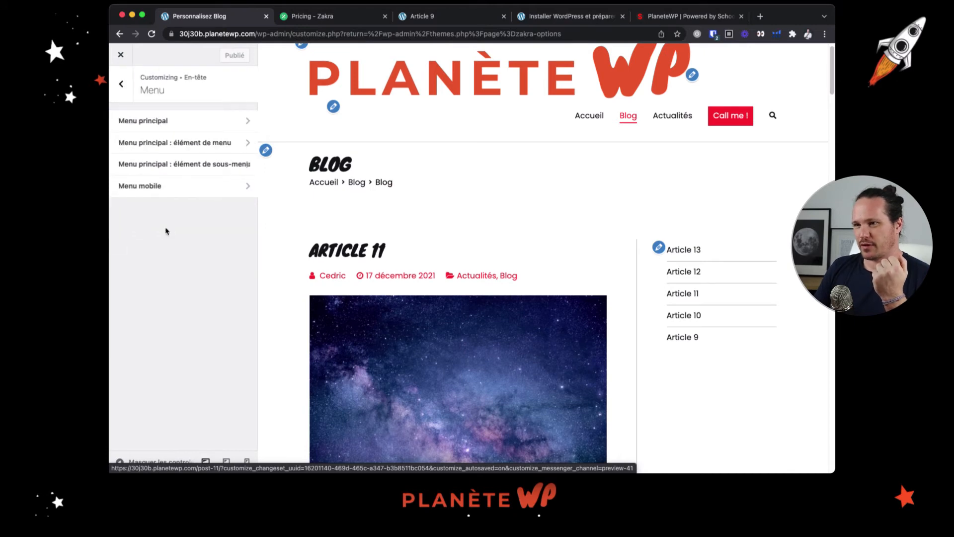
click(187, 125)
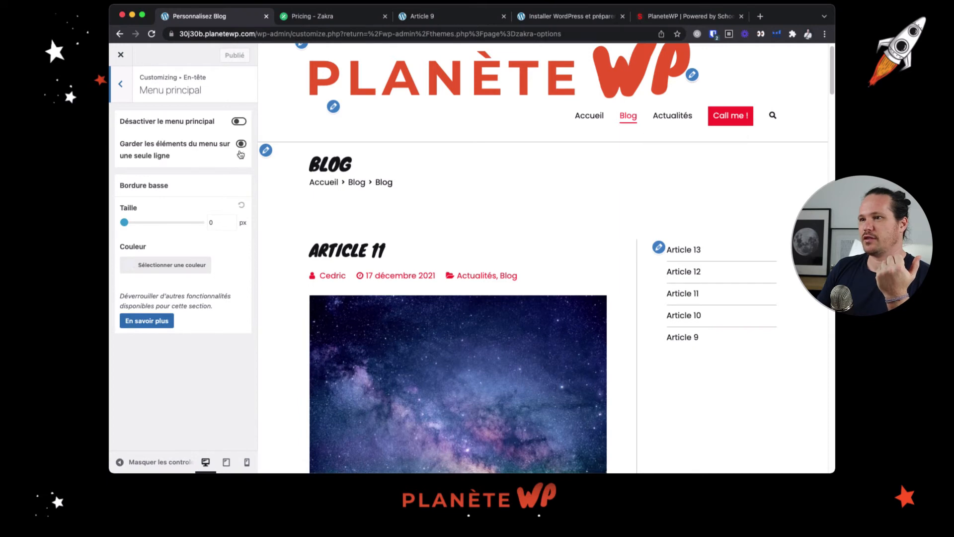
click(241, 146)
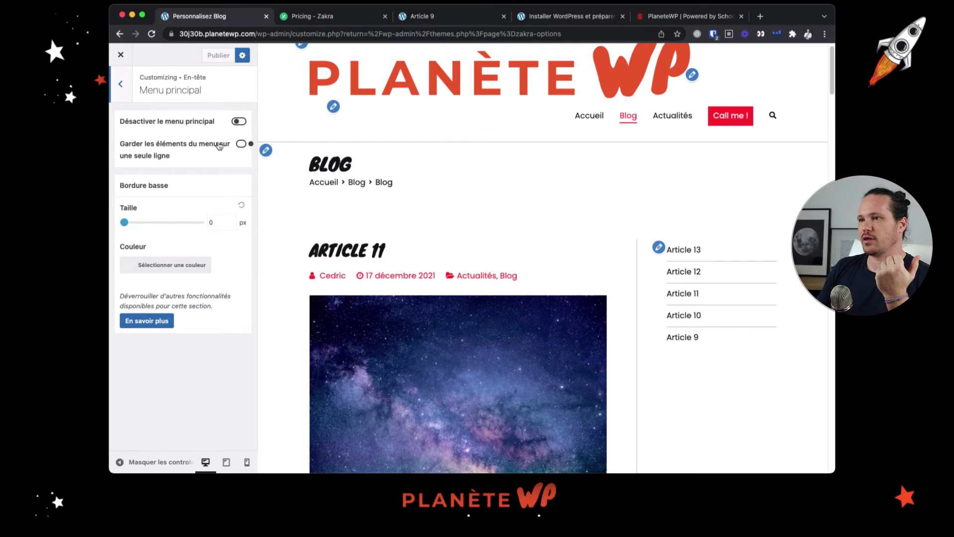
click(237, 144)
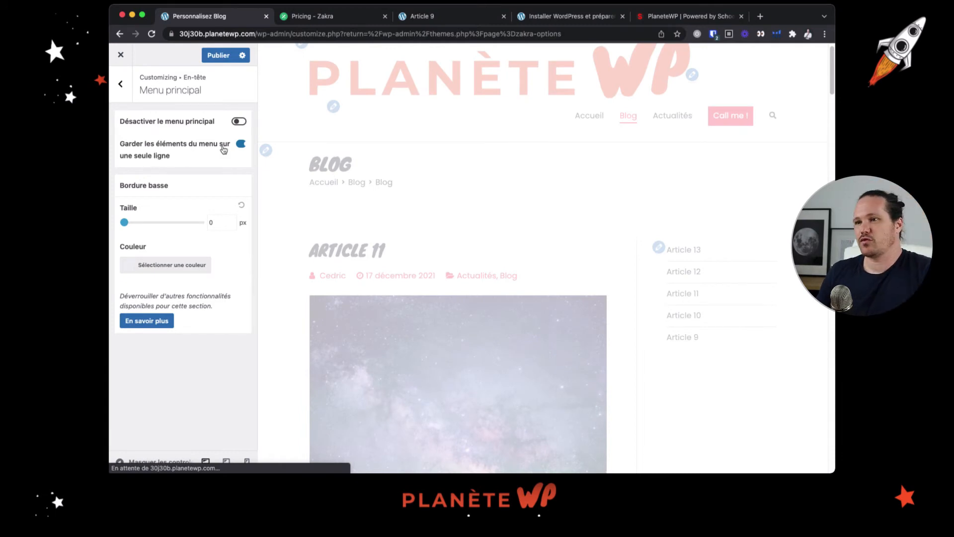
key(Escape)
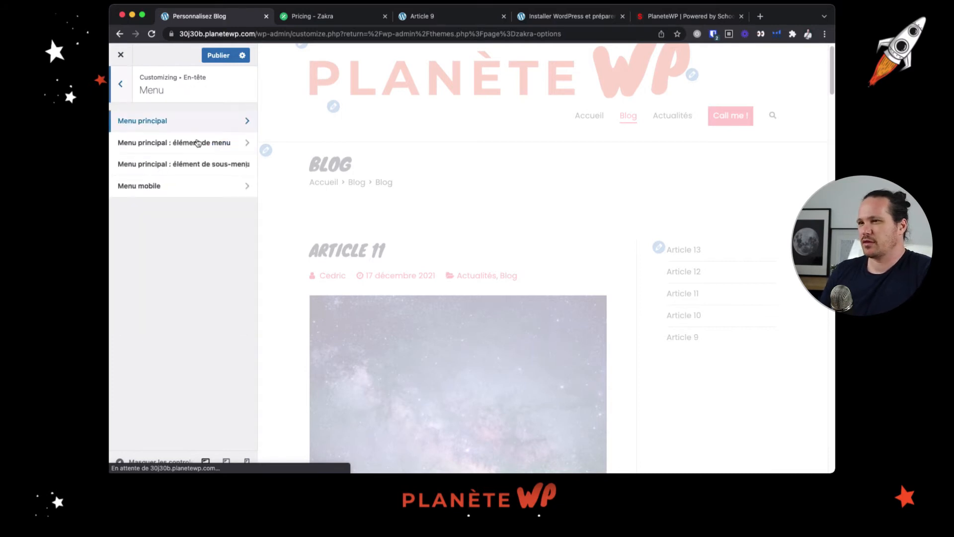
Examine the active item style choices for the main menu items, leaving the style on "Souligner la bordure"
click(198, 145)
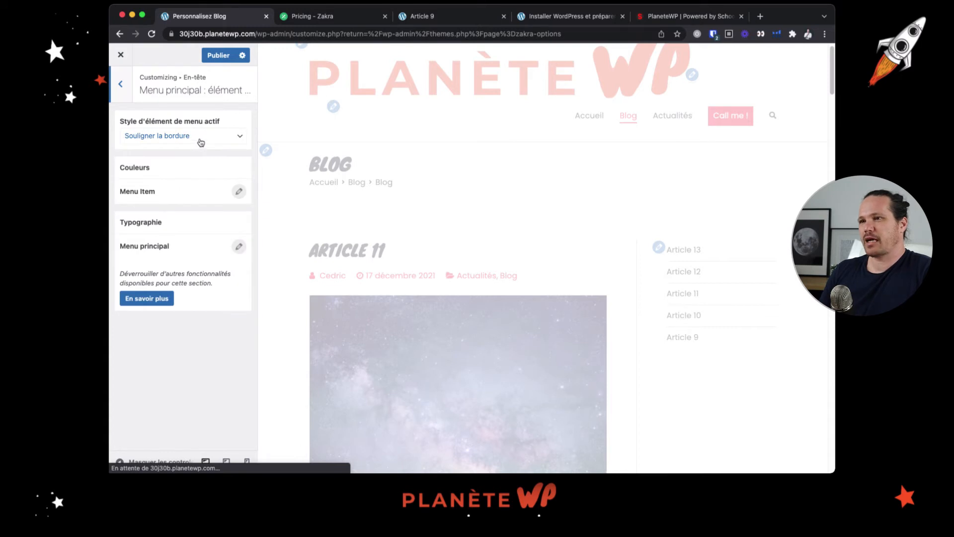
click(201, 142)
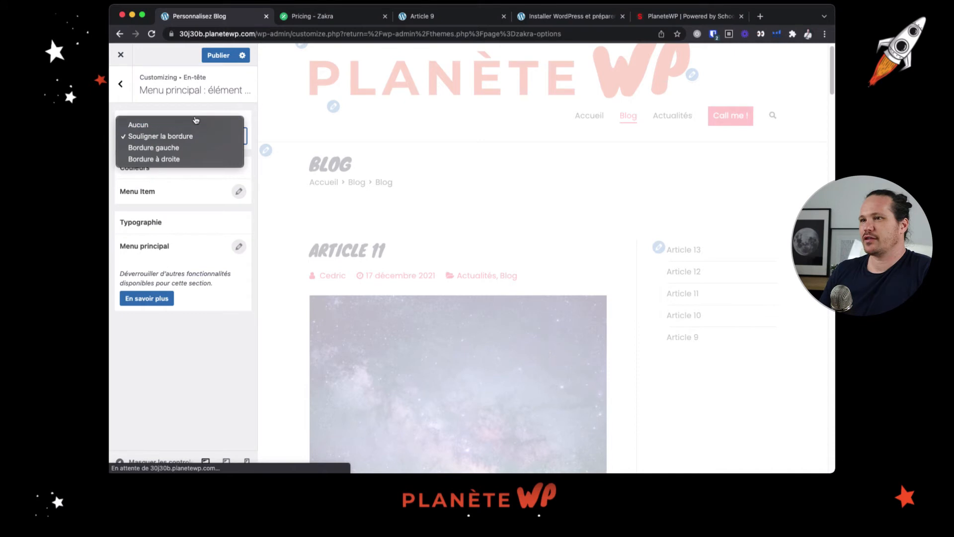
click(214, 109)
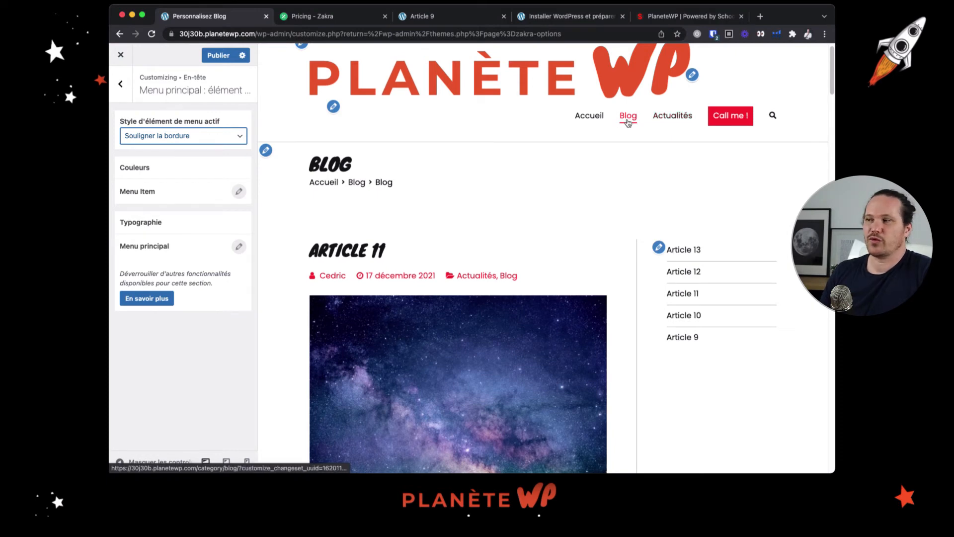
click(221, 138)
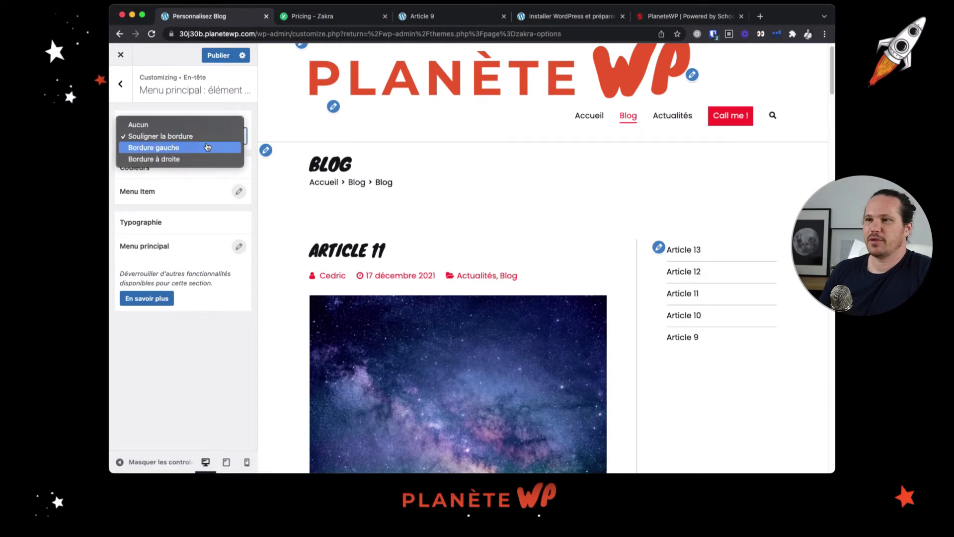
click(246, 112)
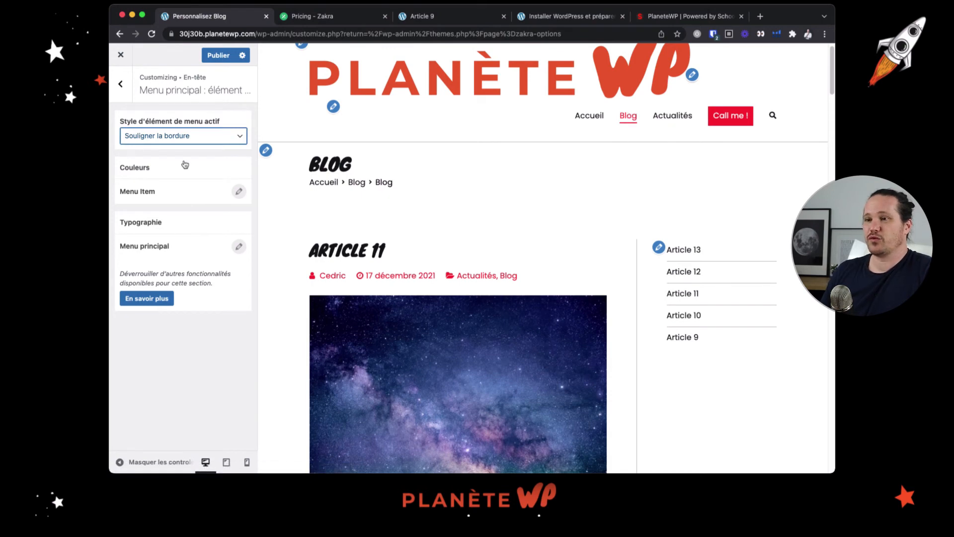
click(131, 94)
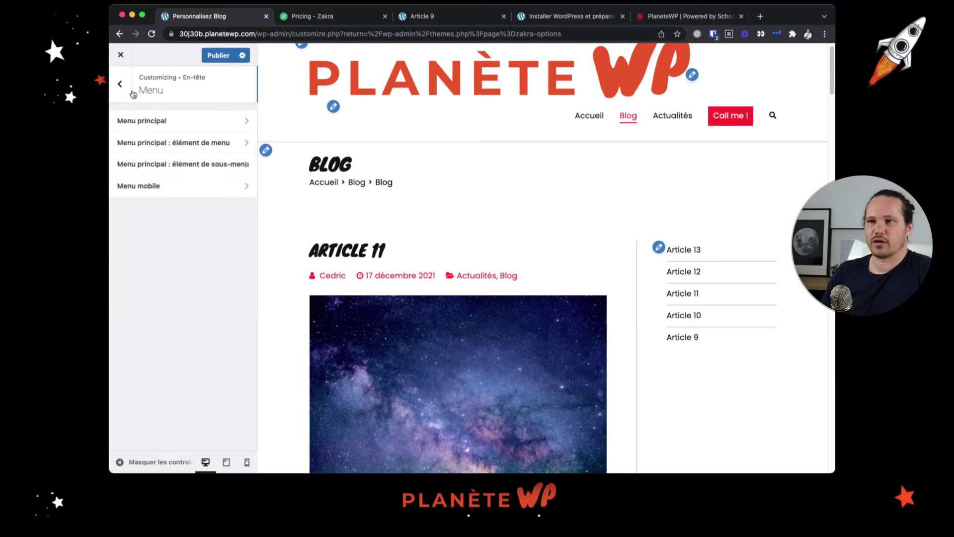
Review the typography settings of the main menu's submenu items and of the mobile menu
click(196, 164)
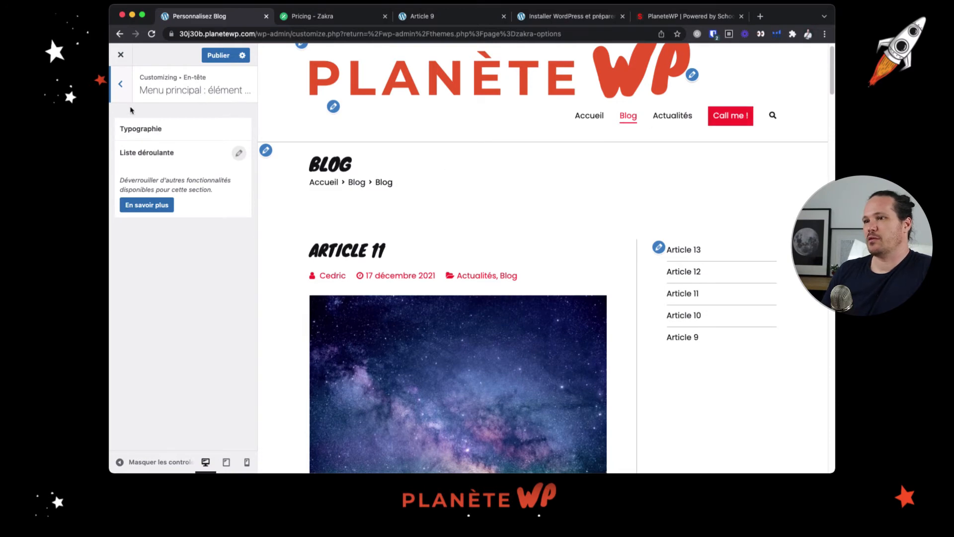
click(119, 89)
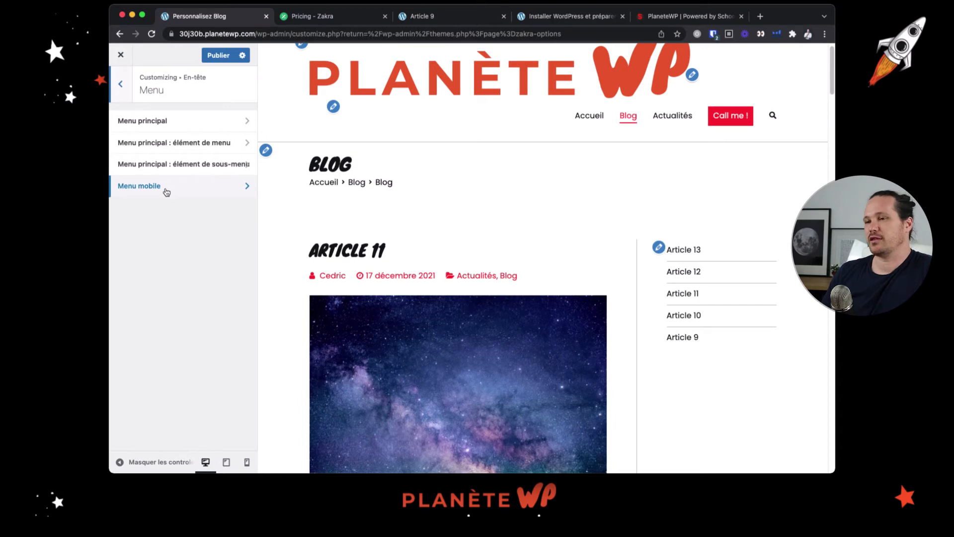
click(166, 189)
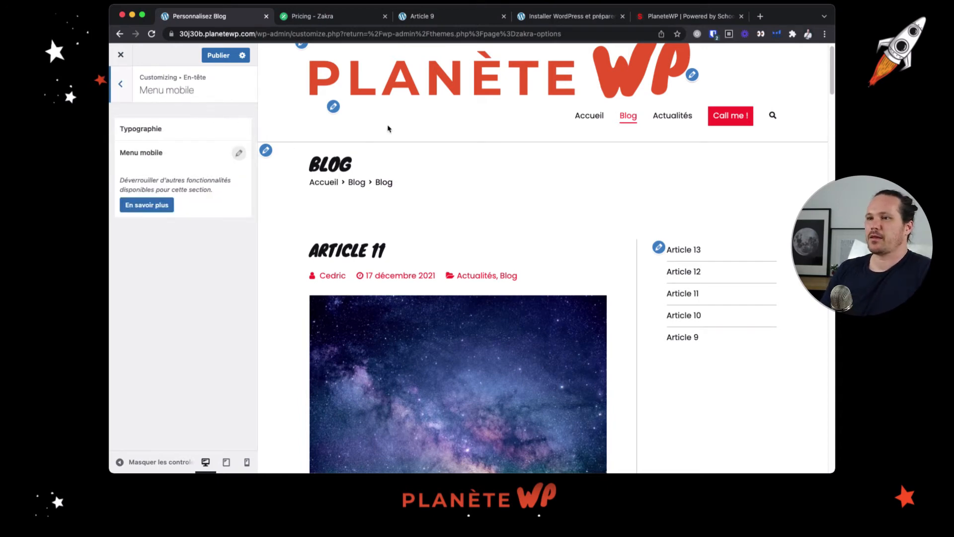
click(239, 154)
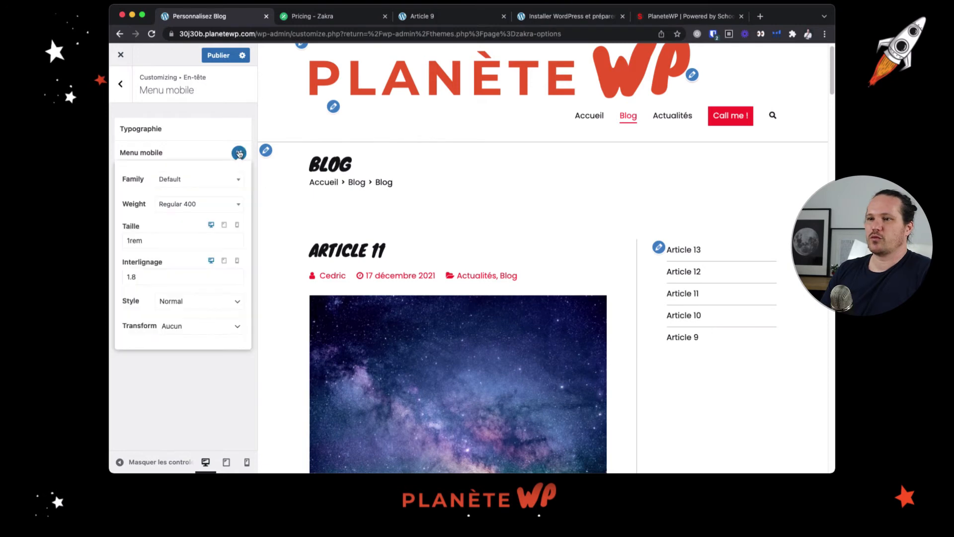
click(239, 154)
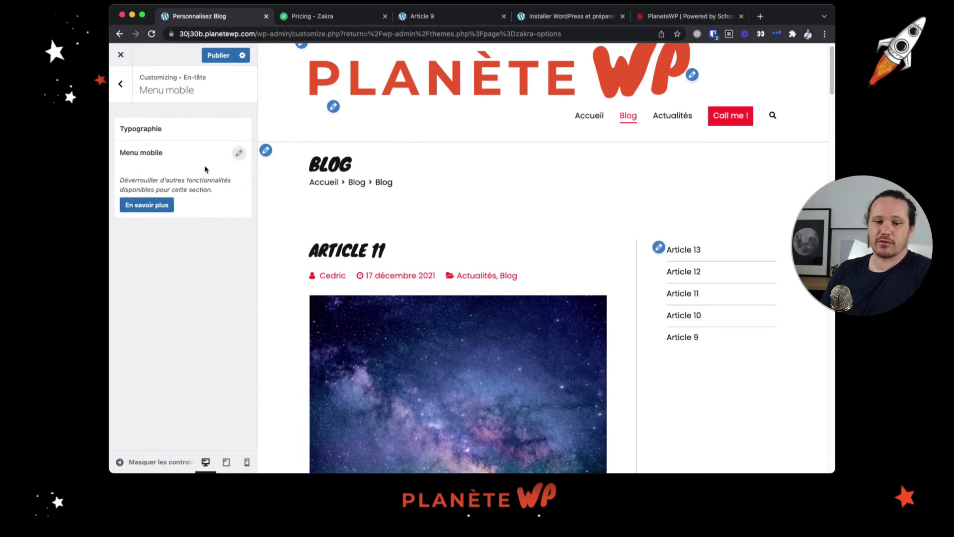
click(127, 87)
click(127, 87)
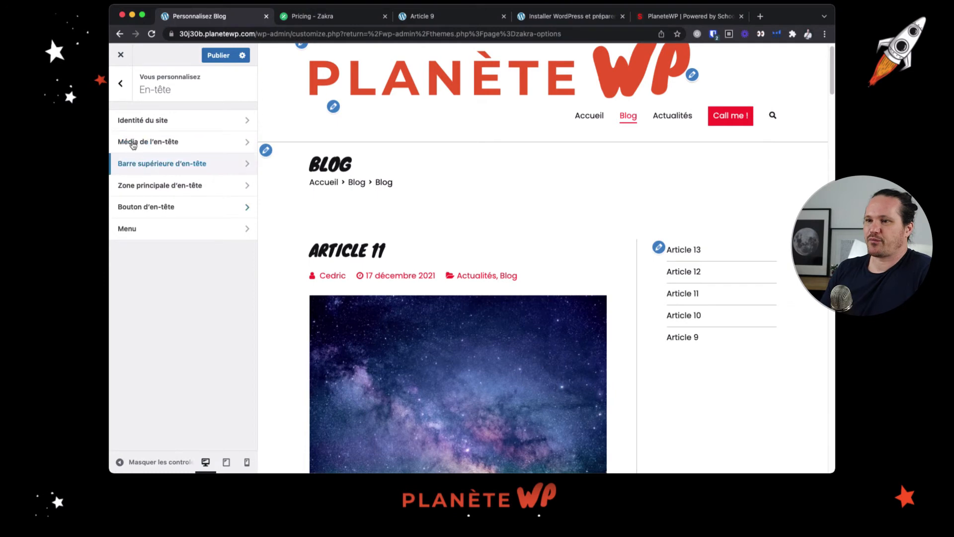
Try the page header's alignment layouts in the content settings, ending on the left-aligned title above the breadcrumb
click(121, 85)
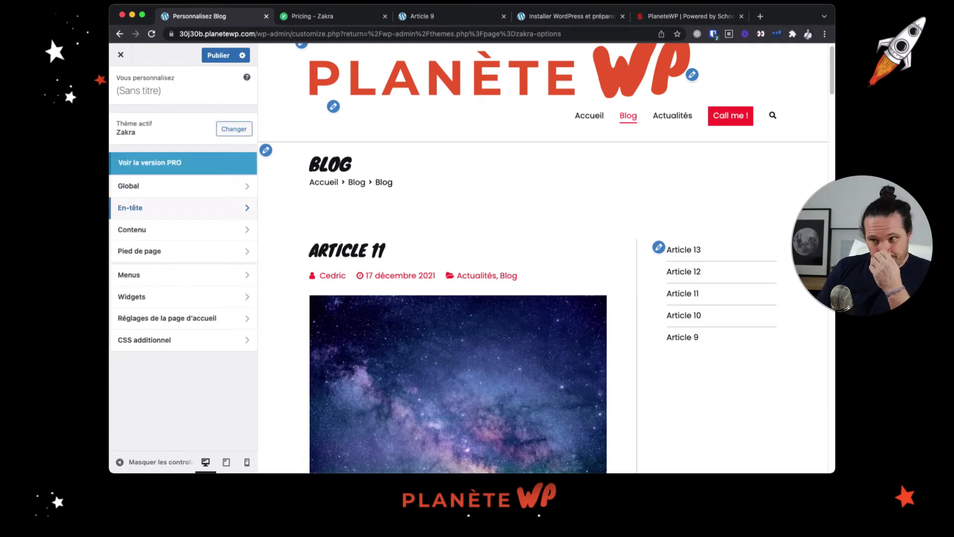
click(213, 231)
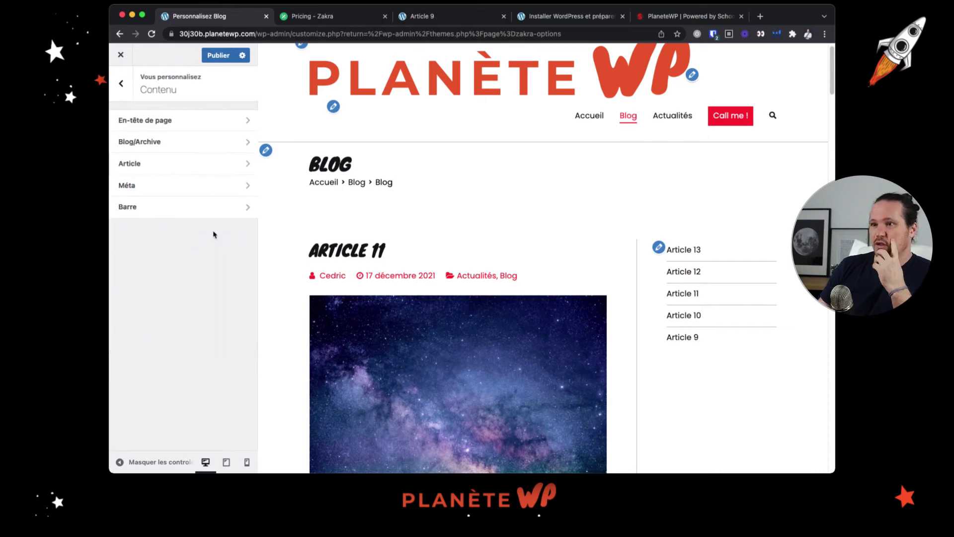
click(203, 126)
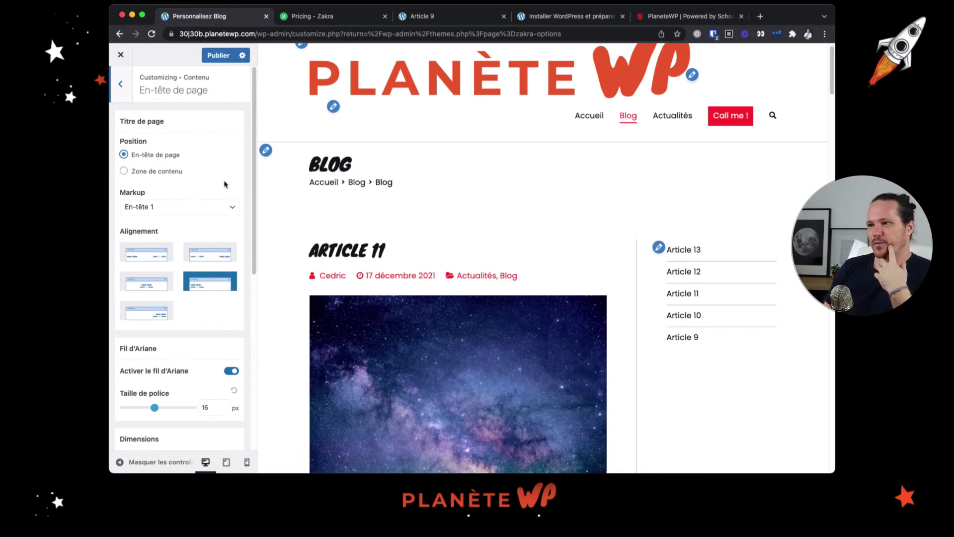
click(153, 259)
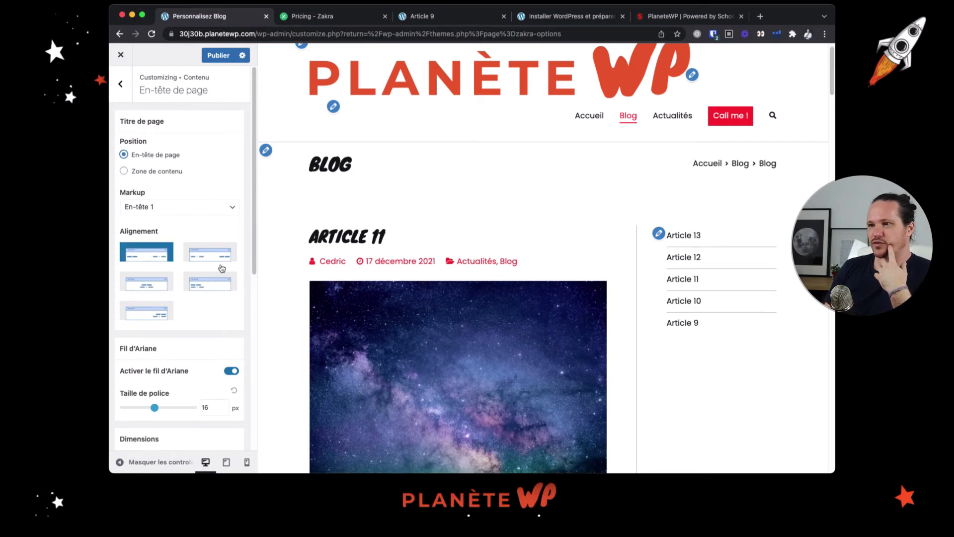
click(216, 291)
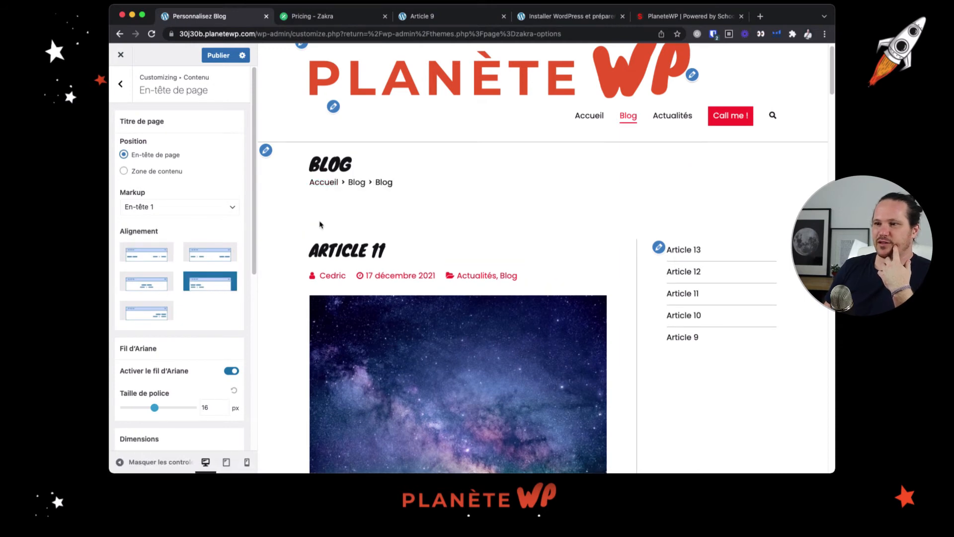
click(162, 292)
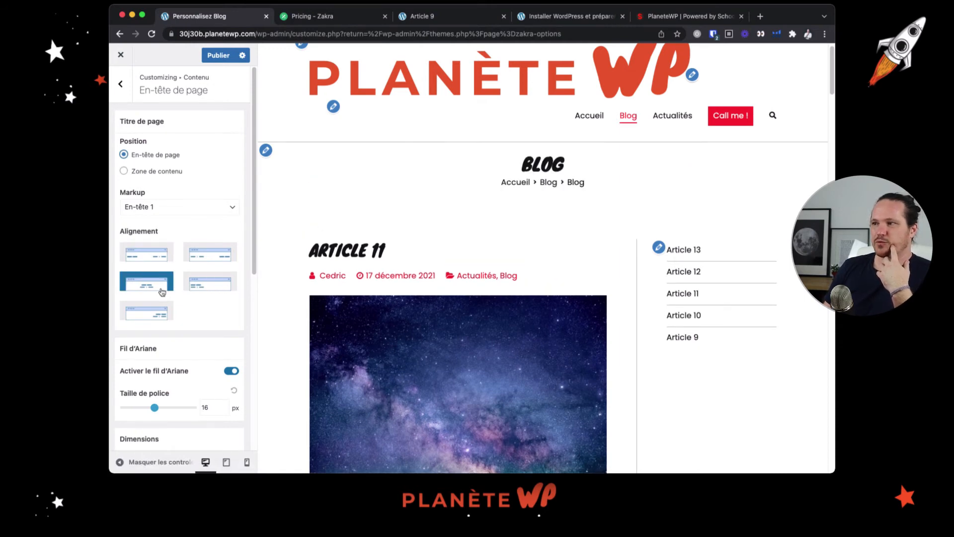
click(166, 317)
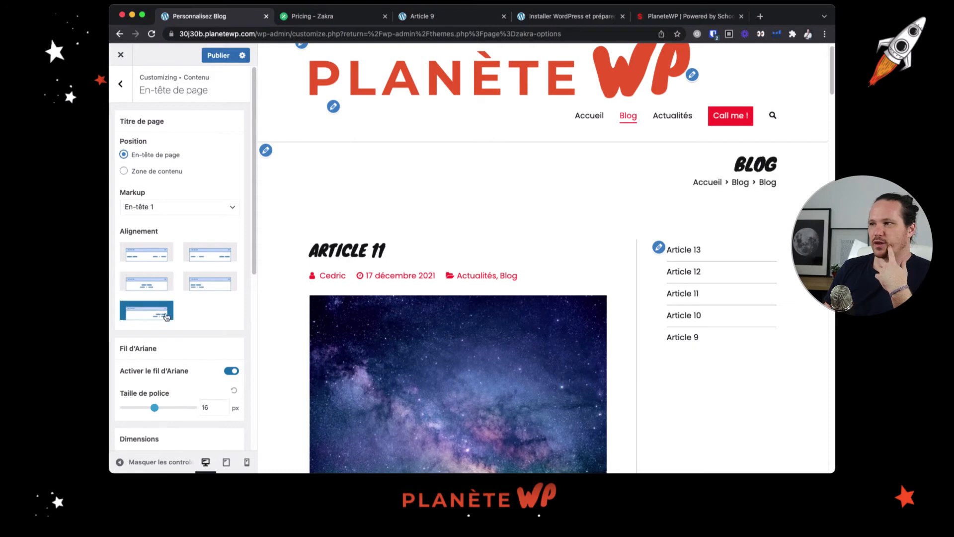
click(211, 257)
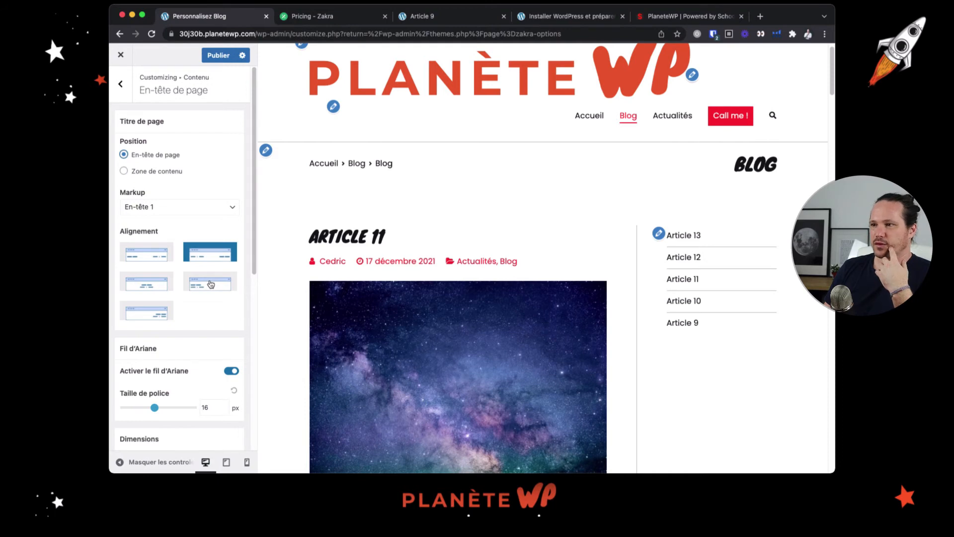
click(210, 284)
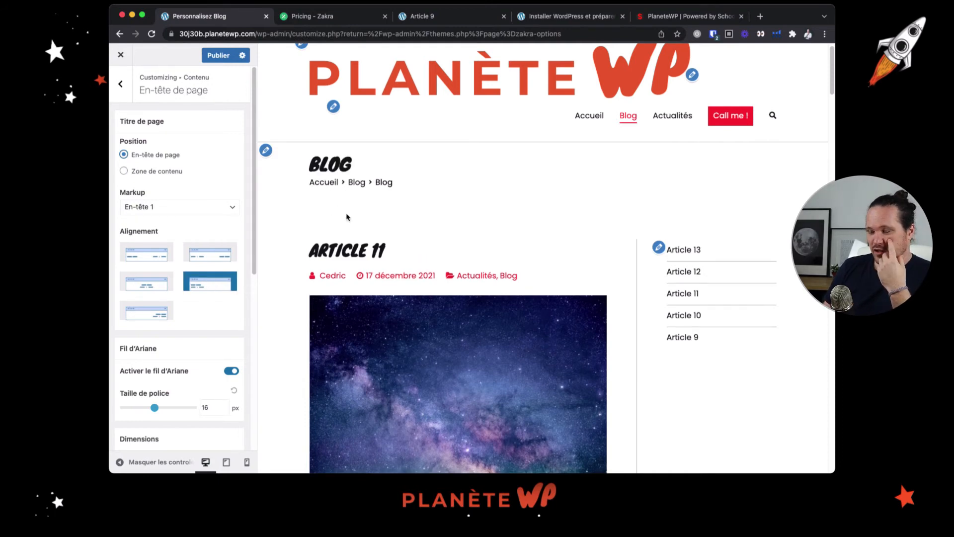
Set the page header's background colour to grey, rgb(160,160,160)
scroll(196, 255, down, 3)
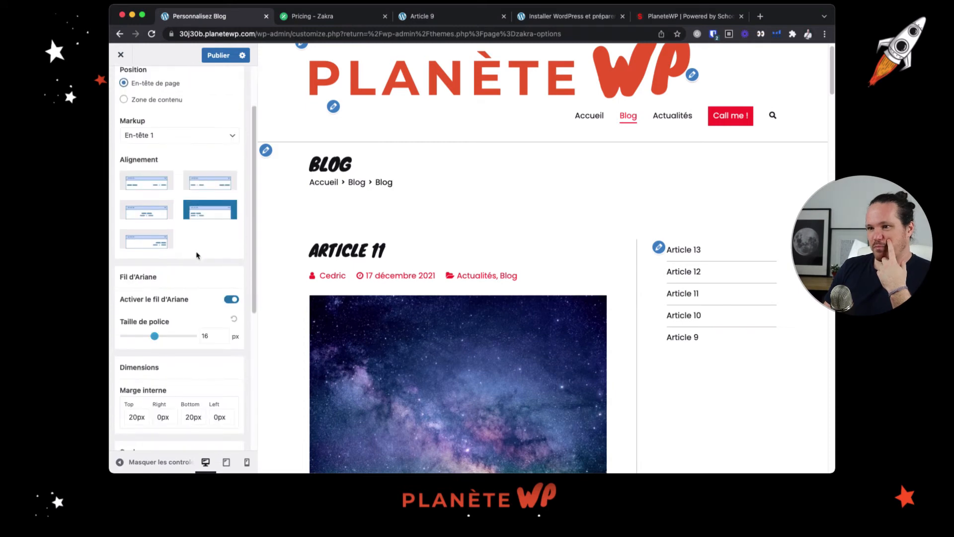
scroll(197, 263, down, 1)
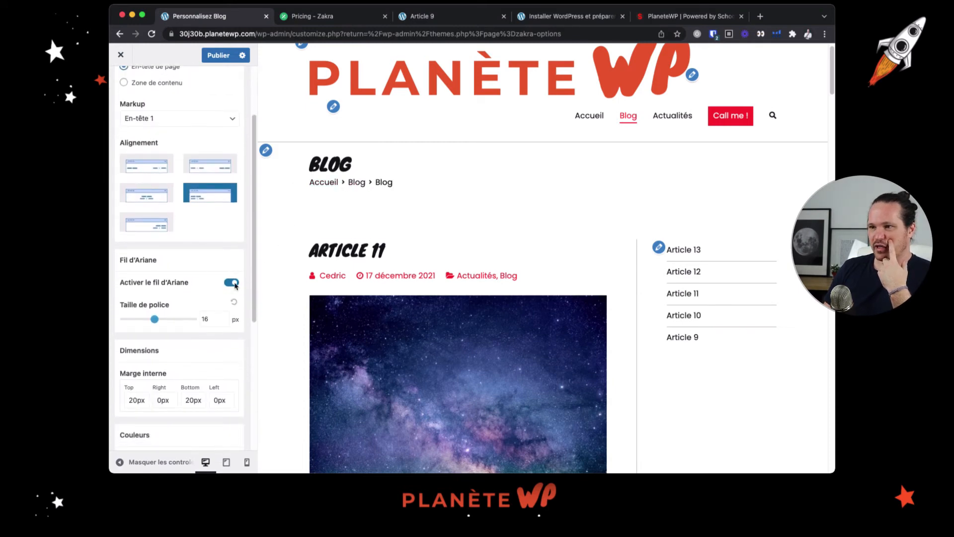
scroll(144, 363, down, 7)
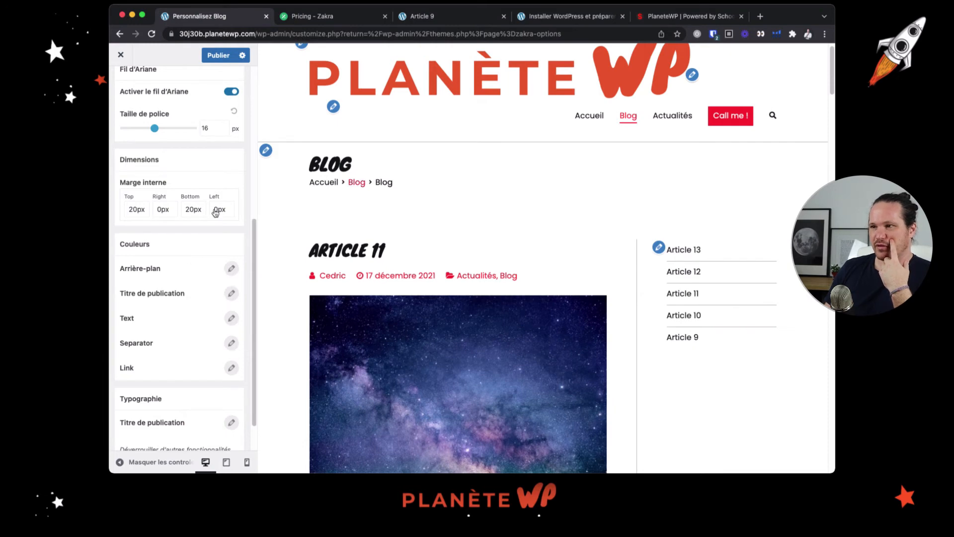
scroll(178, 316, down, 2)
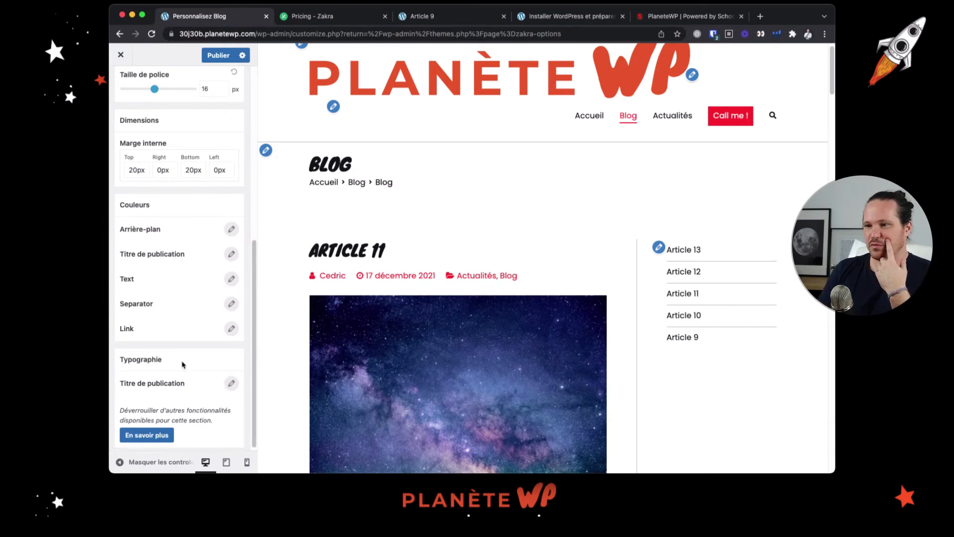
scroll(186, 323, up, 4)
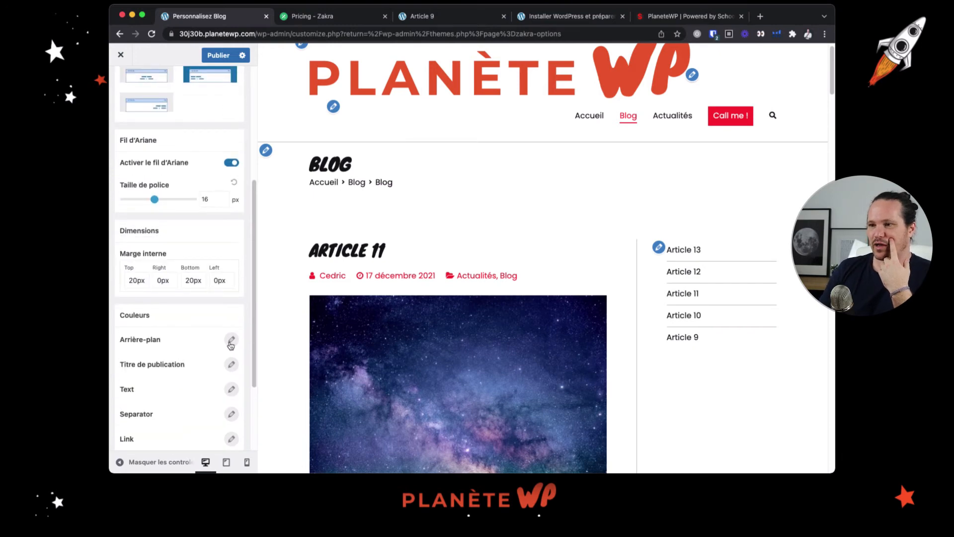
scroll(147, 353, down, 3)
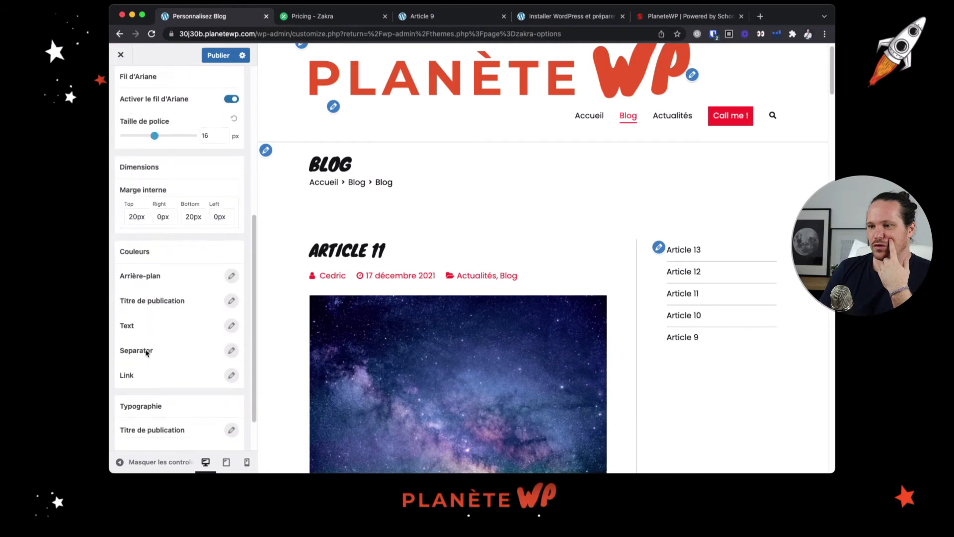
click(231, 277)
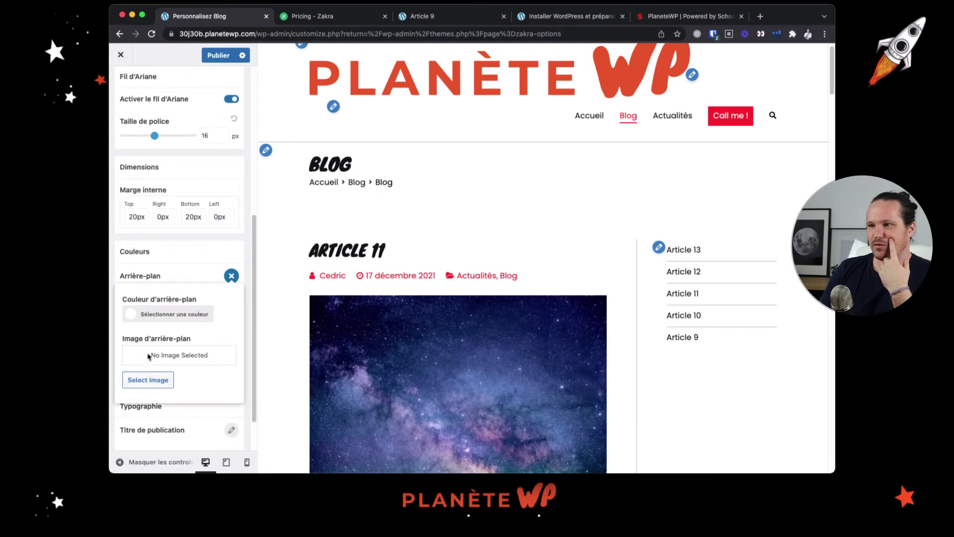
click(135, 315)
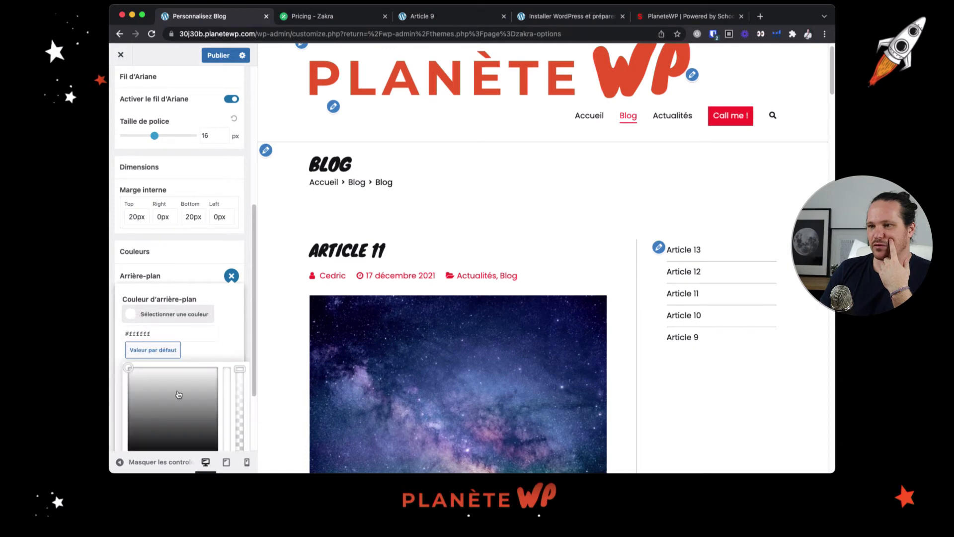
click(123, 401)
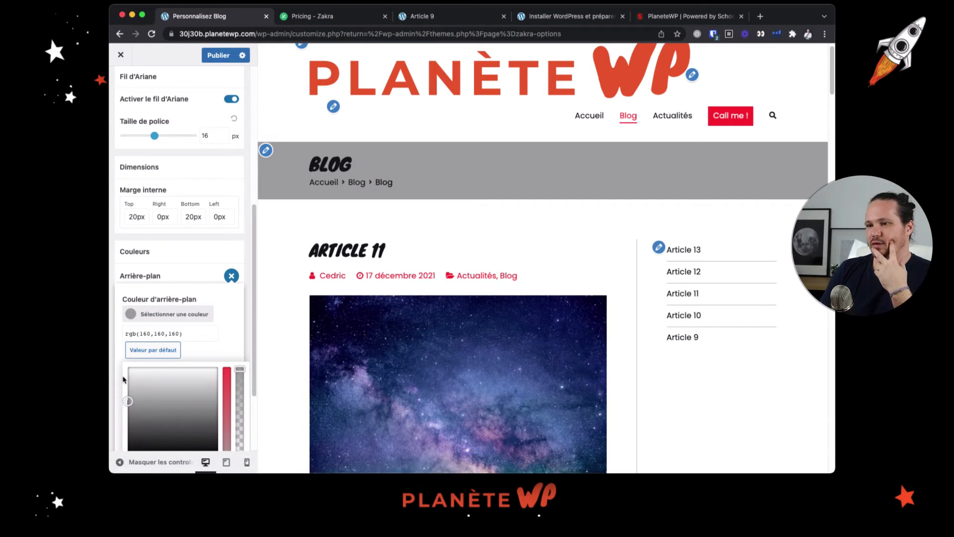
Set the page header's background colour to light grey, rgb(237,237,237), and check it in the blog preview
drag(124, 380, 125, 374)
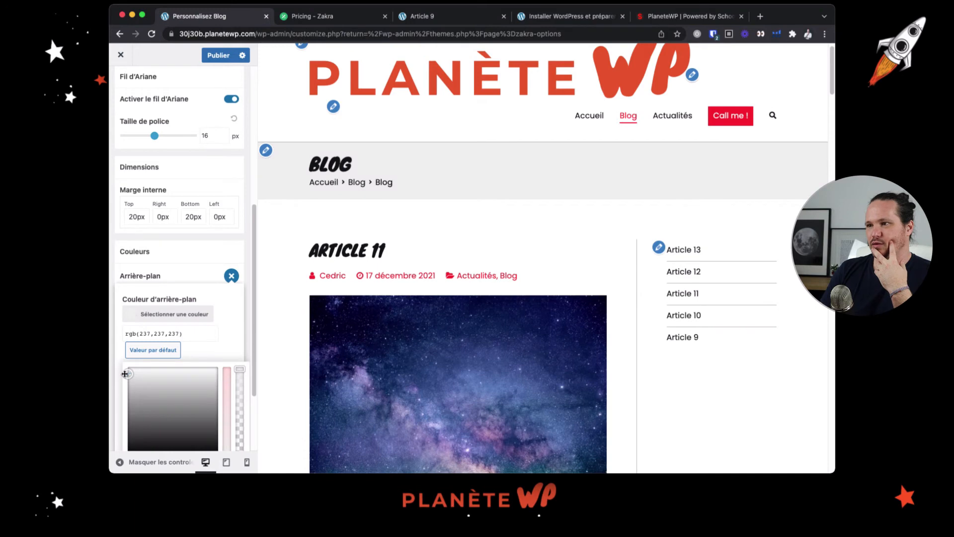
click(198, 269)
scroll(436, 265, down, 4)
scroll(433, 263, up, 5)
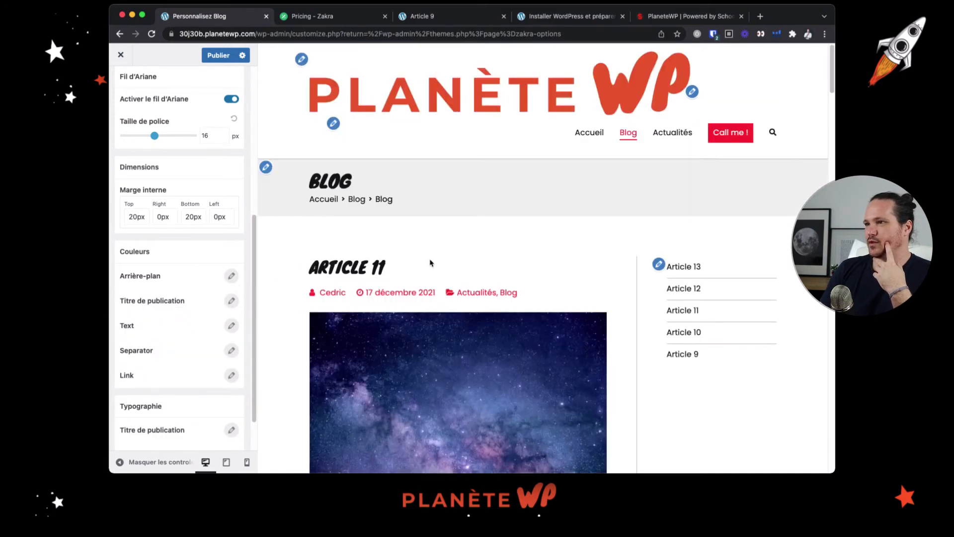
scroll(479, 229, down, 4)
scroll(477, 231, up, 5)
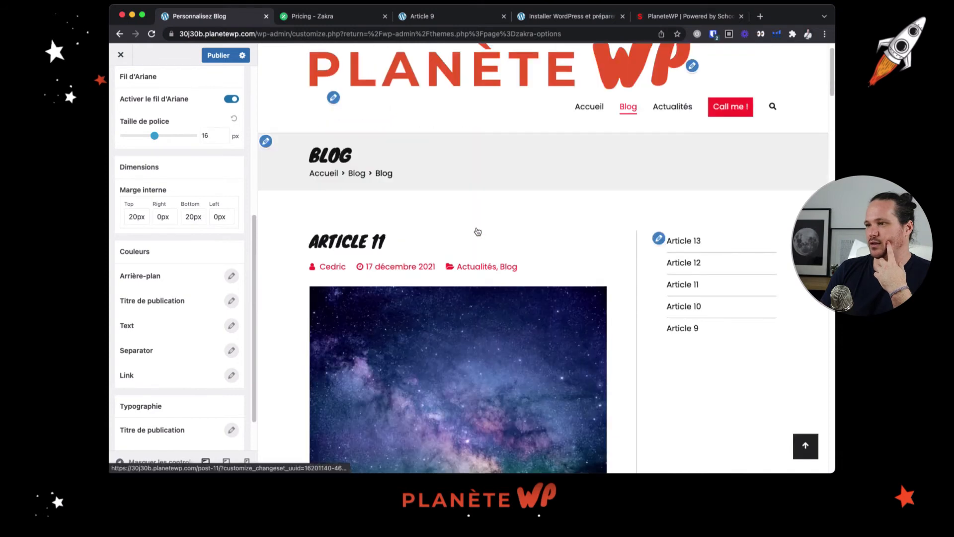
scroll(138, 86, up, 6)
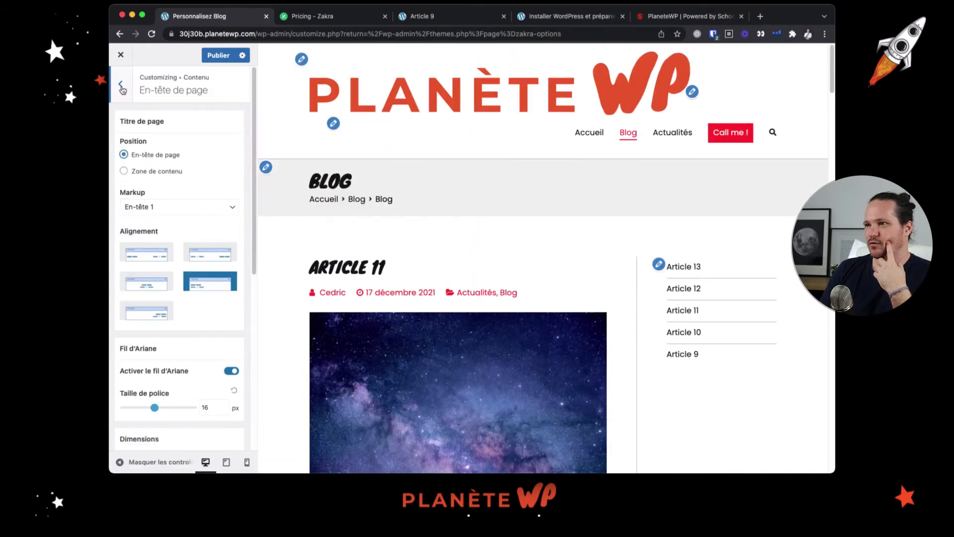
Open the Blog/Archive content settings and compare the article content order with the posts in the blog preview
click(121, 84)
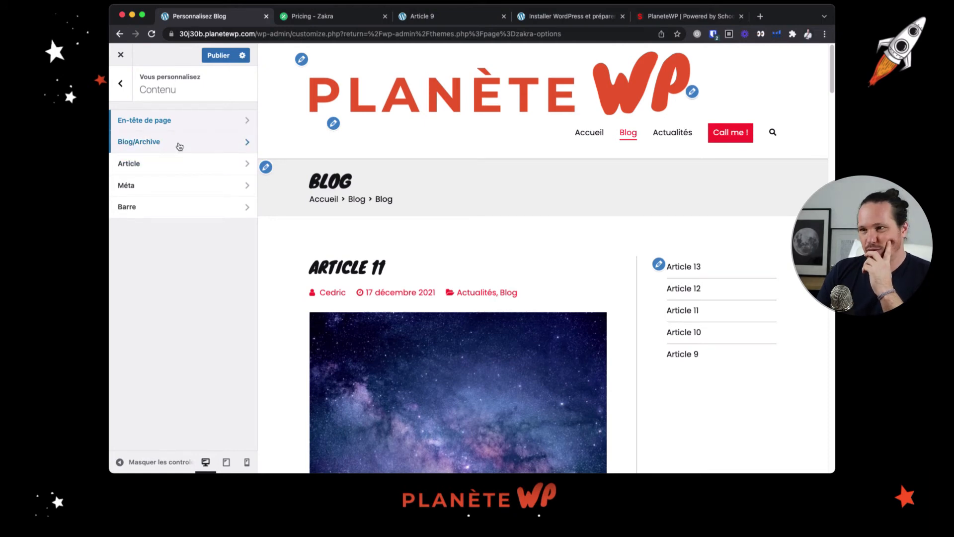
click(179, 146)
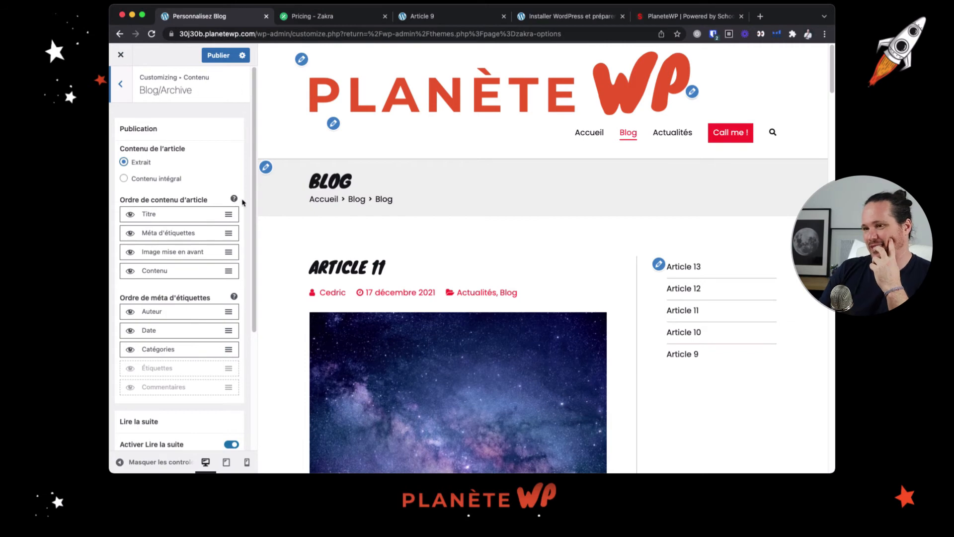
scroll(330, 338, down, 3)
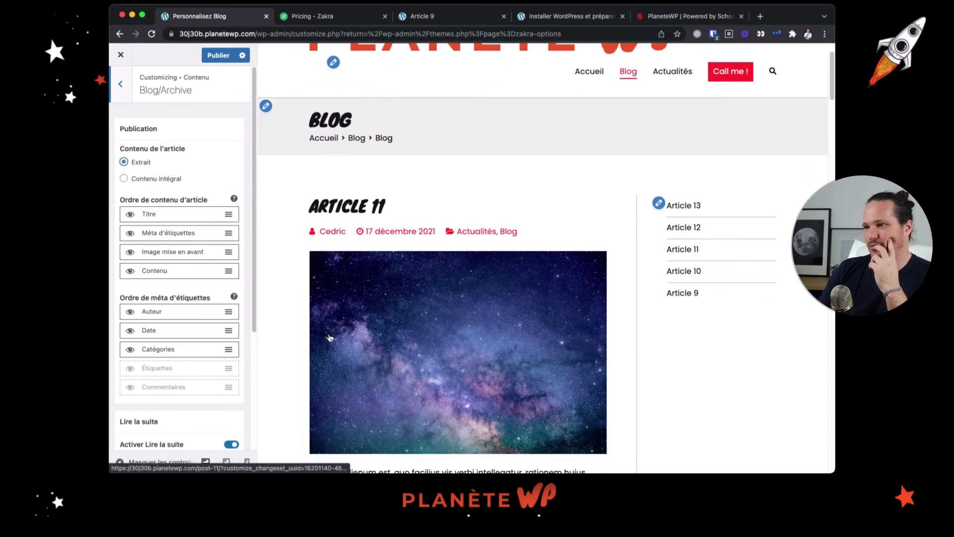
scroll(330, 338, down, 10)
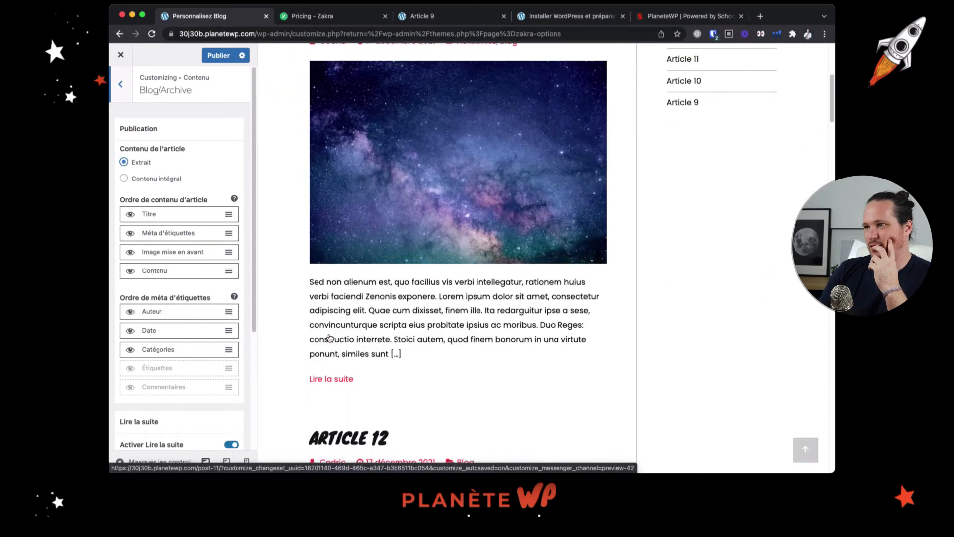
scroll(330, 338, up, 12)
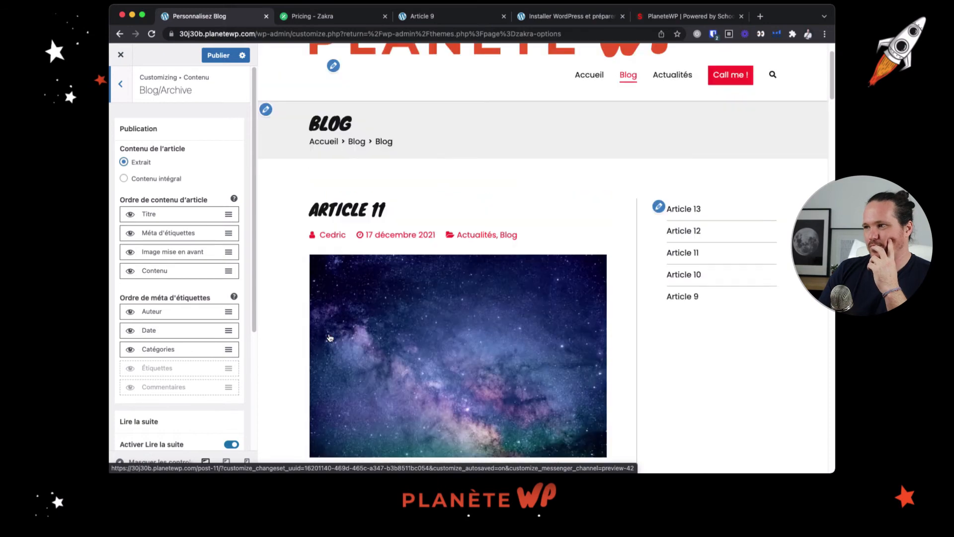
scroll(330, 338, up, 2)
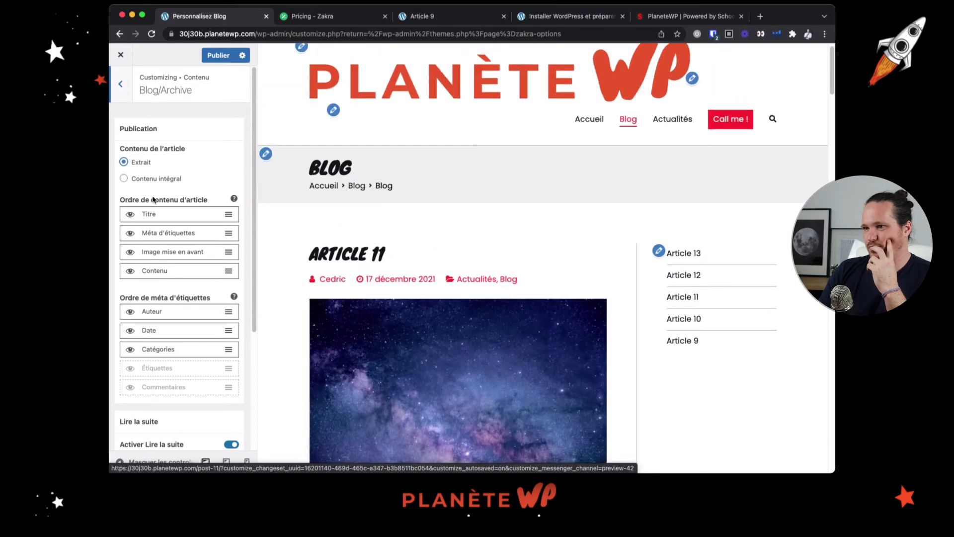
scroll(347, 208, down, 6)
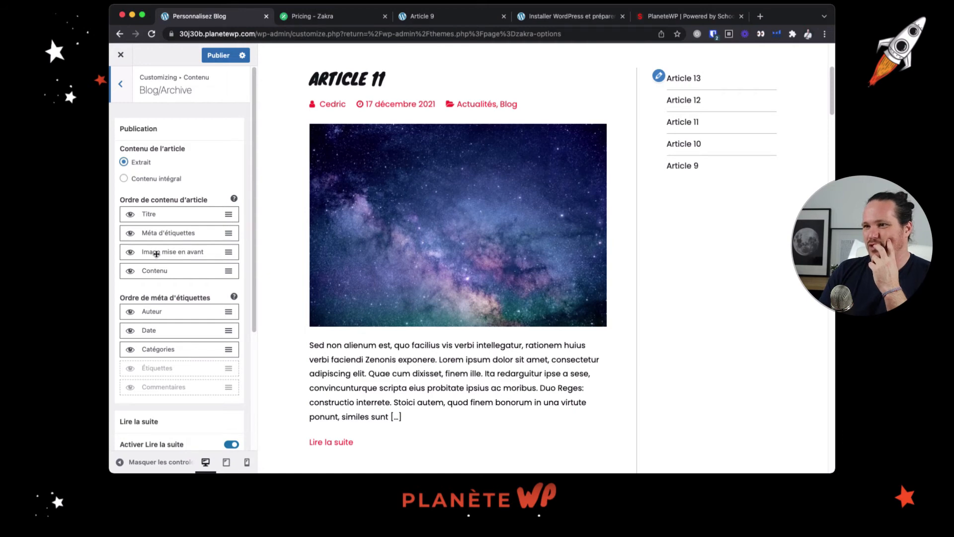
Move "Image mise en avant" to the first place in the article content order and review the refreshed blog listing
drag(156, 252, 164, 214)
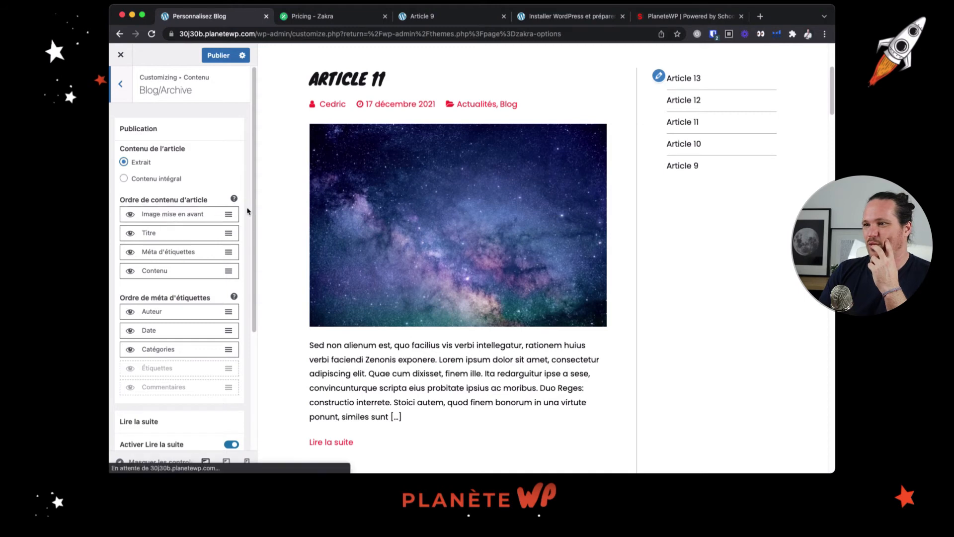
click(375, 181)
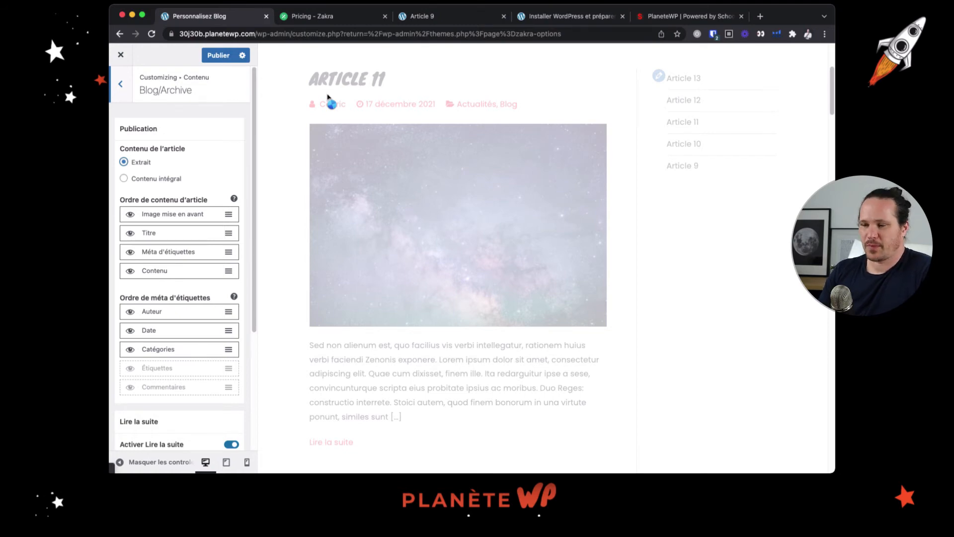
scroll(453, 138, down, 3)
scroll(197, 249, down, 4)
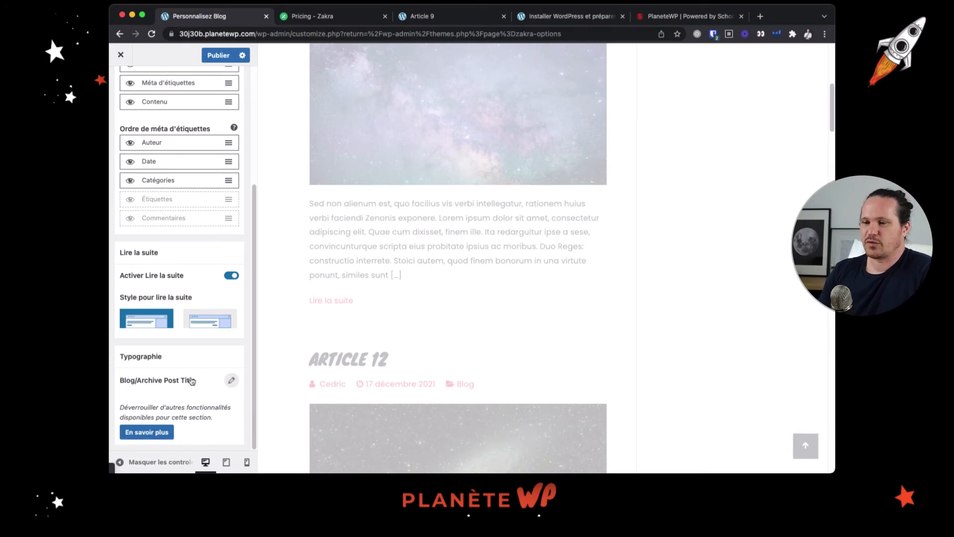
scroll(181, 378, up, 5)
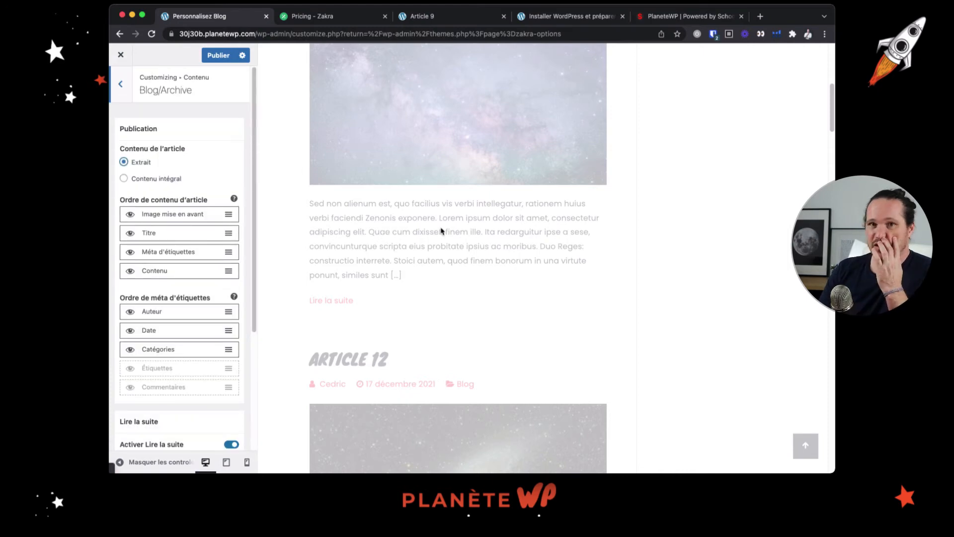
scroll(430, 233, up, 1)
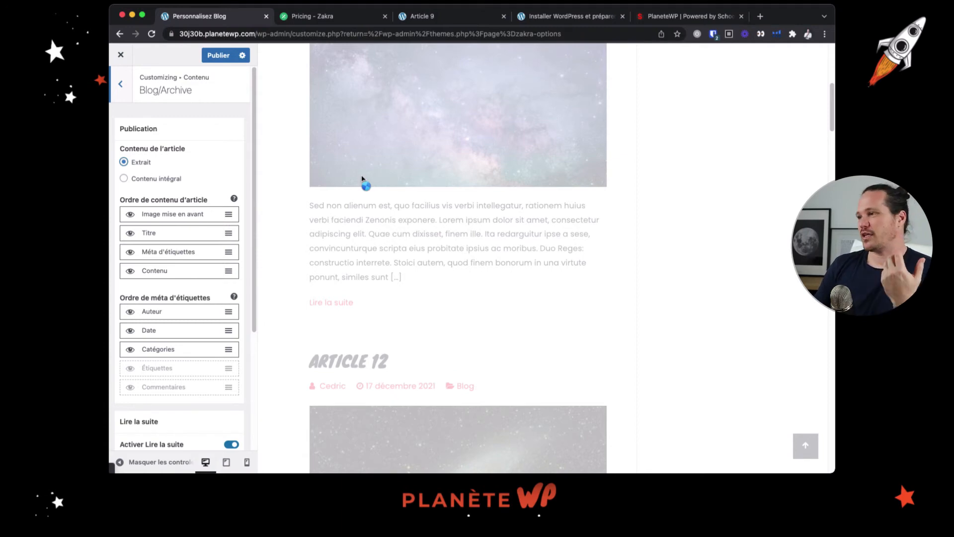
scroll(389, 260, down, 3)
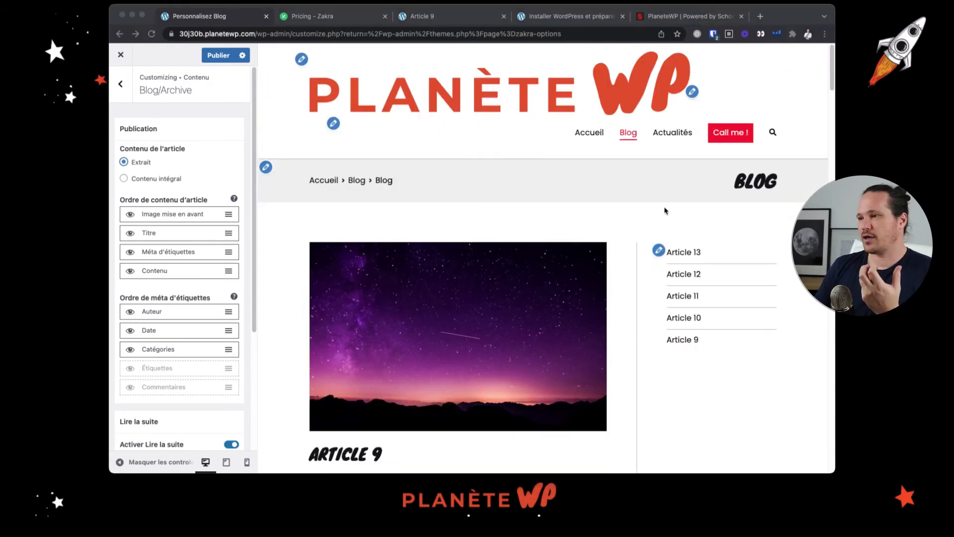
scroll(494, 257, down, 10)
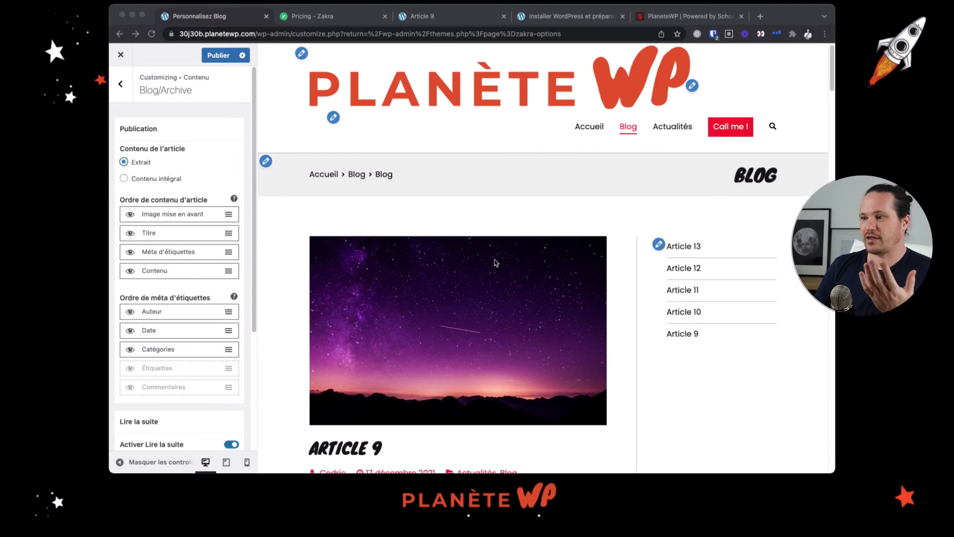
scroll(493, 258, down, 20)
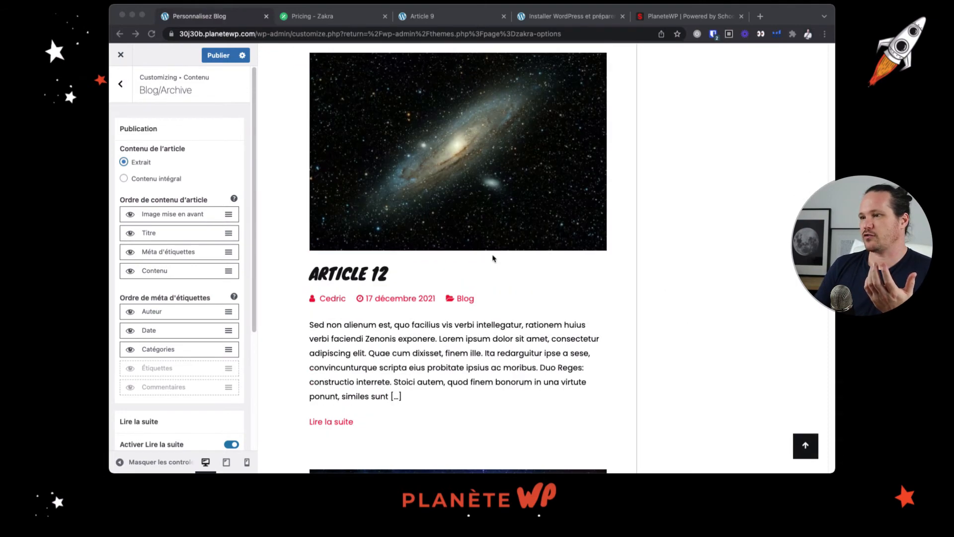
scroll(494, 259, up, 20)
scroll(494, 258, up, 12)
scroll(532, 253, down, 2)
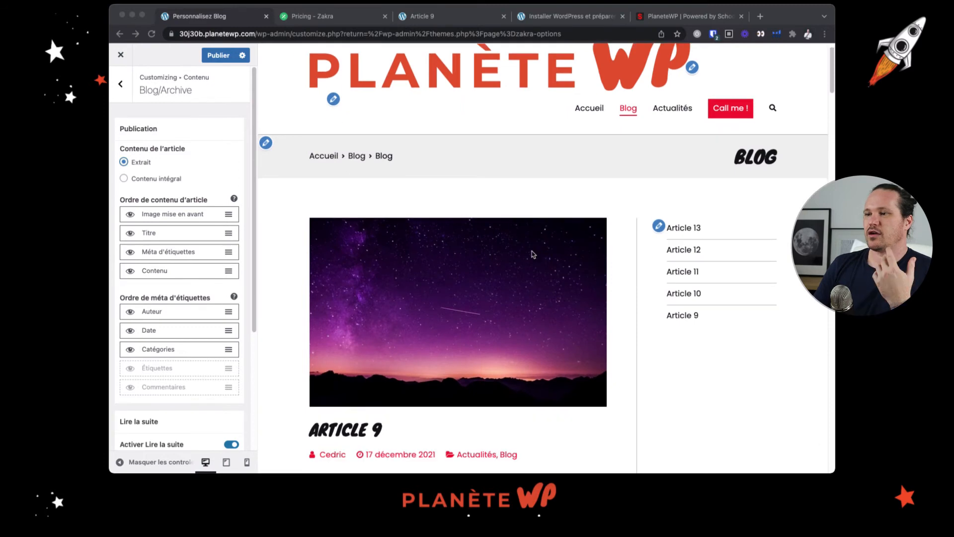
Reorder the article content as Titre, Méta d'étiquettes, Image mise en avant, Contenu
click(156, 235)
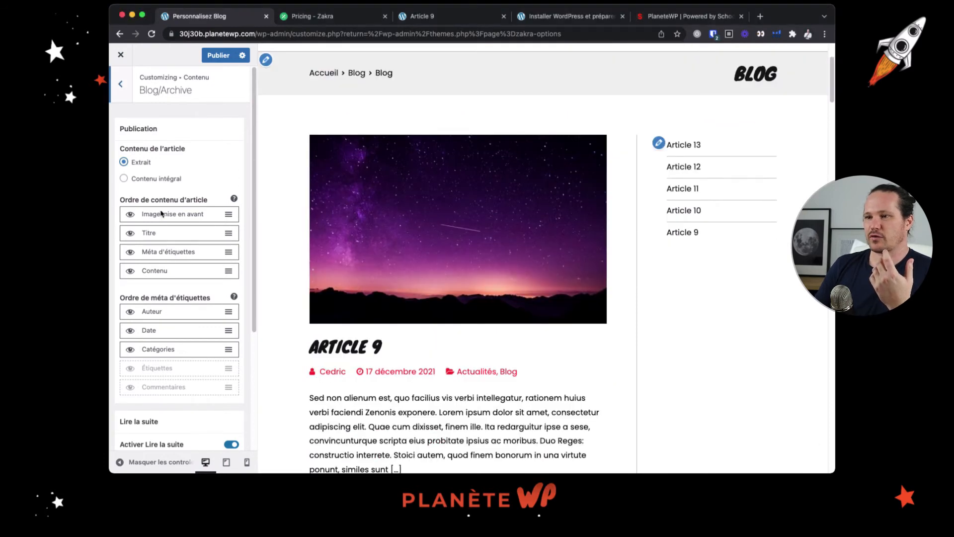
drag(233, 212, 233, 231)
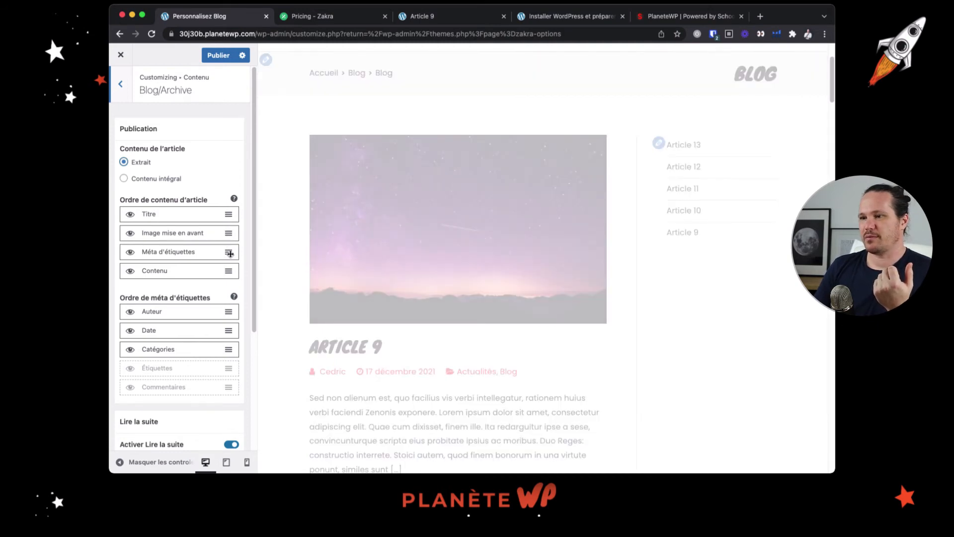
drag(228, 251, 229, 232)
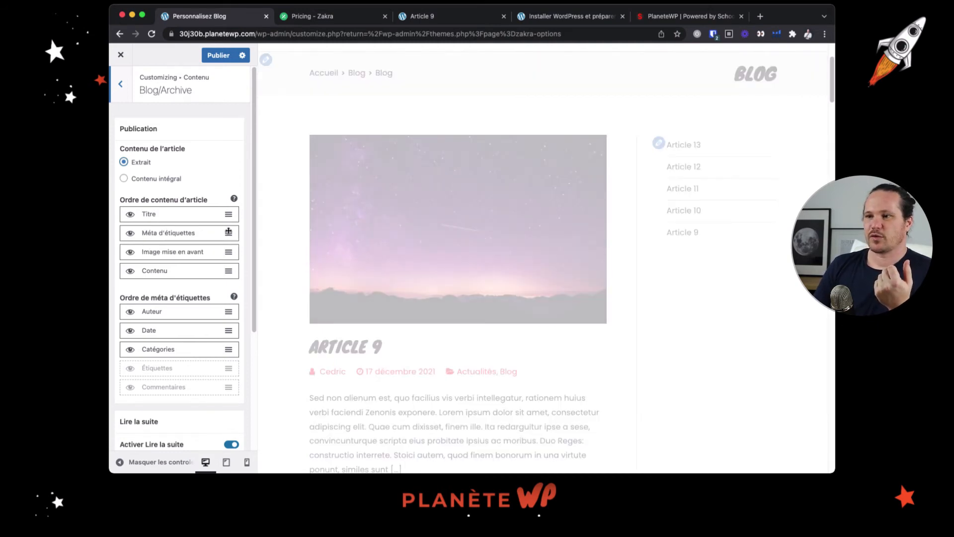
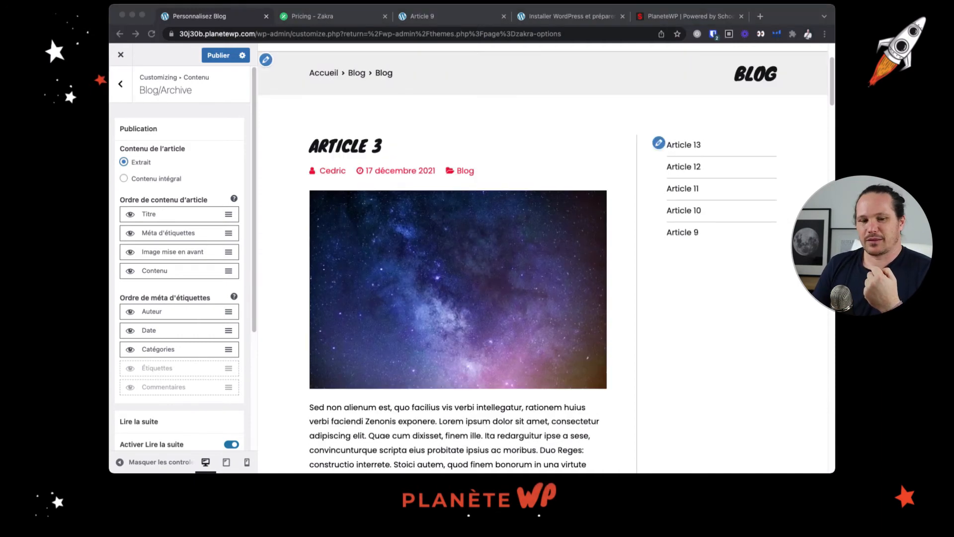
Open the Article content settings and load the Article 3 post in the preview
scroll(432, 219, down, 7)
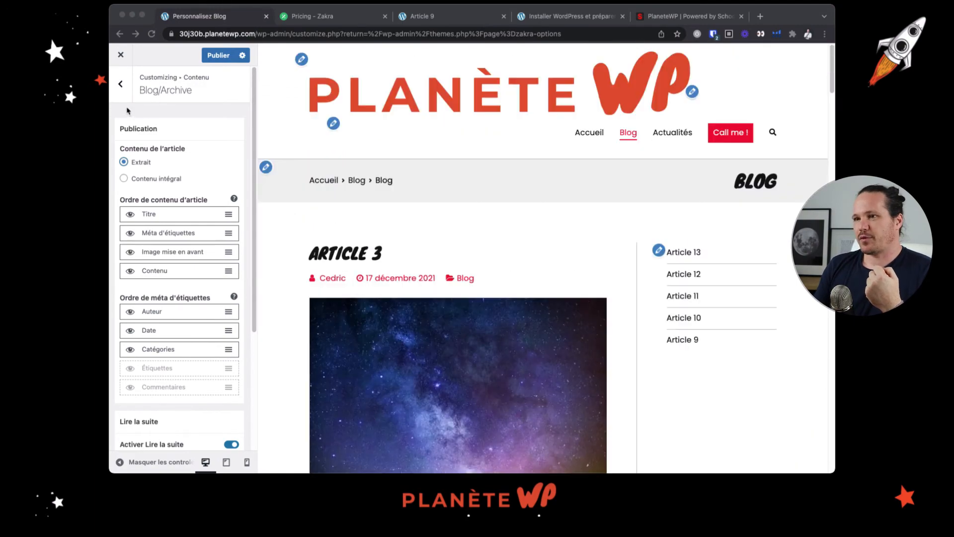
click(125, 88)
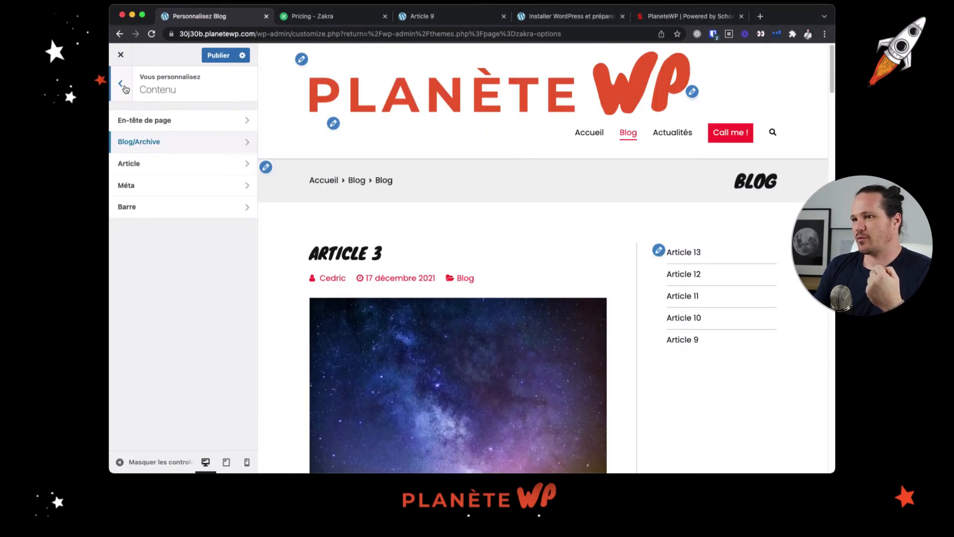
click(173, 165)
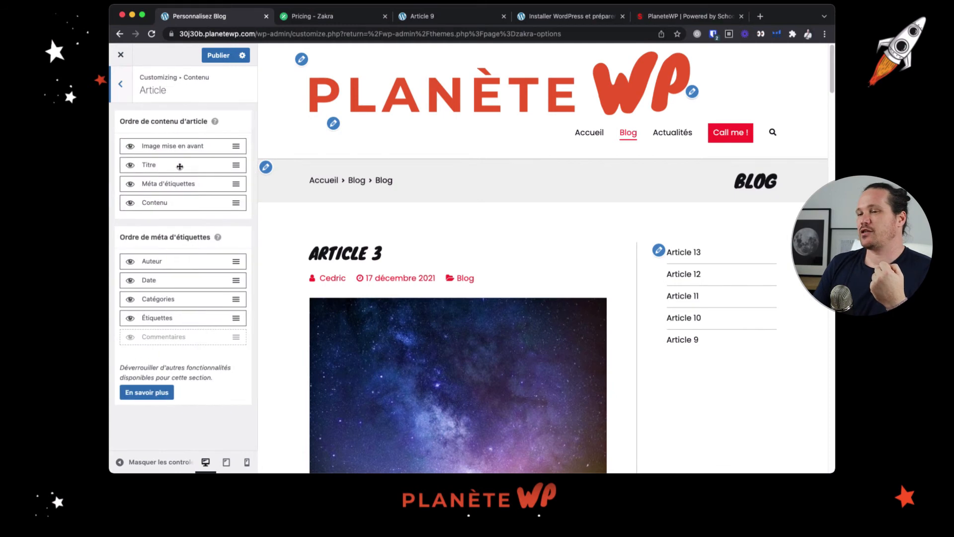
click(365, 254)
scroll(477, 226, down, 3)
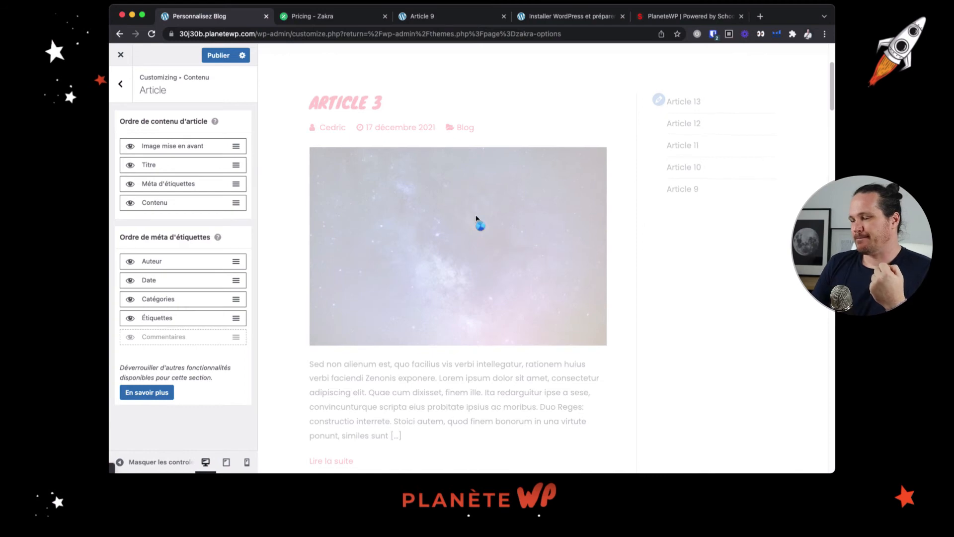
scroll(476, 218, down, 3)
scroll(474, 216, down, 6)
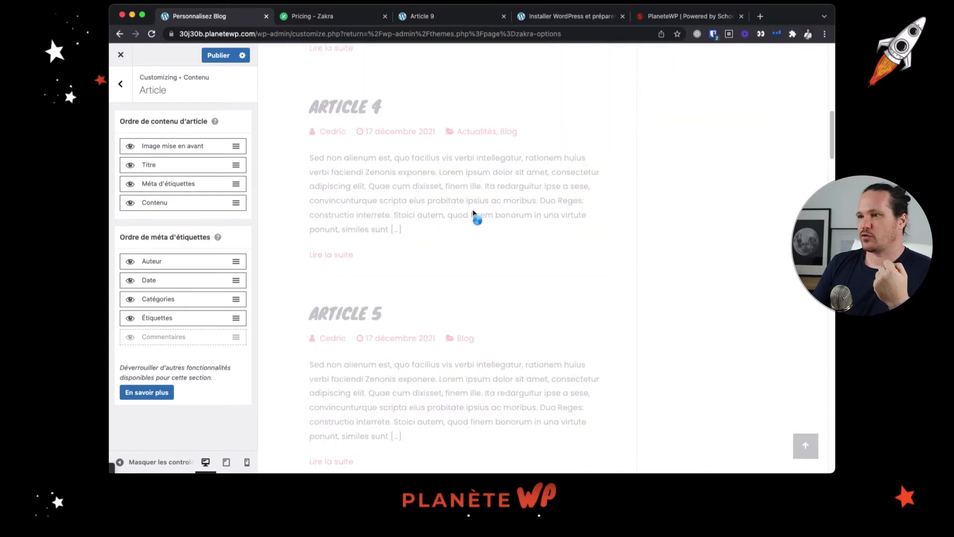
scroll(472, 213, down, 2)
scroll(473, 213, up, 8)
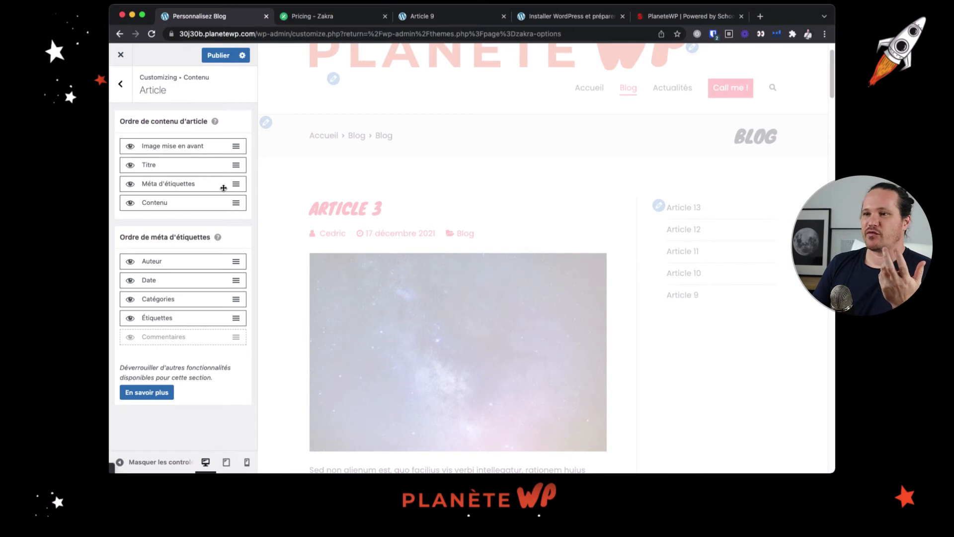
Compare the layout of the Article 3 page with the article content order and meta order settings
scroll(509, 248, down, 10)
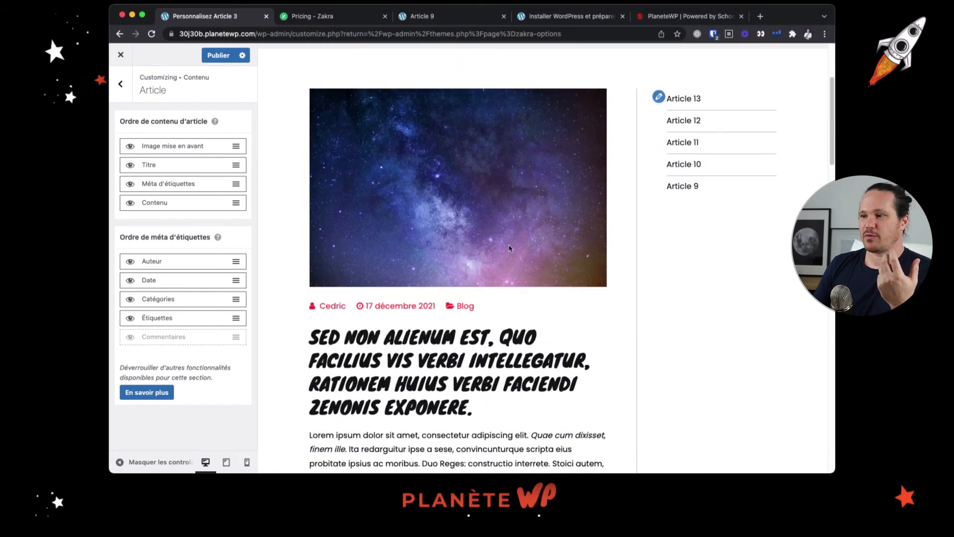
scroll(509, 248, up, 10)
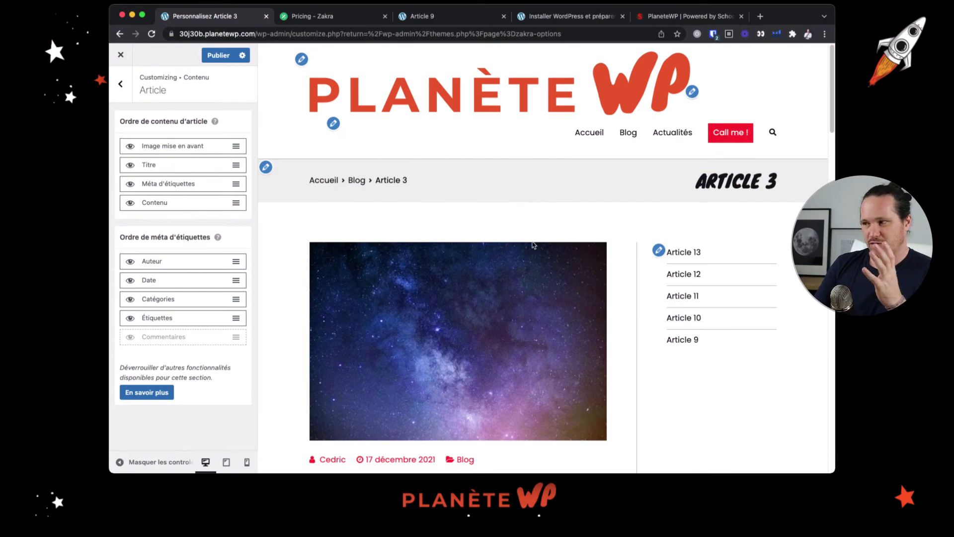
scroll(532, 245, down, 5)
scroll(531, 245, down, 3)
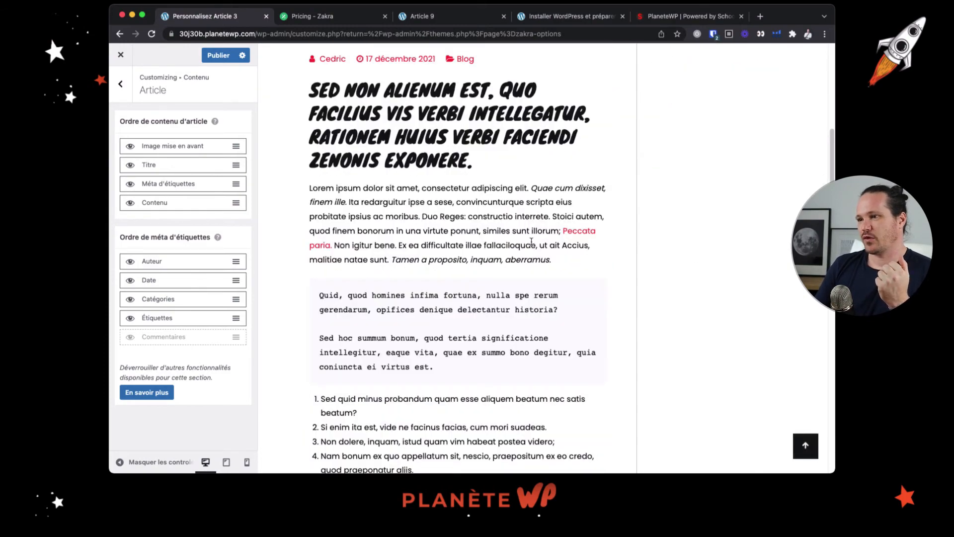
scroll(531, 242, up, 8)
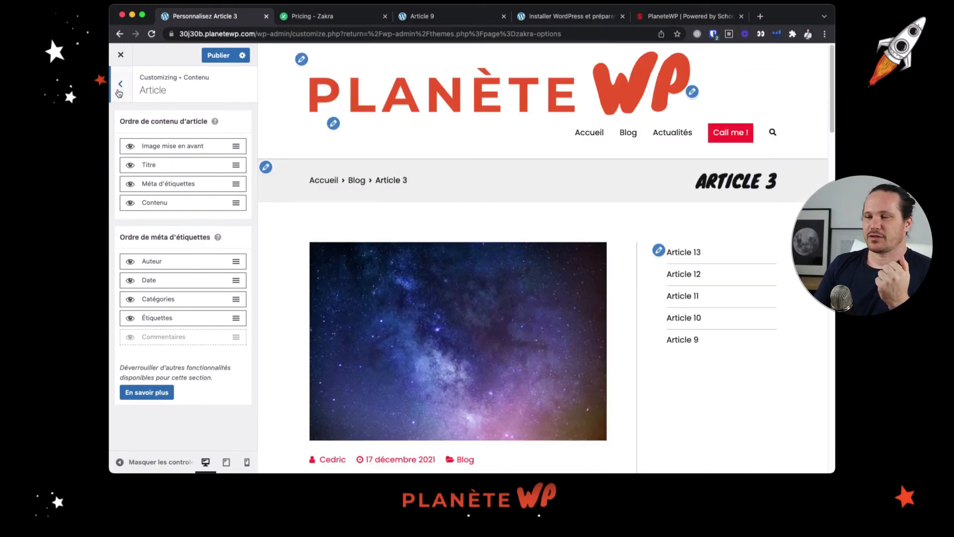
Open the Méta content settings, try the text-only meta style on Article 3, and switch back to the icon style
click(120, 84)
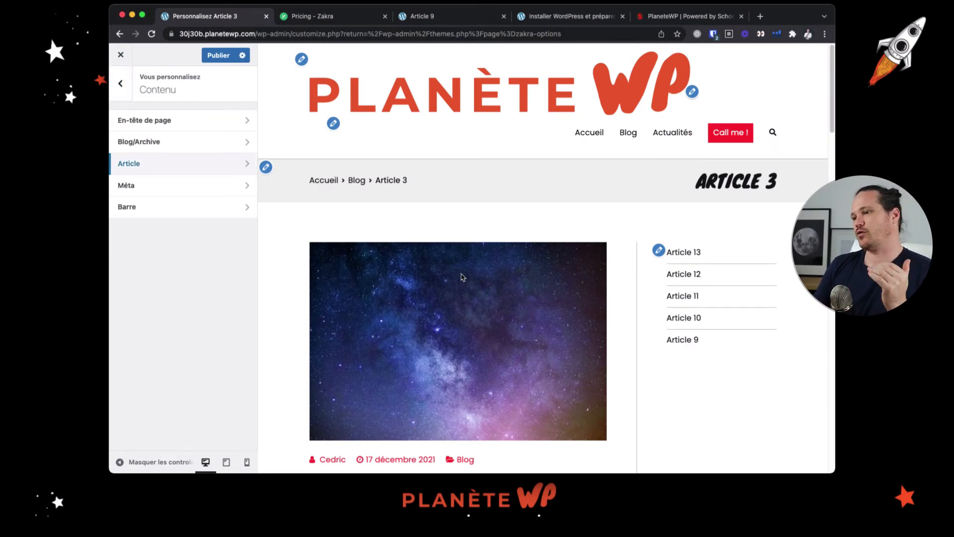
click(181, 183)
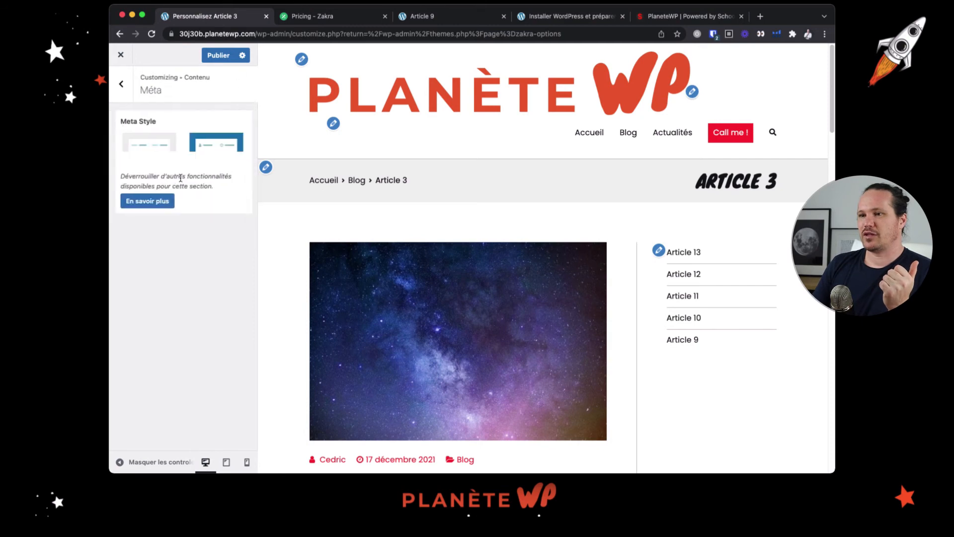
scroll(446, 264, down, 4)
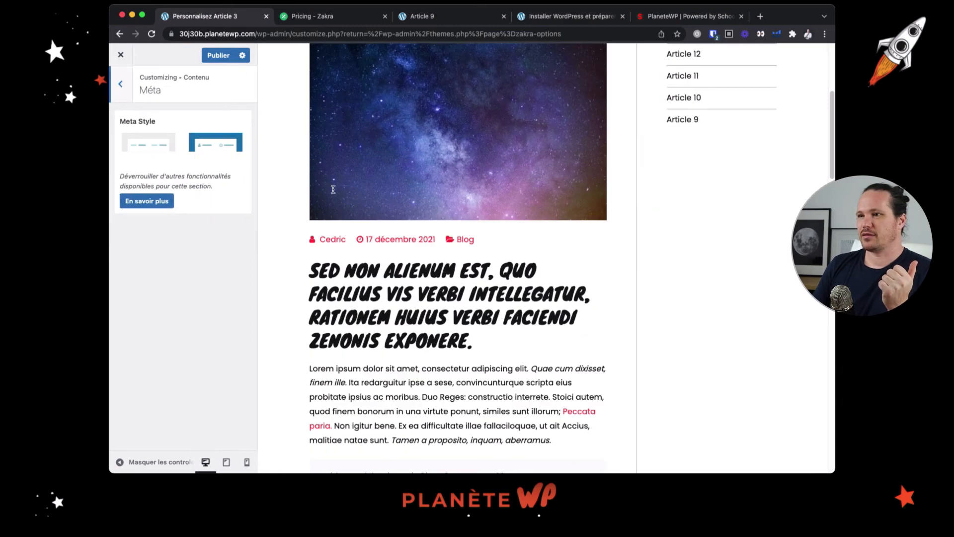
click(221, 155)
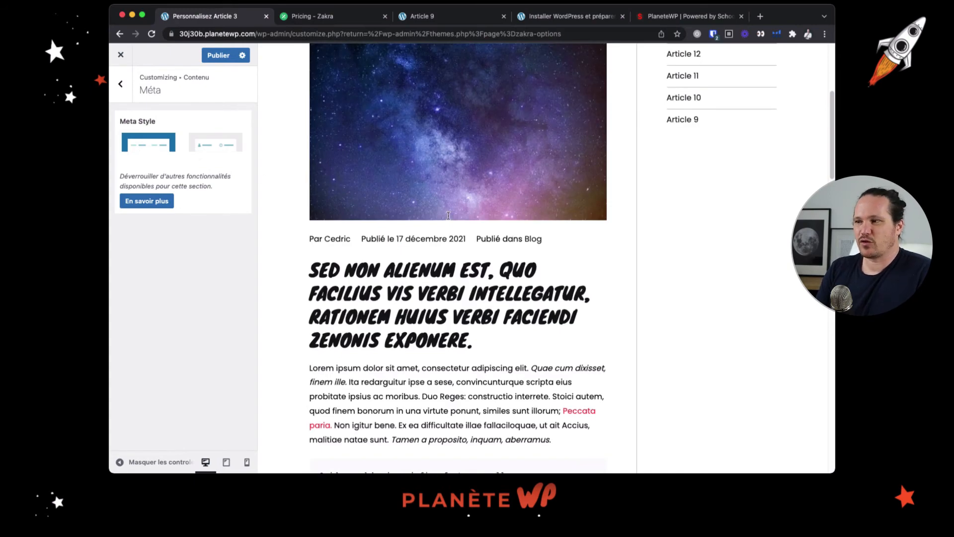
click(206, 145)
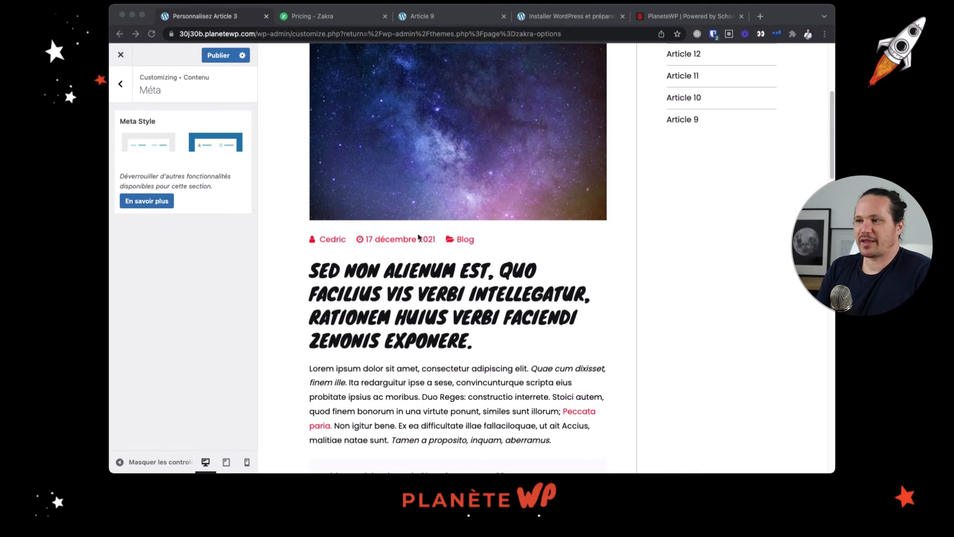
Check the typography options in the Barre content settings against the sidebar of Article 3
click(412, 259)
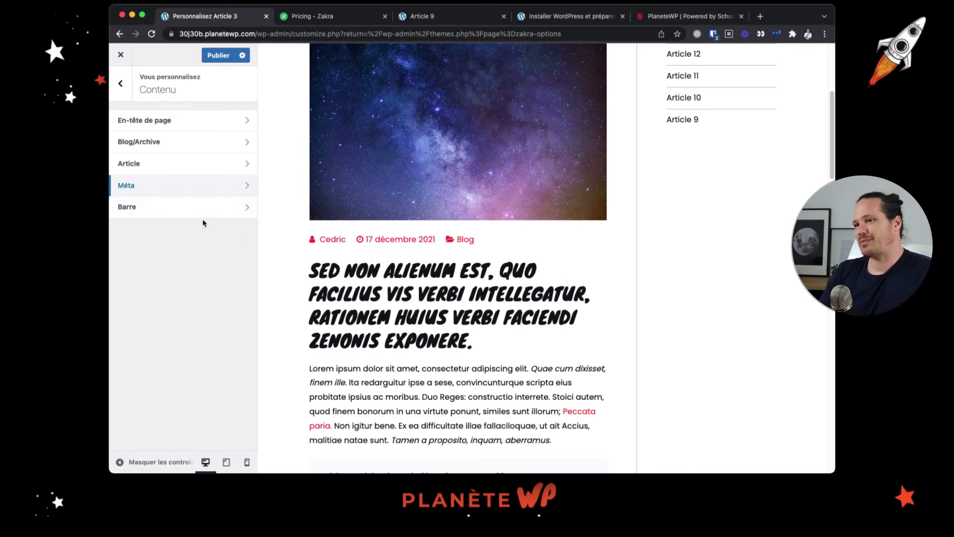
click(221, 213)
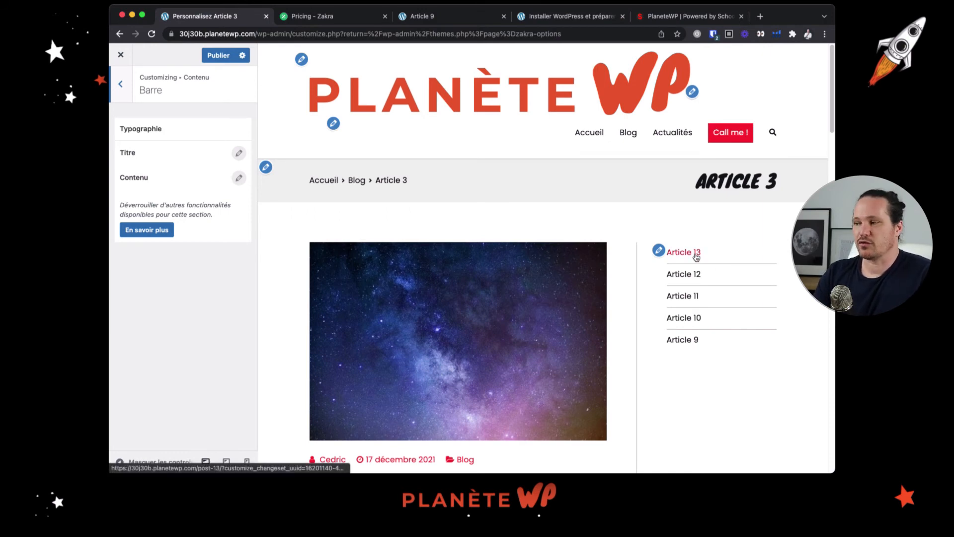
click(125, 94)
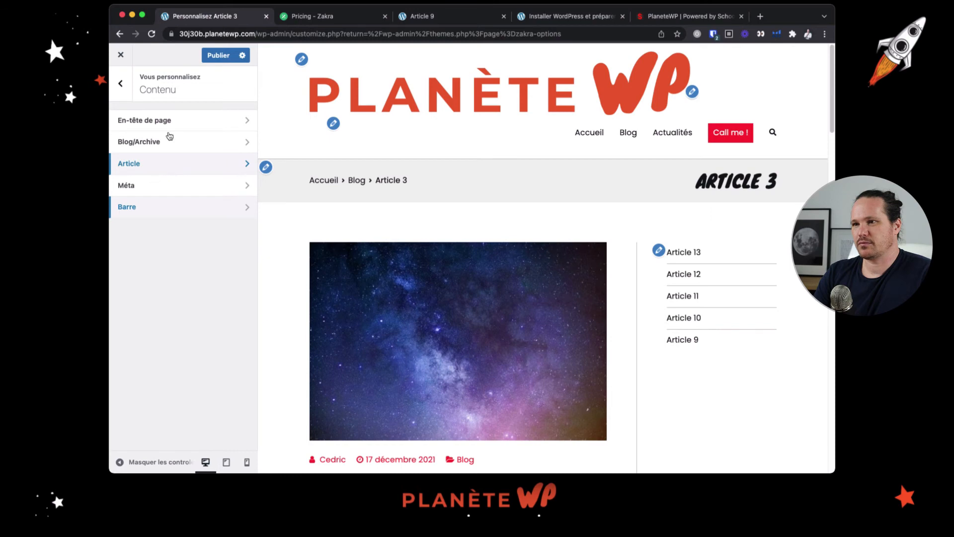
Examine the page header's title position, markup choices and alignment options against the Article 3 title
click(178, 121)
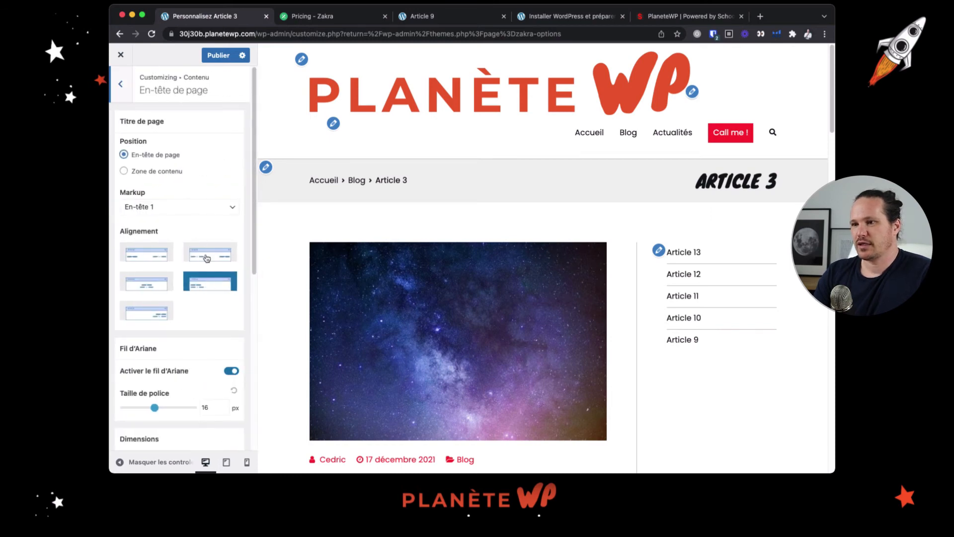
scroll(207, 259, down, 1)
click(208, 206)
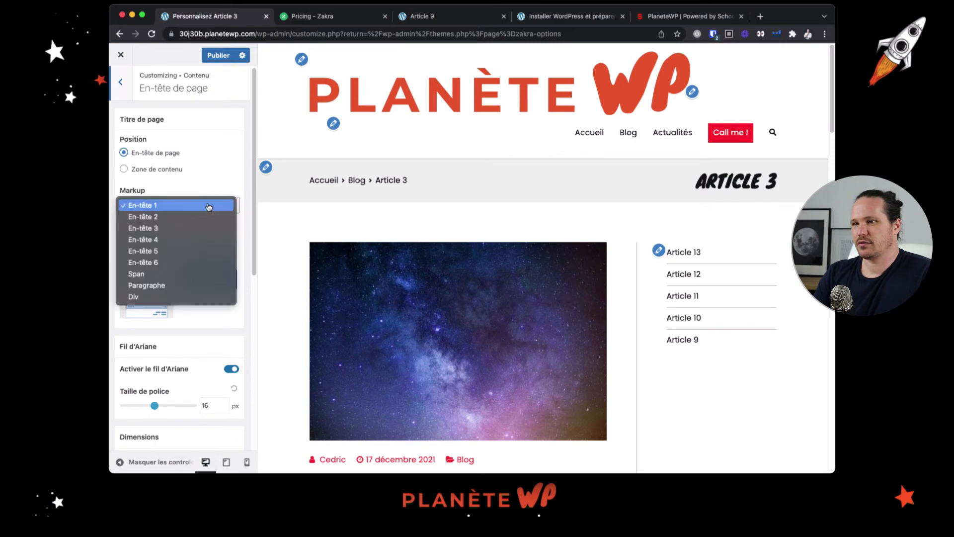
click(212, 192)
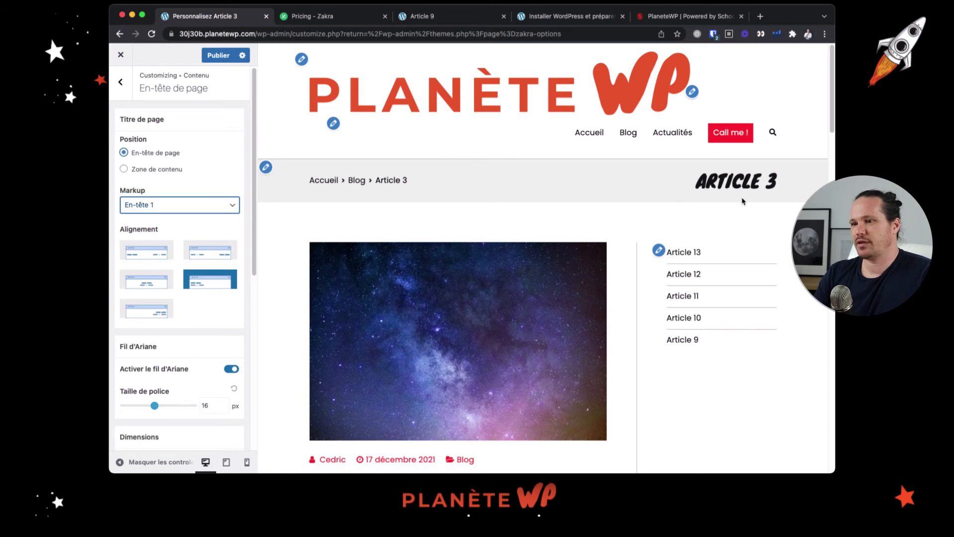
scroll(743, 201, down, 3)
scroll(208, 234, down, 2)
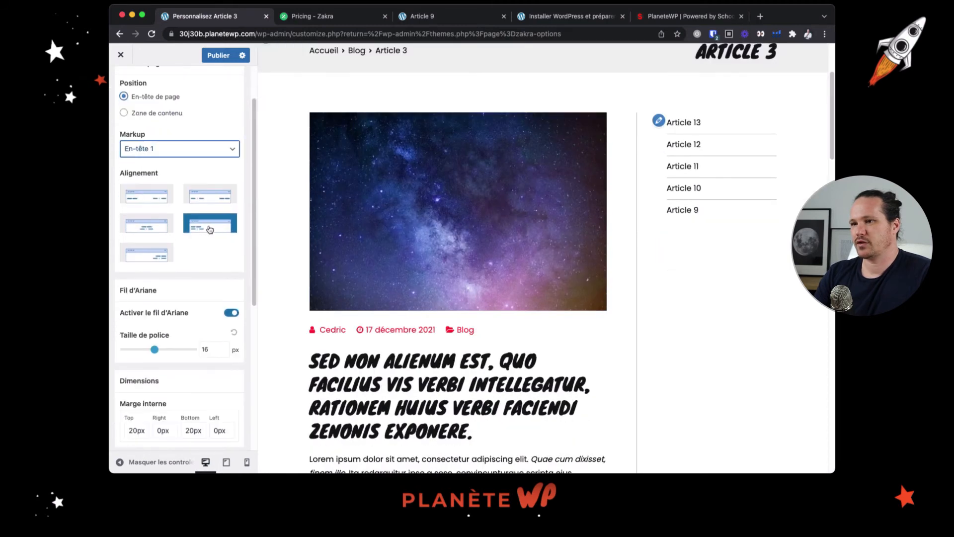
scroll(475, 219, up, 4)
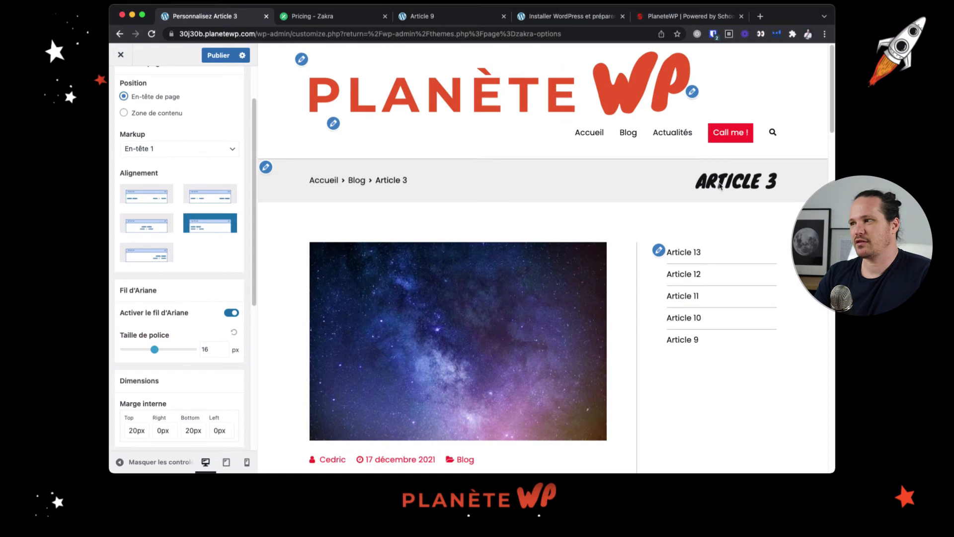
scroll(127, 99, up, 2)
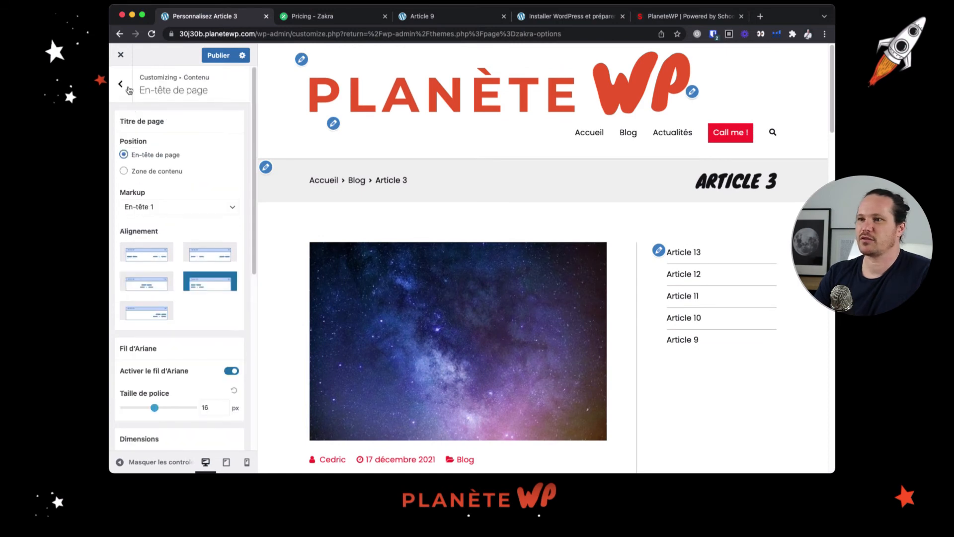
Return to the Article content settings and review them against the Article 3 page and its header
click(127, 86)
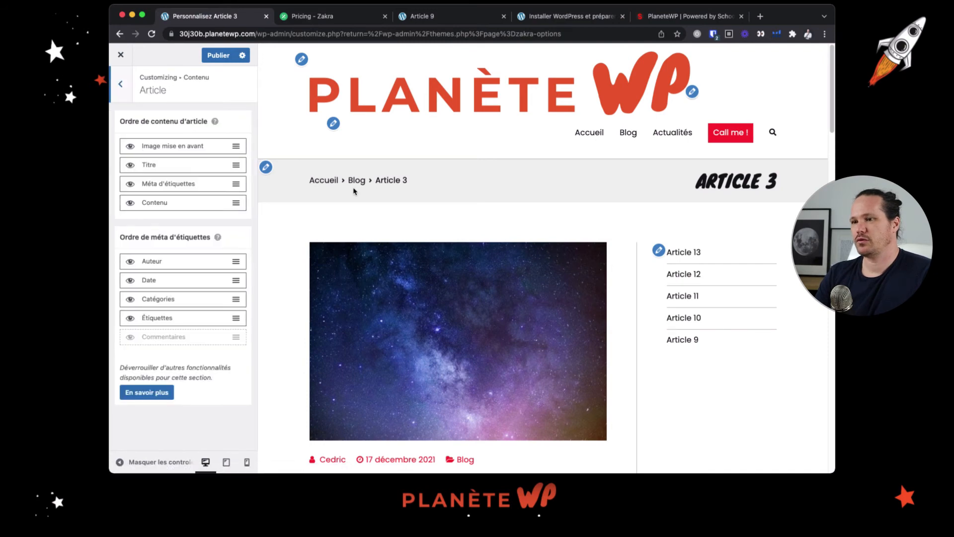
mouse_move(218, 124)
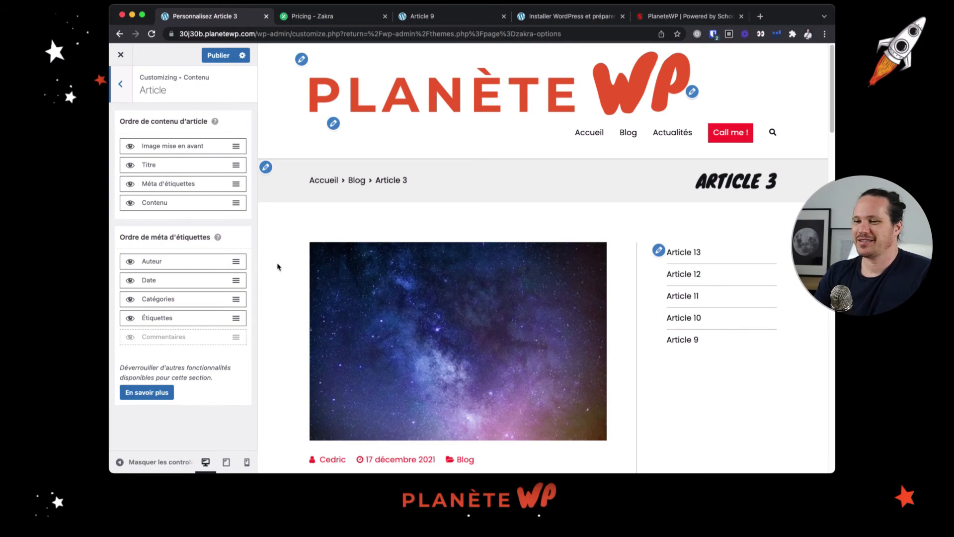
scroll(276, 263, down, 15)
scroll(316, 264, down, 3)
scroll(316, 264, up, 15)
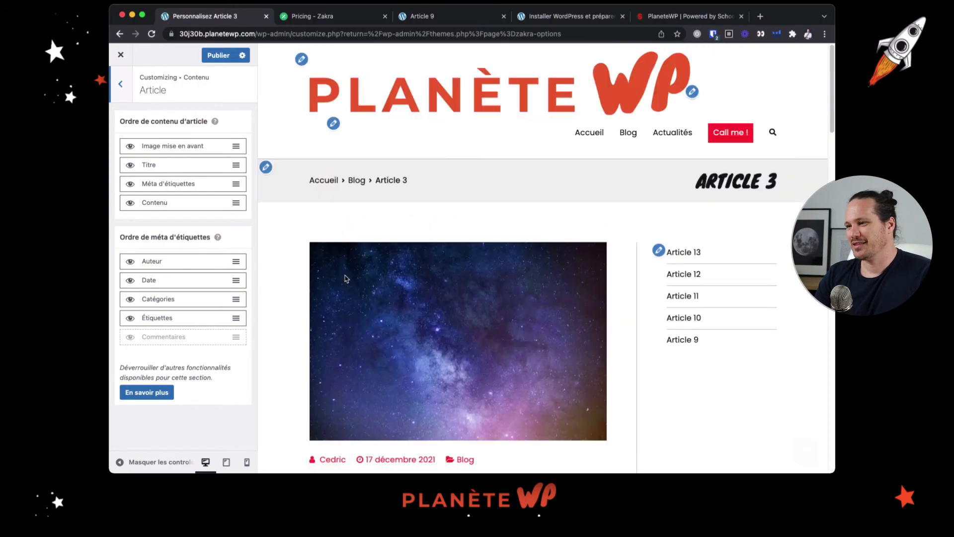
Open the footer widgets settings under Pied de page and view the footer of Article 3 in the preview
click(119, 89)
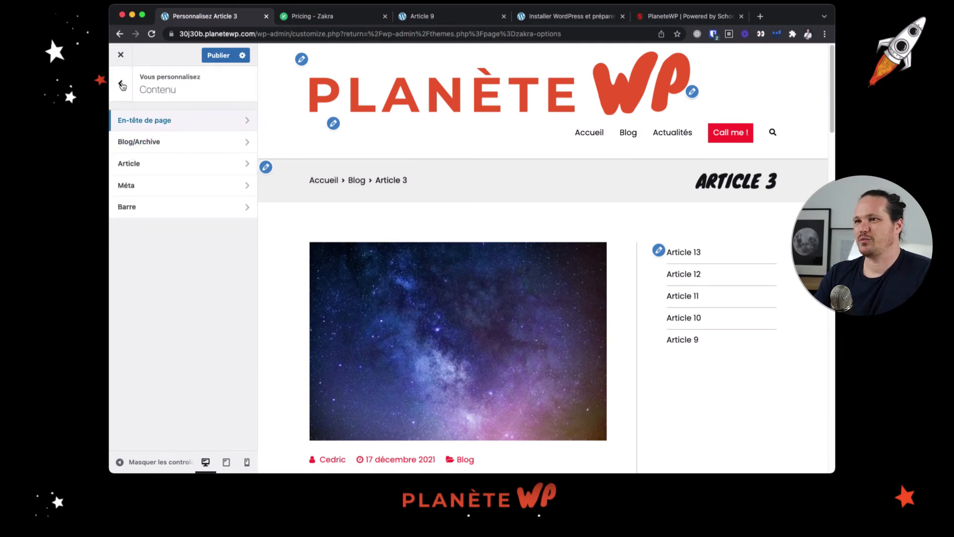
click(121, 85)
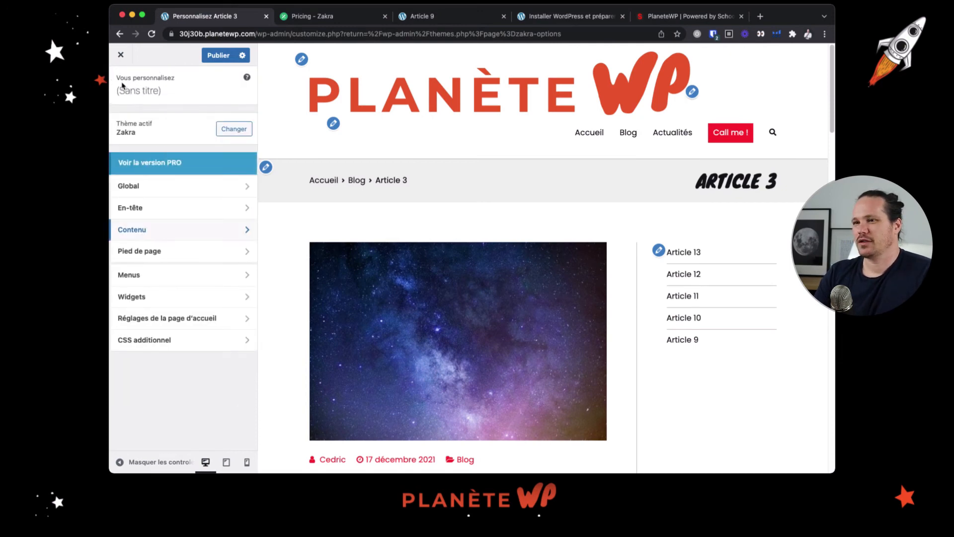
click(164, 250)
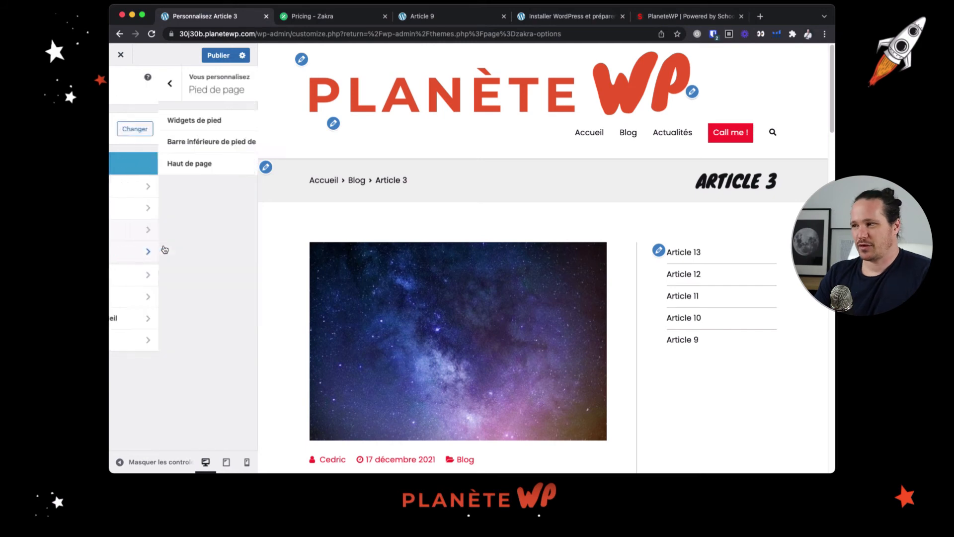
click(166, 120)
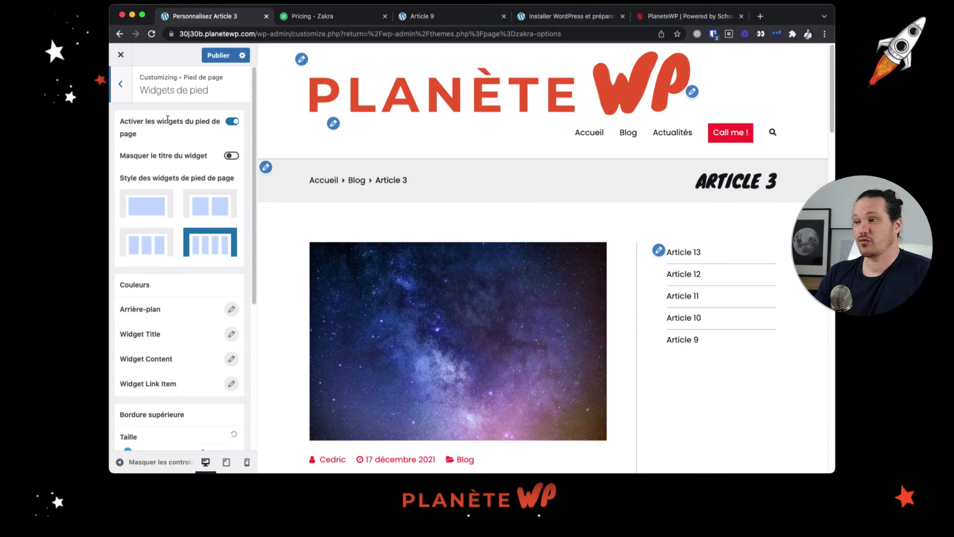
scroll(527, 206, down, 20)
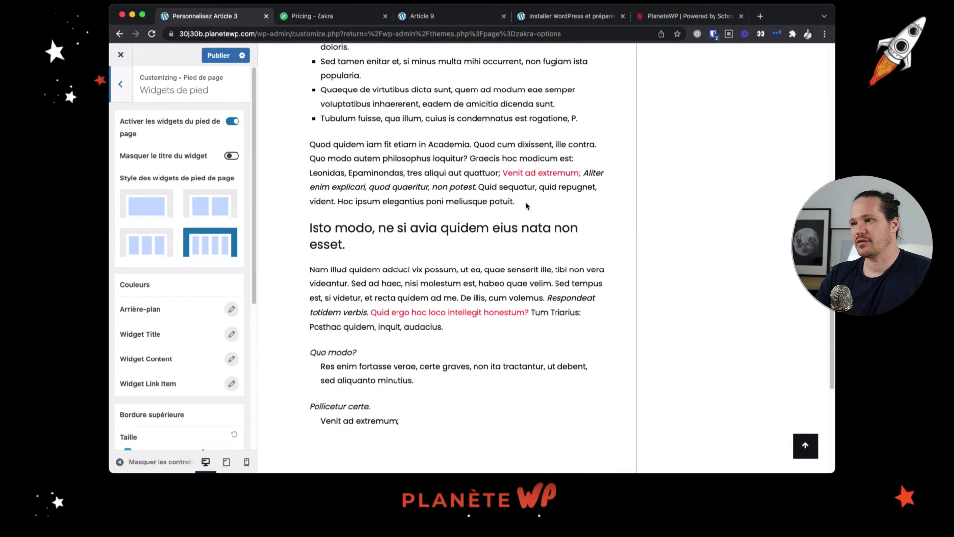
scroll(526, 205, down, 3)
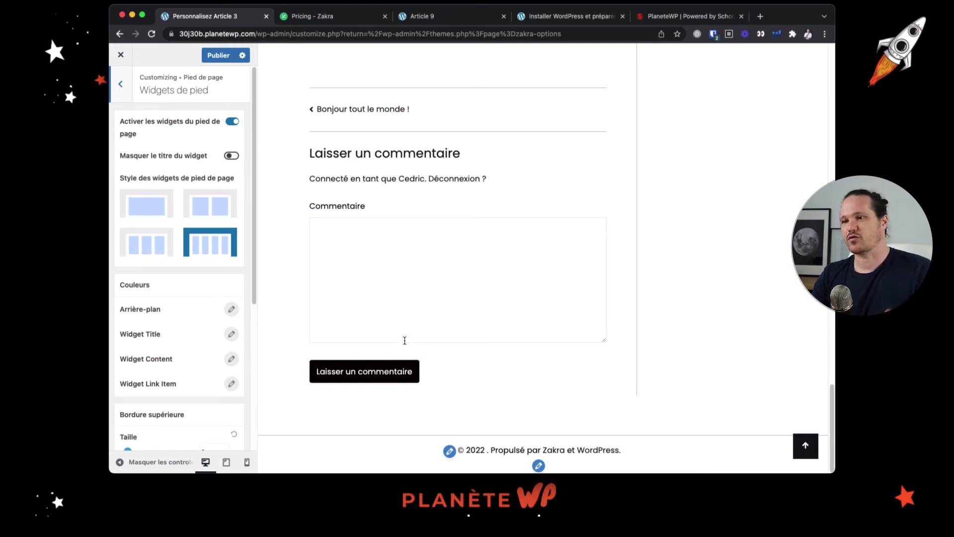
Review the footer widgets settings, checking the Widget Title and Widget Content colour options and the border settings
scroll(214, 311, down, 3)
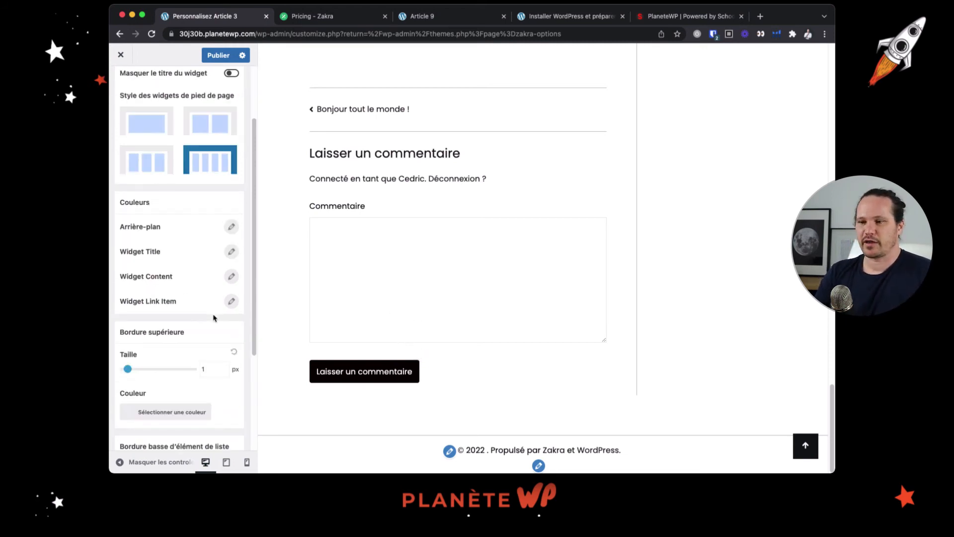
scroll(213, 318, down, 2)
click(232, 210)
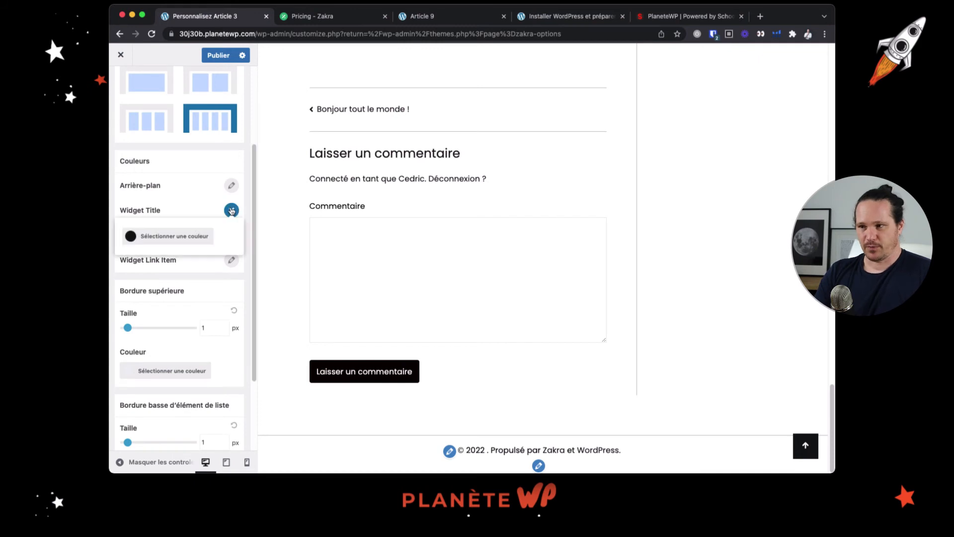
click(186, 209)
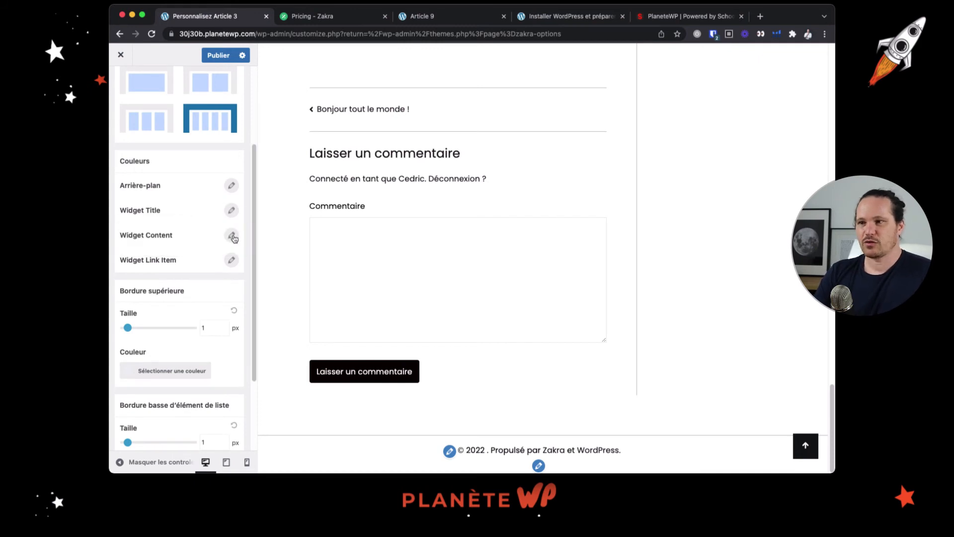
click(232, 235)
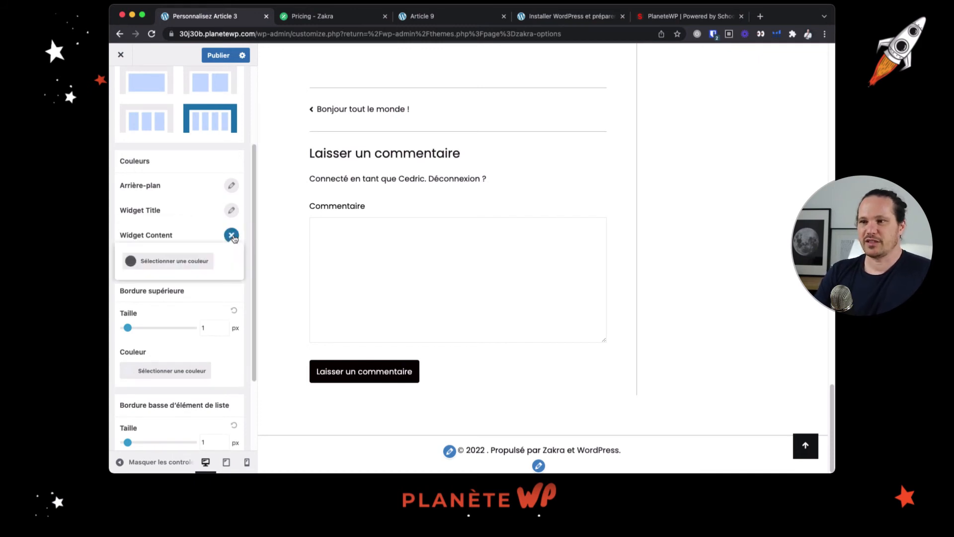
click(191, 225)
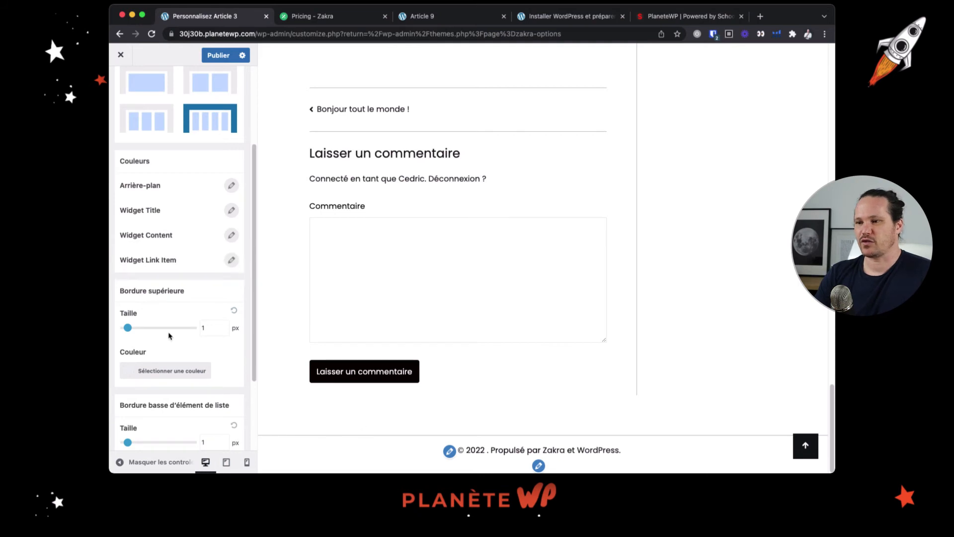
scroll(199, 377, down, 3)
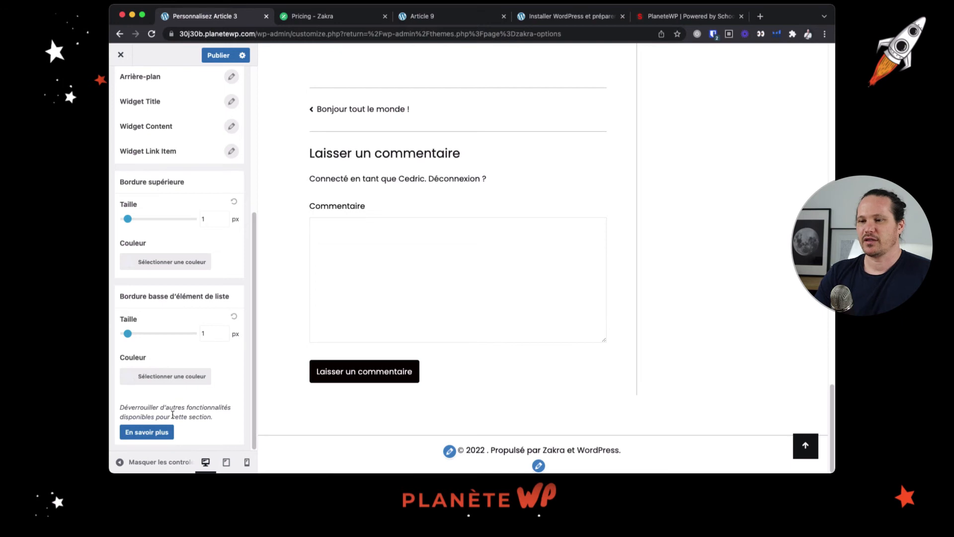
scroll(207, 416, up, 6)
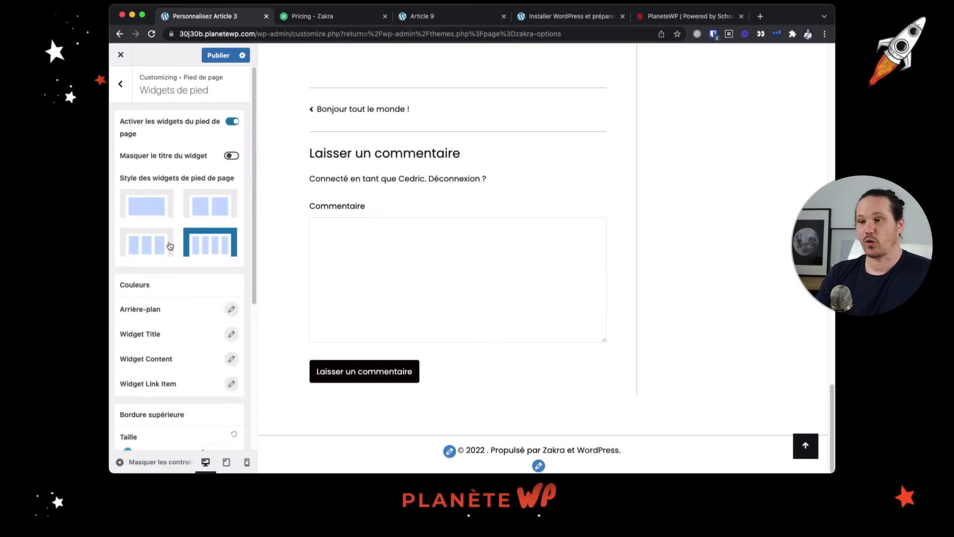
Open the Barre inférieure de pied de page settings and review the text content, colour and top border options
click(123, 95)
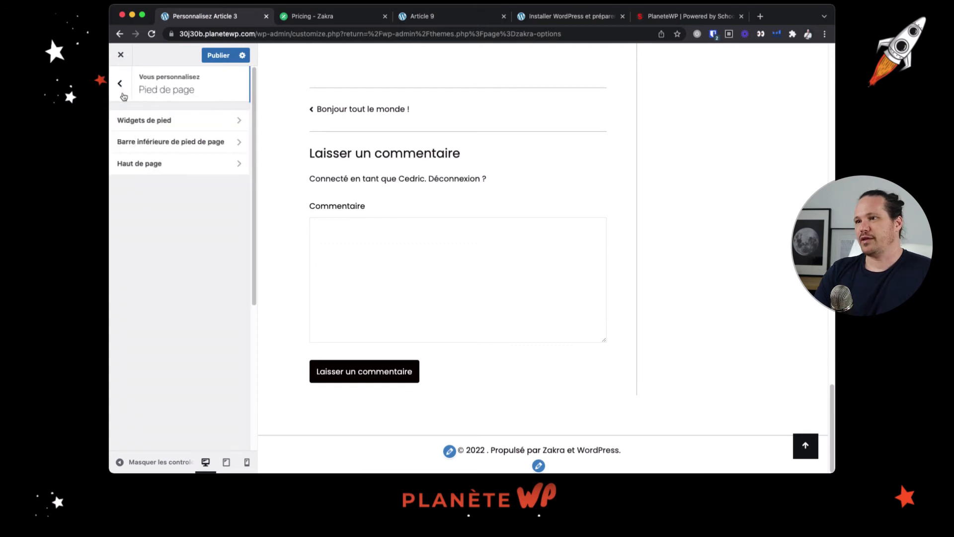
click(198, 146)
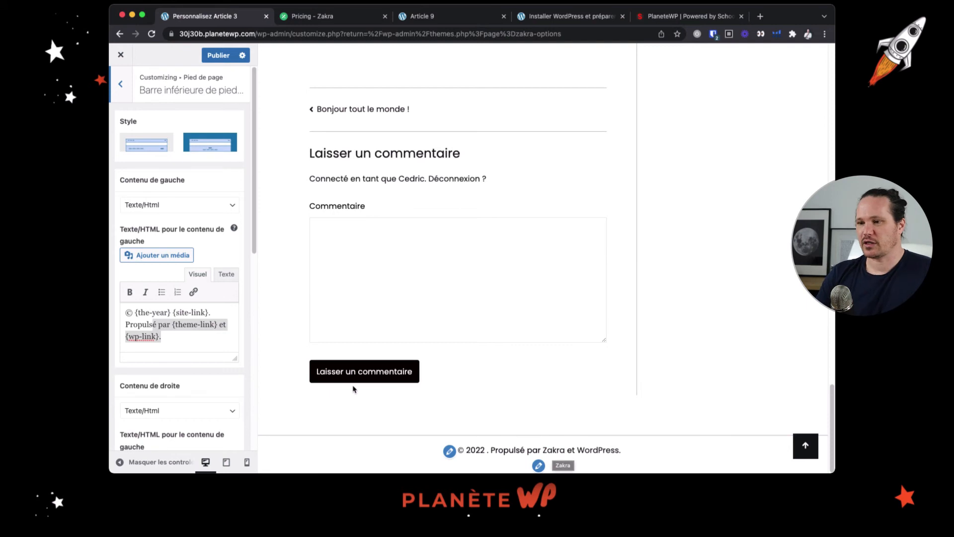
scroll(170, 341, down, 10)
scroll(171, 341, up, 2)
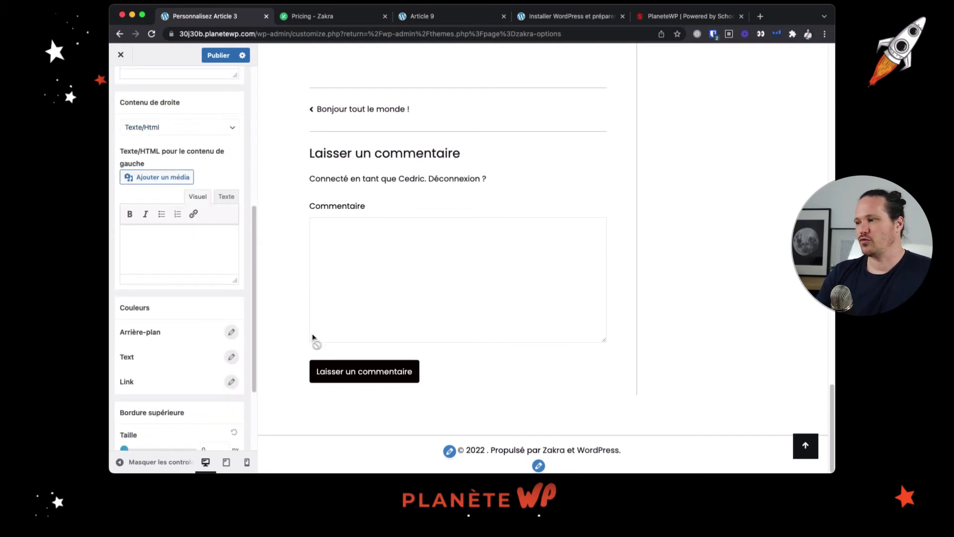
scroll(140, 326, down, 5)
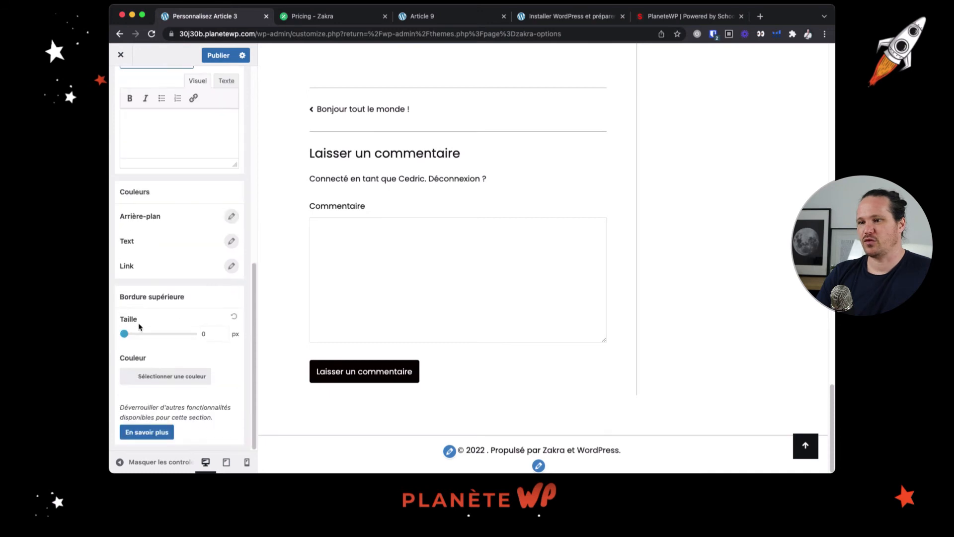
scroll(139, 326, up, 15)
Open the Haut de page settings and inspect the Arrière-plan and Icon colour options of the scroll-to-top element
click(130, 88)
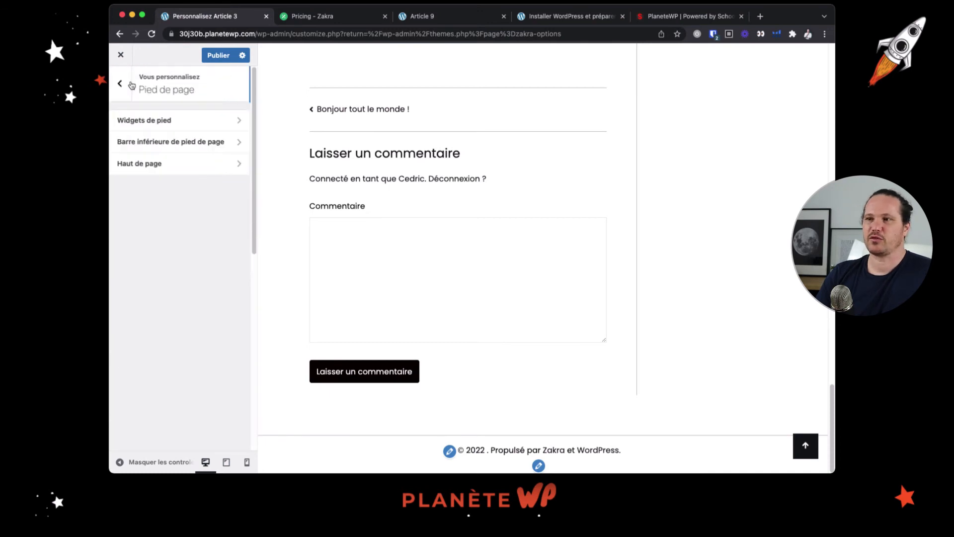
click(166, 164)
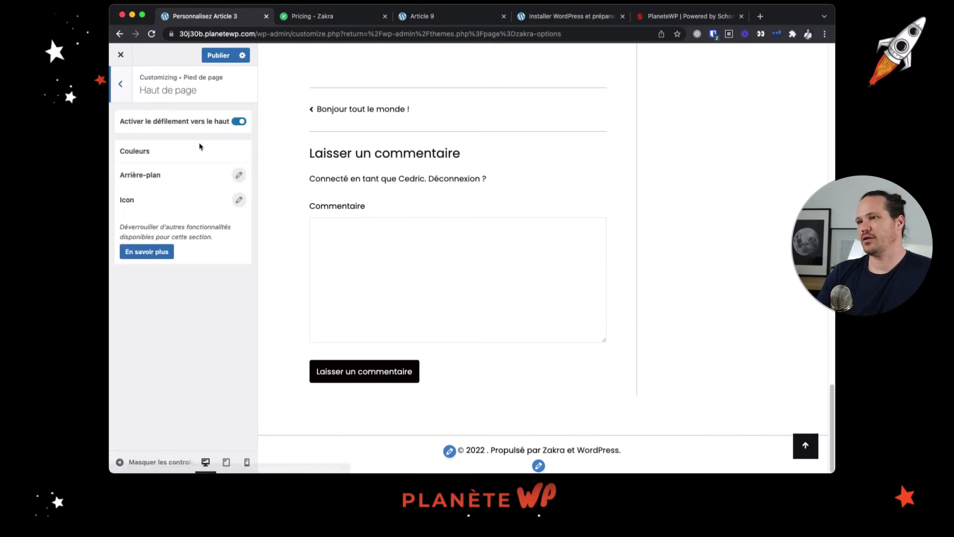
click(238, 177)
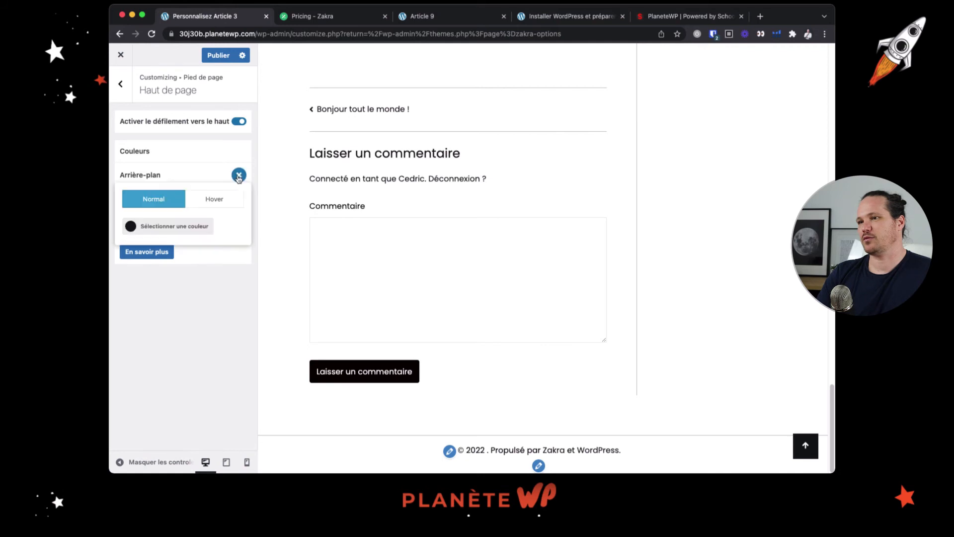
click(238, 177)
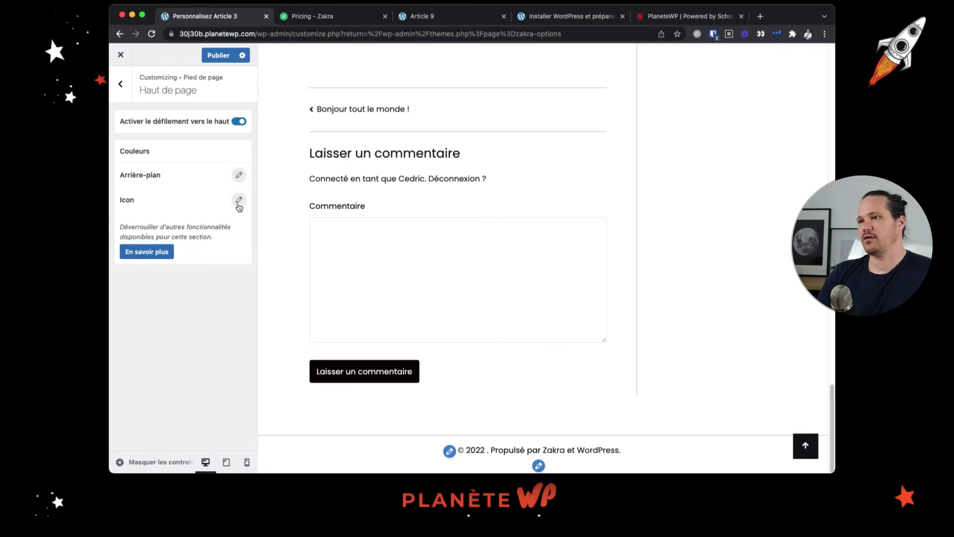
click(238, 181)
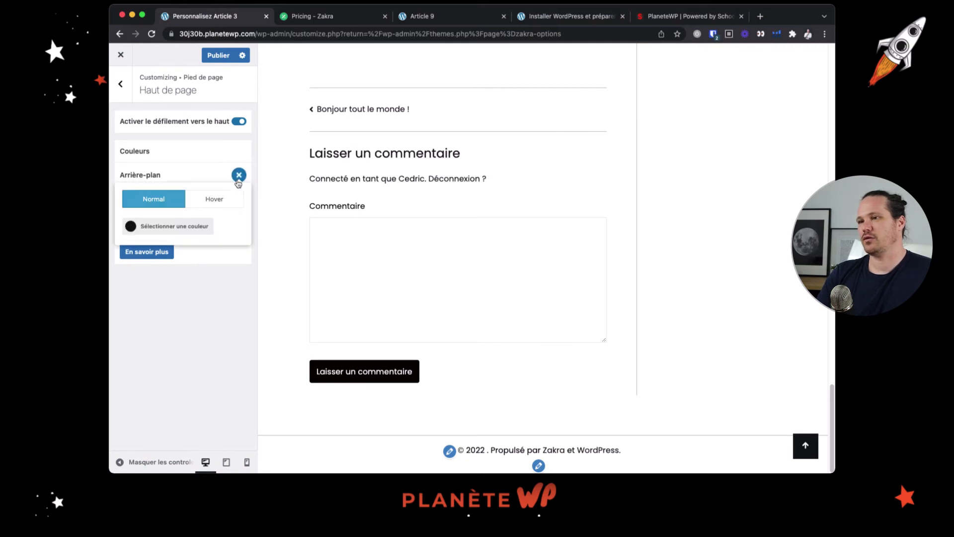
click(239, 175)
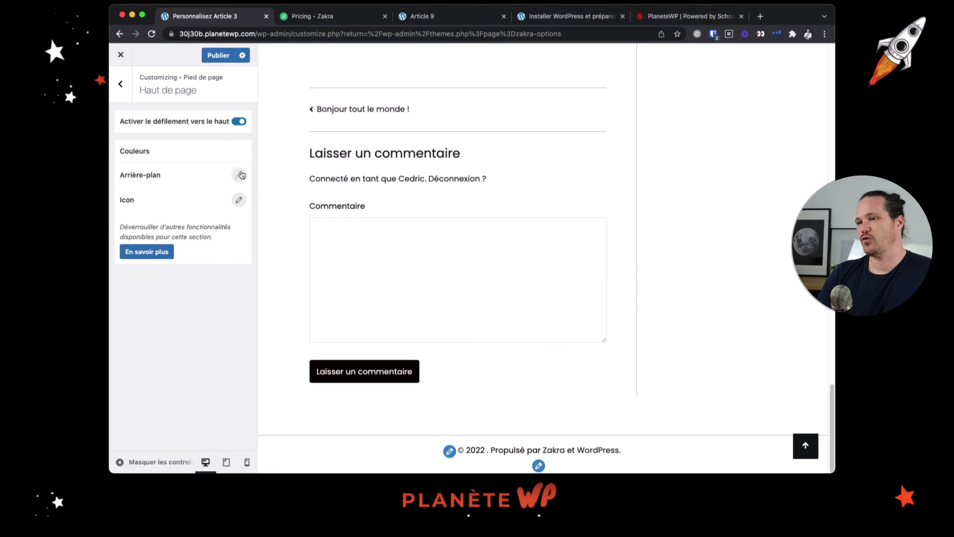
click(239, 200)
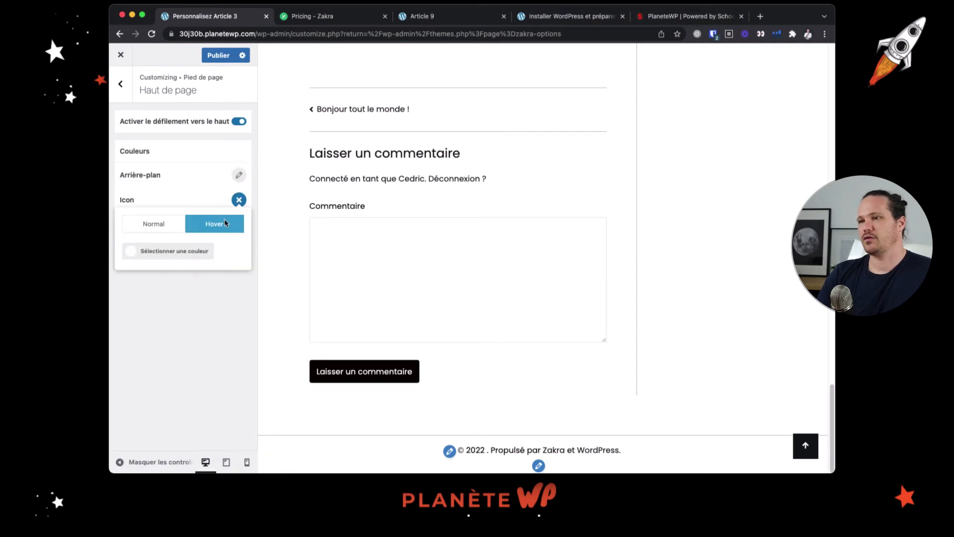
click(238, 200)
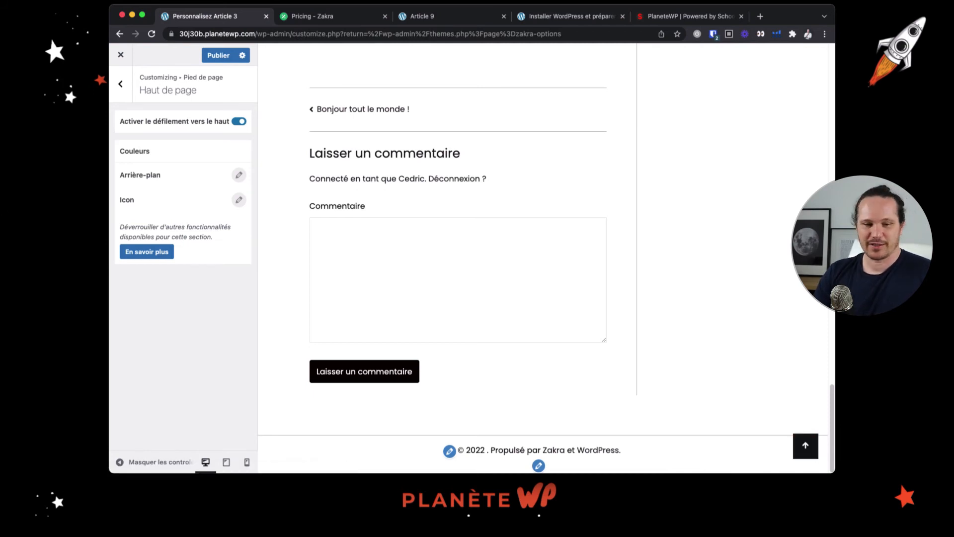
Publish the customizer changes and reload the live Article 9 page
click(128, 91)
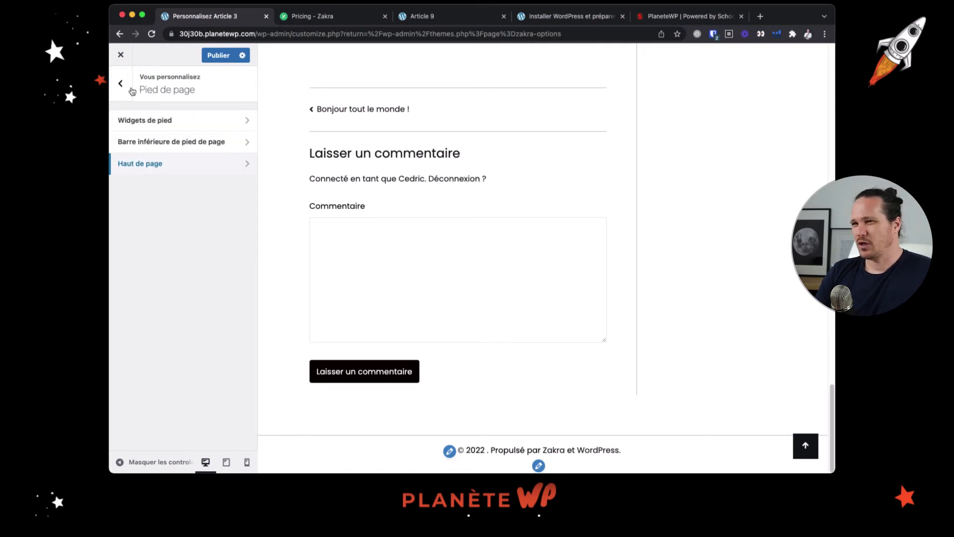
click(131, 91)
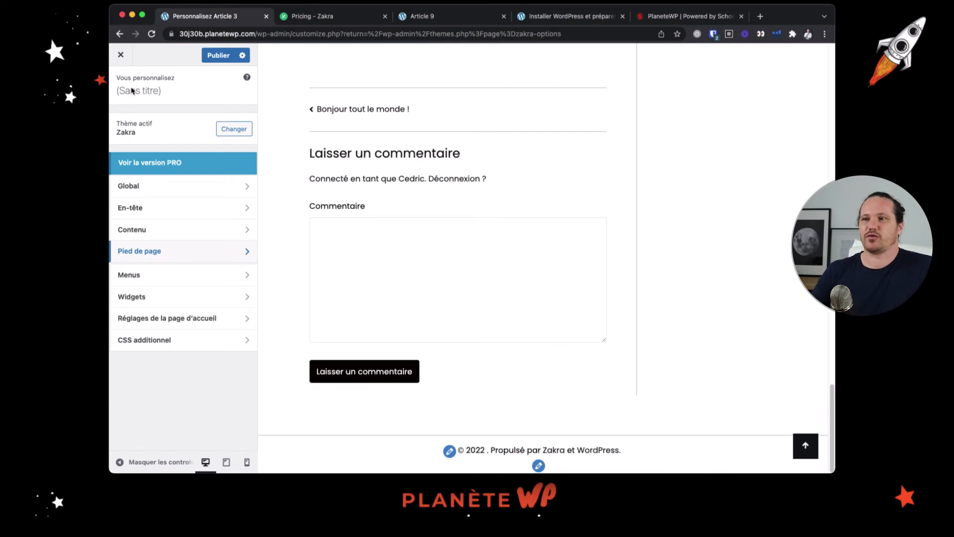
click(224, 56)
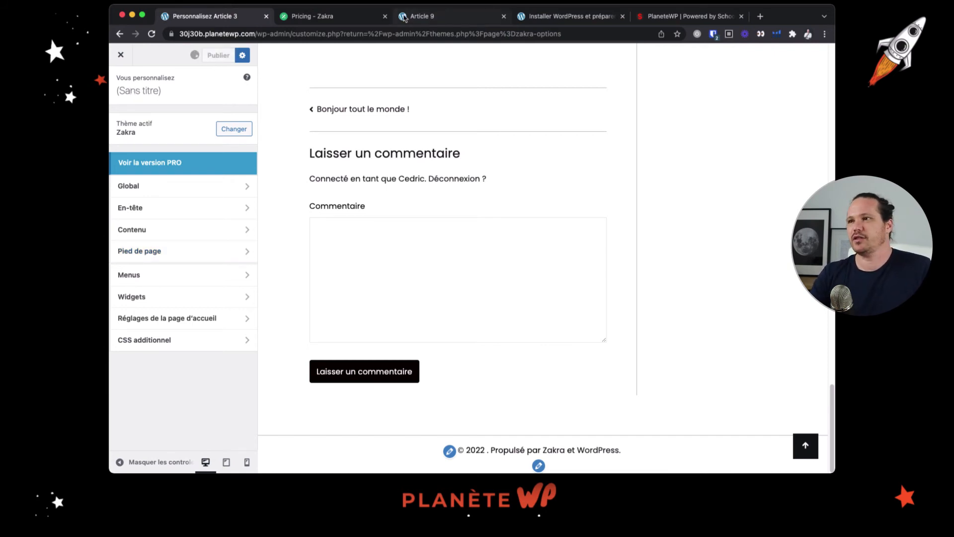
click(151, 34)
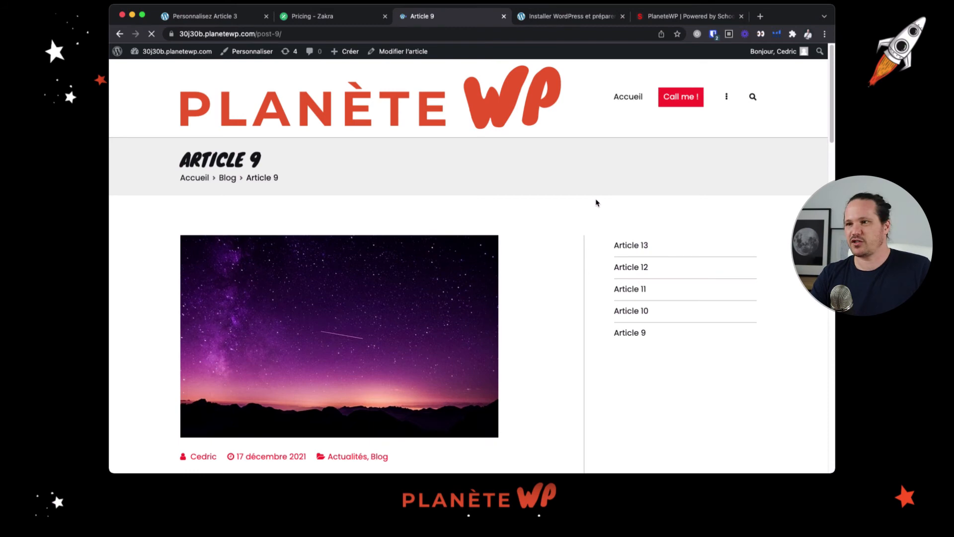
Test the header's overflow menu and Call me ! link on the Article 9 page, and dismiss the calling prompt
scroll(422, 197, down, 1)
scroll(422, 196, up, 1)
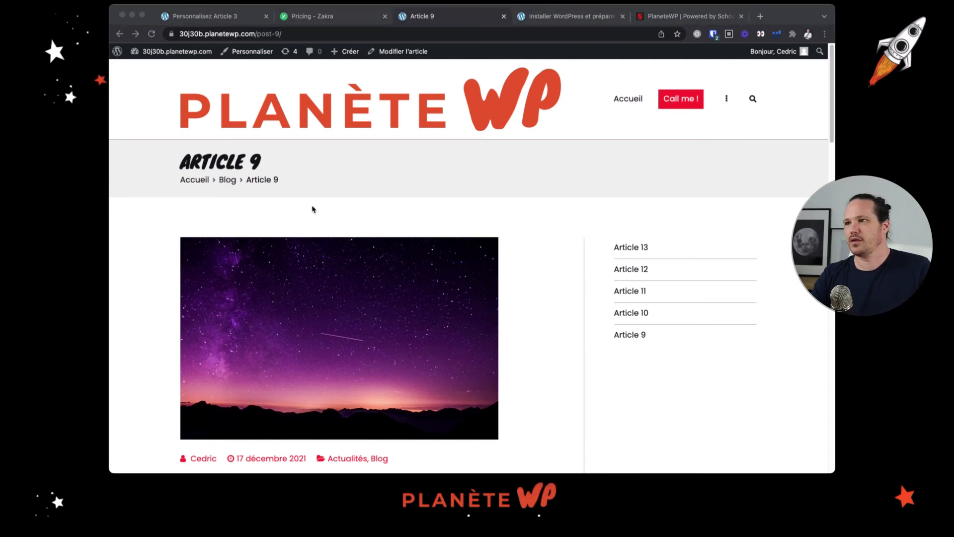
click(727, 100)
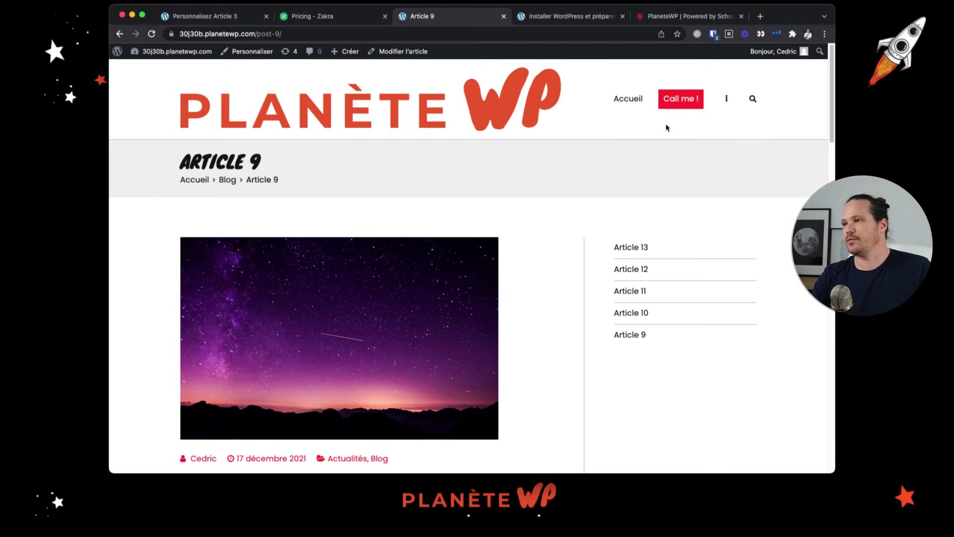
click(690, 106)
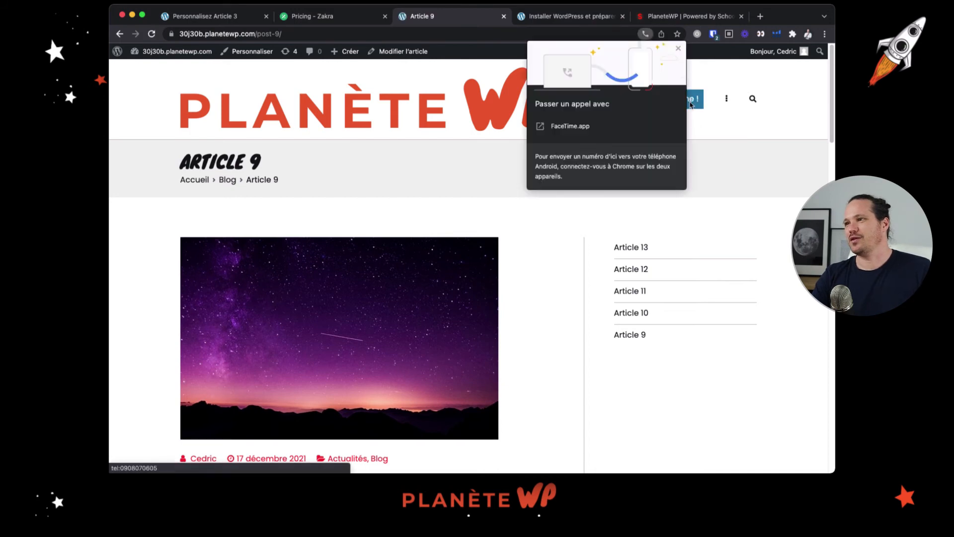
click(679, 49)
Look through the Article 9 page from header to footer and test its scroll-to-top arrow
scroll(541, 193, down, 3)
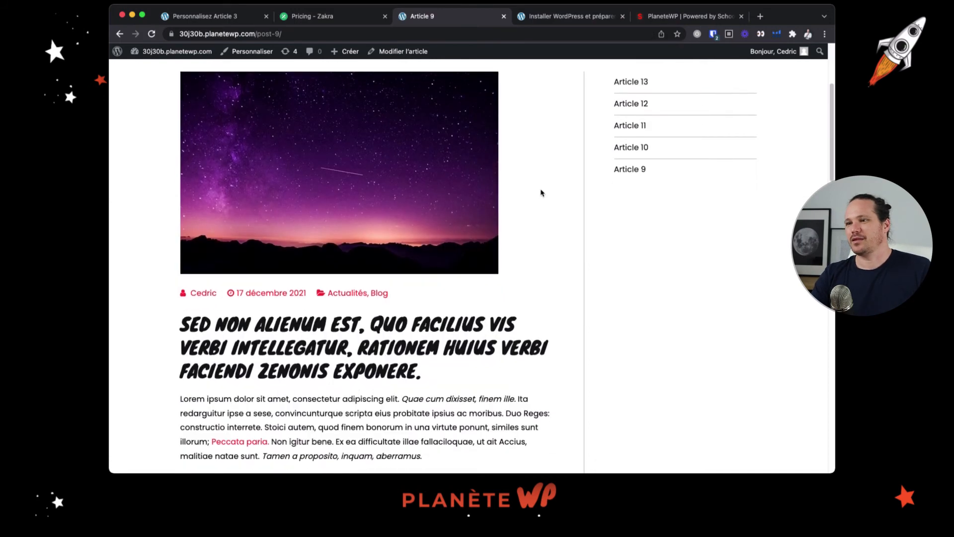
scroll(541, 193, down, 20)
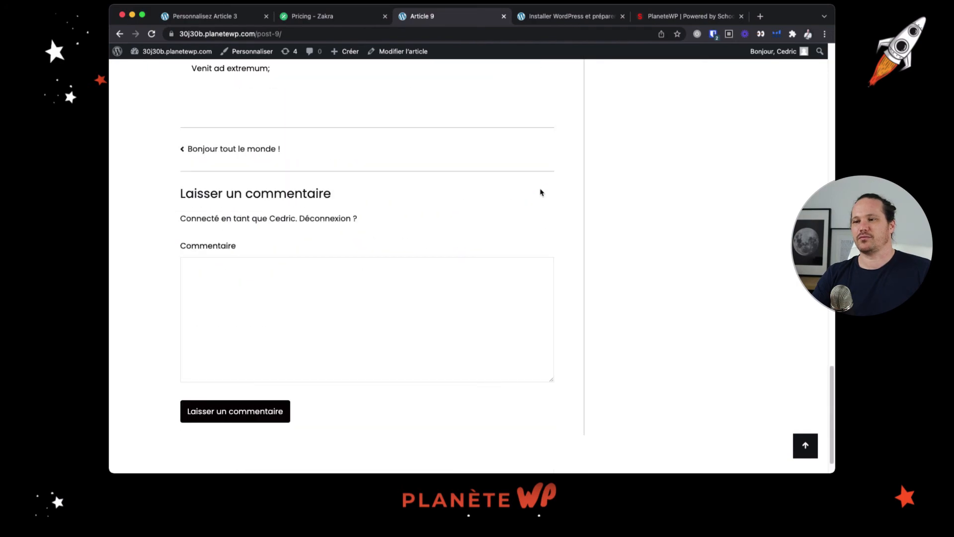
scroll(542, 192, up, 20)
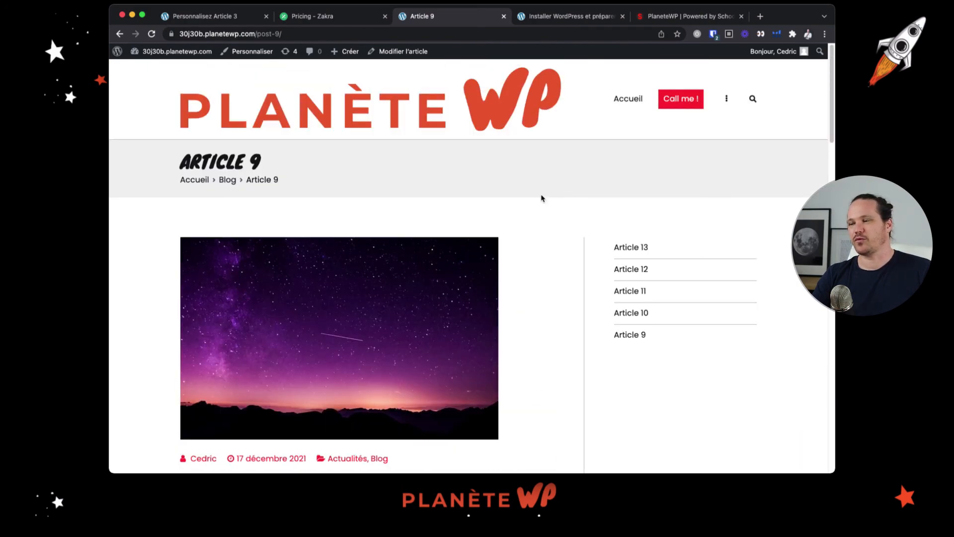
scroll(542, 198, down, 2)
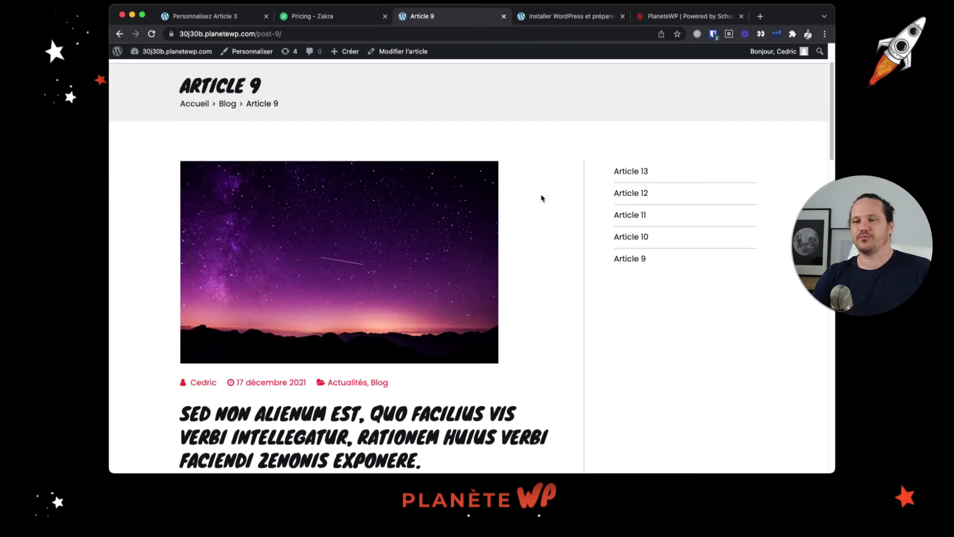
scroll(542, 198, up, 2)
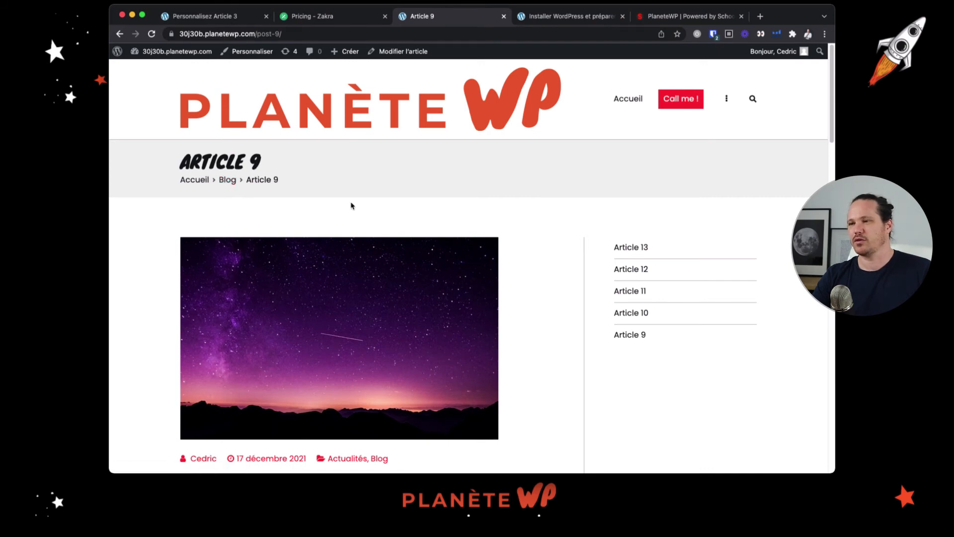
scroll(351, 206, down, 1)
scroll(351, 206, down, 8)
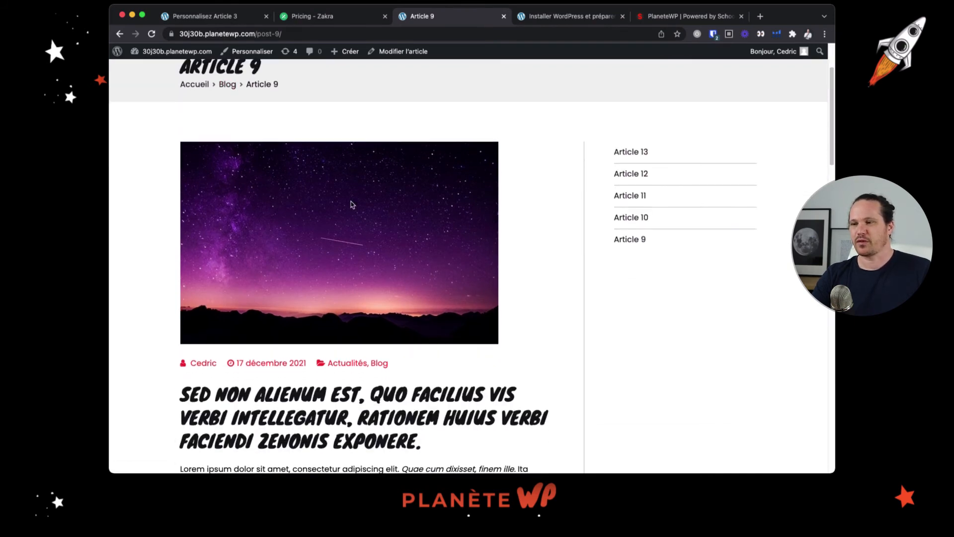
scroll(351, 203, down, 20)
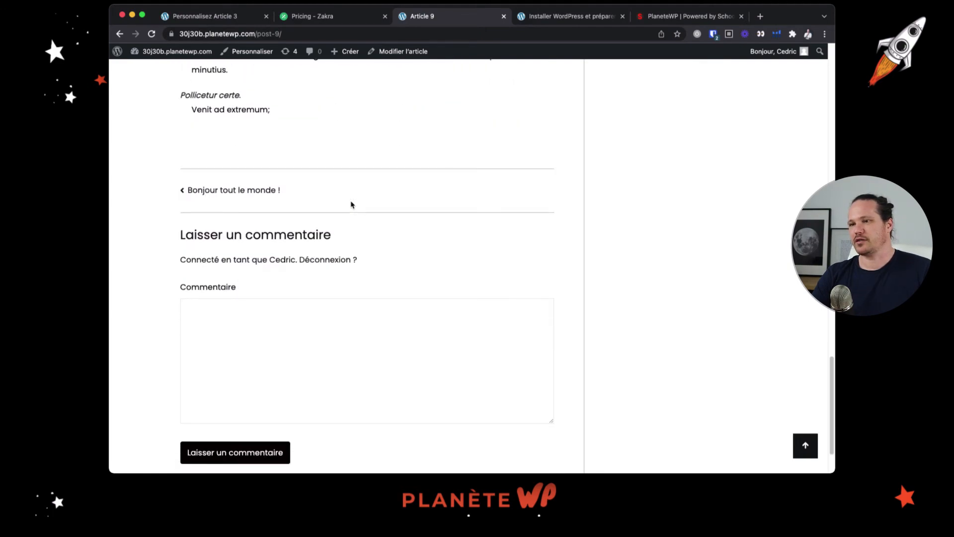
scroll(351, 204, down, 3)
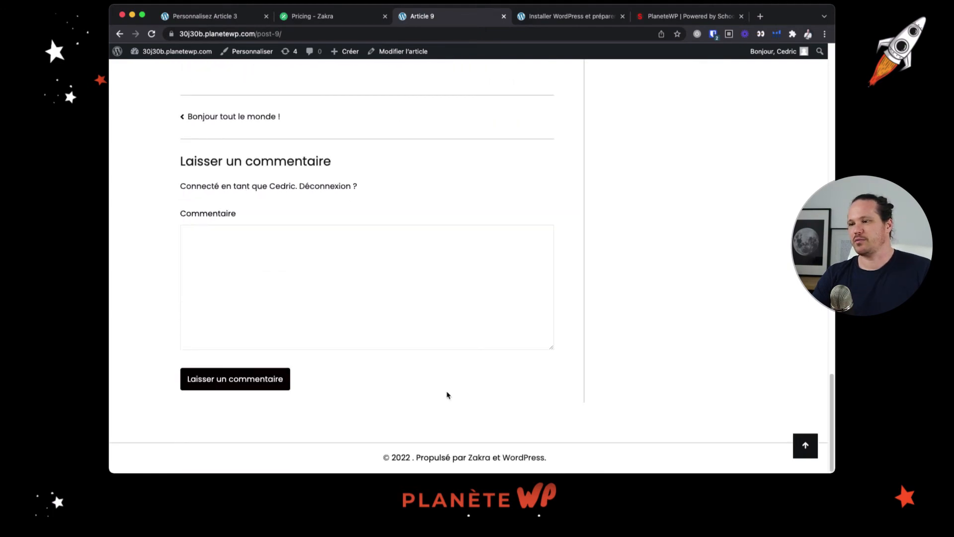
click(815, 443)
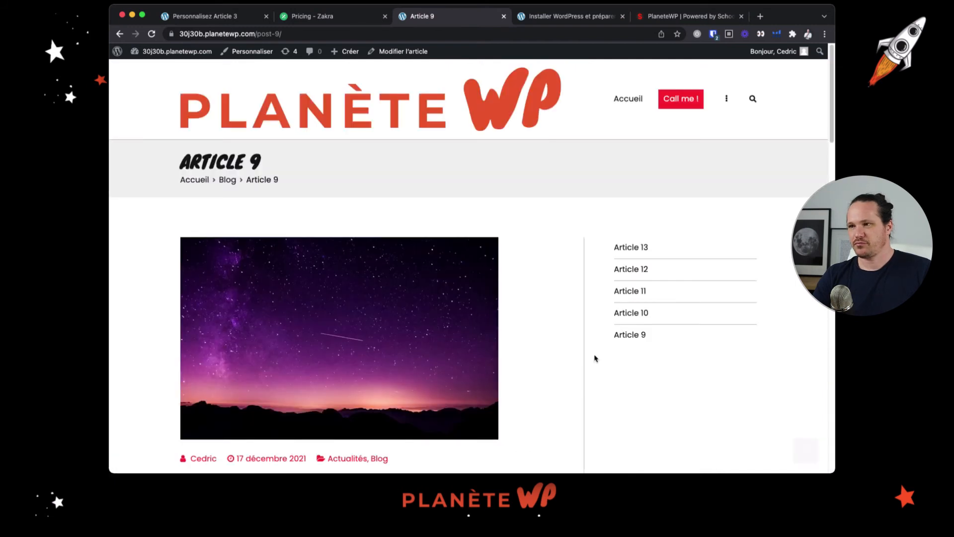
Open the Blog category page from the Article 9 breadcrumb and look through its article list and top spacing
click(226, 184)
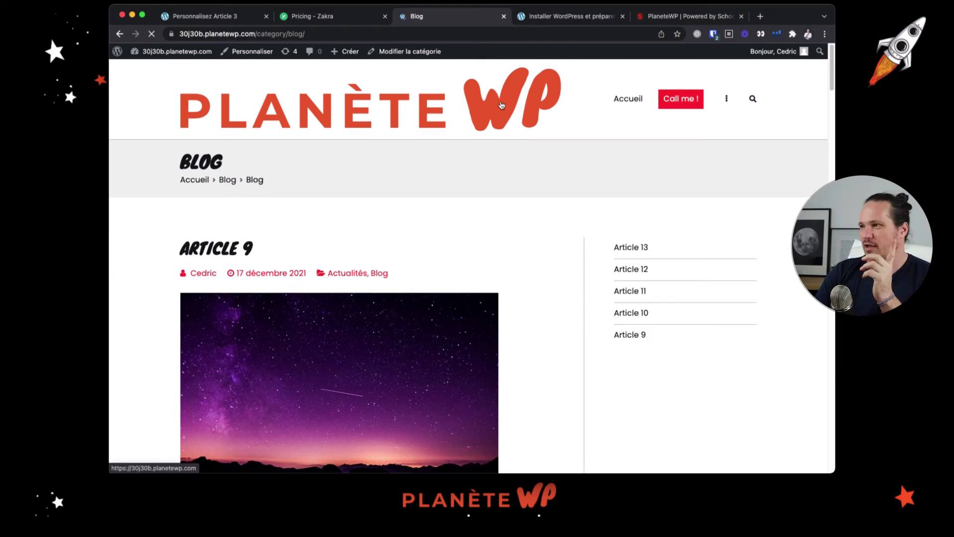
scroll(487, 212, down, 4)
scroll(487, 212, down, 5)
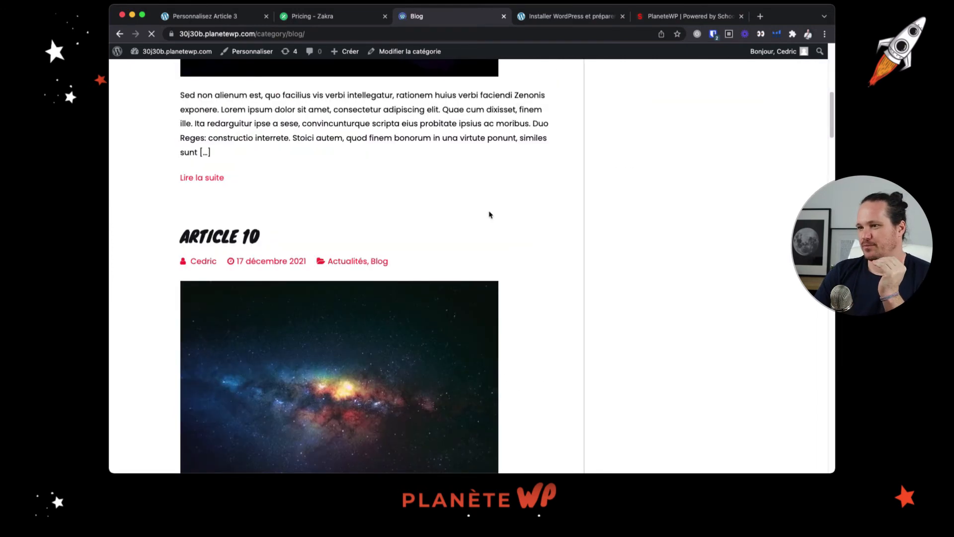
scroll(487, 215, down, 5)
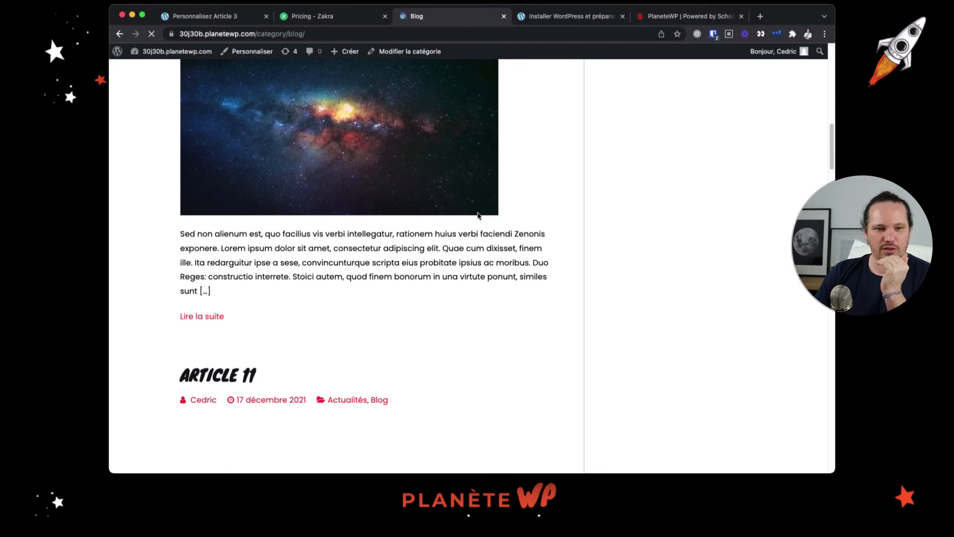
scroll(478, 215, down, 5)
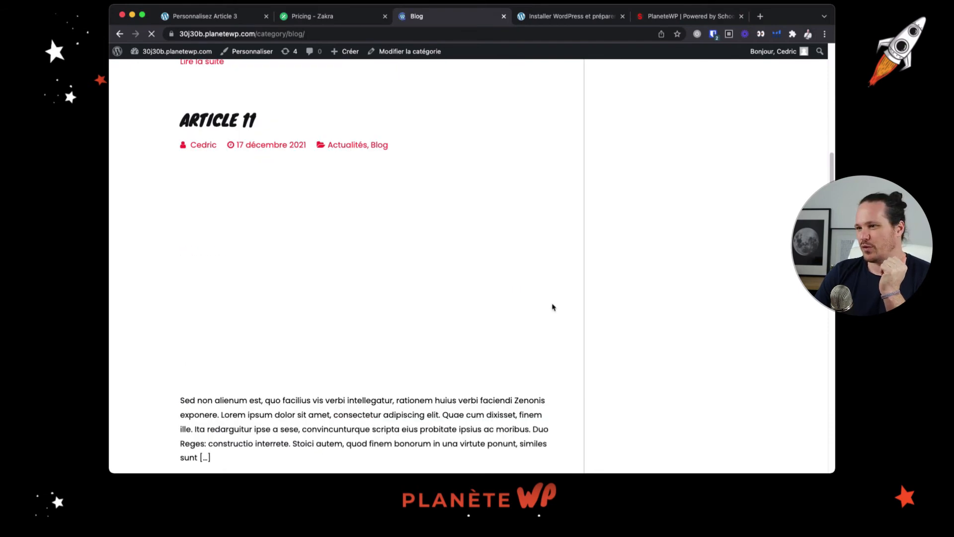
scroll(552, 307, down, 2)
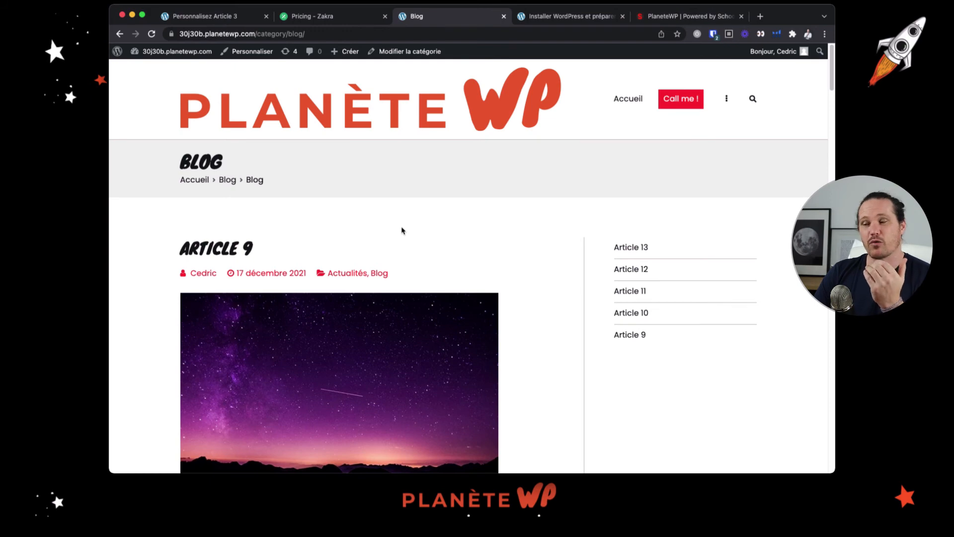
scroll(403, 231, down, 1)
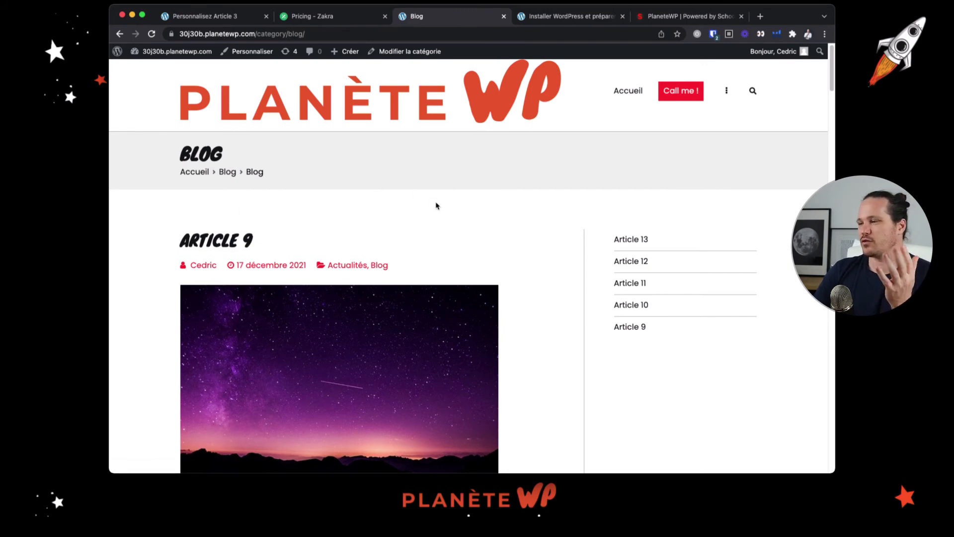
scroll(436, 204, down, 5)
scroll(436, 203, up, 7)
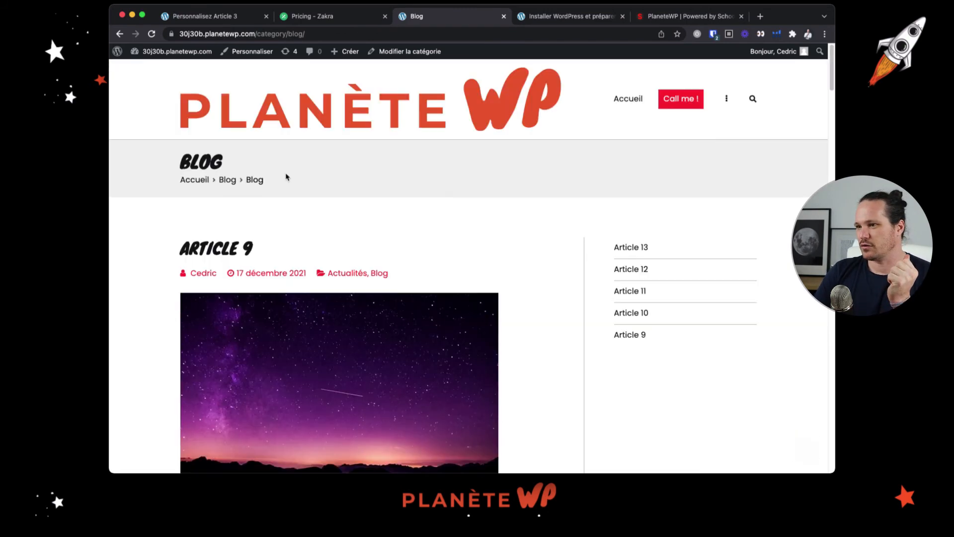
Inspect the gap above the Blog article list in DevTools and select the site-content div inside the main element
right_click(248, 222)
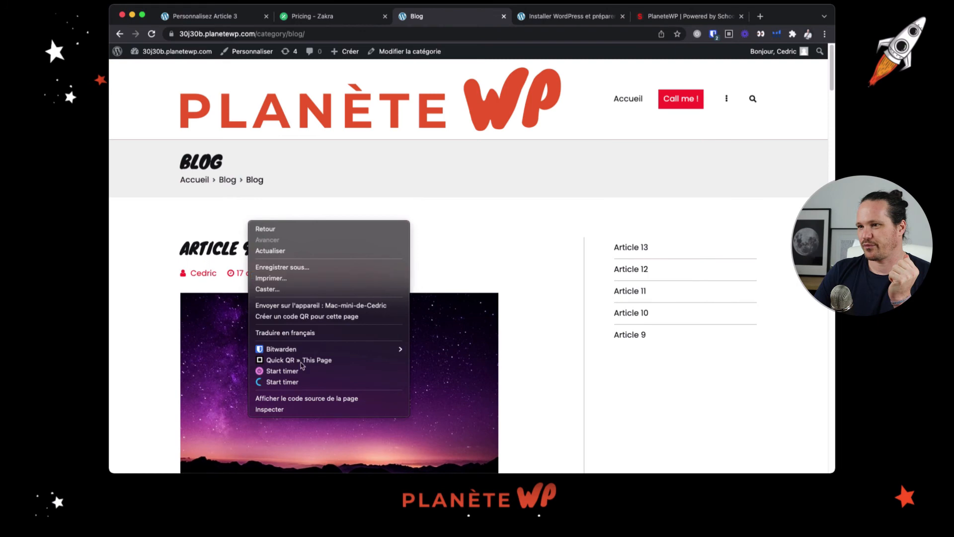
click(302, 411)
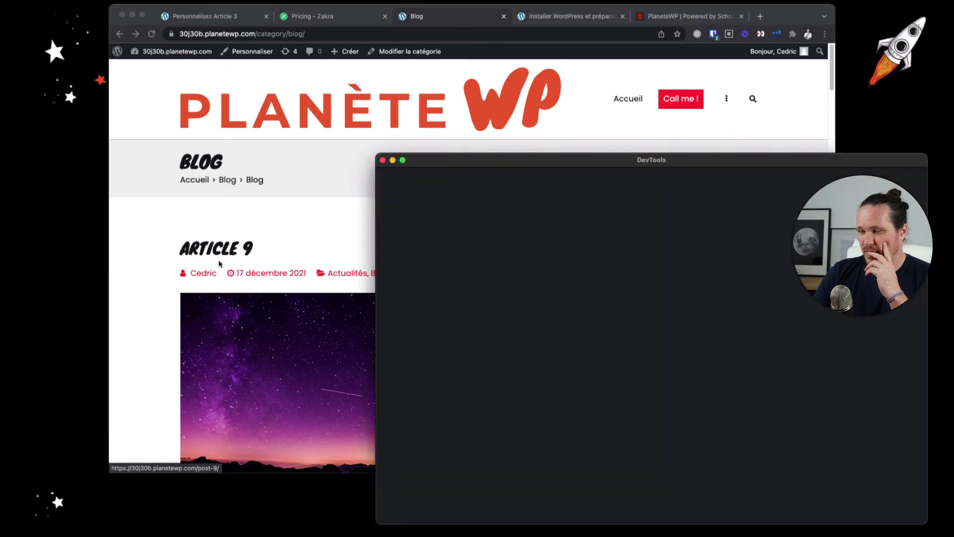
drag(579, 158, 560, 122)
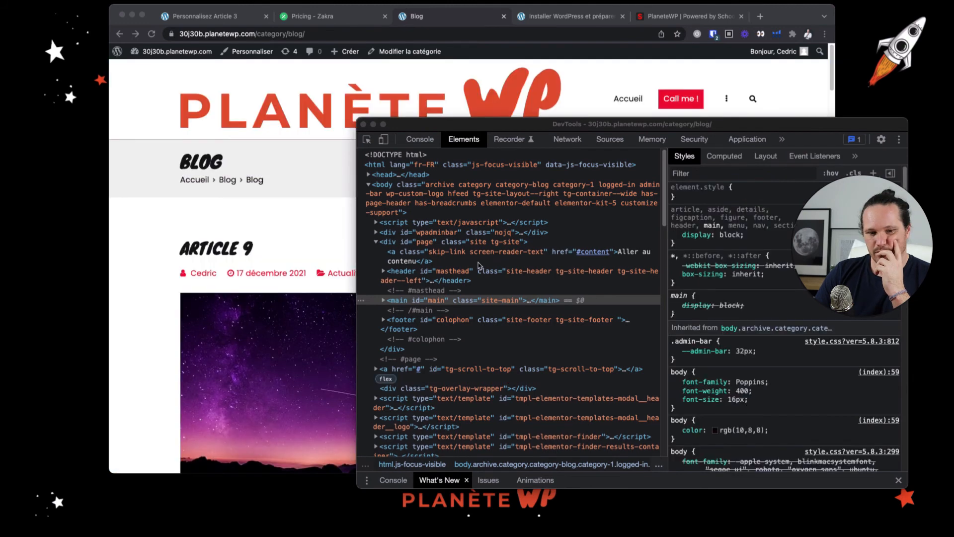
click(454, 307)
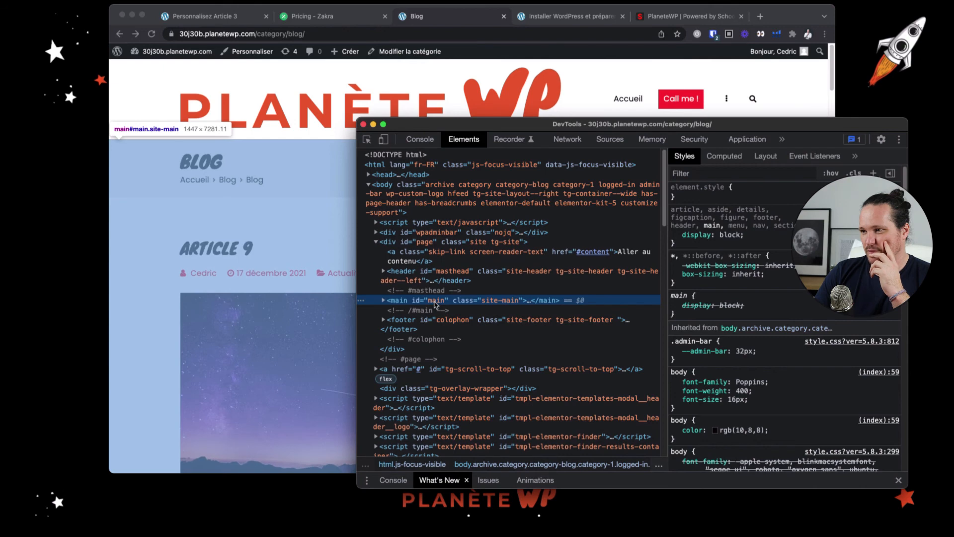
click(383, 301)
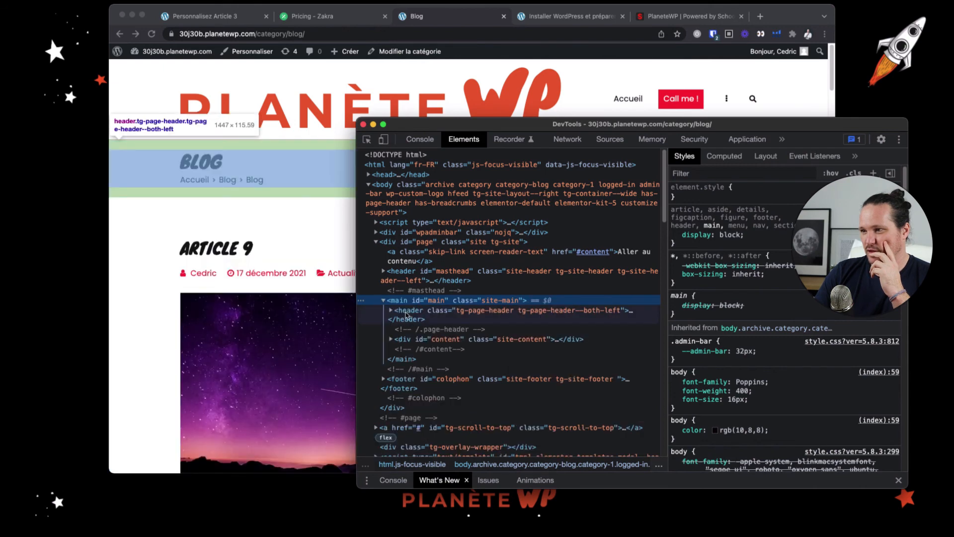
click(417, 340)
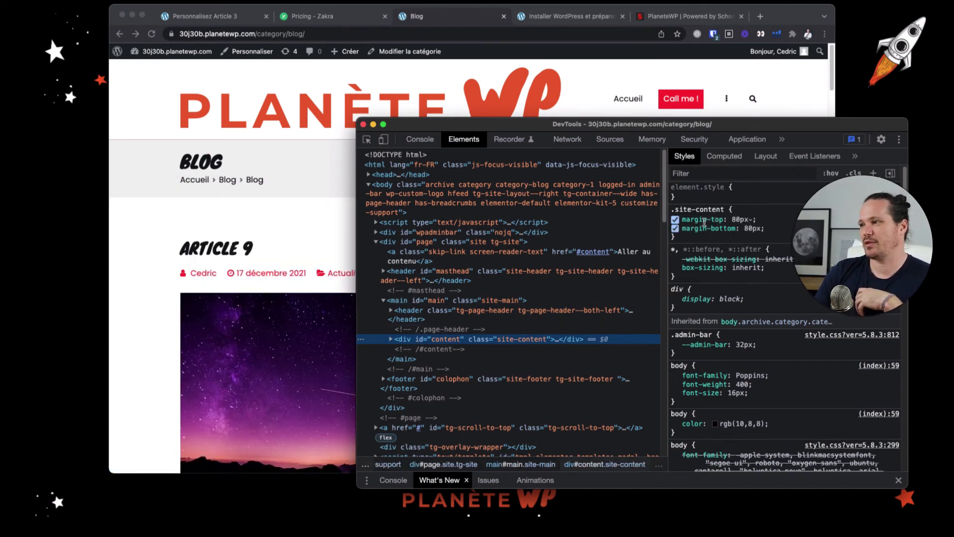
Try out margin-top values on the .site-content rule in DevTools and settle on 20px
click(742, 219)
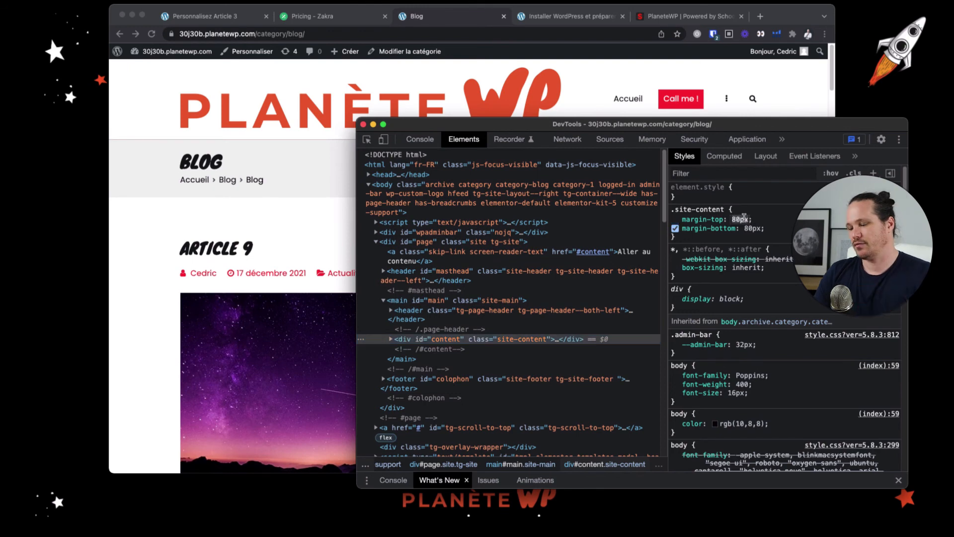
text(40px)
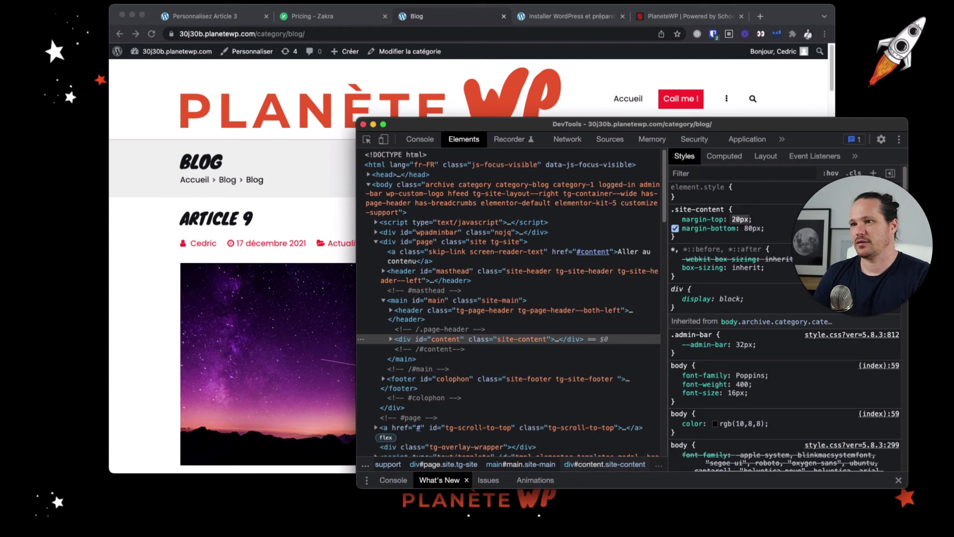
key(shift+Up)
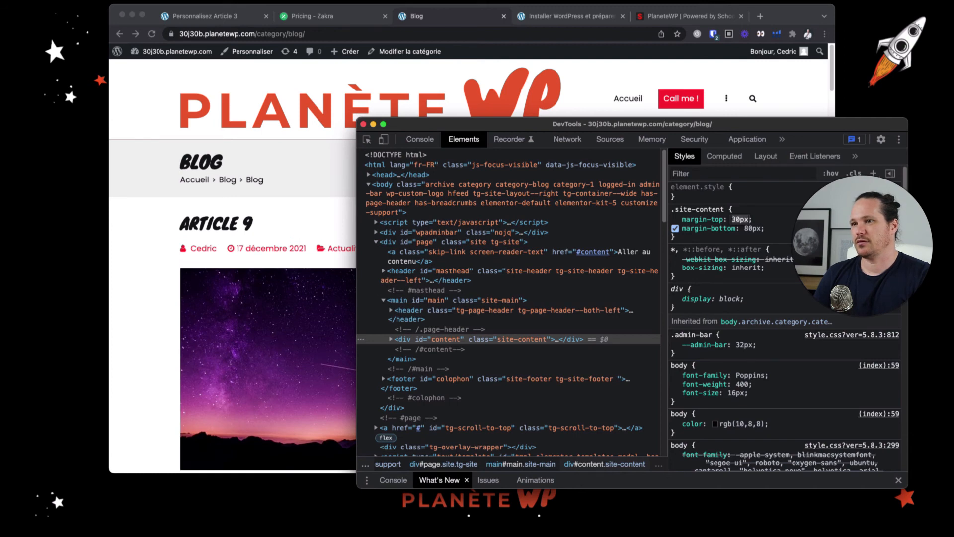
key(shift+Down)
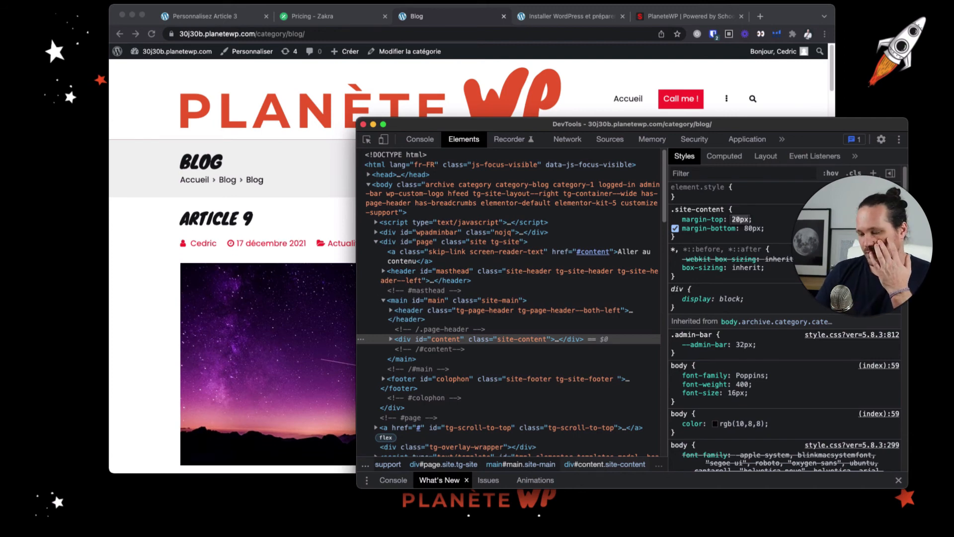
key(Up)
key(Up)
key(Up)
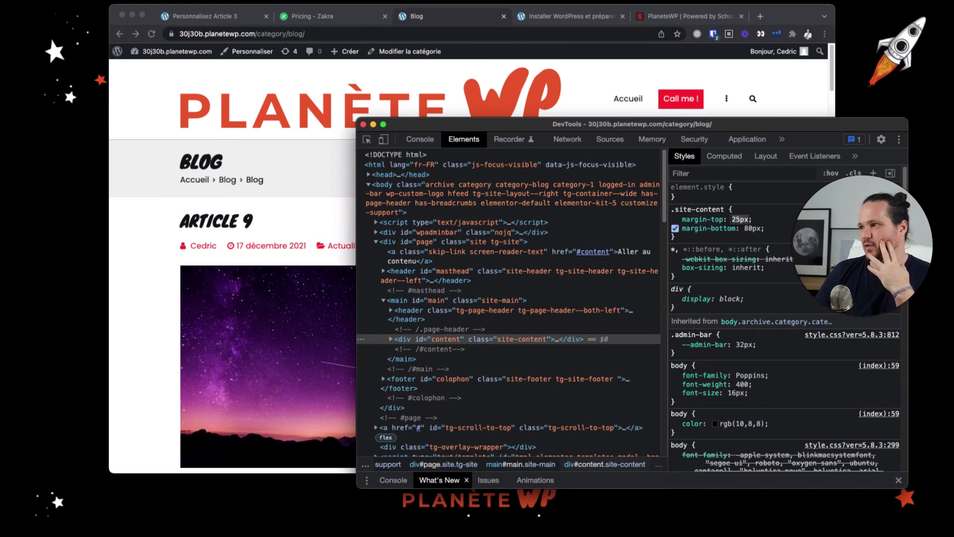
key(Down)
key(Down)
key(Down)
key(Down)
key(Down)
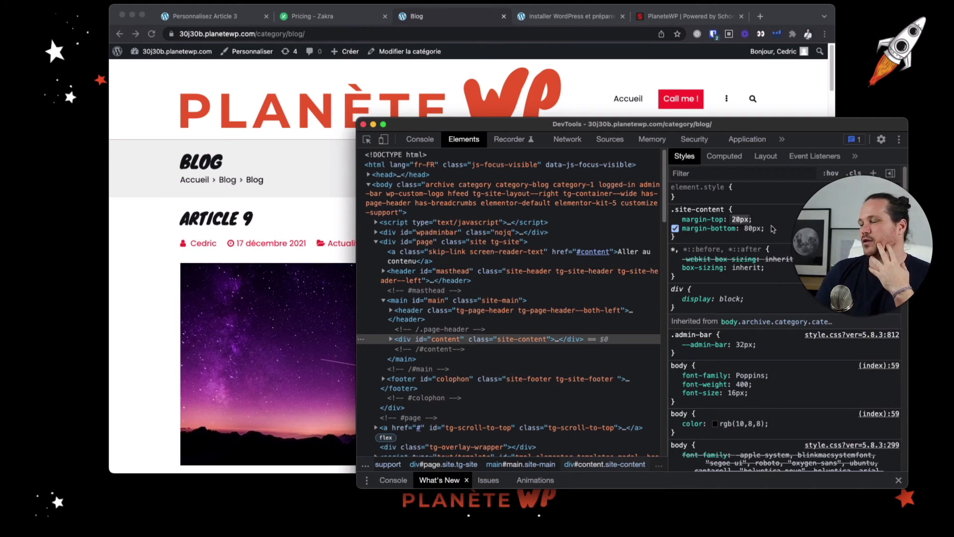
Copy the whole .site-content rule from DevTools and check the top spacing on the Blog page
click(771, 225)
drag(688, 242, 671, 209)
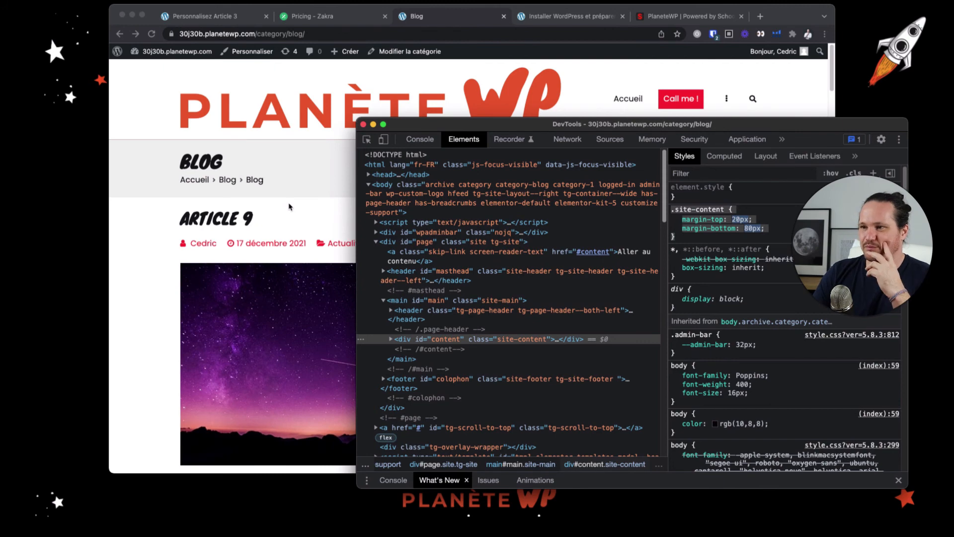
click(290, 208)
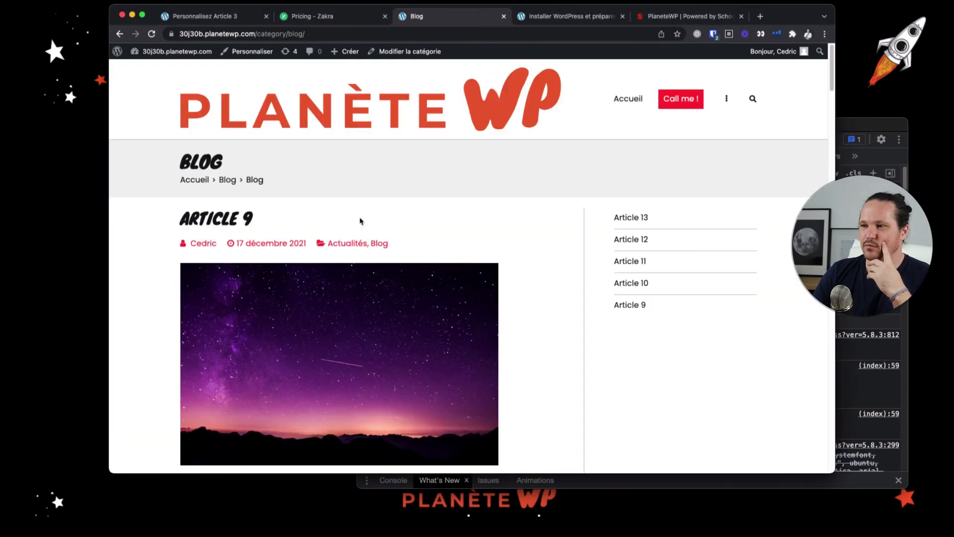
scroll(359, 217, down, 3)
scroll(359, 216, up, 3)
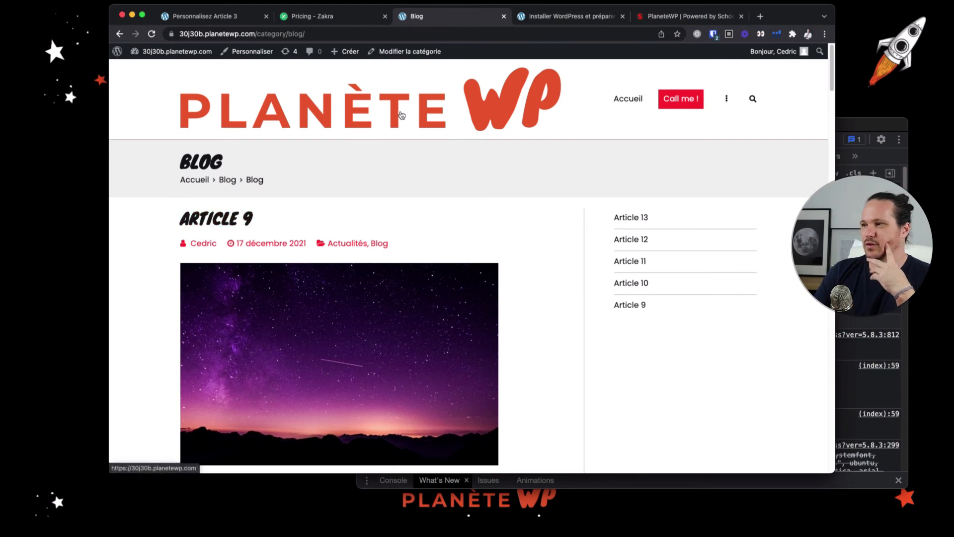
scroll(402, 116, down, 10)
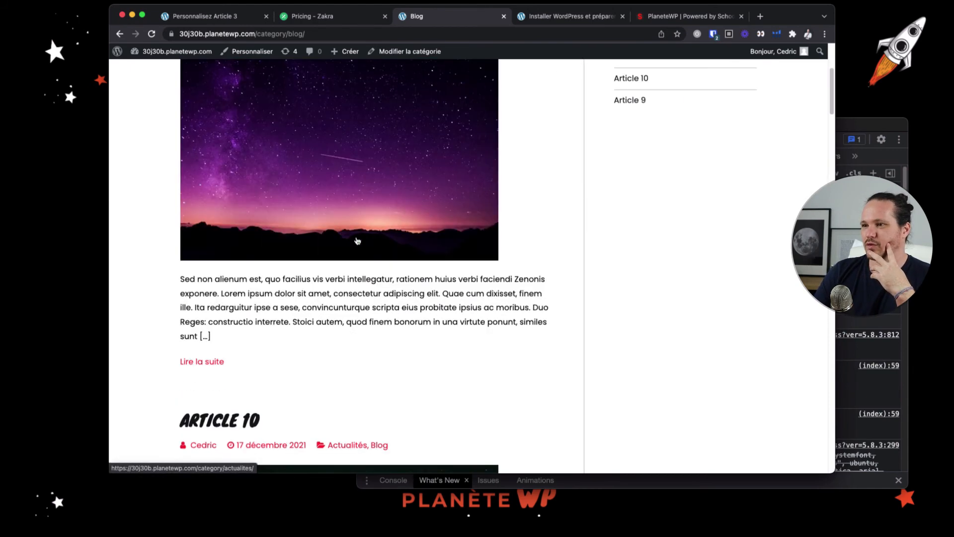
scroll(358, 247, up, 10)
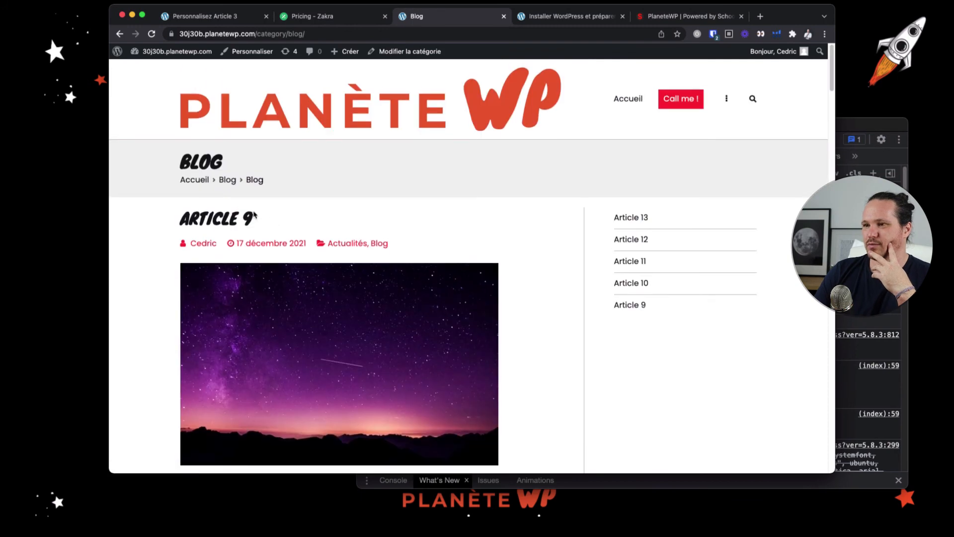
Paste the .site-content rule into the customizer's CSS additionnel and delete its margin-bottom line, keeping margin-top: 20px
click(233, 17)
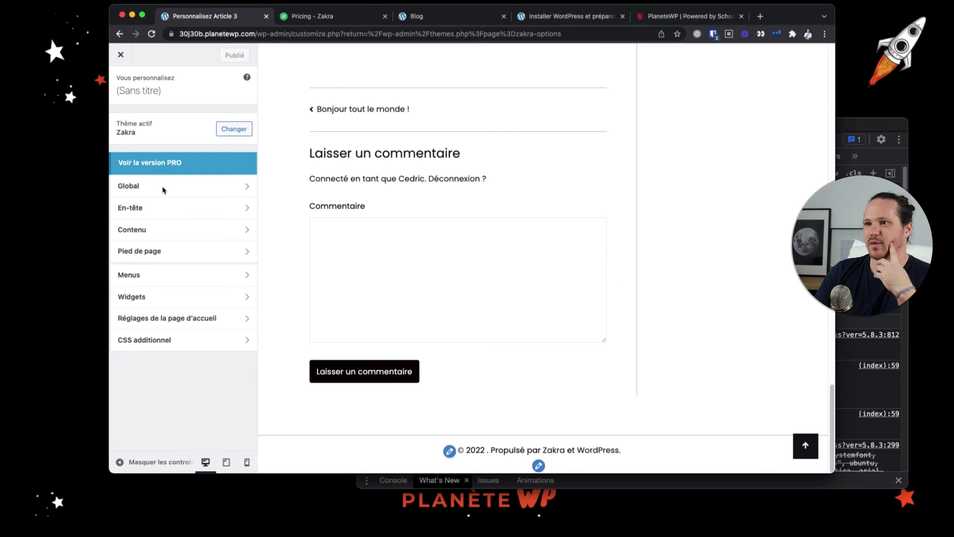
click(175, 347)
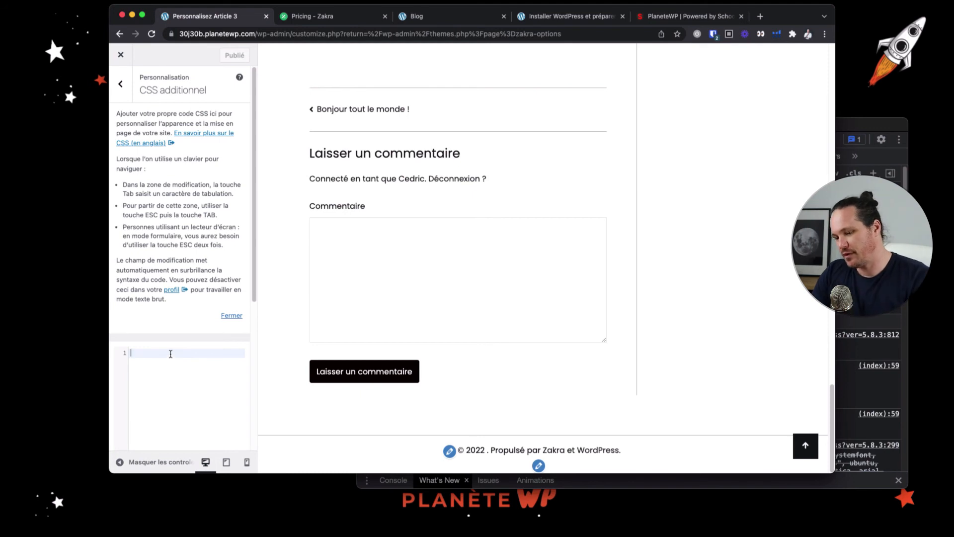
text(.site-content {     margin-top: 20px;     margin-bottom: 80px; })
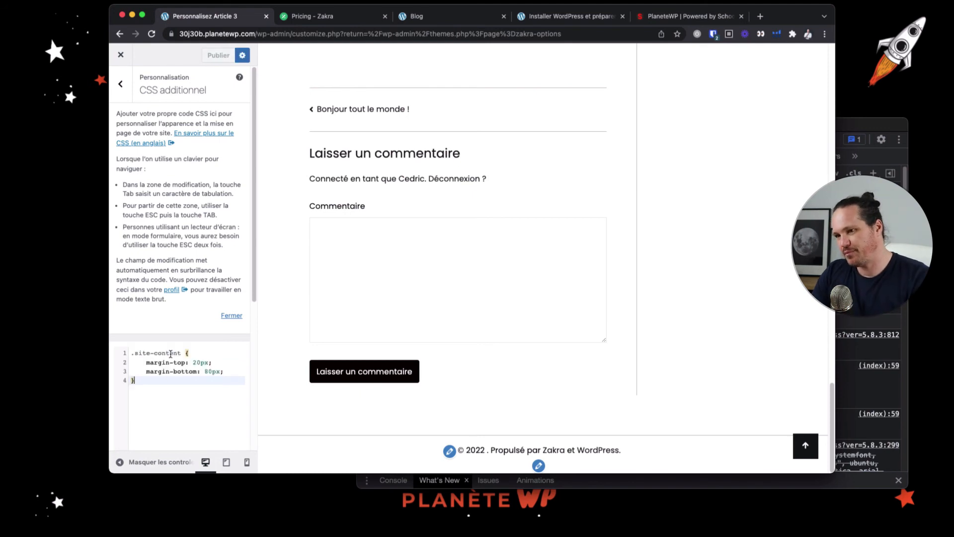
click(238, 371)
key(super+BackSpace)
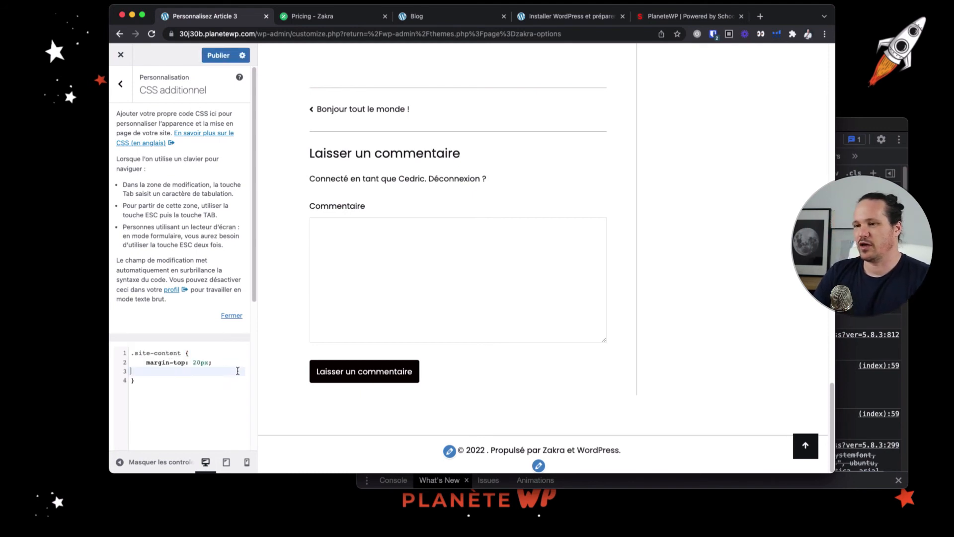
key(BackSpace)
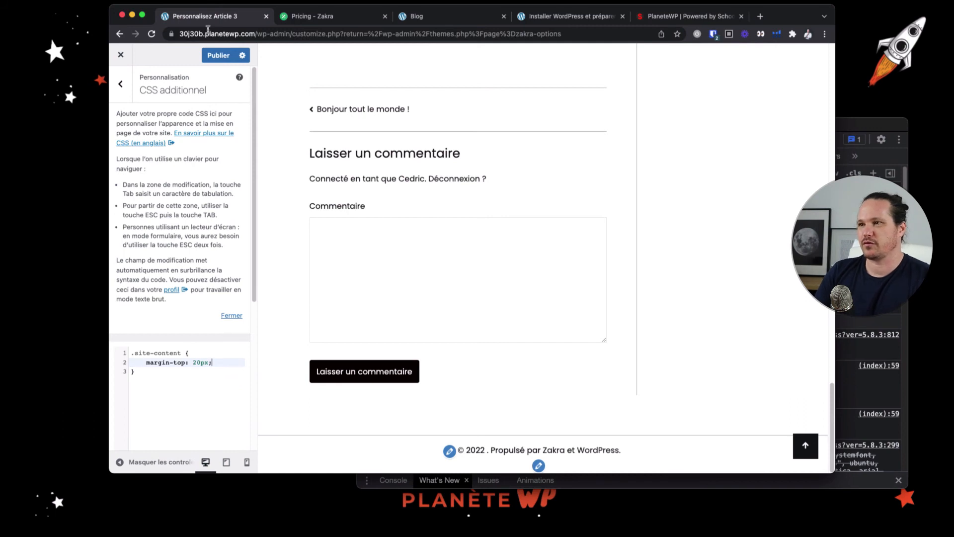
Check the top spacing in the Article 3 preview and publish the additional CSS
scroll(348, 109, up, 10)
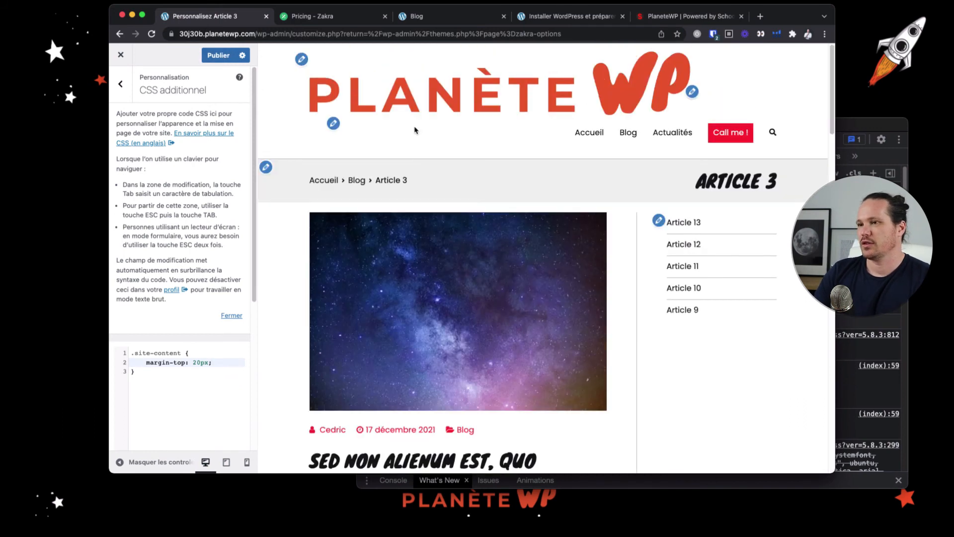
scroll(413, 128, down, 3)
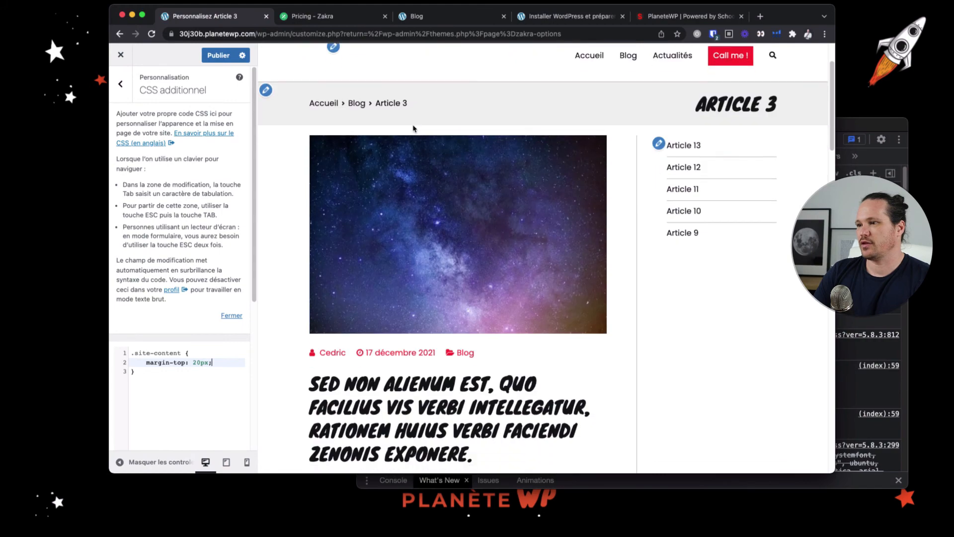
scroll(351, 139, up, 3)
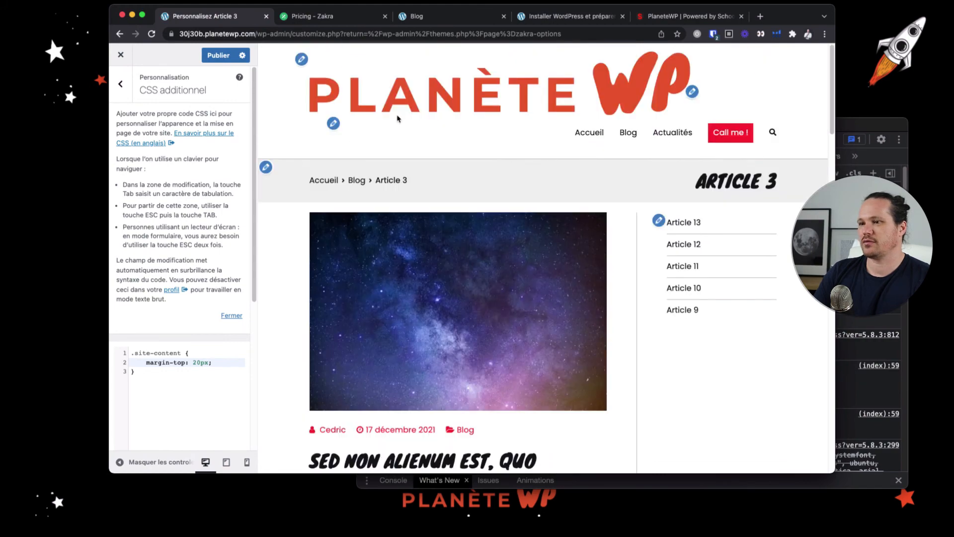
click(221, 57)
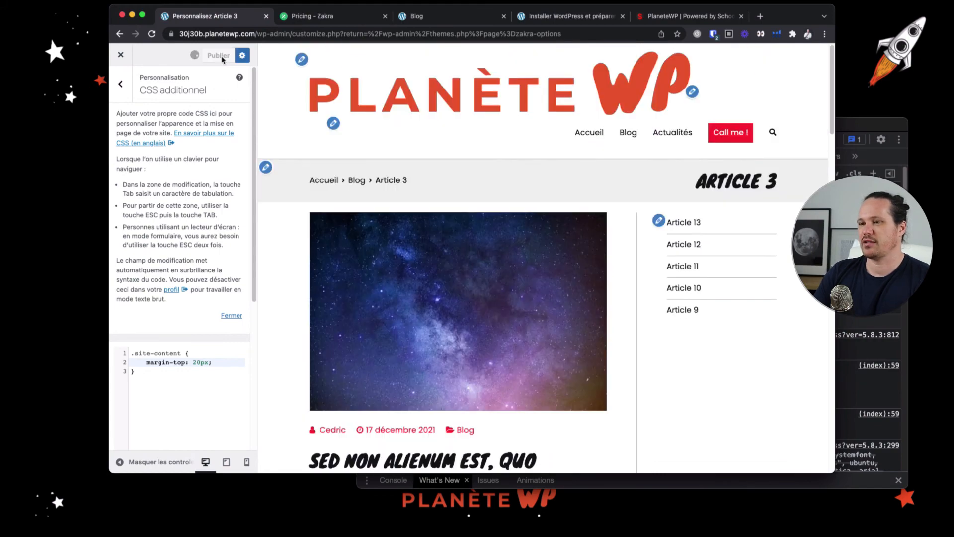
Reload the customizer and open the Blog page in its preview
click(238, 32)
key(Return)
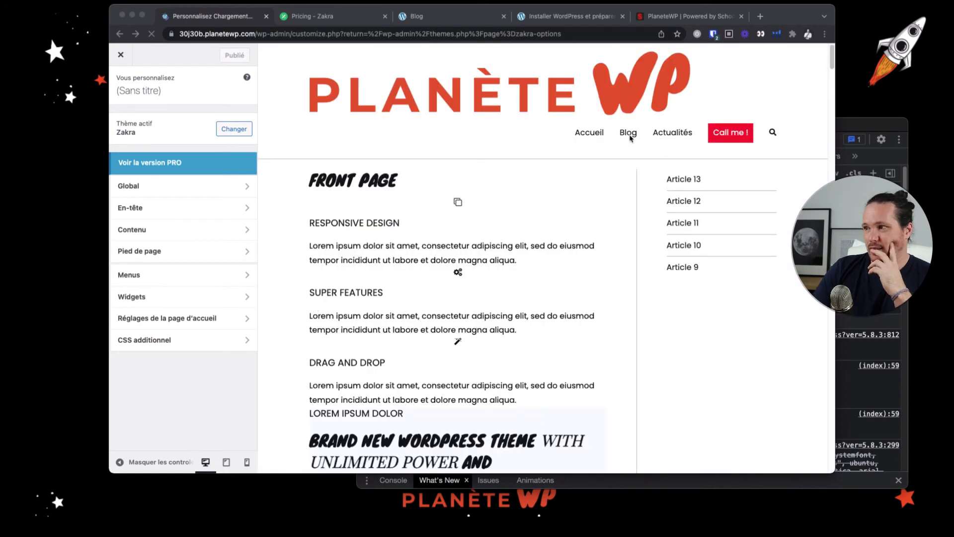
click(629, 135)
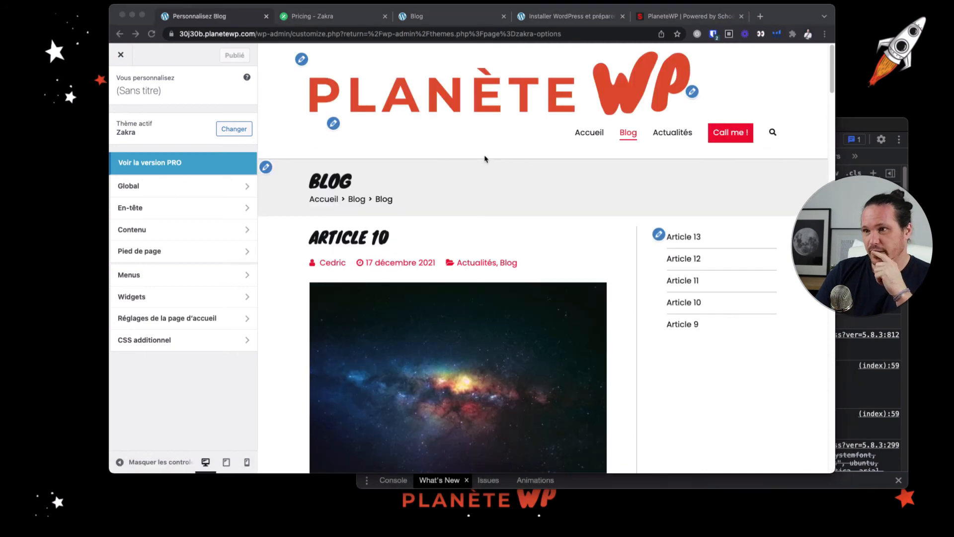
Open the CSS additionnel section and check the content spacing in the Article 10 preview
click(166, 337)
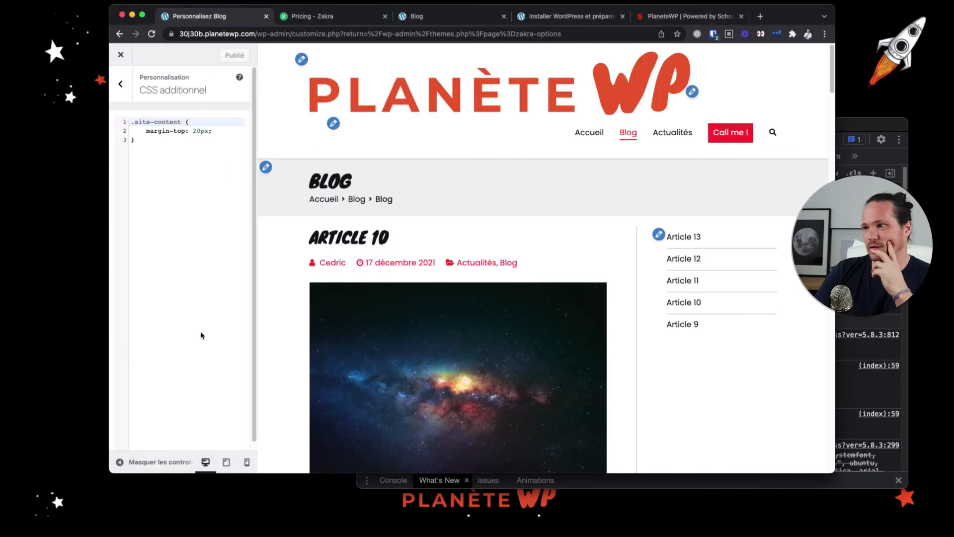
click(383, 239)
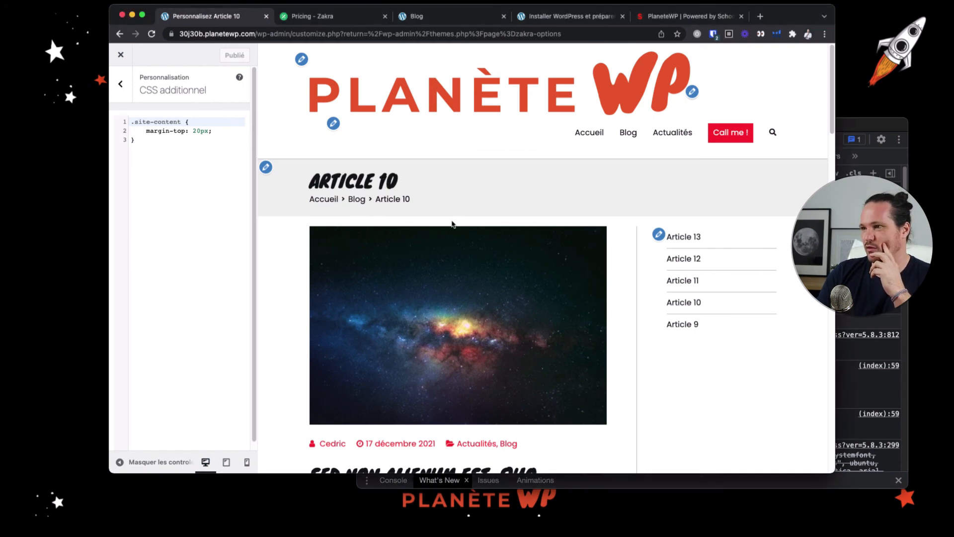
scroll(503, 258, down, 3)
scroll(502, 258, up, 3)
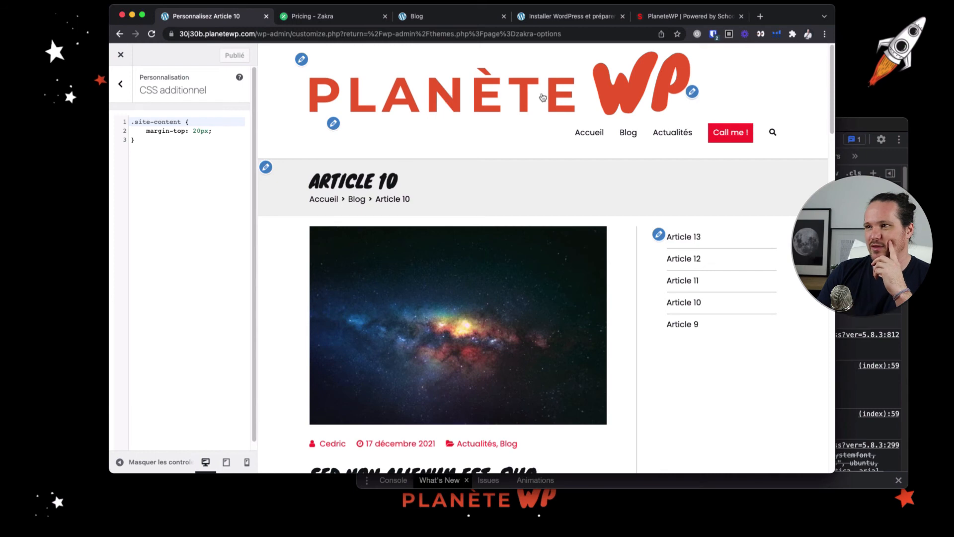
On the live Blog page's DevTools, expand the masthead header down to the logo block and select div.site-branding
click(457, 20)
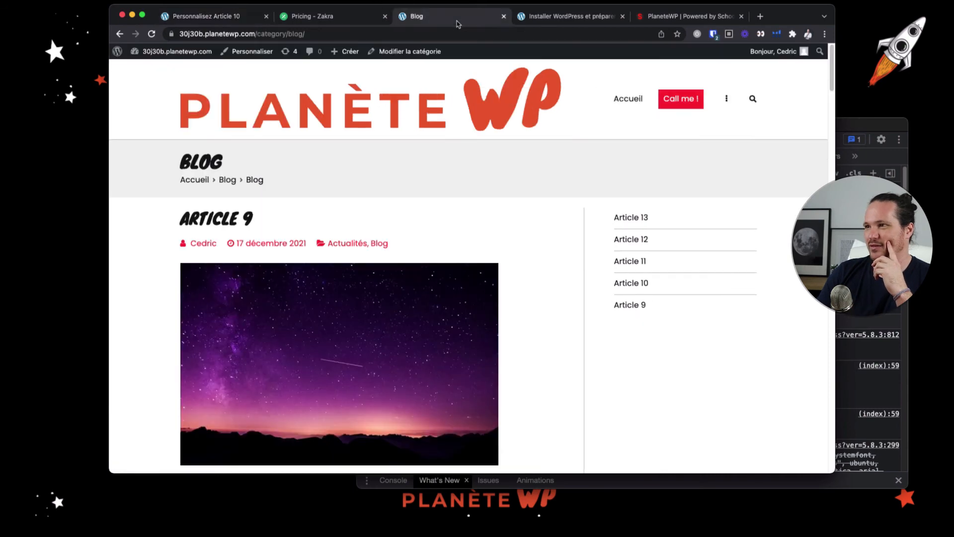
click(842, 125)
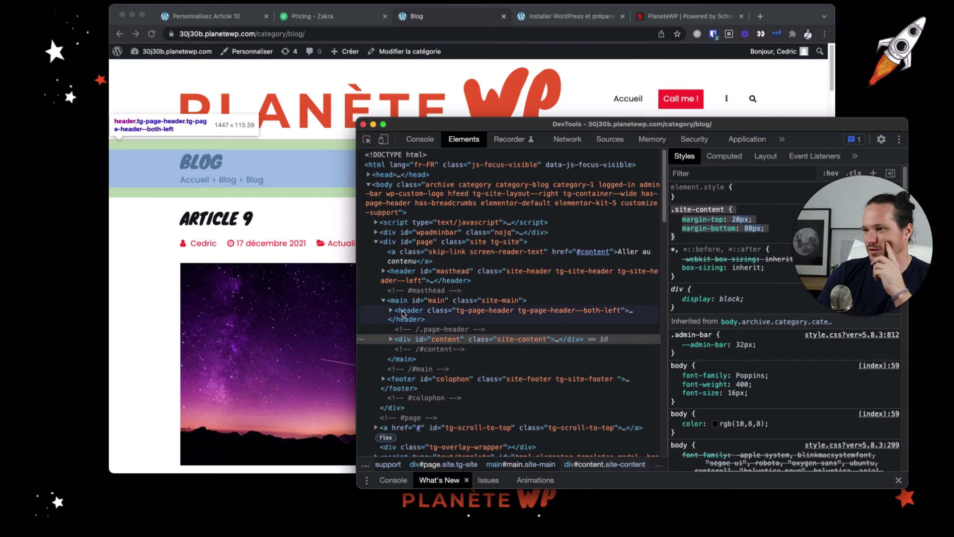
click(392, 272)
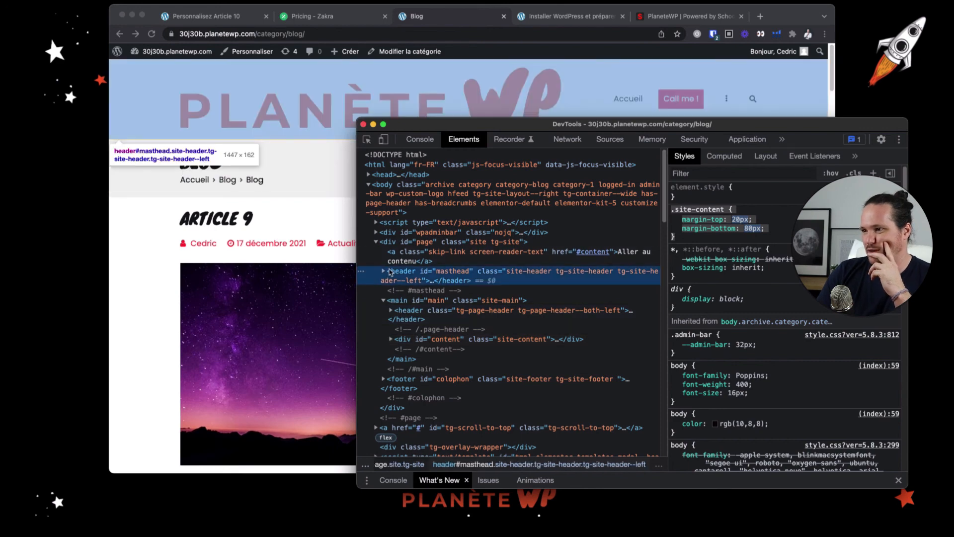
click(384, 272)
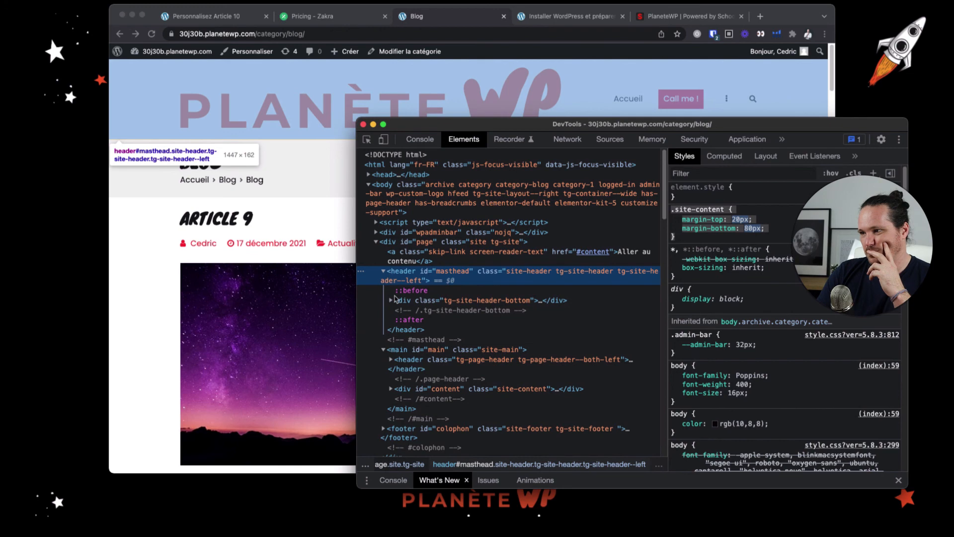
drag(392, 300, 393, 303)
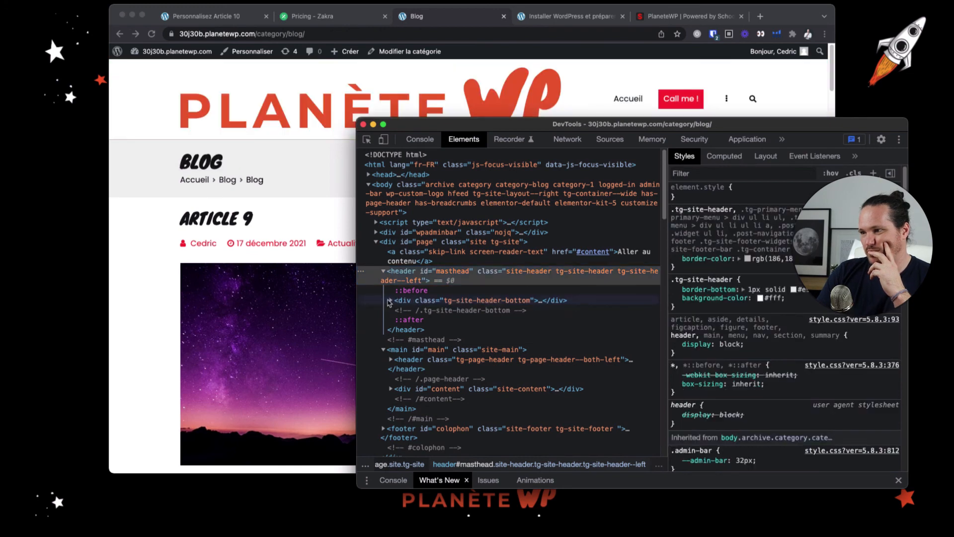
click(390, 300)
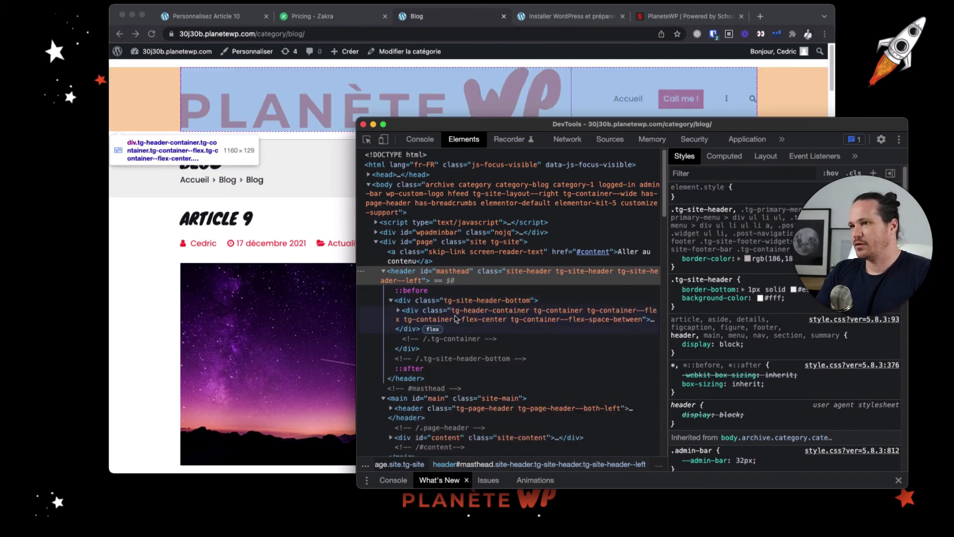
click(399, 311)
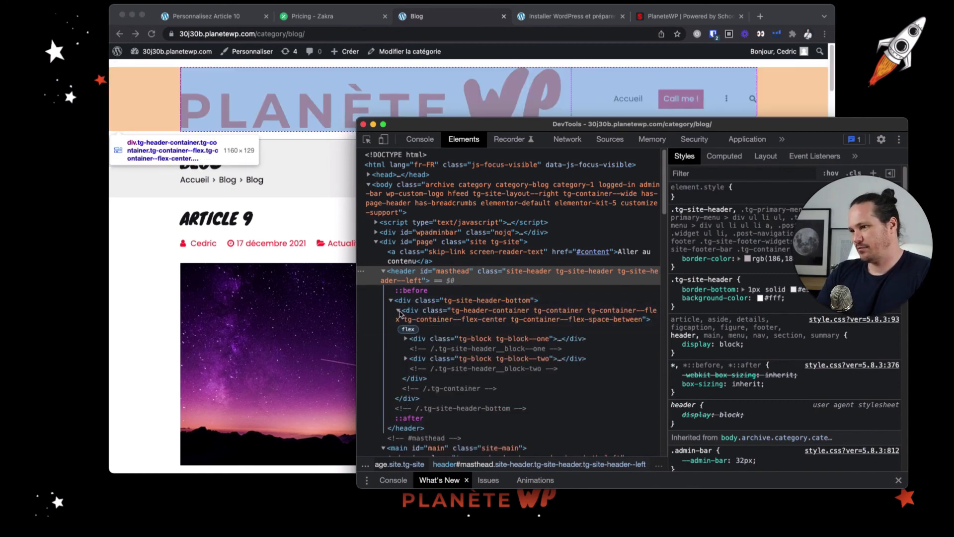
click(406, 339)
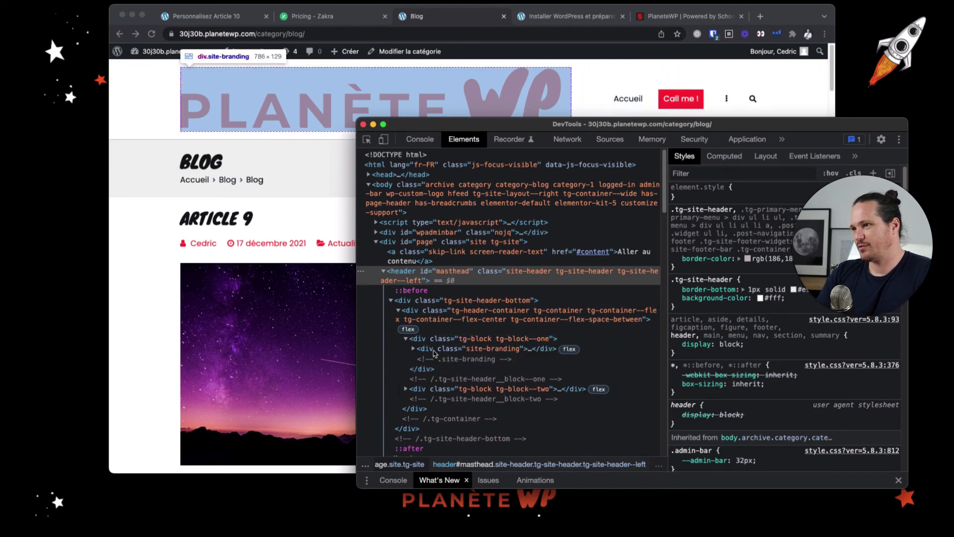
click(434, 350)
click(735, 198)
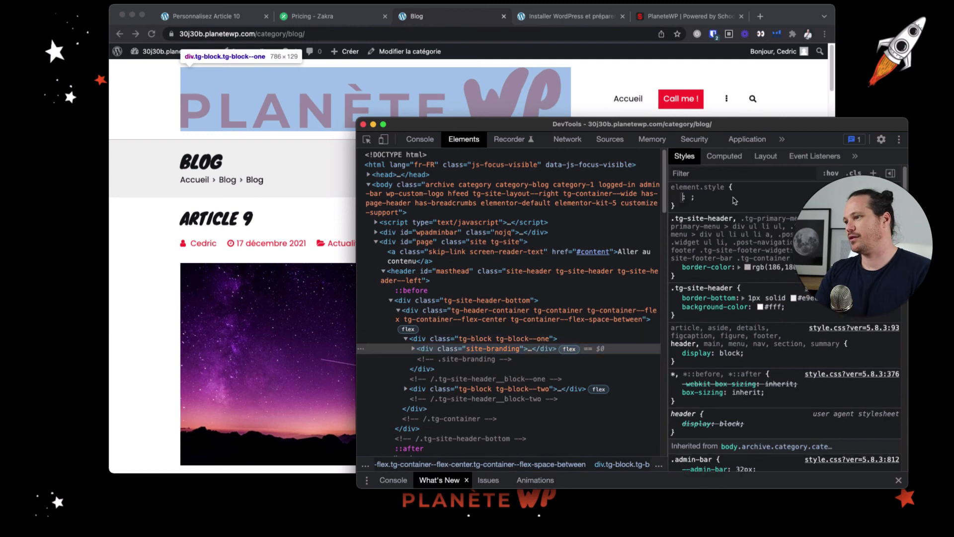
key(h)
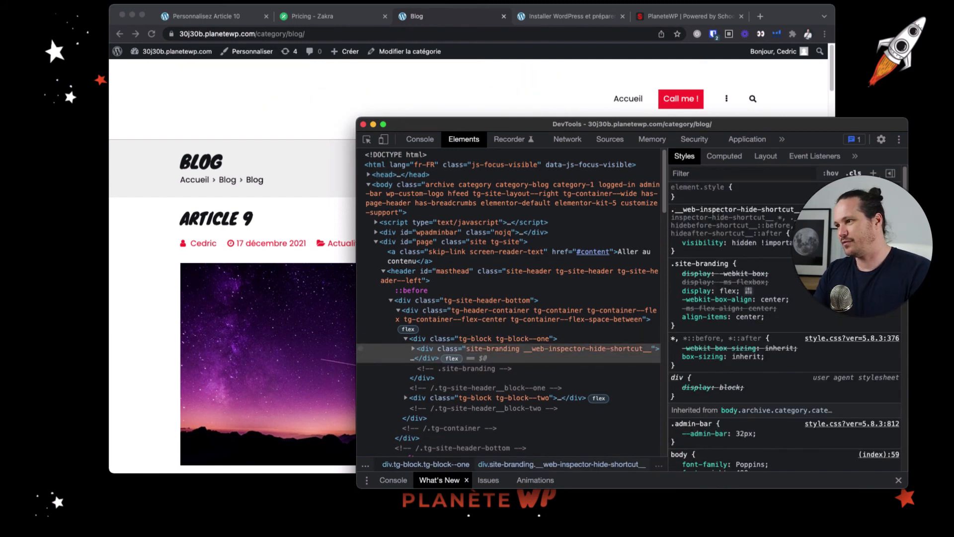
click(712, 198)
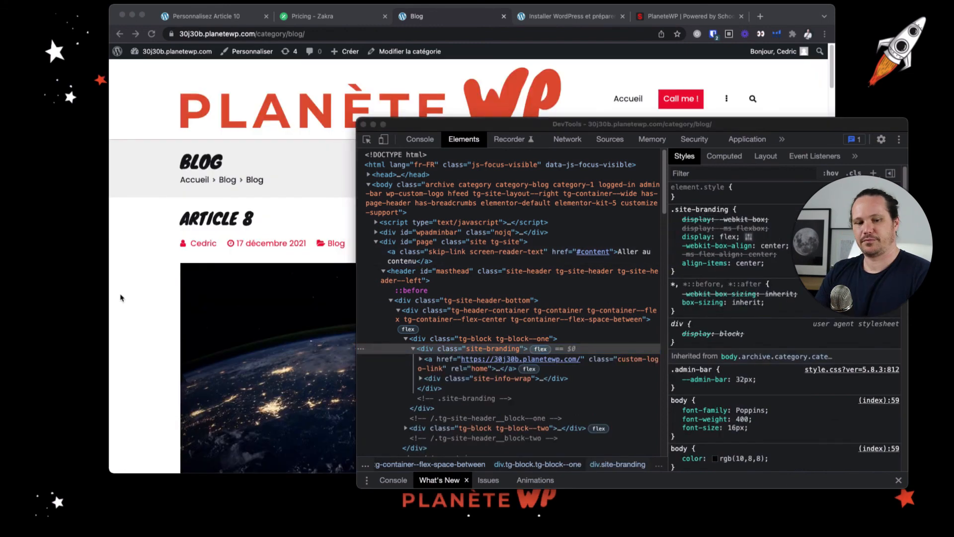
Add an inline width of 200px to div.site-branding in DevTools and raise it to 210px
click(694, 198)
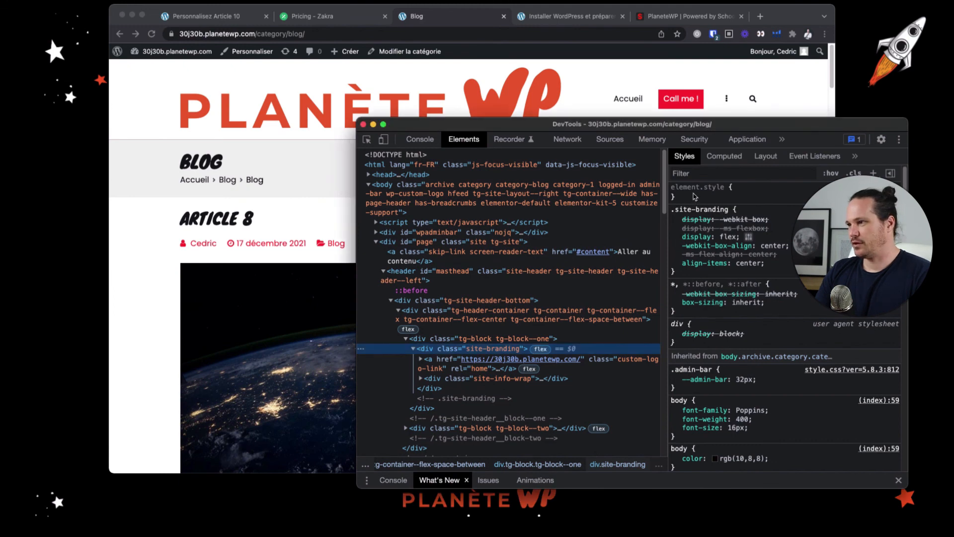
click(693, 195)
text(width: )
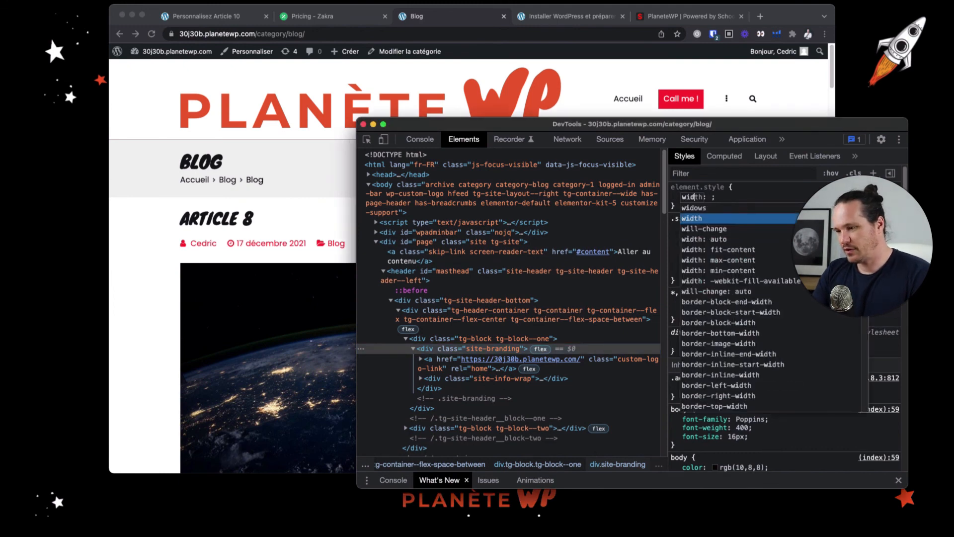
text(200px)
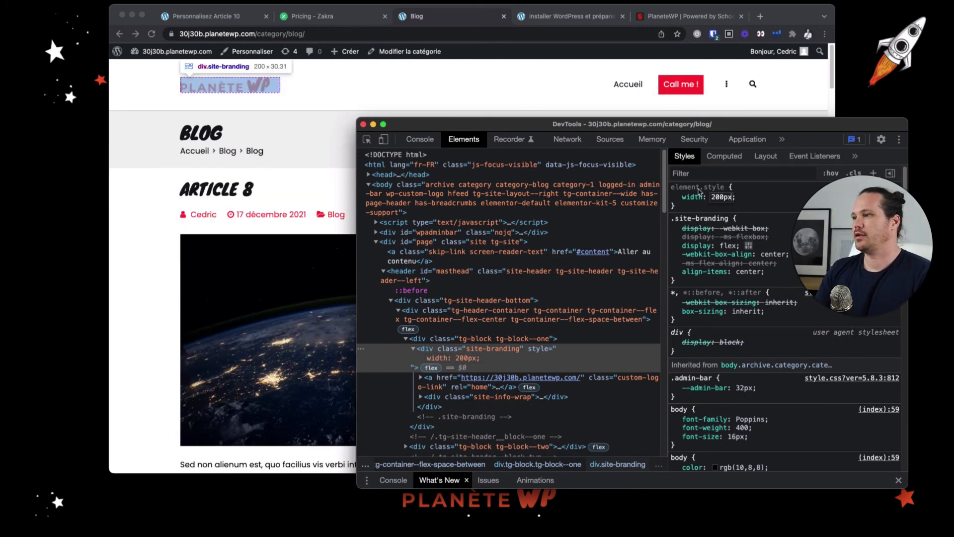
key(shift+Up)
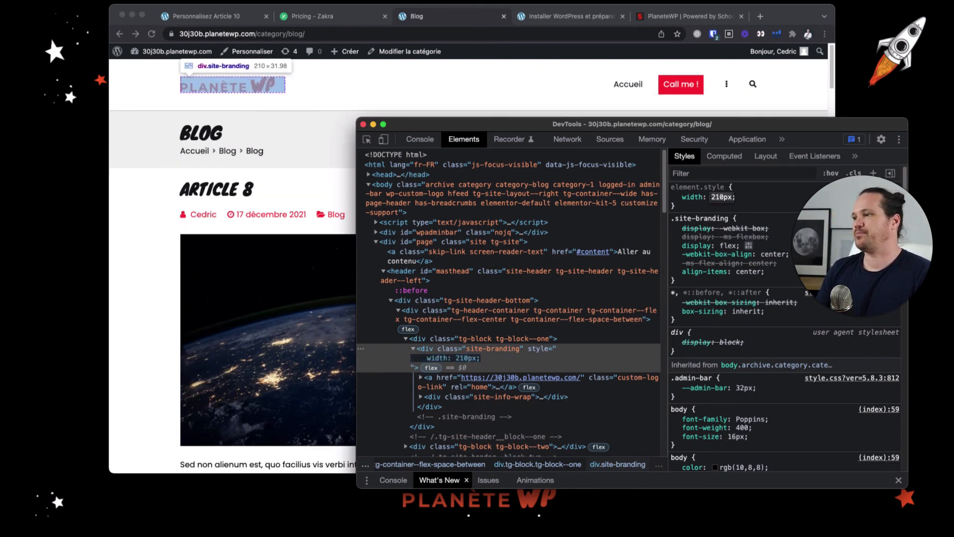
click(779, 205)
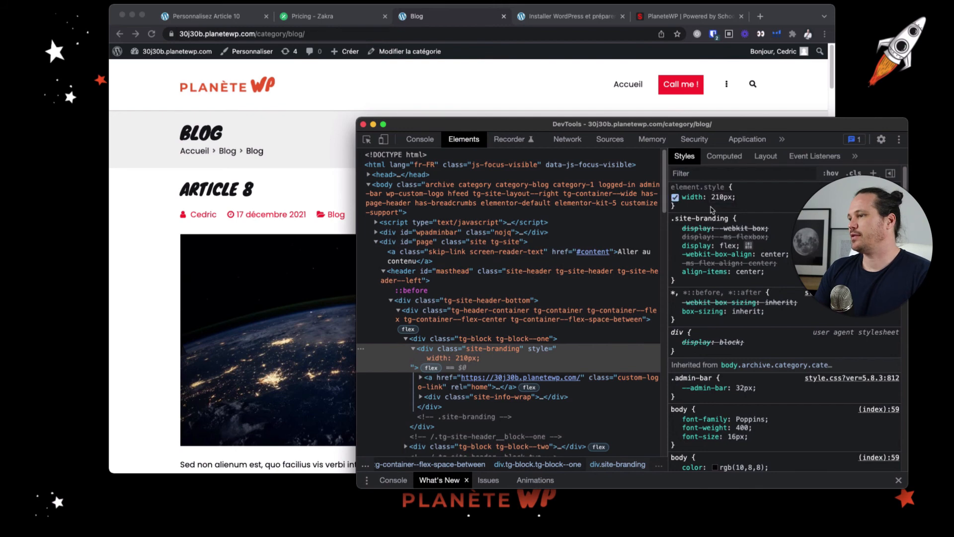
Copy the logo's width: 210px declaration from DevTools and return to the customizer's CSS additionnel
drag(723, 195, 730, 190)
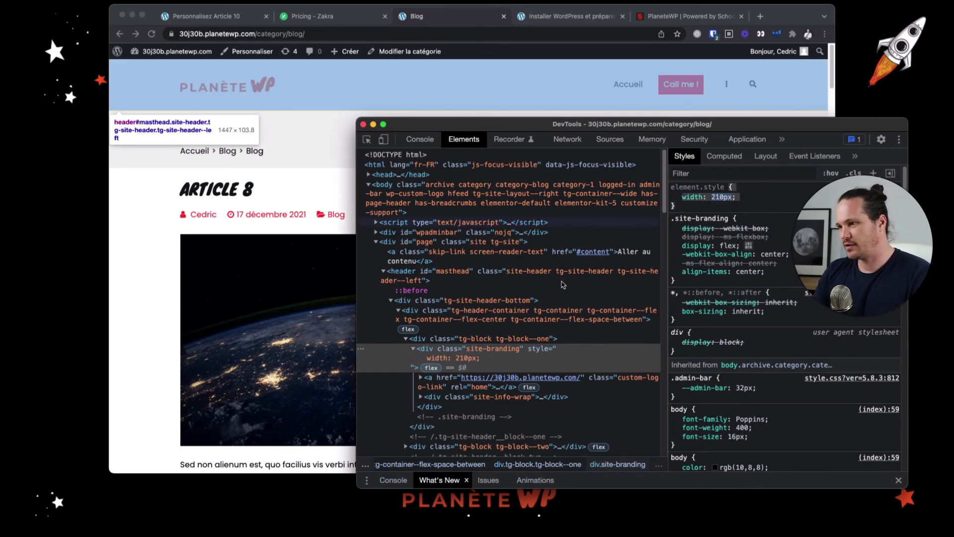
click(227, 21)
click(227, 21)
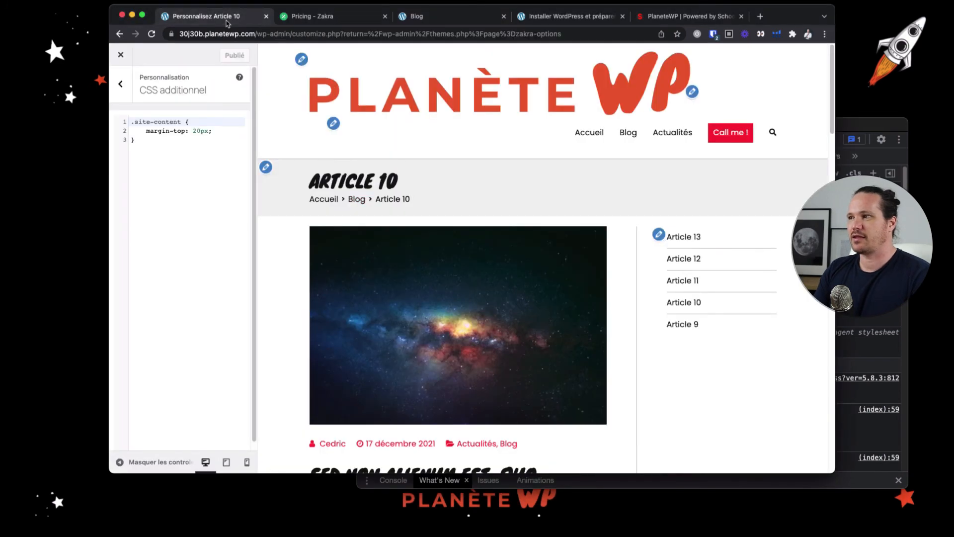
Add a .site-branding rule with width: 210px above the .site-content rule in the additional CSS
click(154, 144)
key(Left)
key(Up)
key(Up)
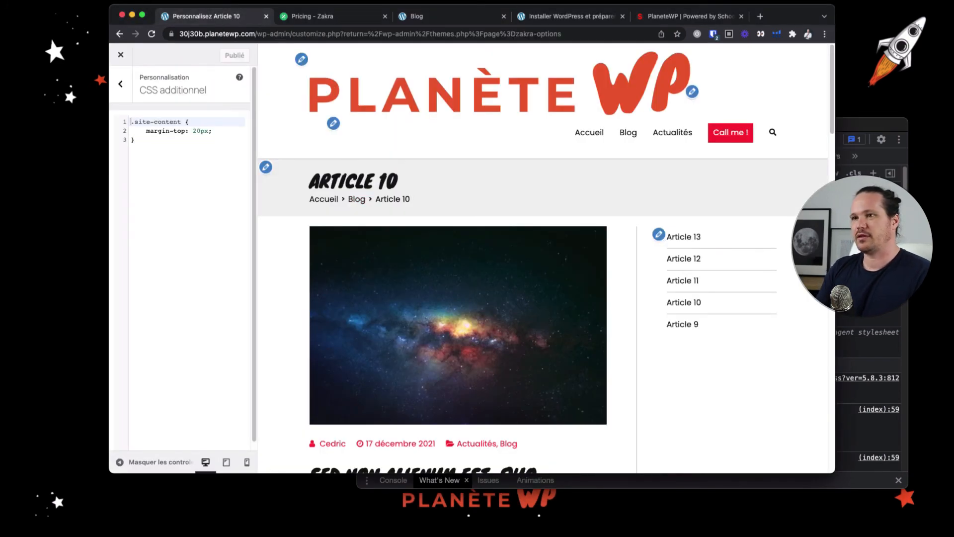
key(Return)
key(Return)
key(Up)
key(Up)
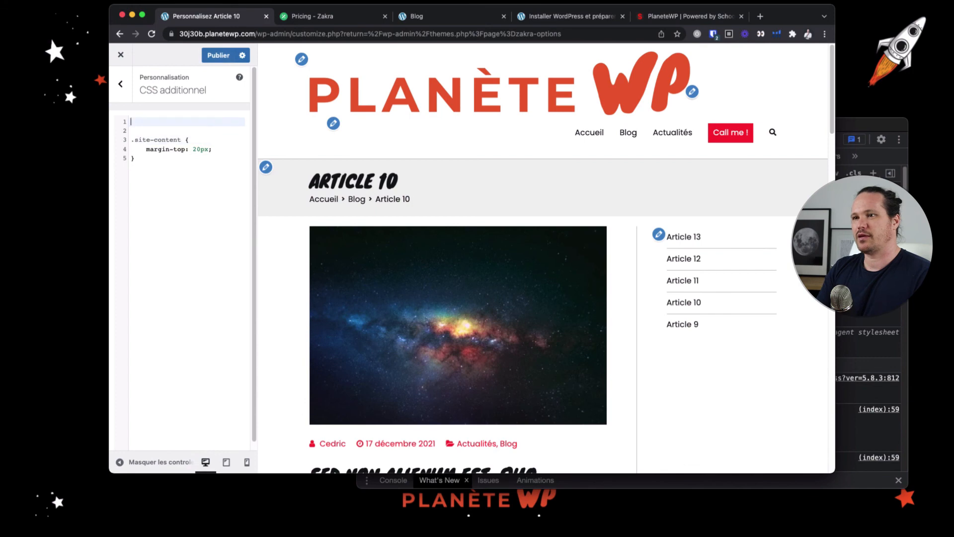
text(.site-)
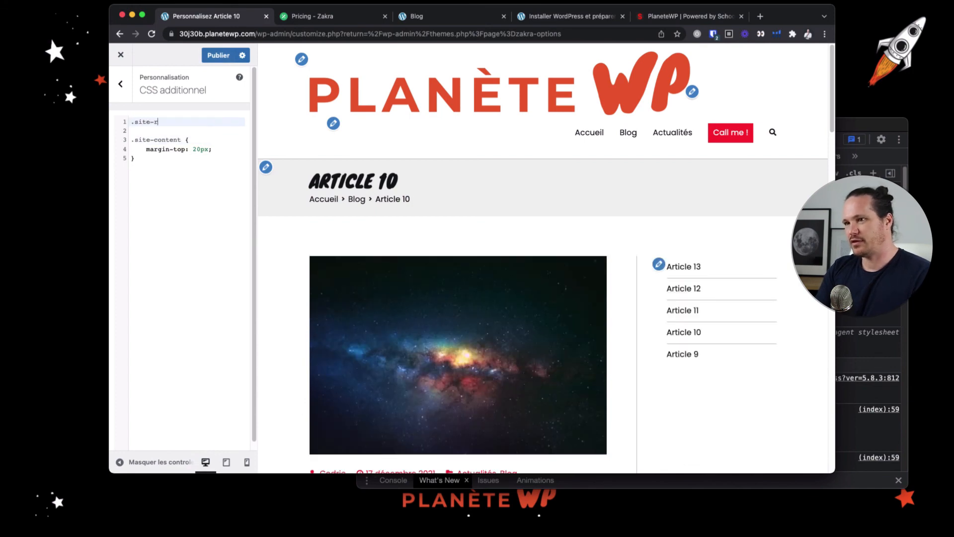
text(brandin)
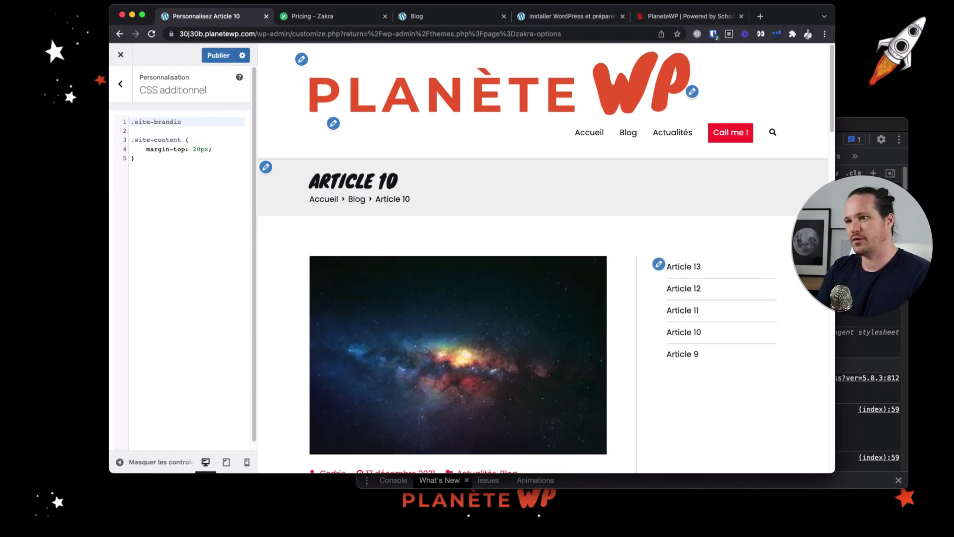
text(g {)
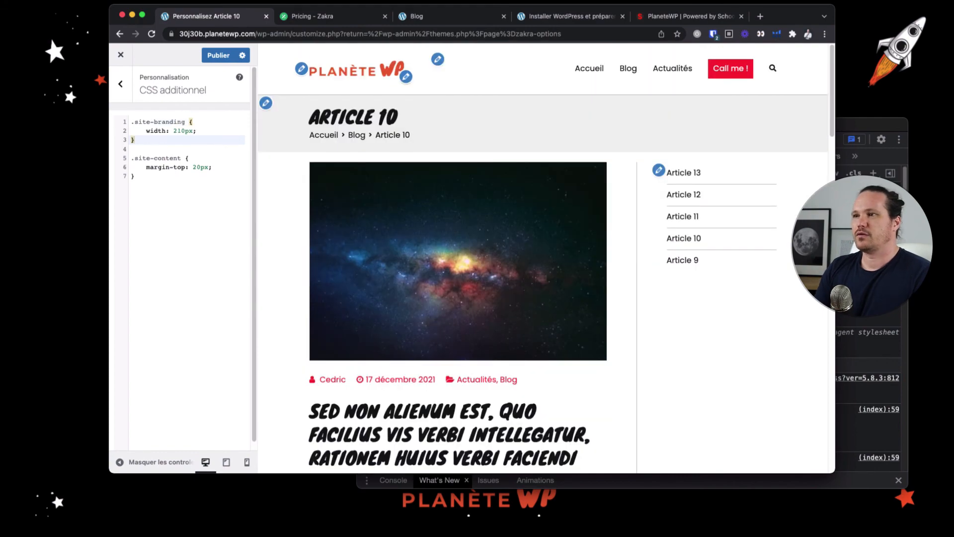
Check the Article 10 preview with the resized logo and publish the additional CSS
scroll(497, 243, down, 7)
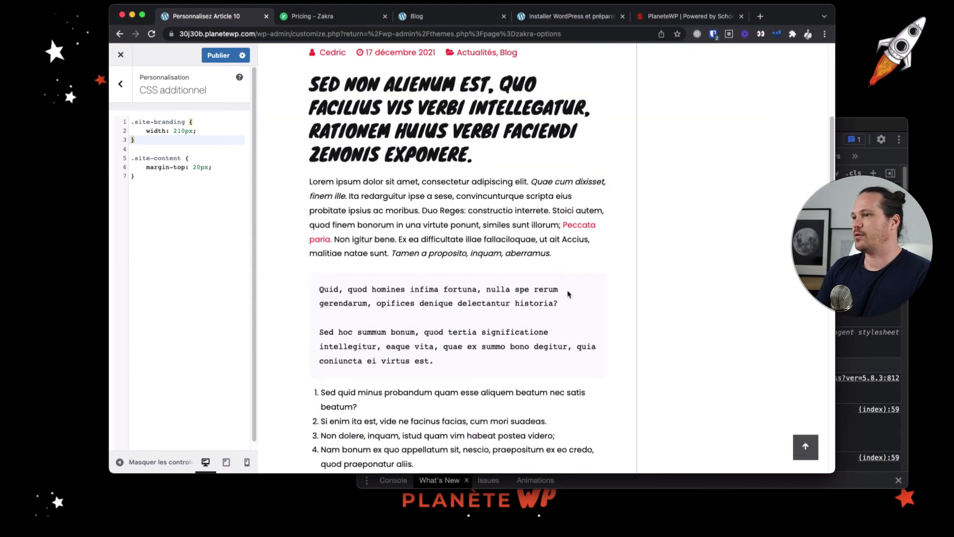
scroll(568, 294, down, 5)
scroll(570, 294, up, 12)
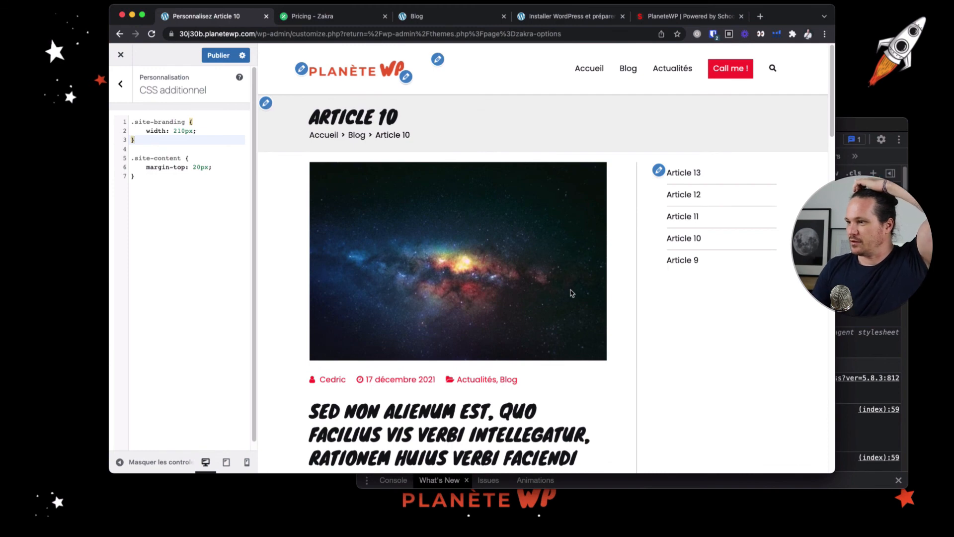
click(218, 56)
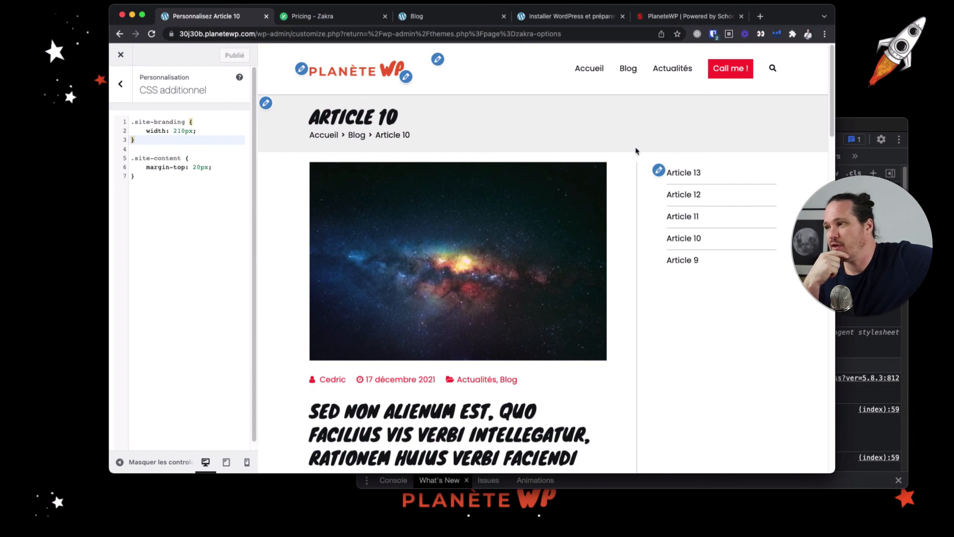
Reload the live Blog page and check the resized logo and the article list
click(467, 16)
click(151, 34)
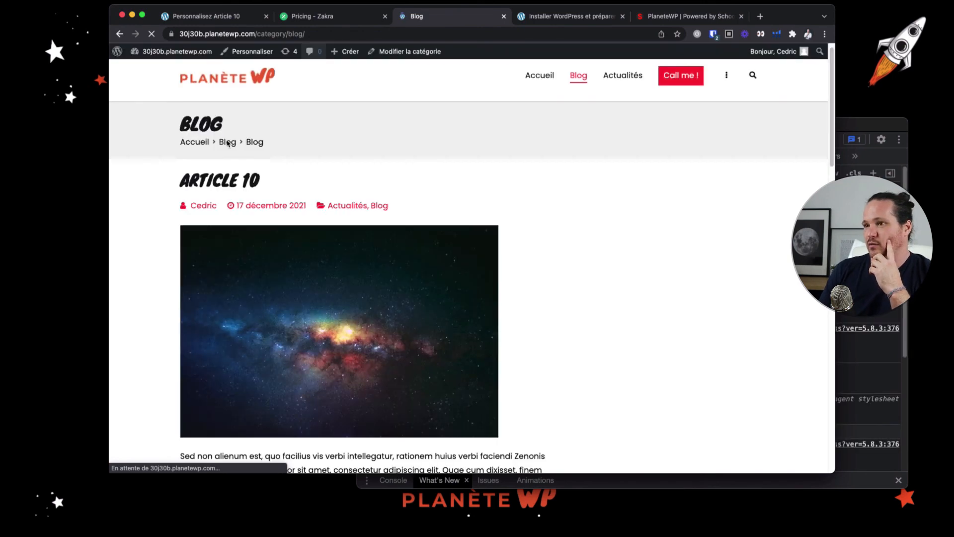
scroll(237, 239, down, 5)
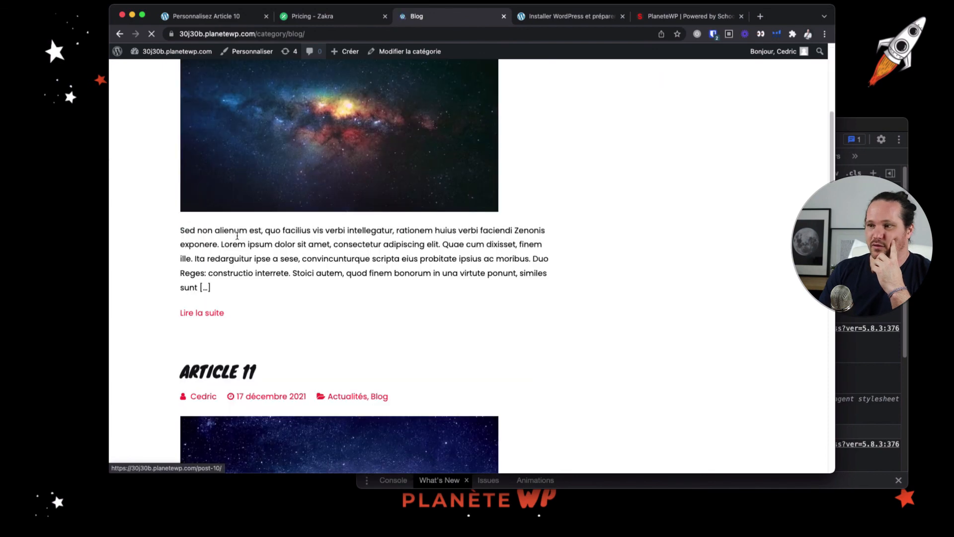
scroll(237, 238, down, 12)
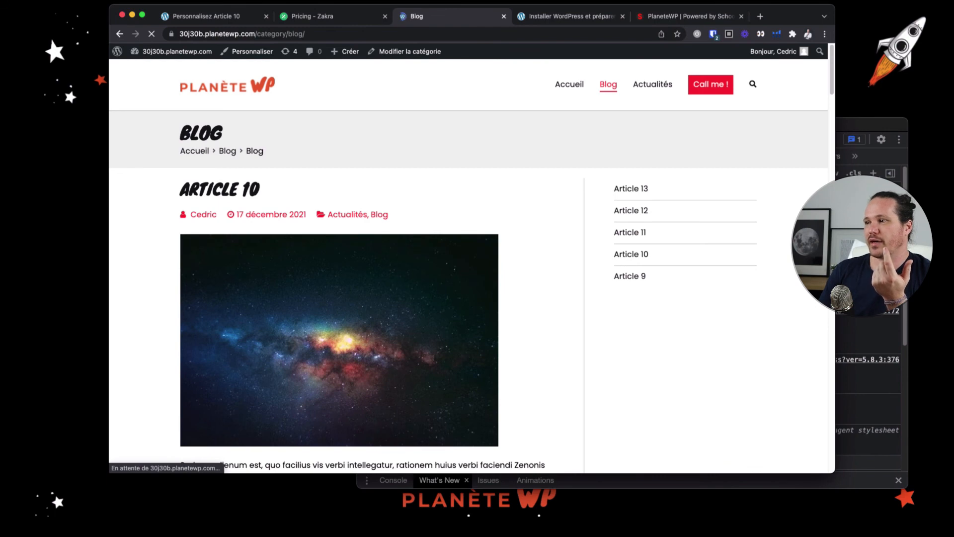
Narrow the browser window to about 653 px wide and check the Blog page's responsive layout
drag(835, 237, 459, 239)
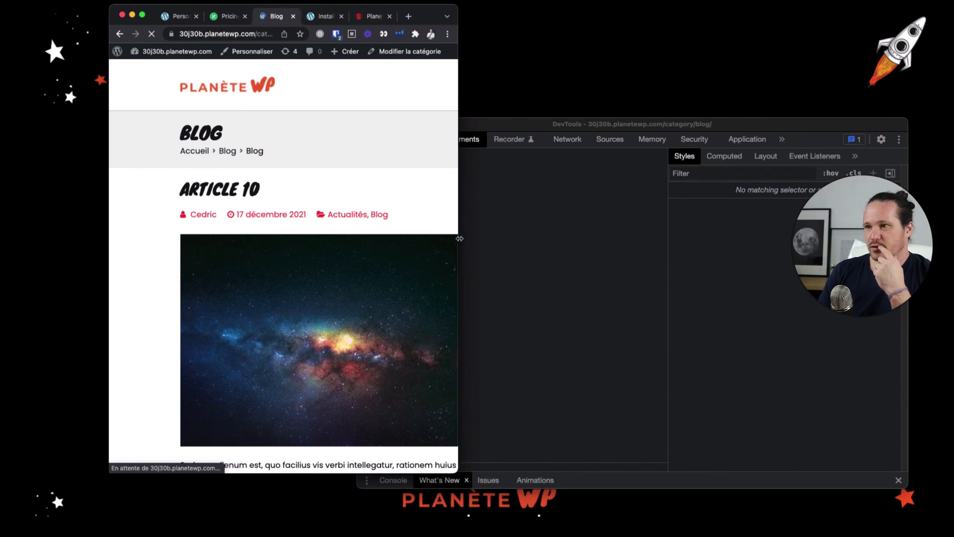
drag(416, 241, 433, 237)
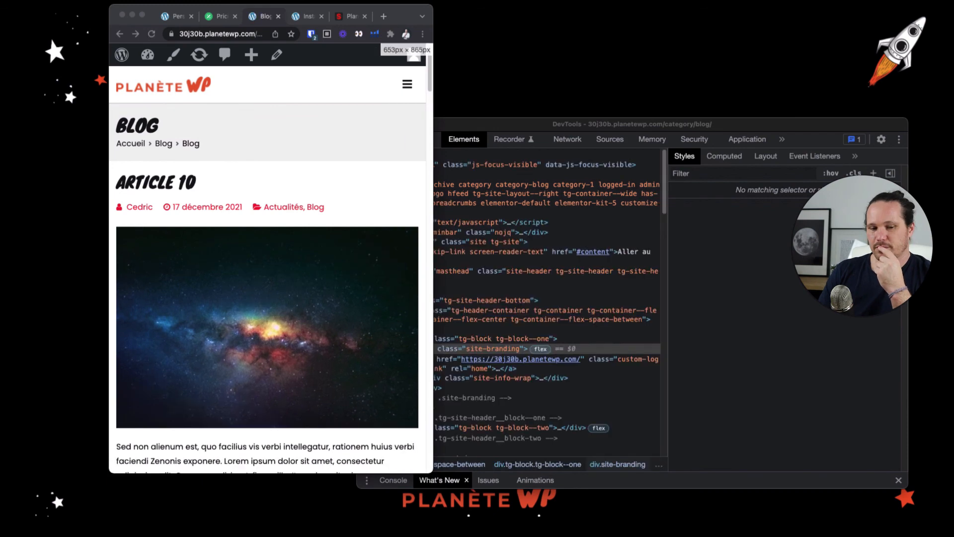
scroll(394, 193, down, 20)
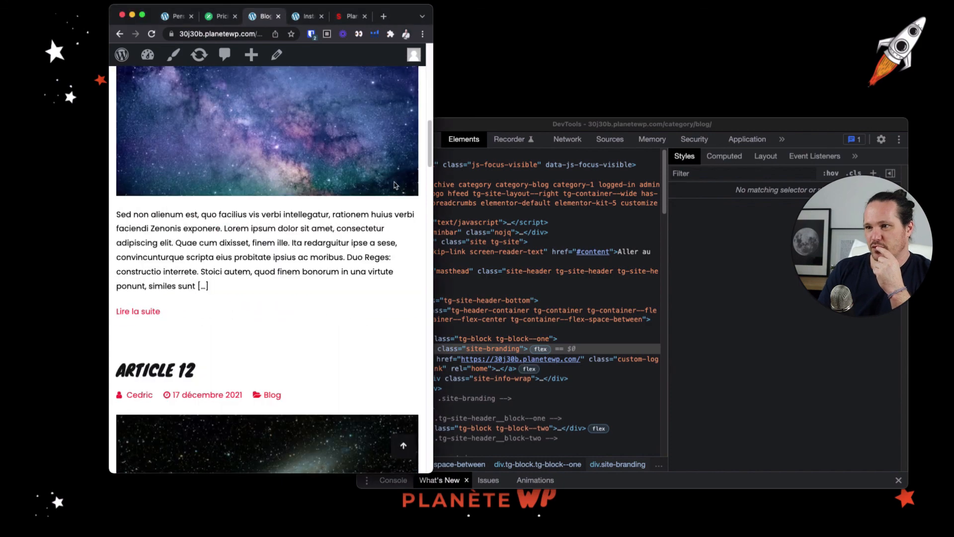
Check the rest of the narrow Blog page down to the recent article list and return to its beginning
scroll(395, 193, down, 20)
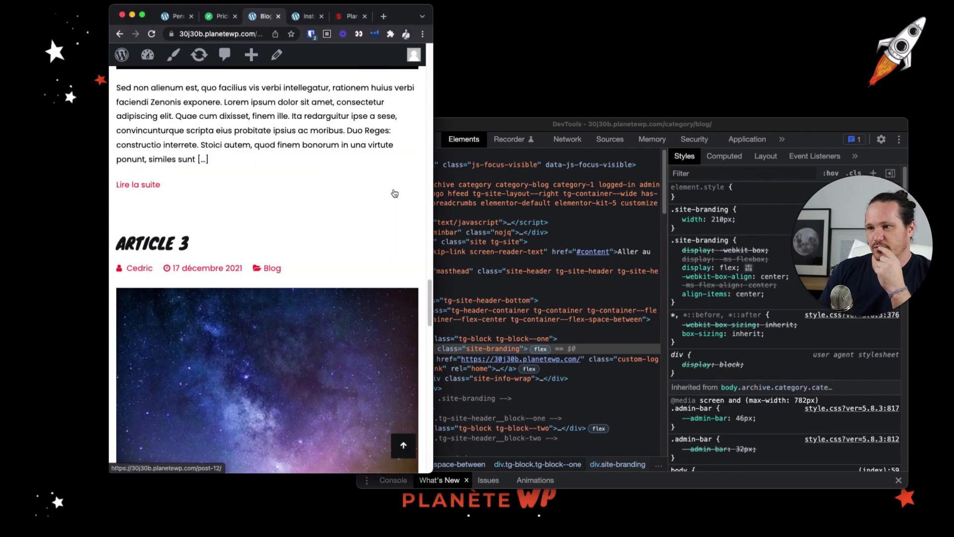
scroll(394, 193, down, 15)
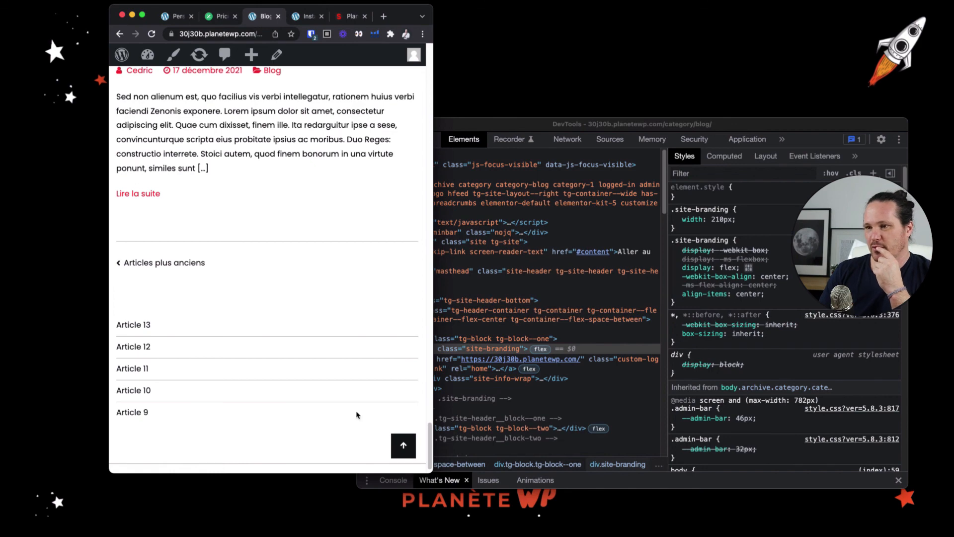
click(402, 442)
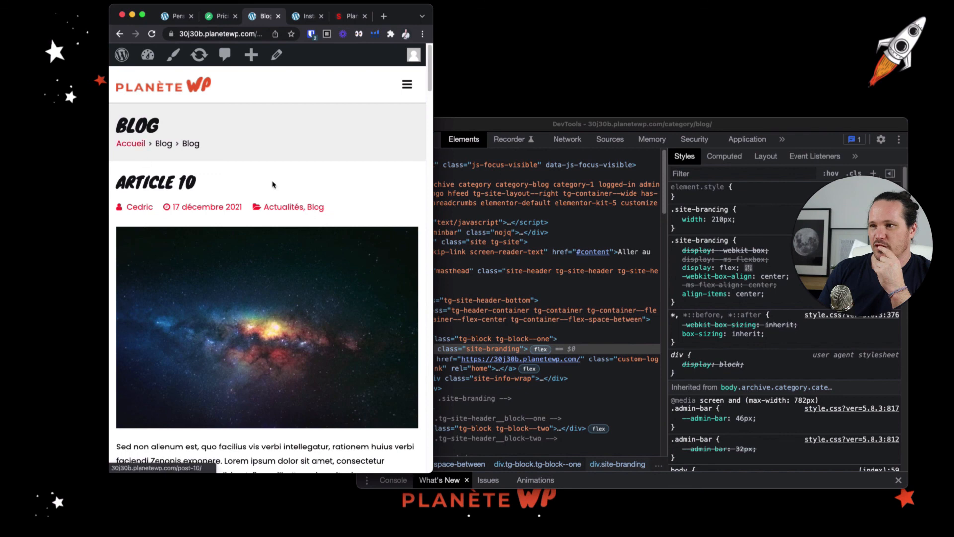
Open and close the mobile navigation menu on the Blog page twice to check how it displays
click(407, 86)
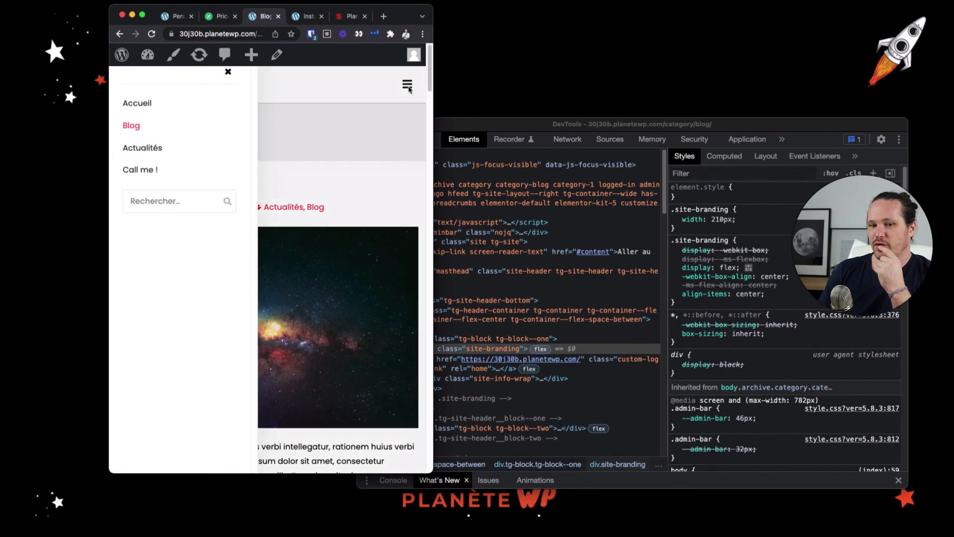
click(227, 76)
click(407, 86)
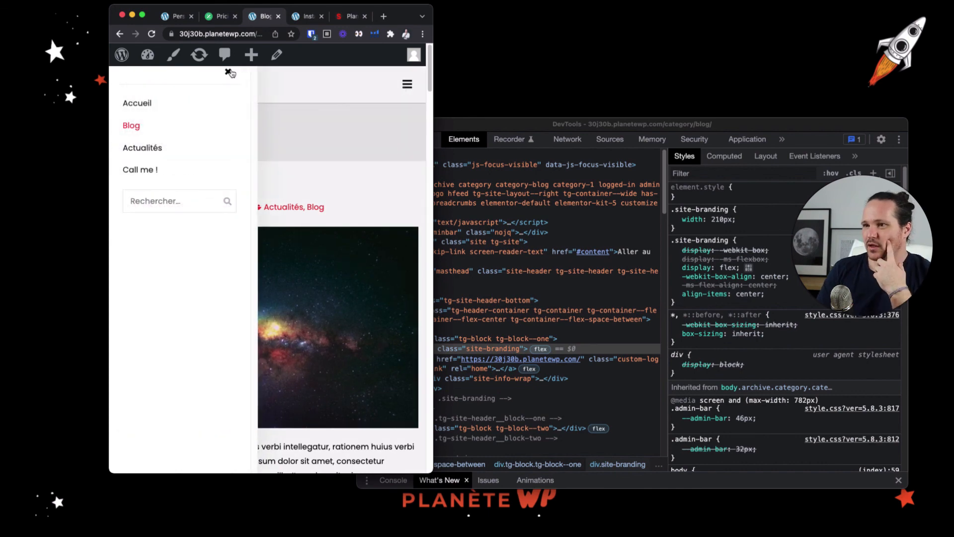
click(228, 73)
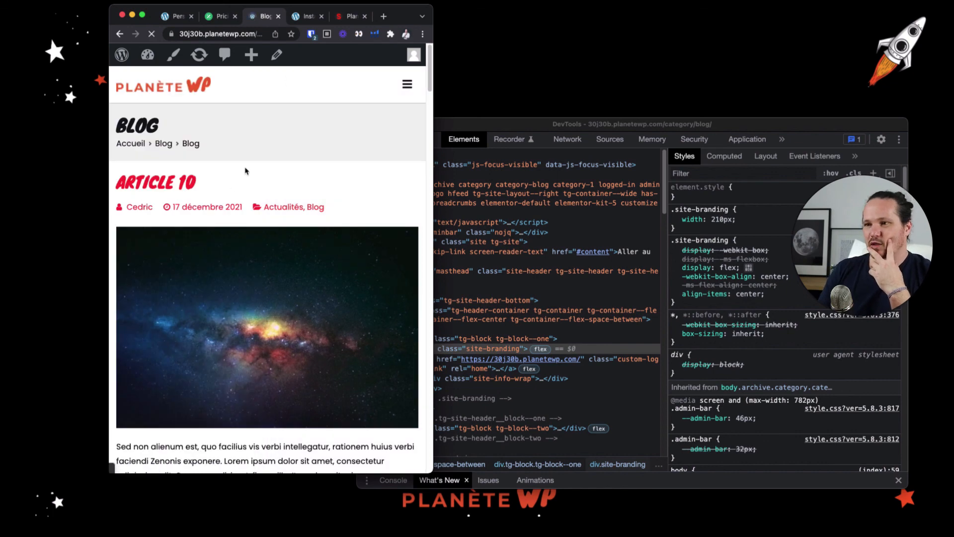
Open Article 10, close DevTools, and check the article's narrow layout down to the footer before returning to its beginning
click(462, 125)
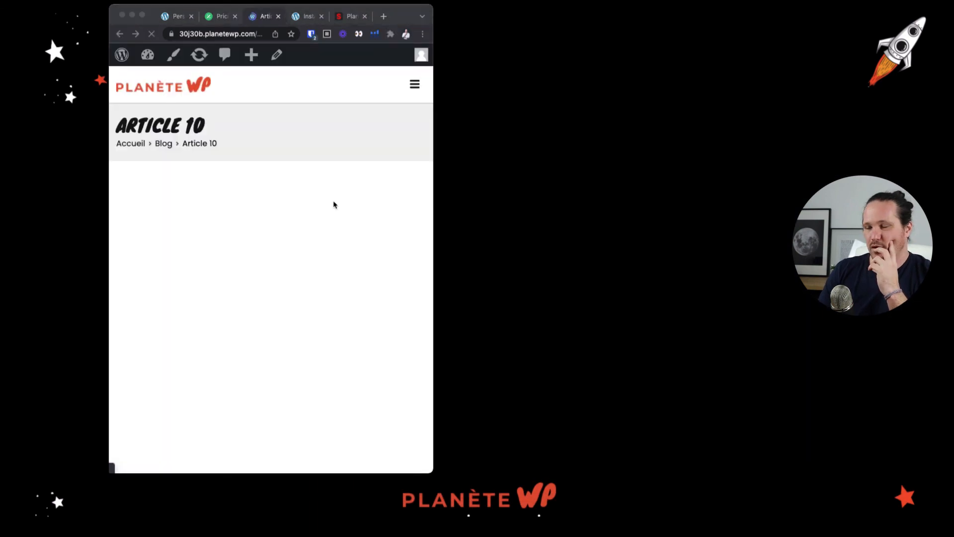
scroll(269, 195, down, 5)
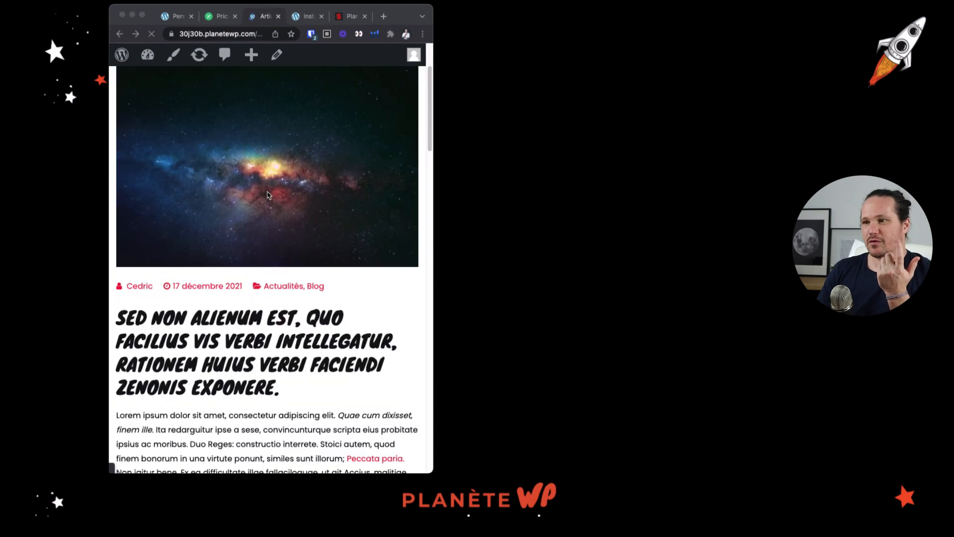
scroll(267, 195, down, 10)
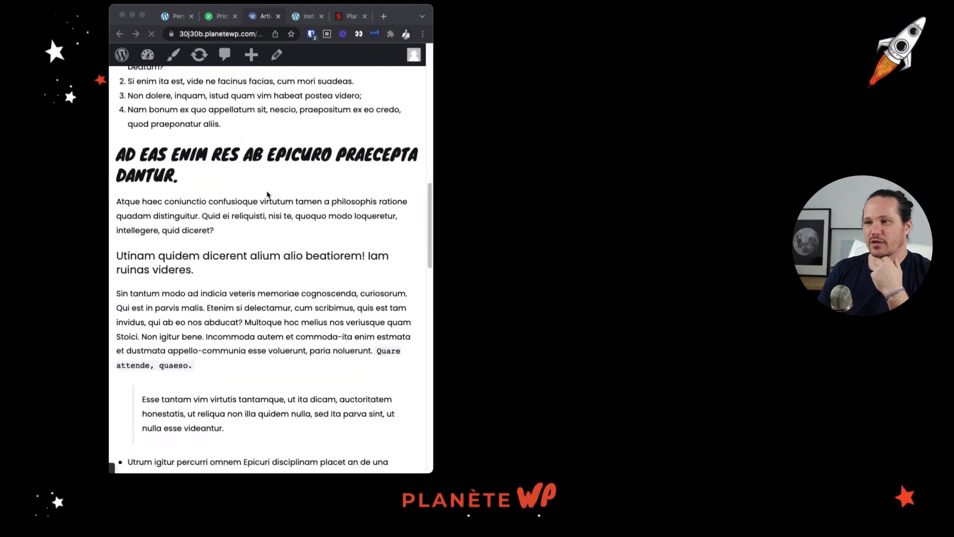
scroll(268, 195, down, 15)
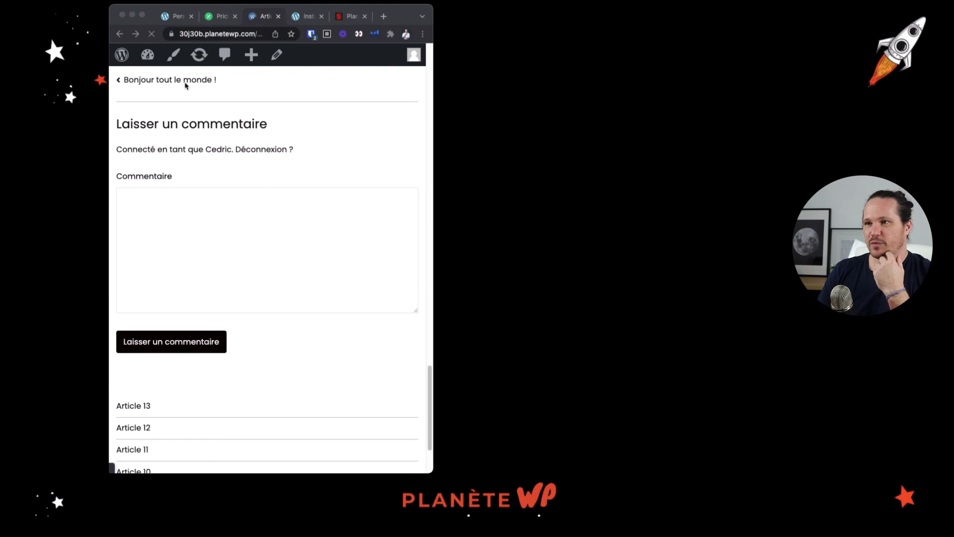
scroll(323, 388, down, 3)
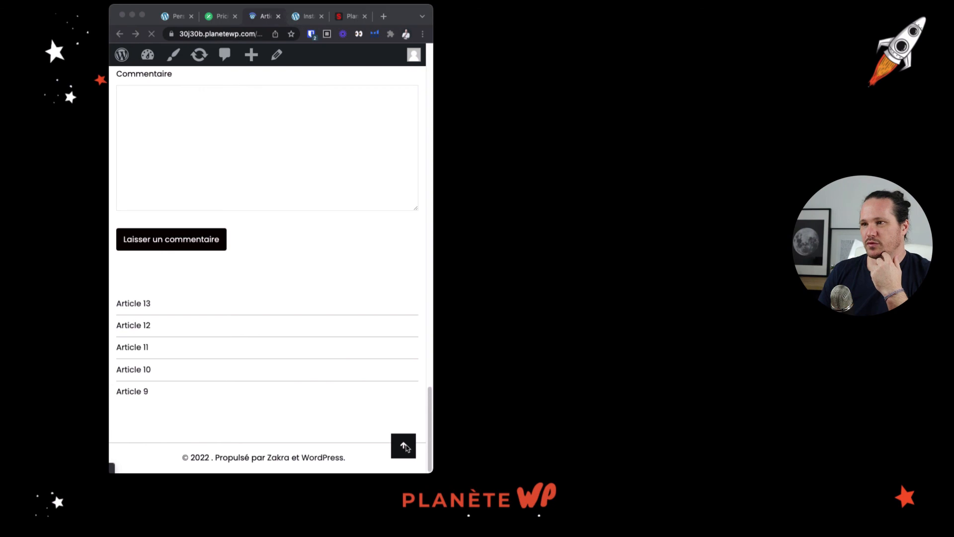
click(405, 447)
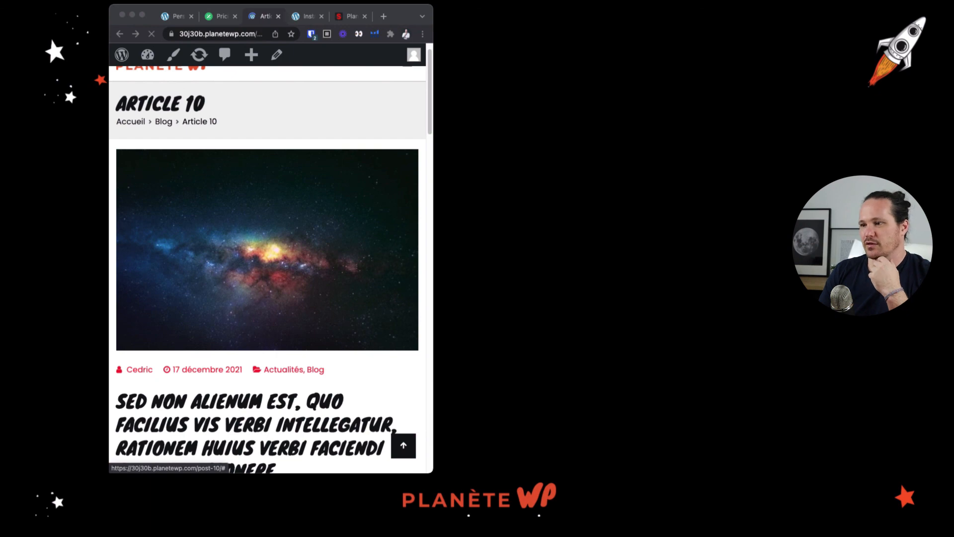
Check the mobile navigation menu on the Article 10 page and close it
click(289, 179)
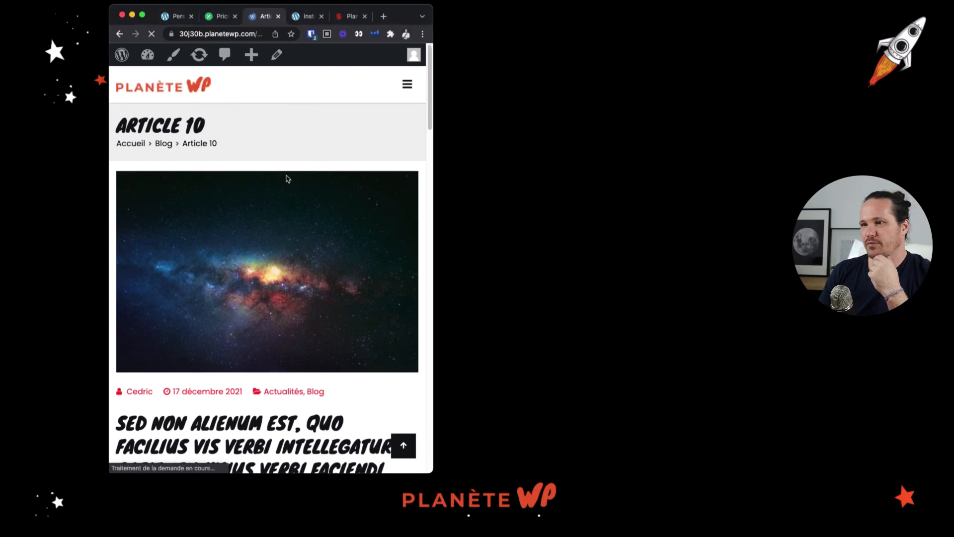
click(407, 85)
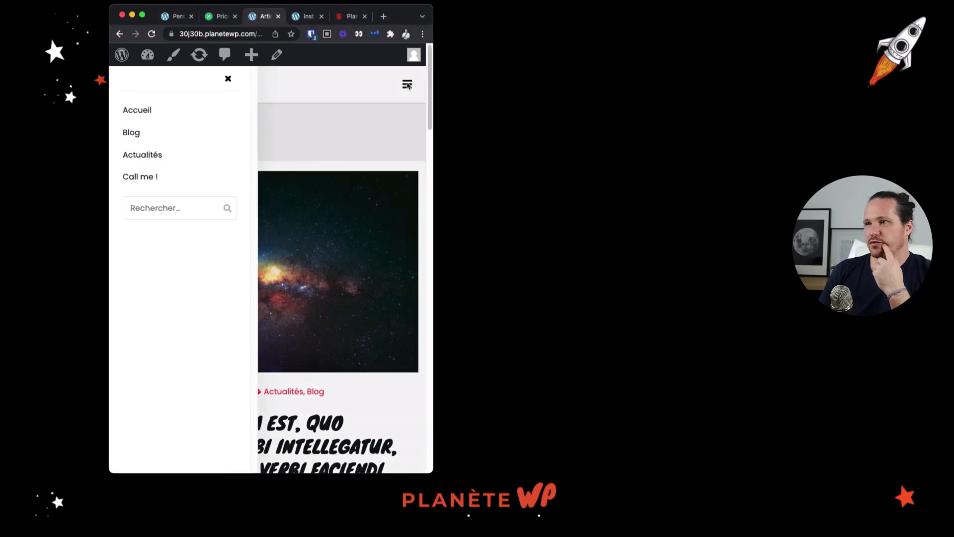
click(407, 85)
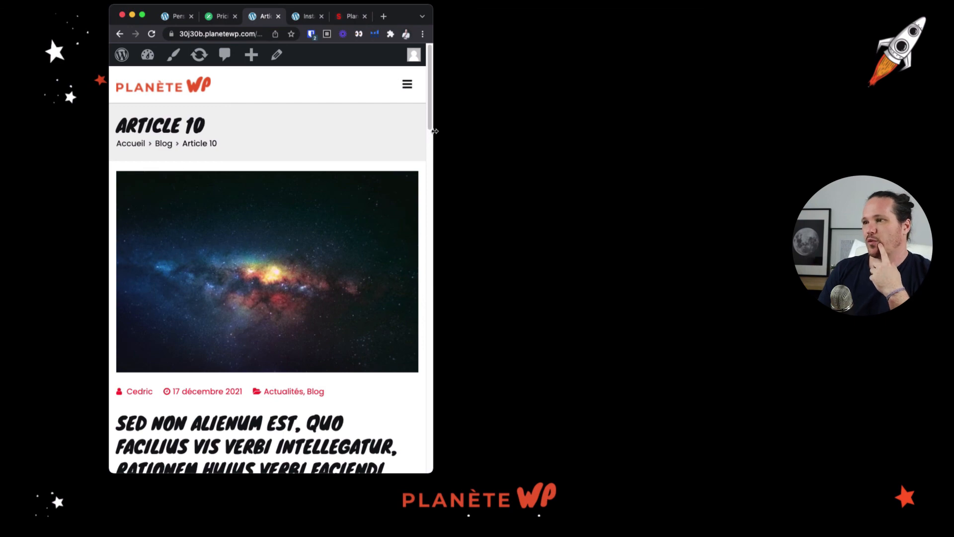
Widen the browser window back to desktop width and check Article 10's layout down to the footer and back
drag(434, 131, 839, 125)
drag(841, 124, 844, 124)
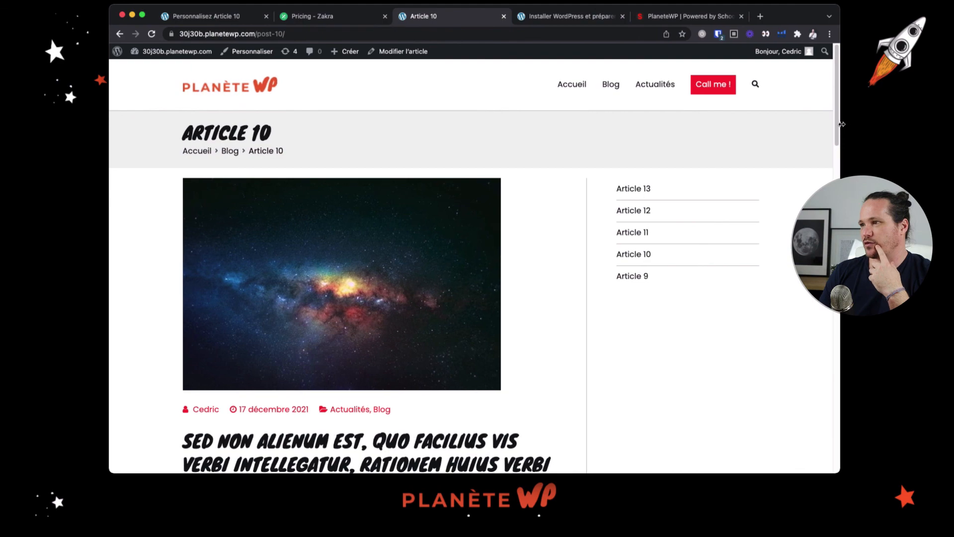
scroll(502, 254, down, 4)
scroll(506, 253, down, 20)
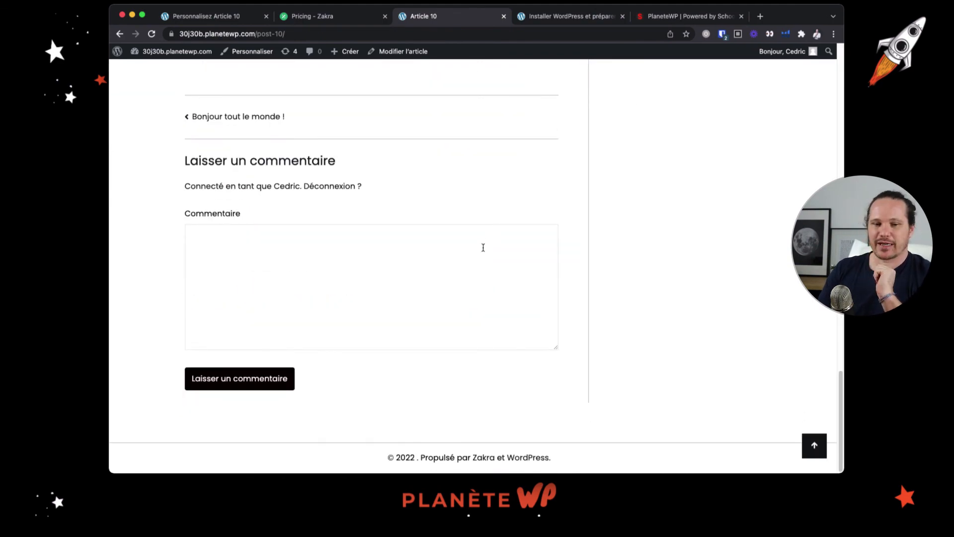
scroll(752, 390, up, 20)
click(815, 446)
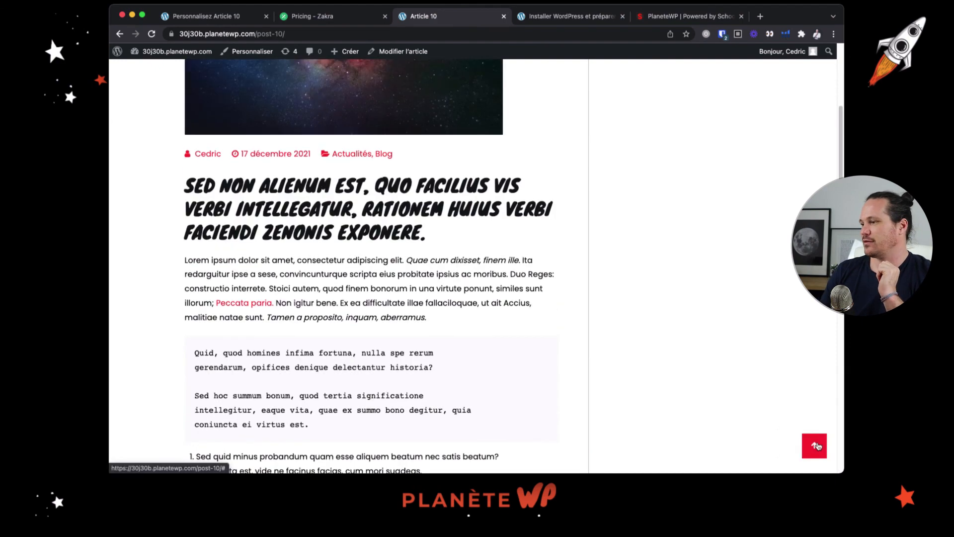